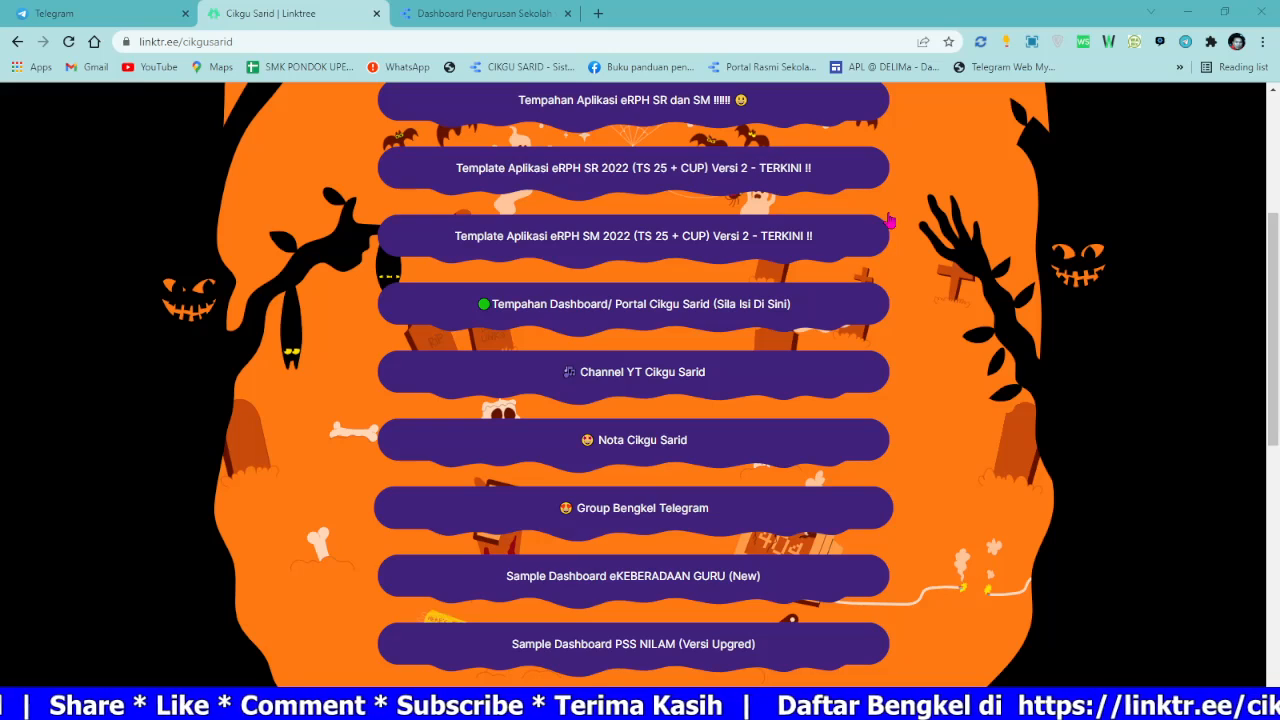
Step: Check the Data Studio group chat in Telegram and close the Telegram page
{"action": "left_click", "coordinate": [55, 13]}
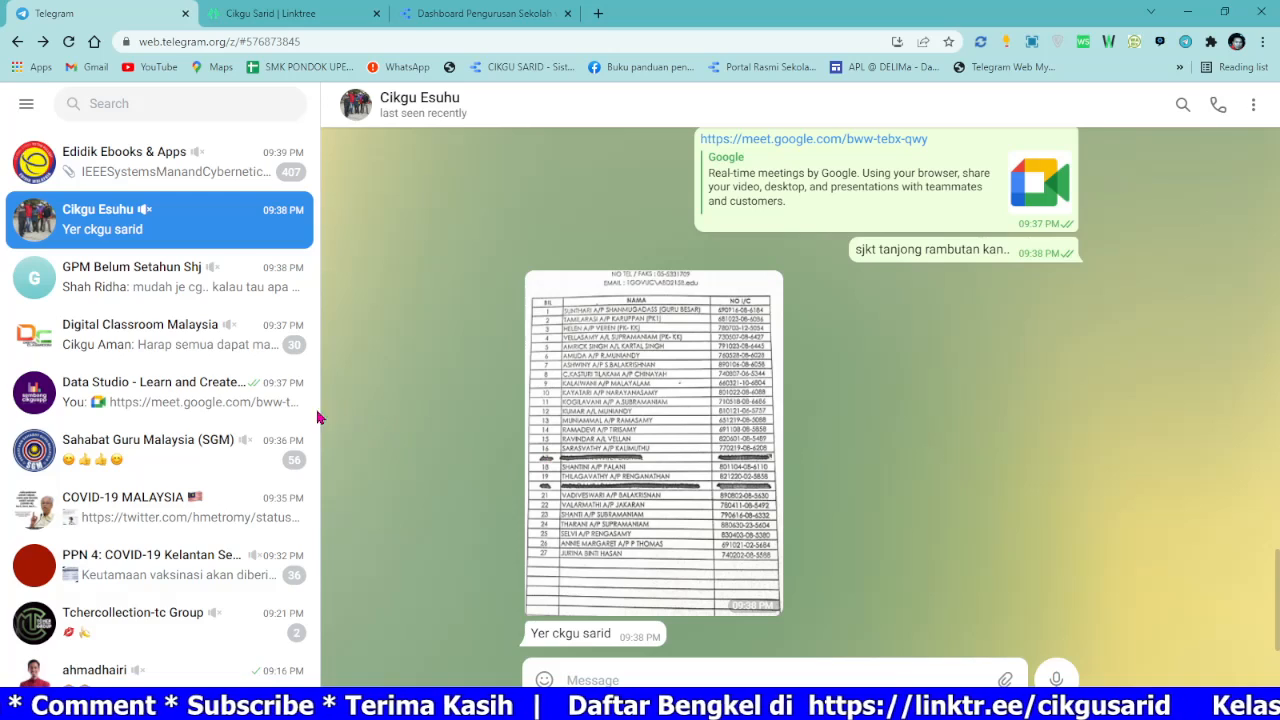
{"action": "left_click", "coordinate": [158, 350]}
{"action": "left_click", "coordinate": [150, 400]}
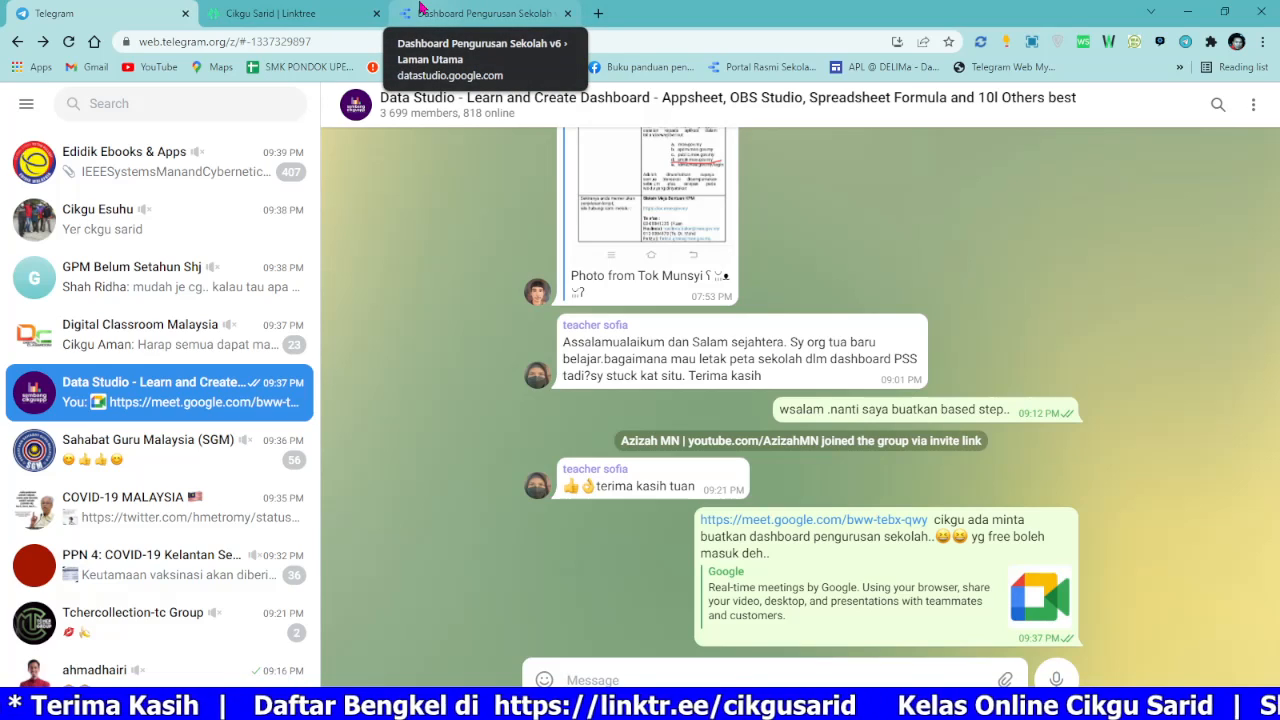
{"action": "left_click", "coordinate": [185, 13]}
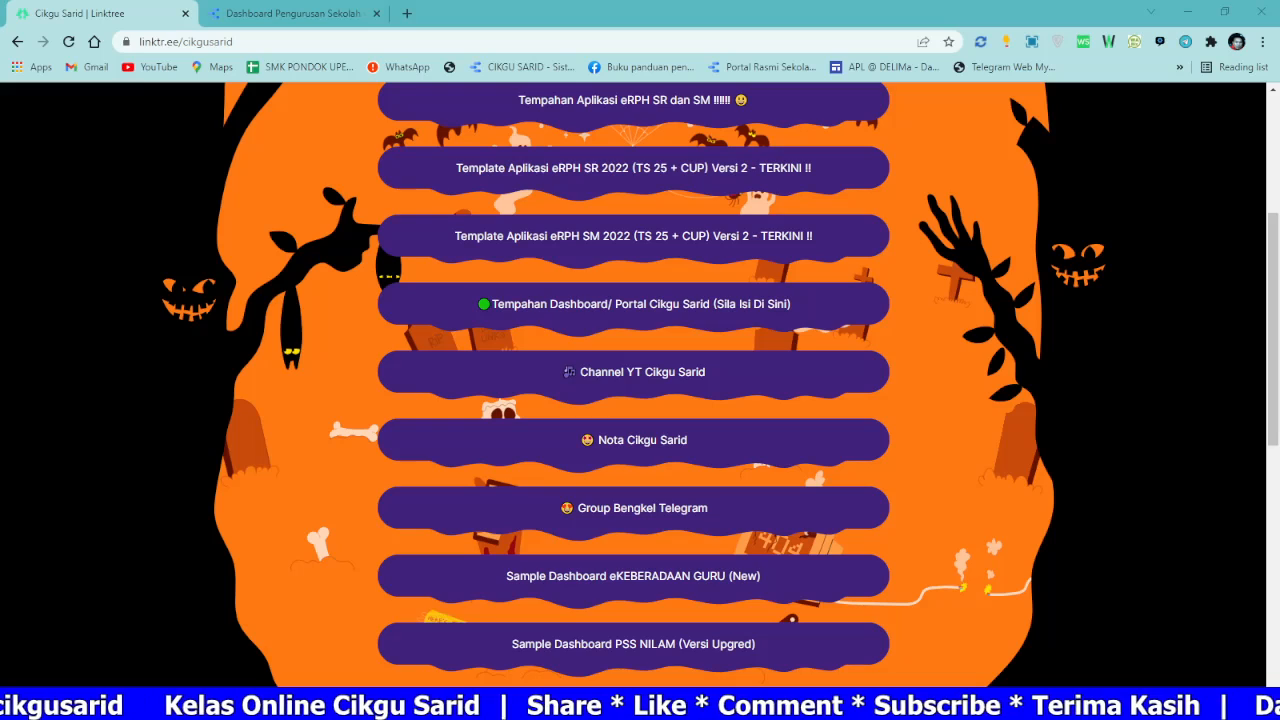
Step: Close the already open dashboard page and open Sample Dashboard Pengurusan Sekolah from the Linktree page
{"action": "scroll", "coordinate": [871, 229], "scroll_direction": "up", "scroll_amount": 1}
{"action": "left_click", "coordinate": [377, 14]}
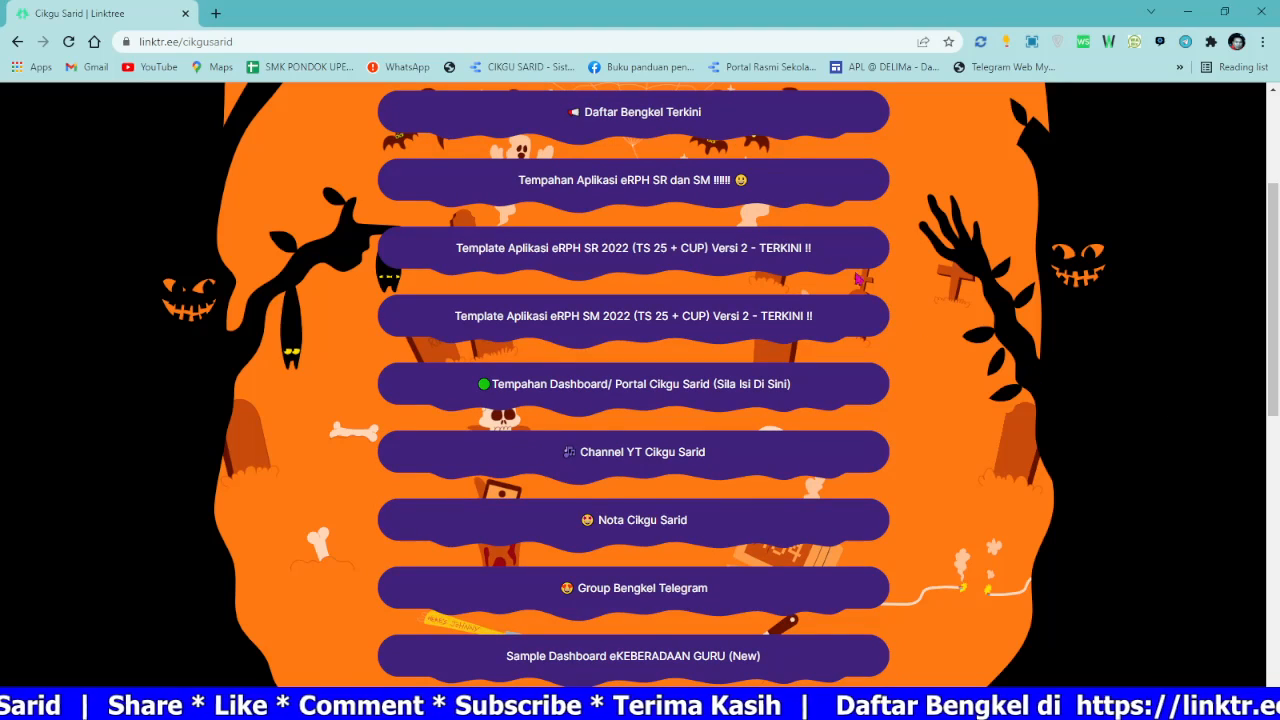
{"action": "scroll", "coordinate": [650, 395], "scroll_direction": "down", "scroll_amount": 5}
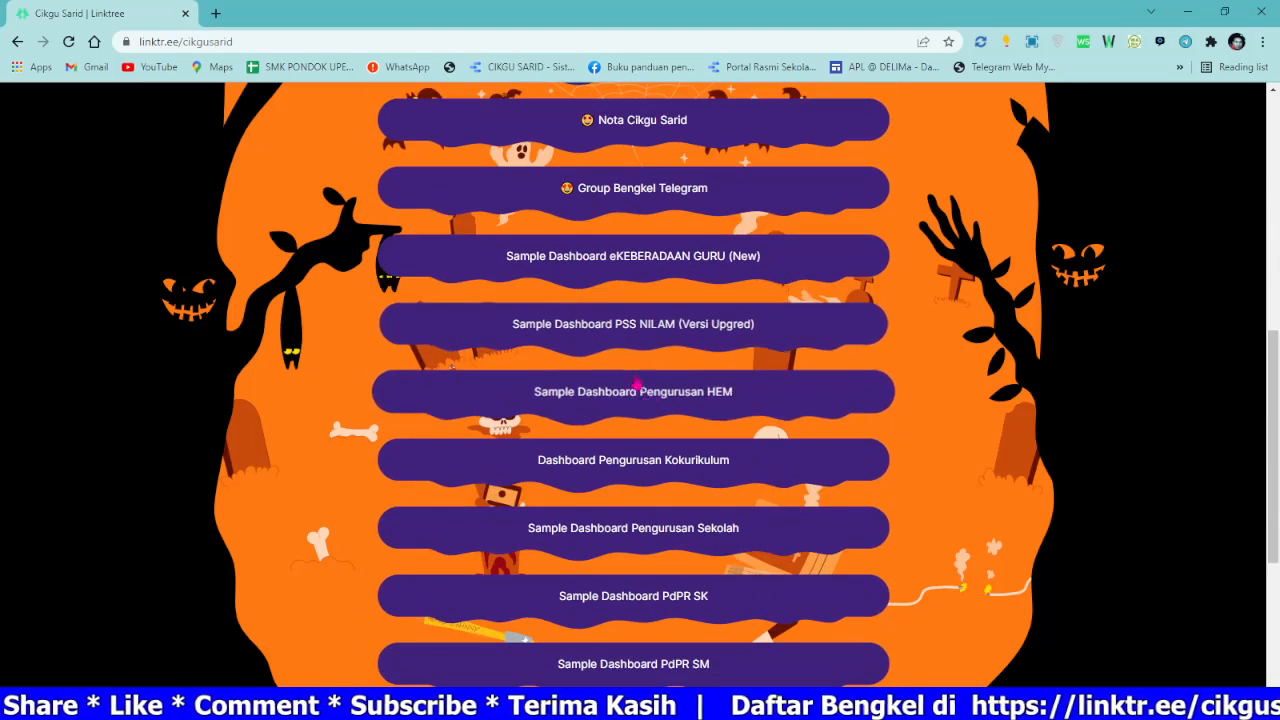
{"action": "scroll", "coordinate": [660, 440], "scroll_direction": "down", "scroll_amount": 1}
{"action": "left_click", "coordinate": [668, 465]}
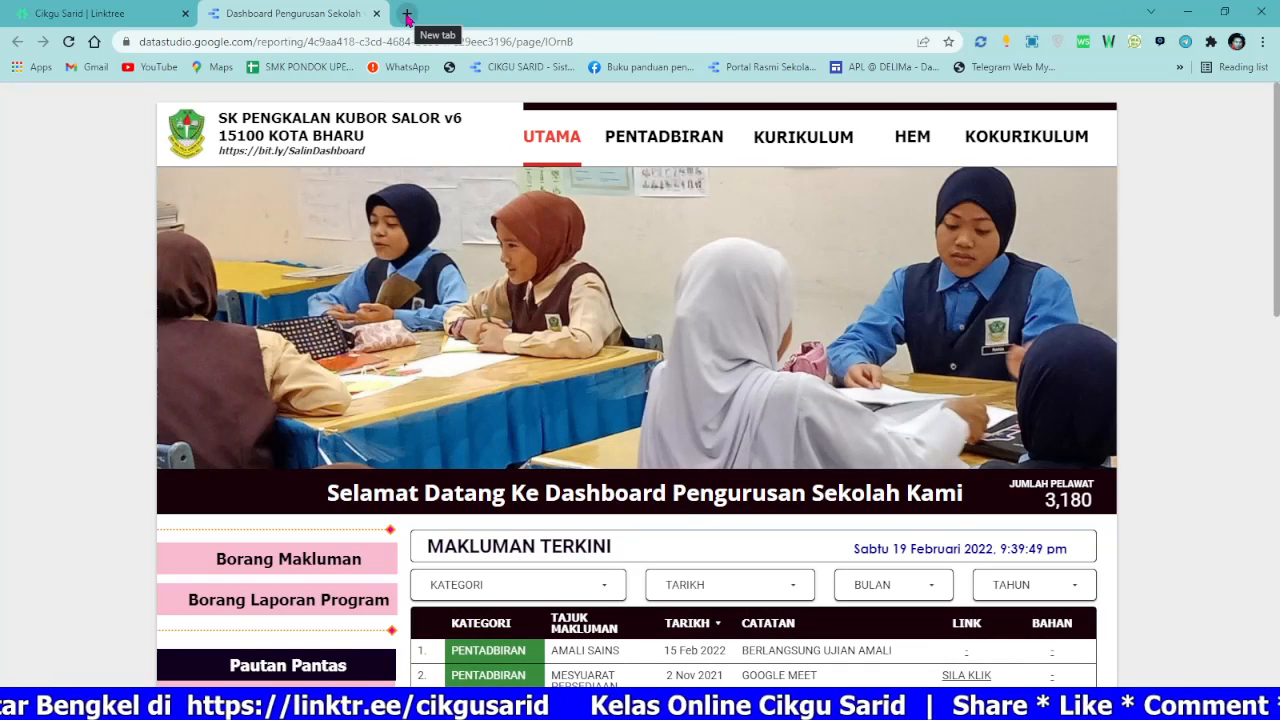
Step: Open the Google Drive folder copying tool at tiny.cc/salincepat in a new tab
{"action": "left_click", "coordinate": [407, 14]}
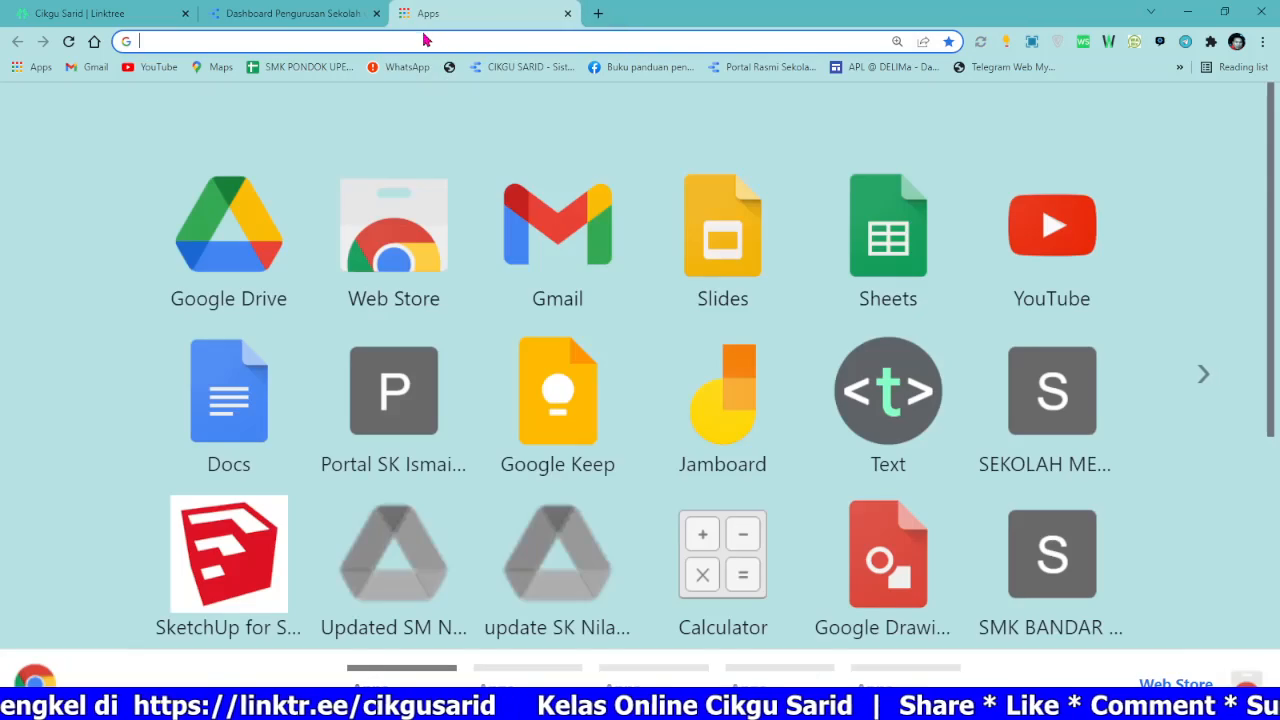
{"action": "left_click", "coordinate": [420, 38]}
{"action": "type", "text": "B"}
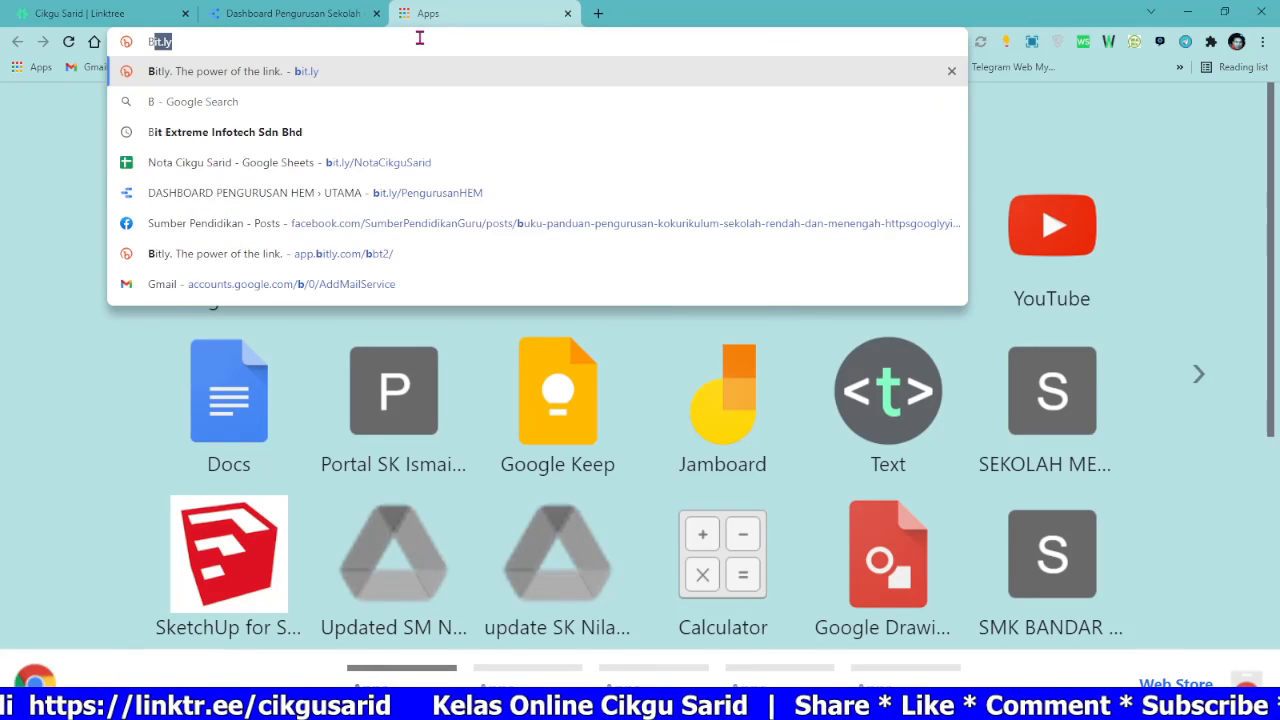
{"action": "type", "text": "IT"}
{"action": "key", "text": "BackSpace"}
{"action": "key", "text": "BackSpace"}
{"action": "key", "text": "BackSpace"}
{"action": "key", "text": "BackSpace"}
{"action": "type", "text": "t"}
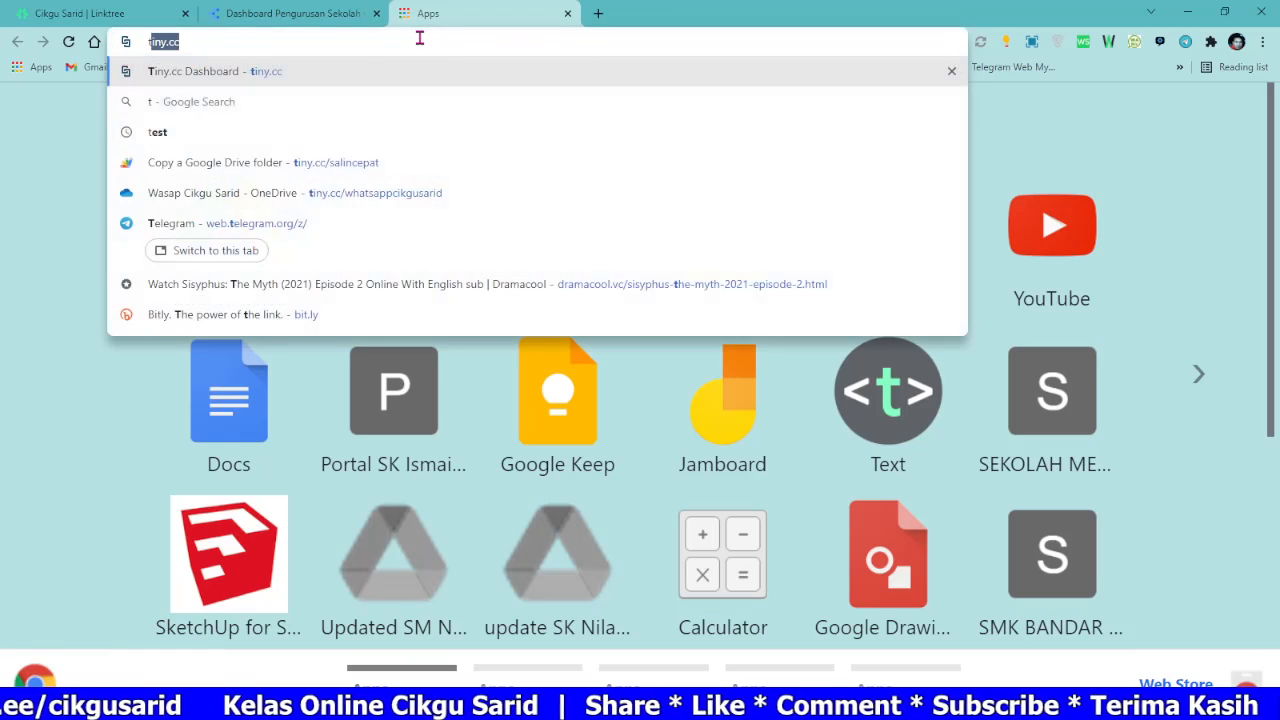
{"action": "type", "text": "iny"}
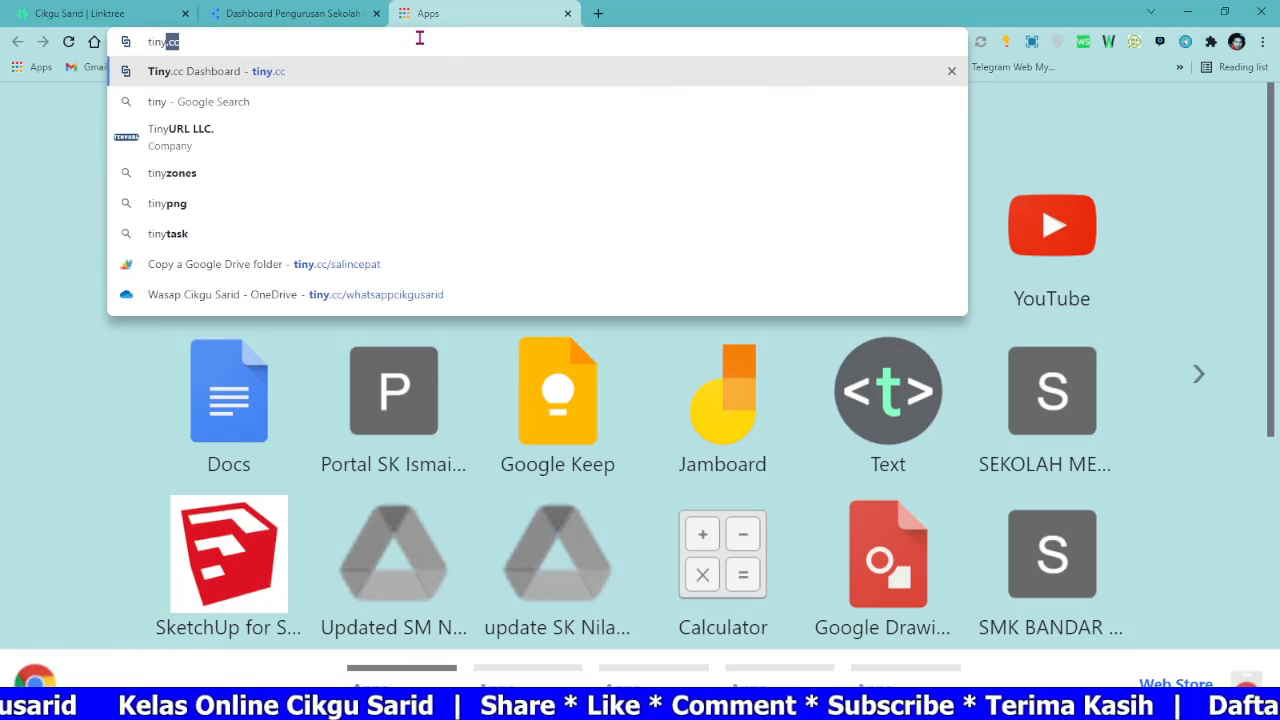
{"action": "left_click", "coordinate": [298, 265]}
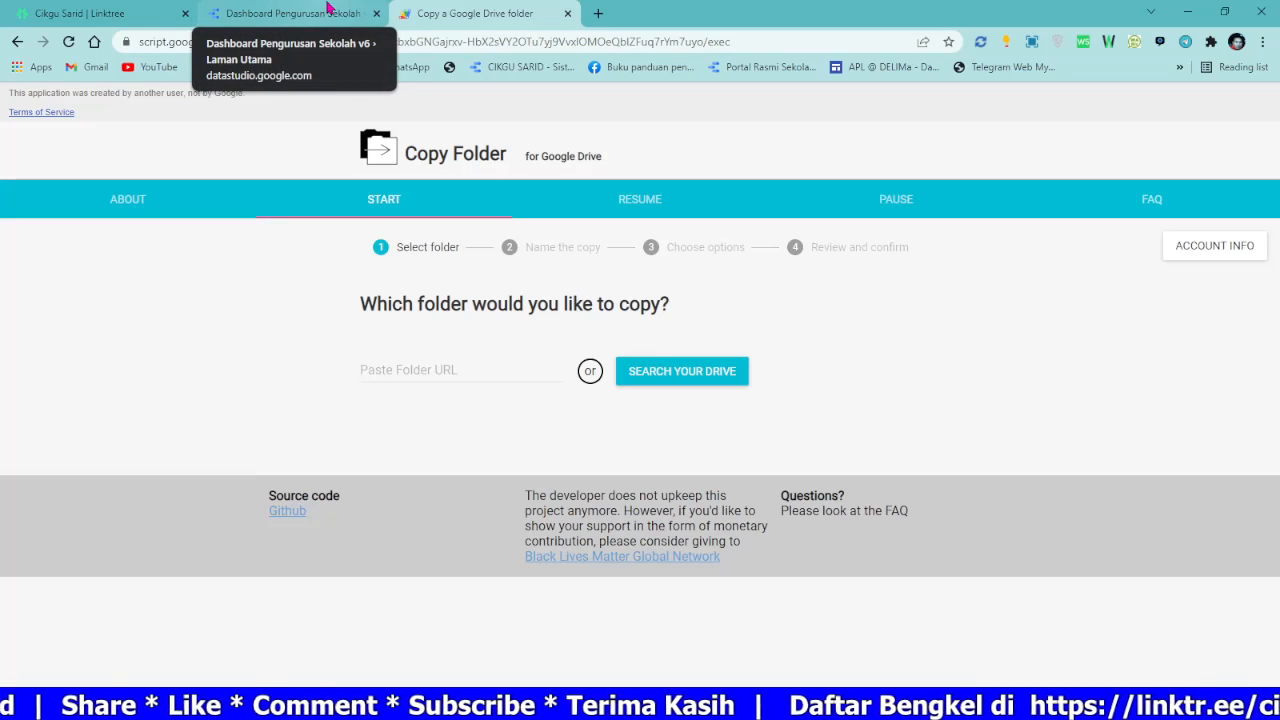
Step: Open the Drive folder linked beside Admin in the footer of the school dashboard report
{"action": "left_click", "coordinate": [328, 8]}
{"action": "scroll", "coordinate": [1060, 400], "scroll_direction": "down", "scroll_amount": 10}
{"action": "scroll", "coordinate": [1106, 519], "scroll_direction": "down", "scroll_amount": 4}
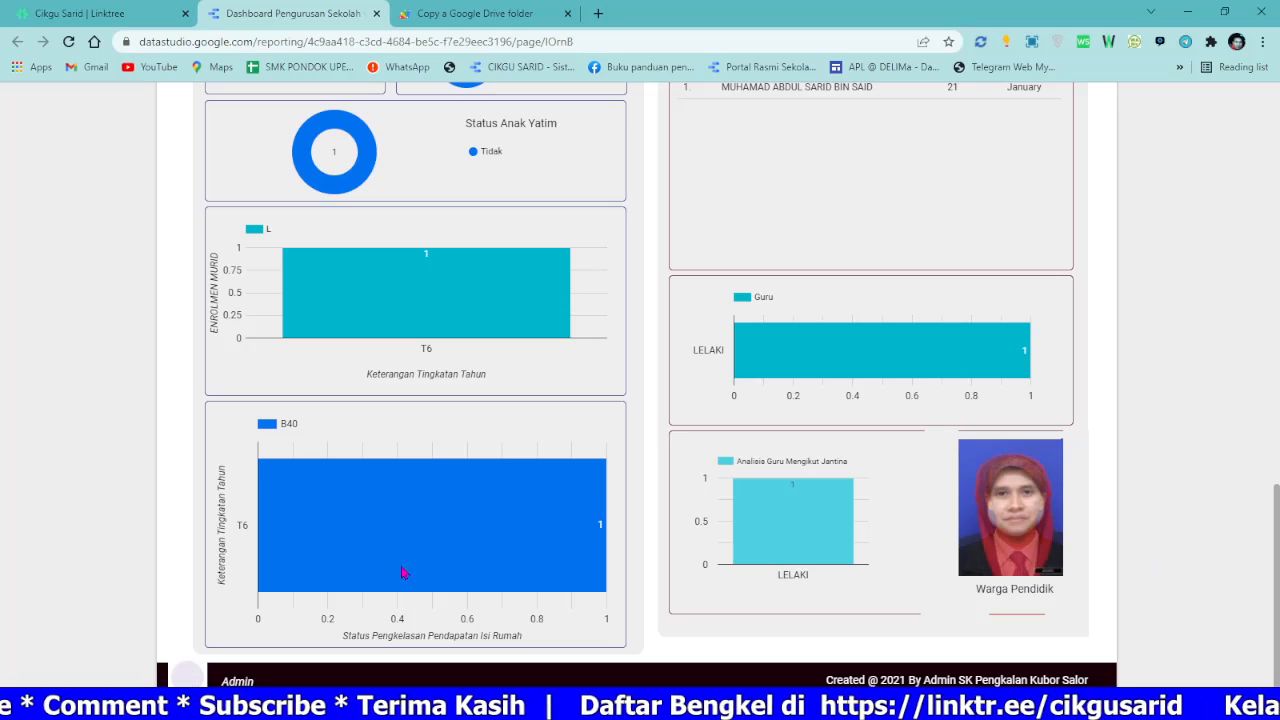
{"action": "left_click", "coordinate": [199, 680]}
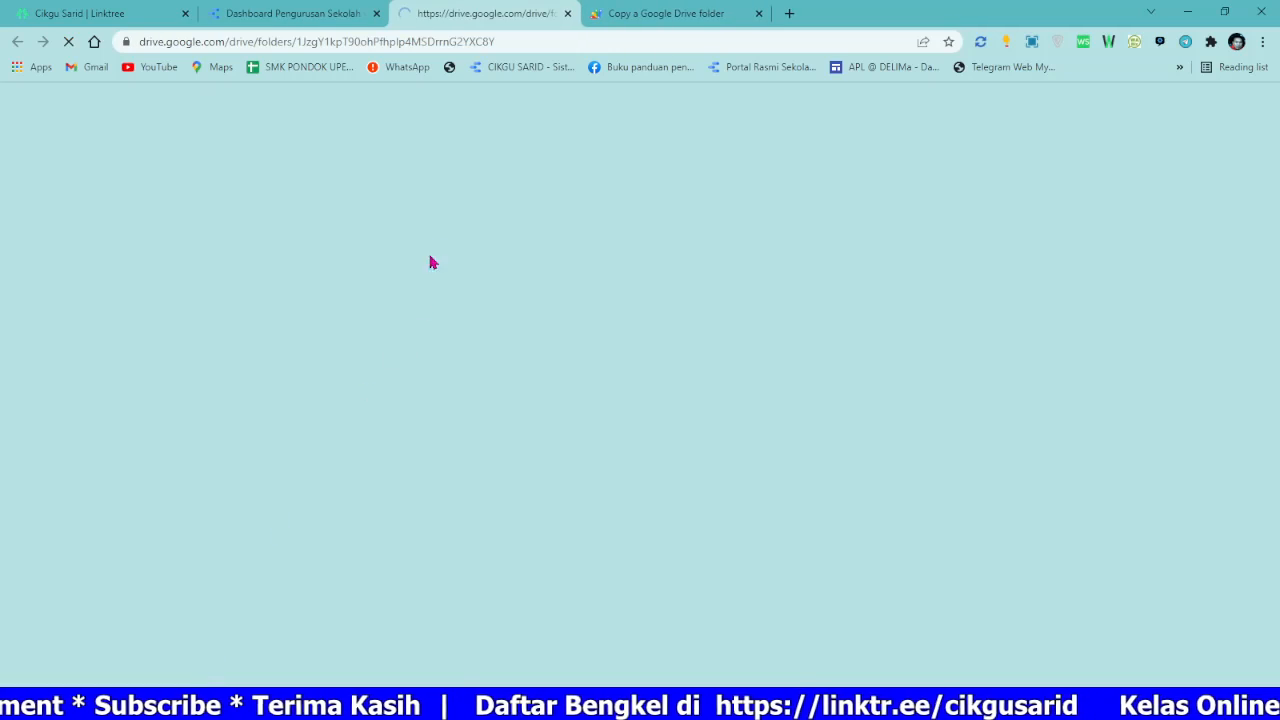
Step: Copy the My Dashboard folder's URL and use it as the folder to copy in the Copy Folder tool
{"action": "left_click", "coordinate": [522, 36]}
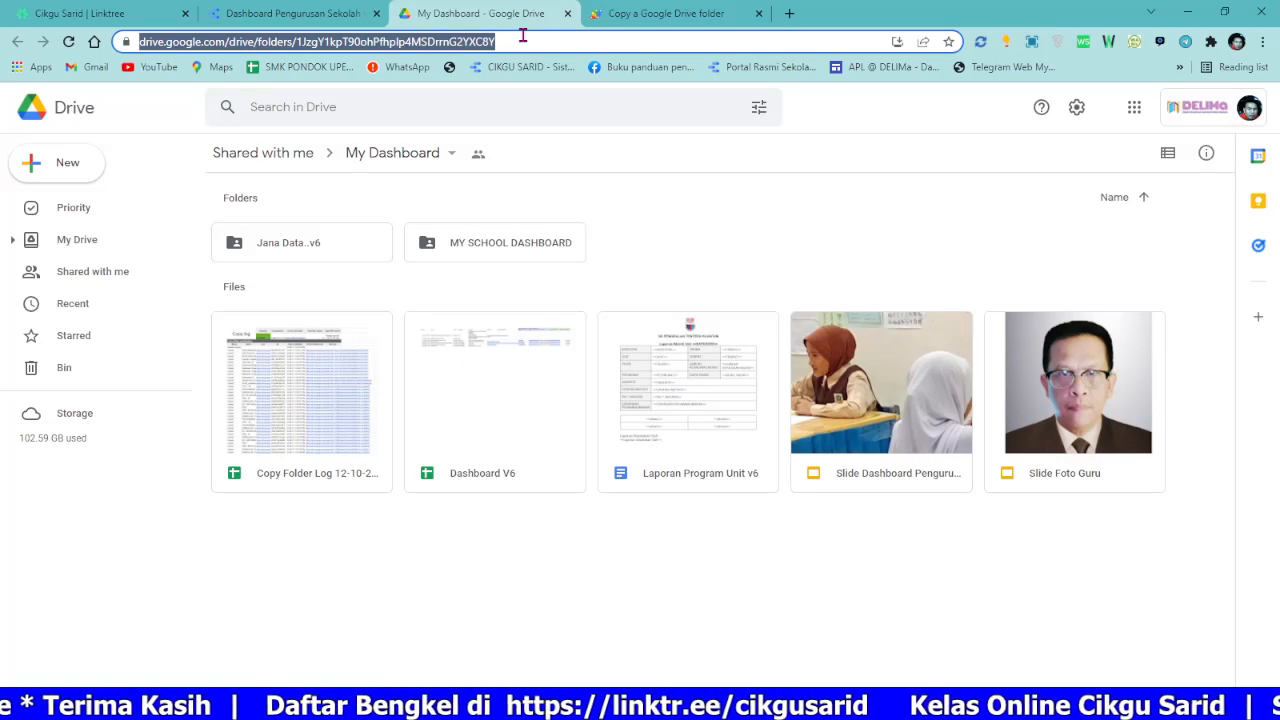
{"action": "right_click", "coordinate": [522, 36]}
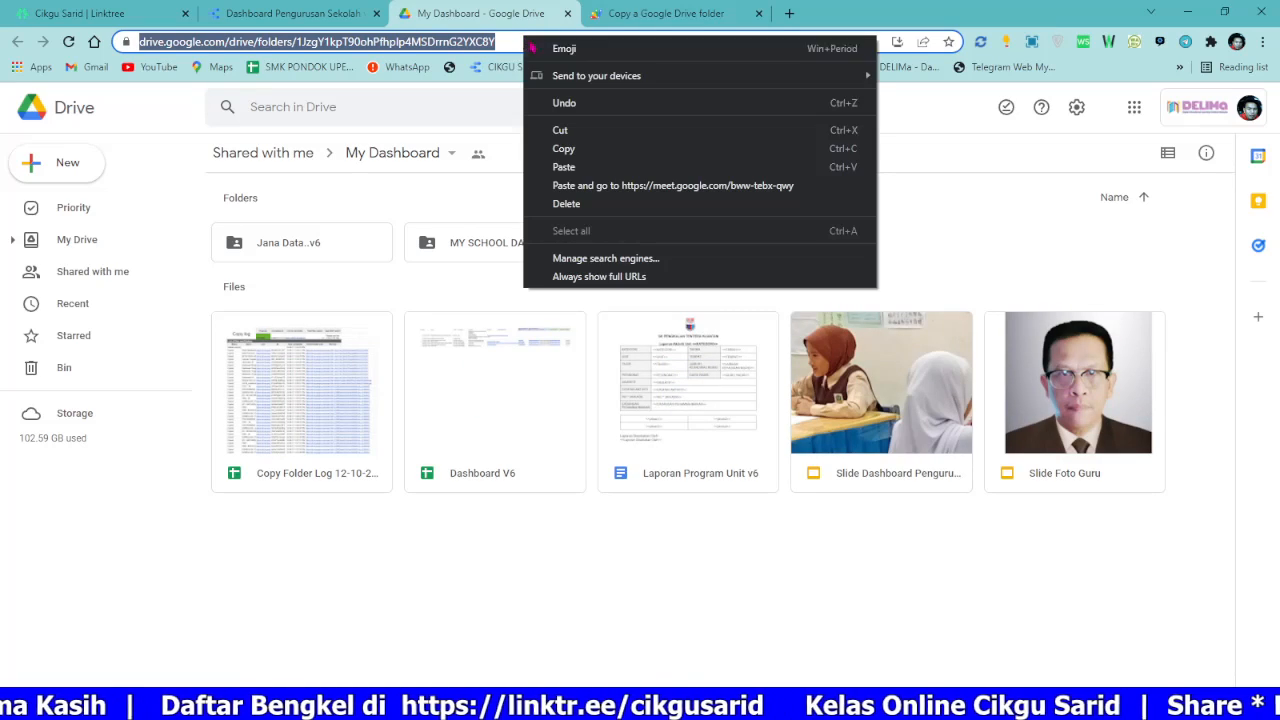
{"action": "left_click", "coordinate": [580, 142]}
{"action": "left_click", "coordinate": [634, 13]}
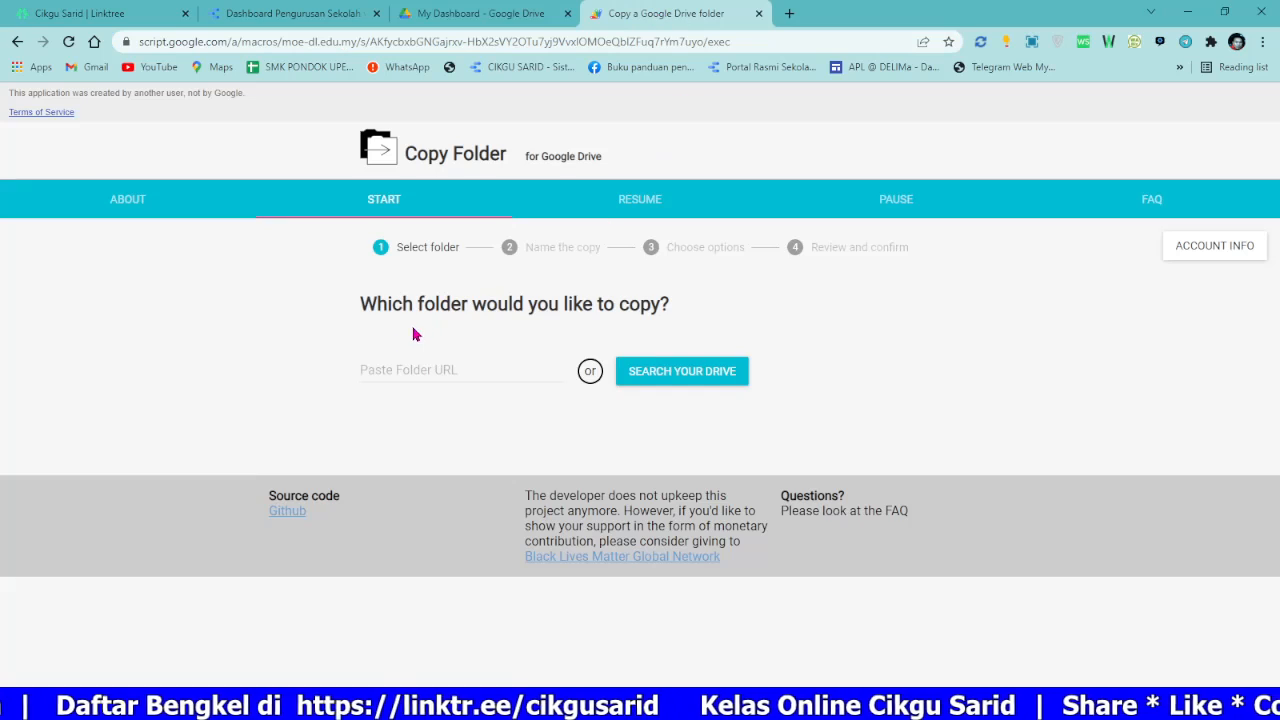
{"action": "left_click", "coordinate": [384, 364]}
{"action": "right_click", "coordinate": [385, 367]}
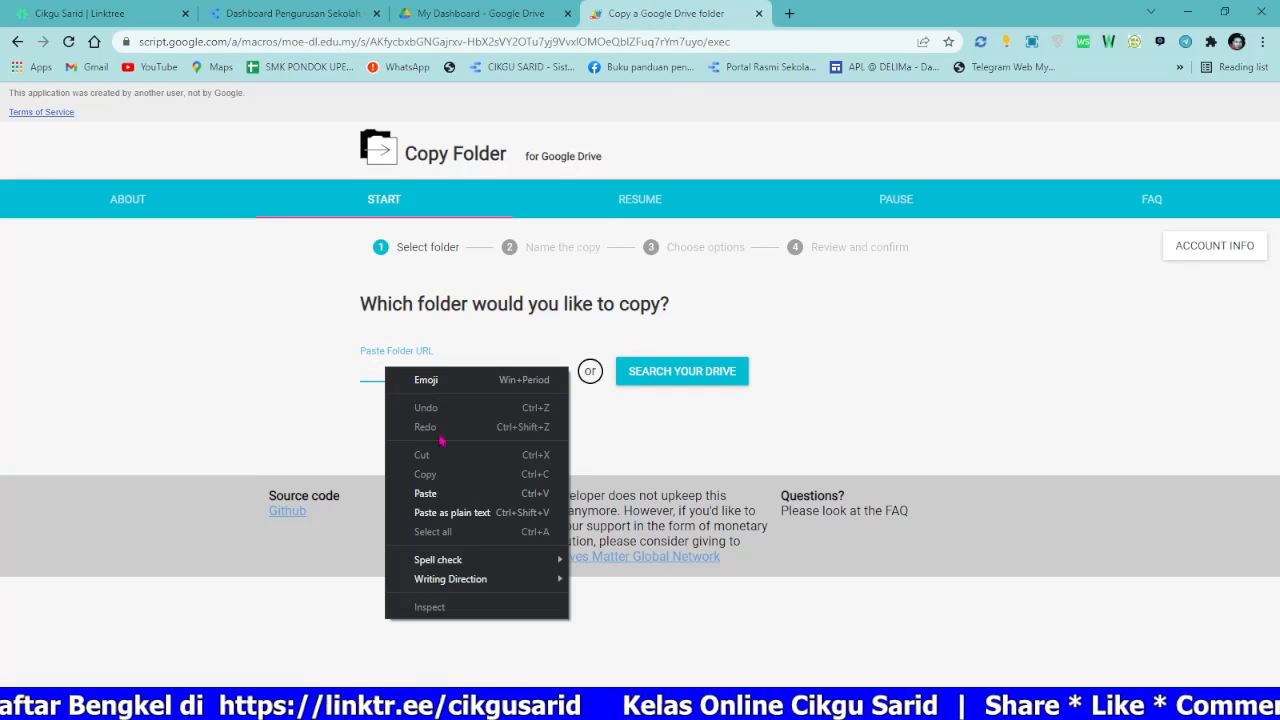
{"action": "left_click", "coordinate": [430, 493]}
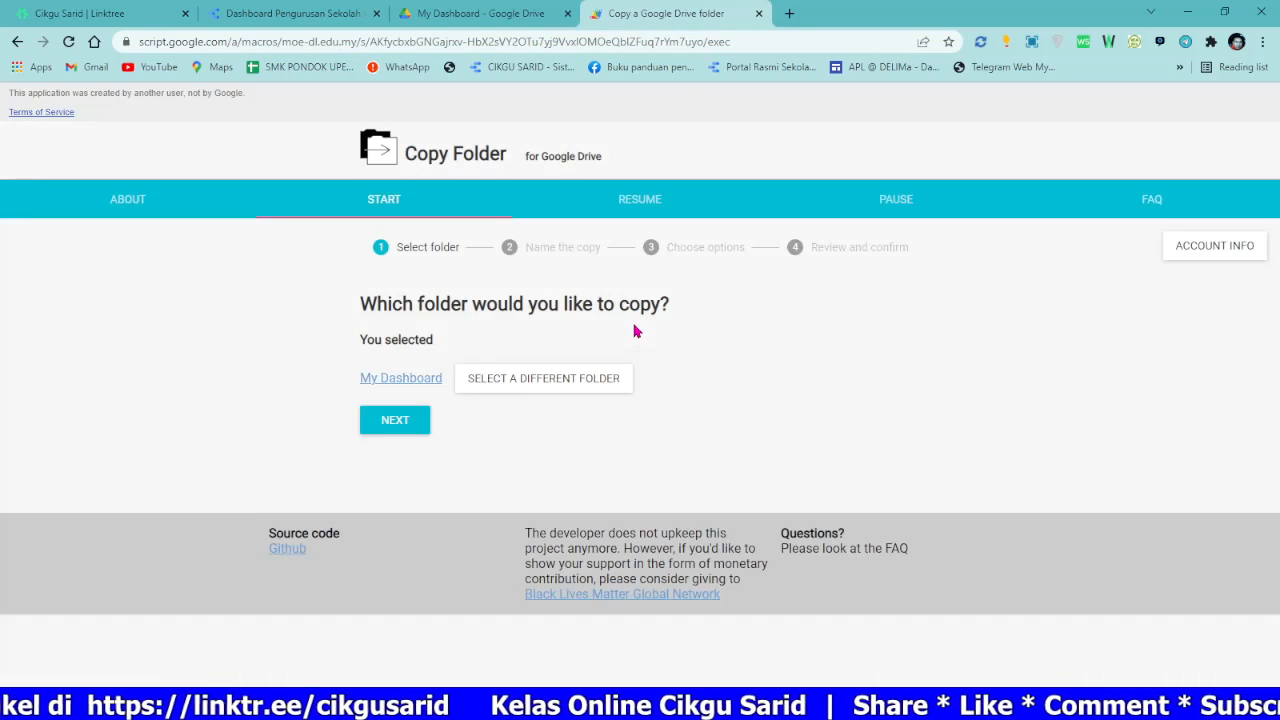
{"action": "left_click", "coordinate": [404, 424]}
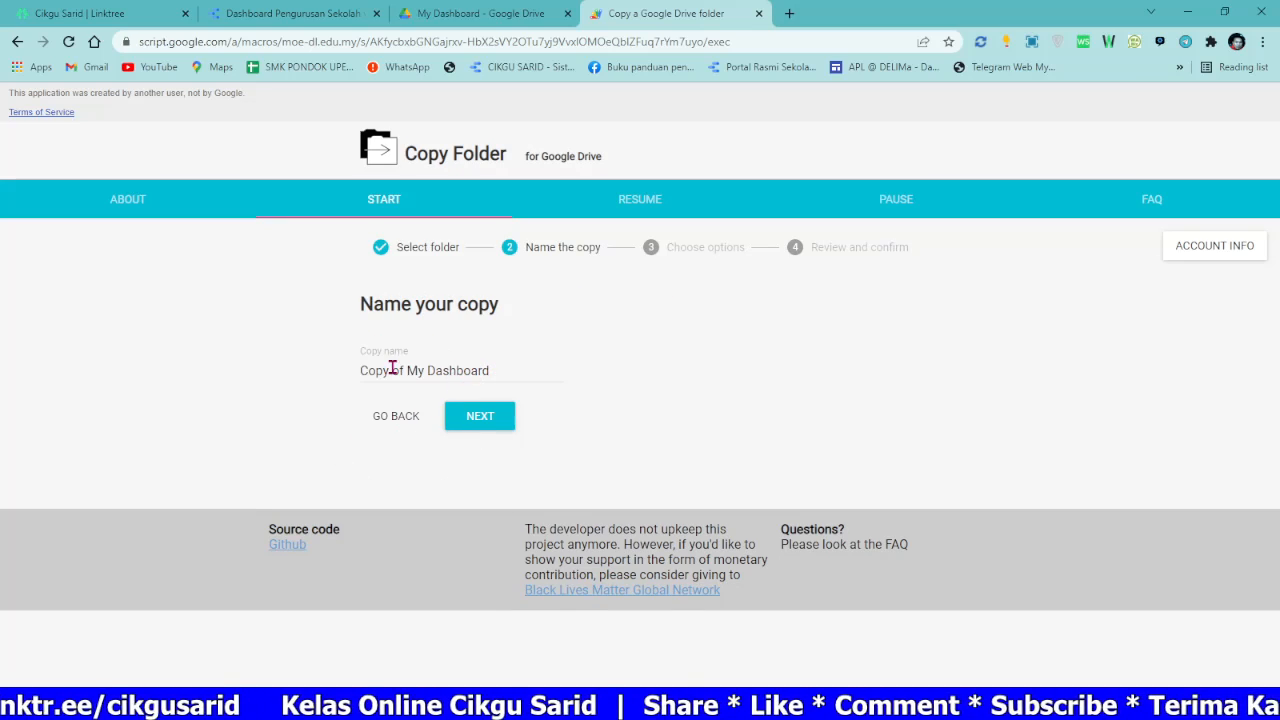
Step: Name the folder copy SJKT TANJONG RAMBUTAN and continue to the copying options
{"action": "left_click_drag", "start_coordinate": [491, 370], "coordinate": [362, 372]}
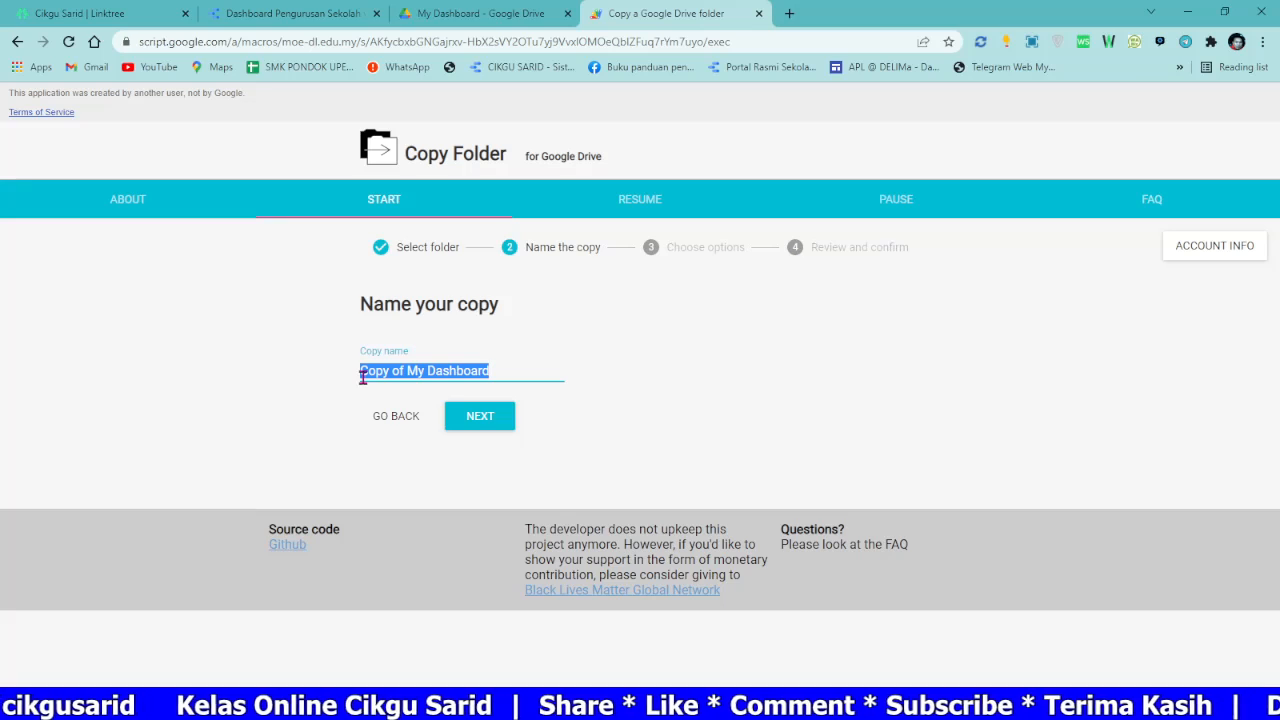
{"action": "key", "text": "BackSpace"}
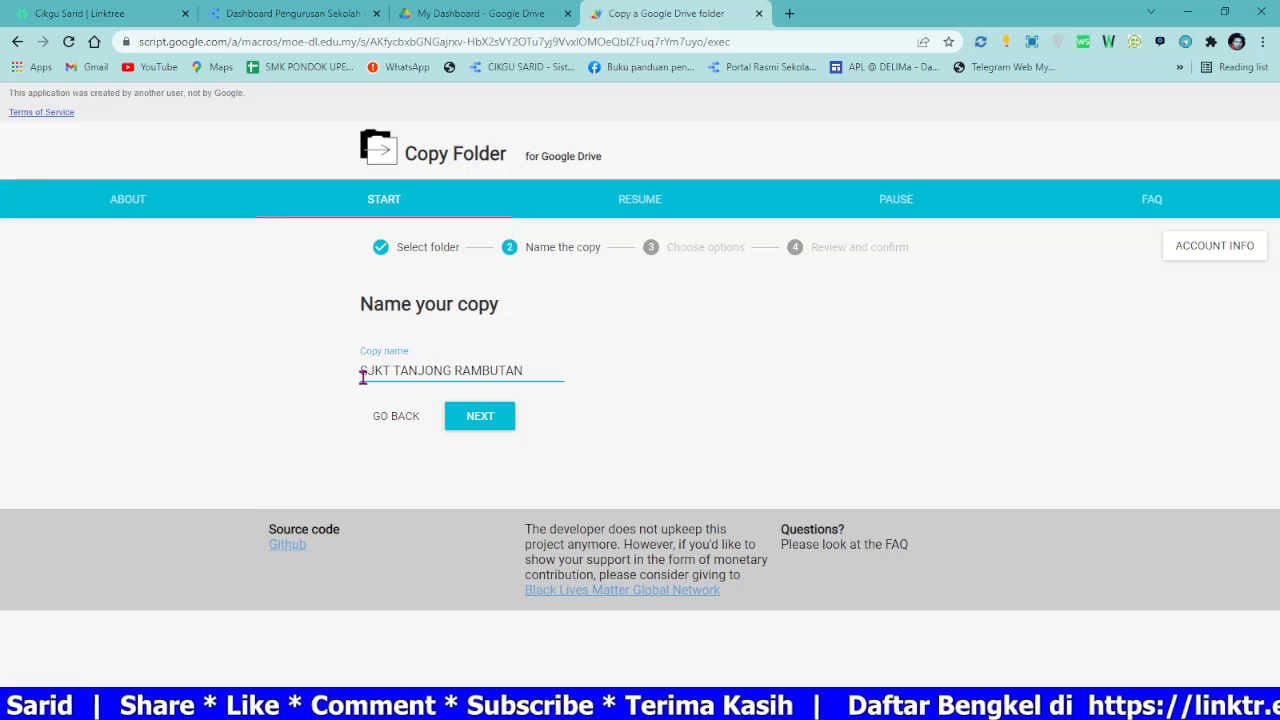
{"action": "left_click", "coordinate": [485, 414]}
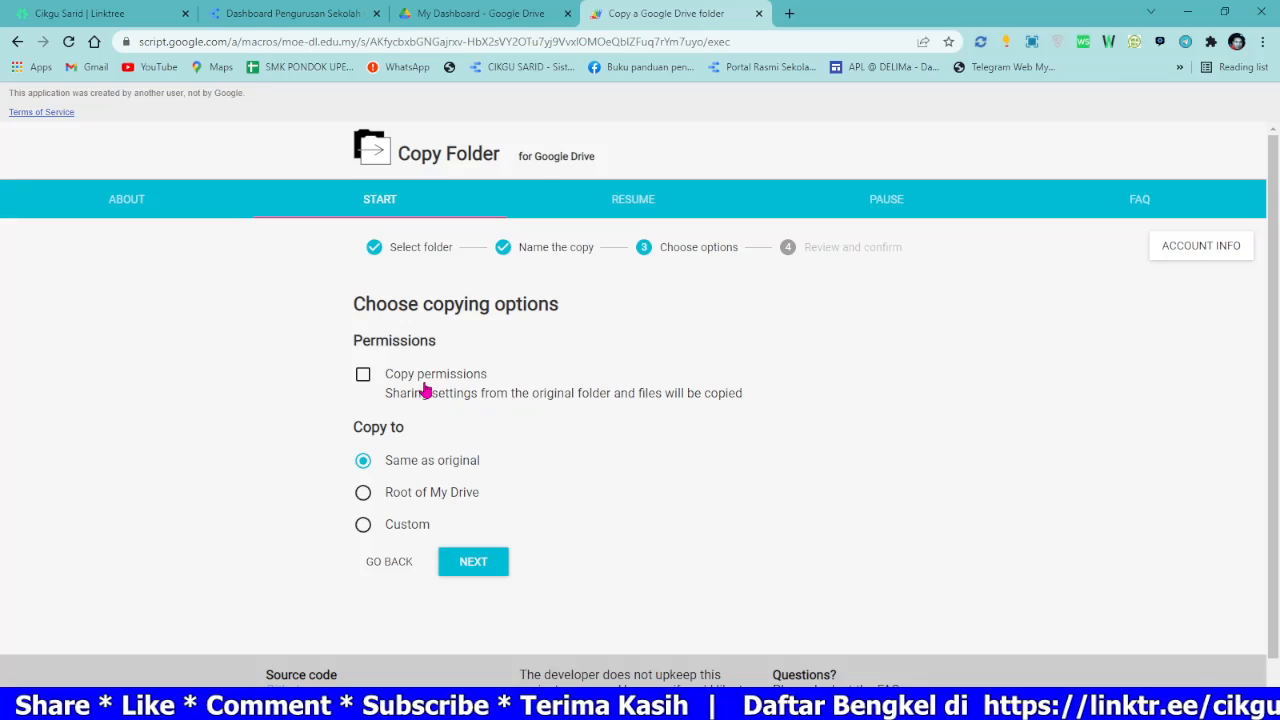
Step: Set the copy destination to Root of My Drive and start copying the folder
{"action": "left_click", "coordinate": [380, 502]}
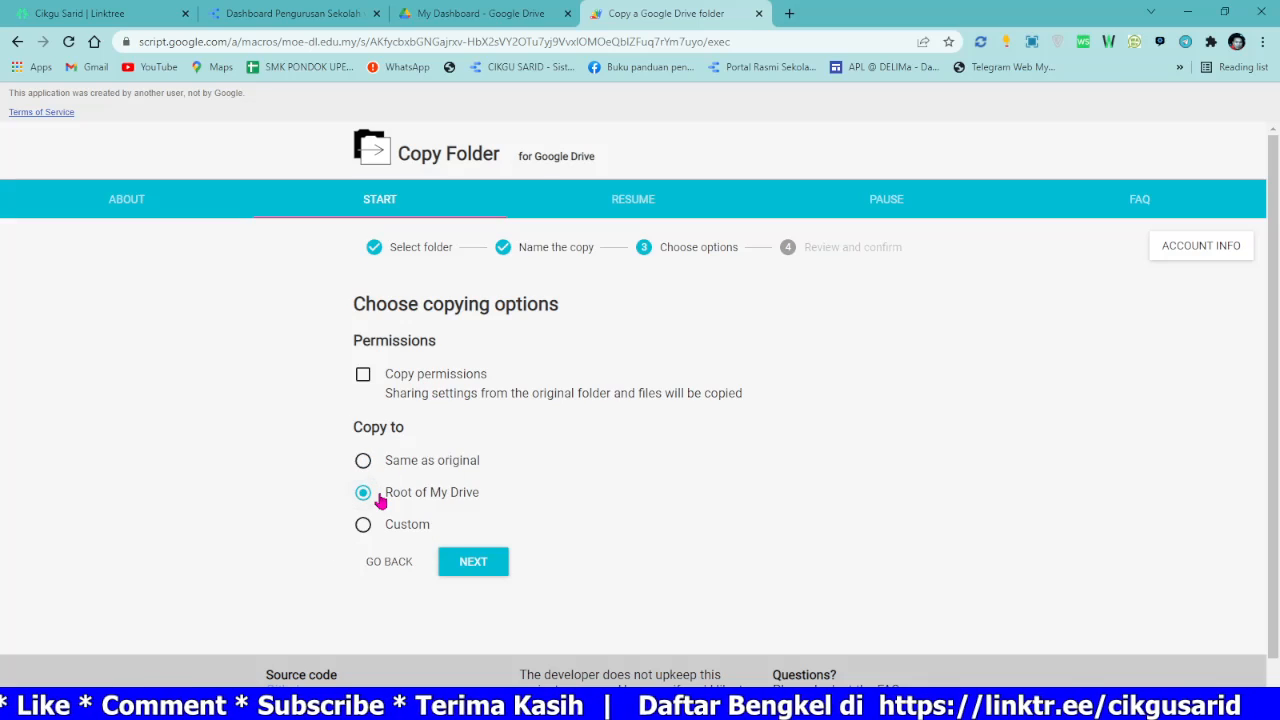
{"action": "left_click", "coordinate": [485, 564]}
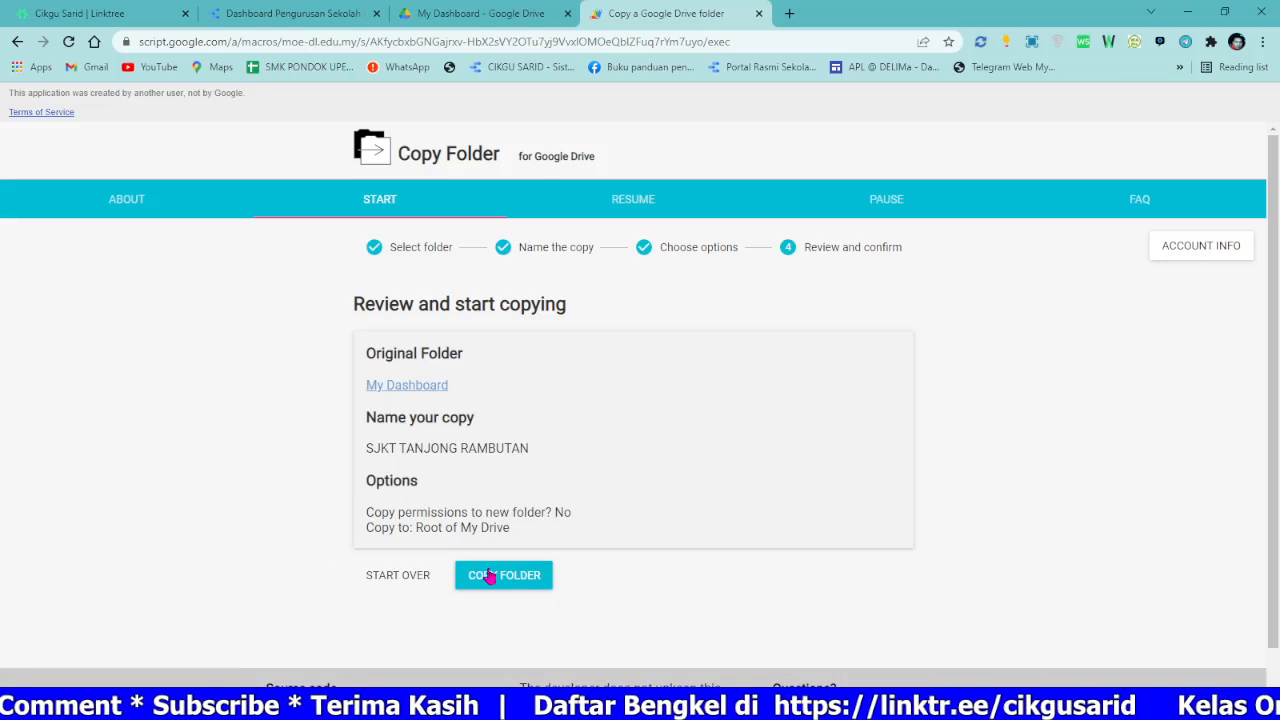
{"action": "left_click", "coordinate": [505, 576]}
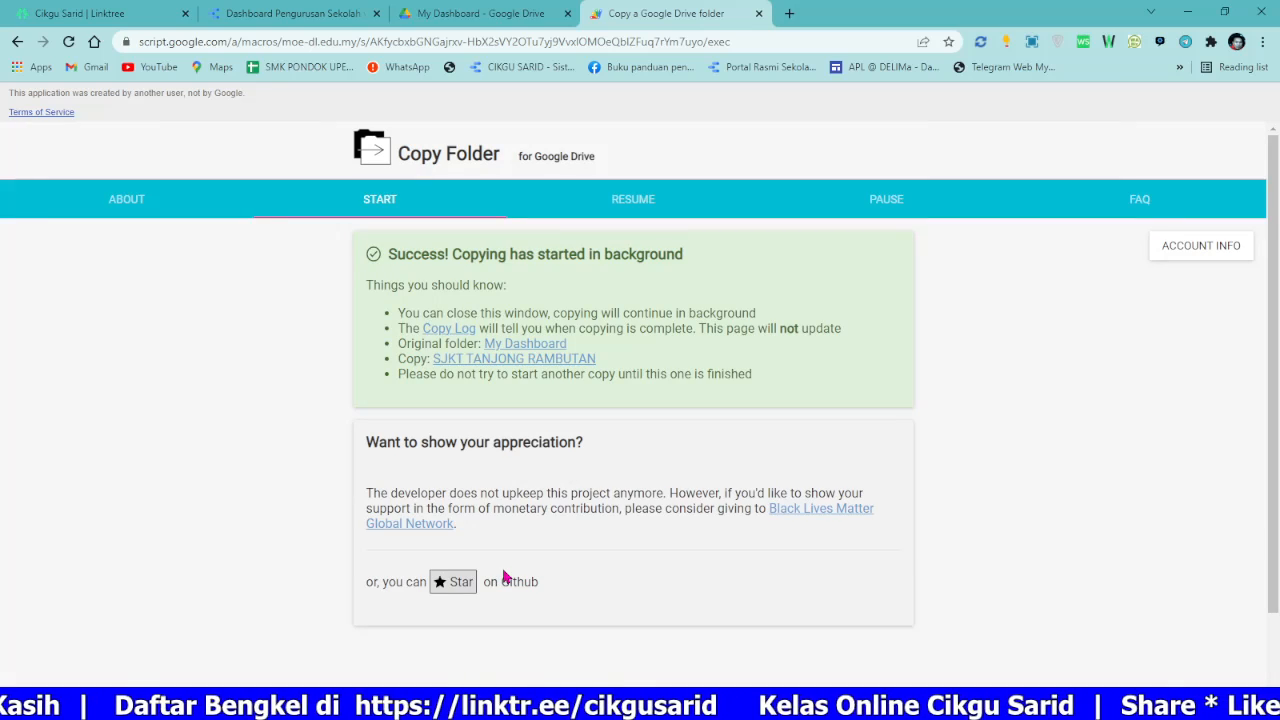
Step: Open the SJKT TANJONG RAMBUTAN copy, close the copying tool, and compare its contents with the original My Dashboard folder
{"action": "left_click", "coordinate": [510, 359]}
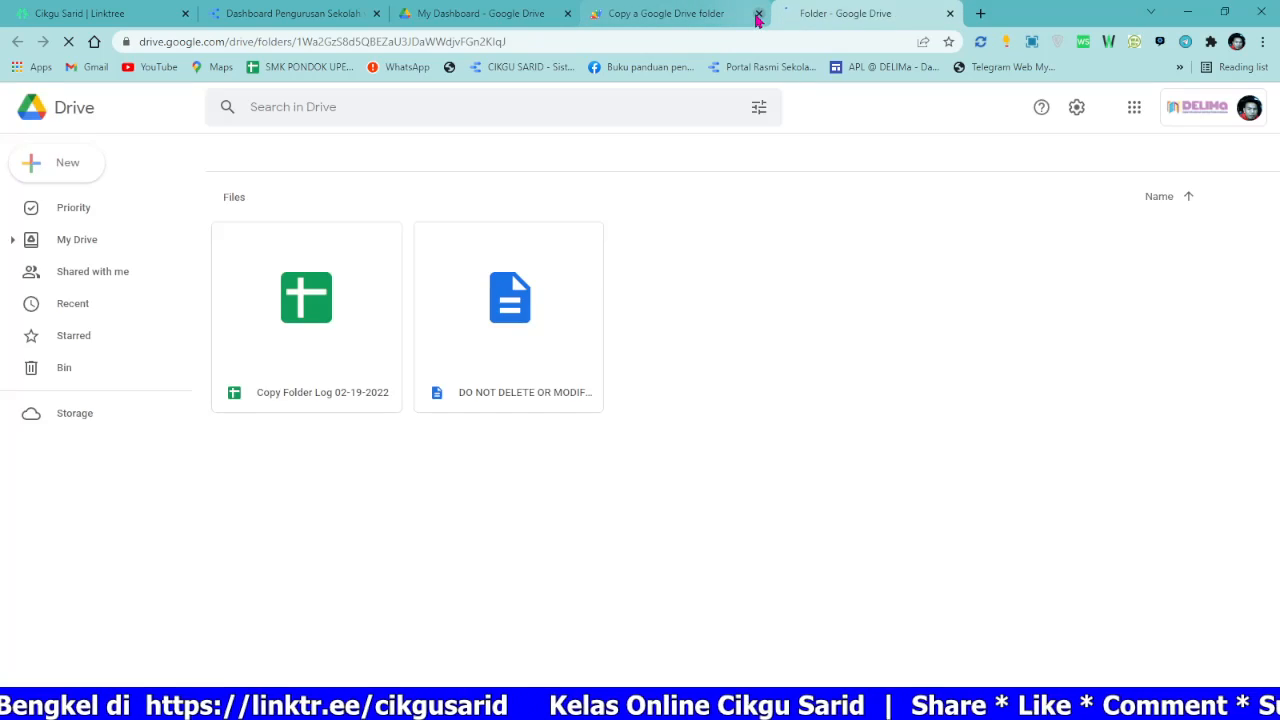
{"action": "left_click", "coordinate": [758, 13]}
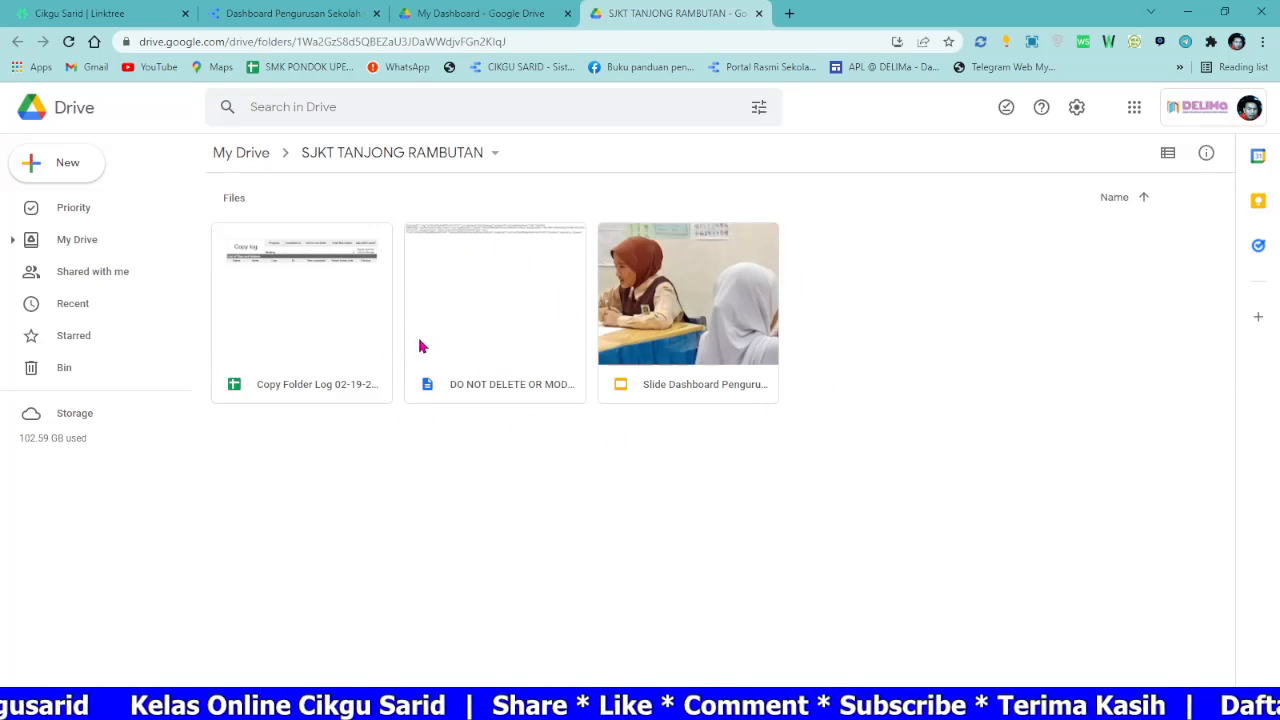
{"action": "left_click", "coordinate": [480, 17]}
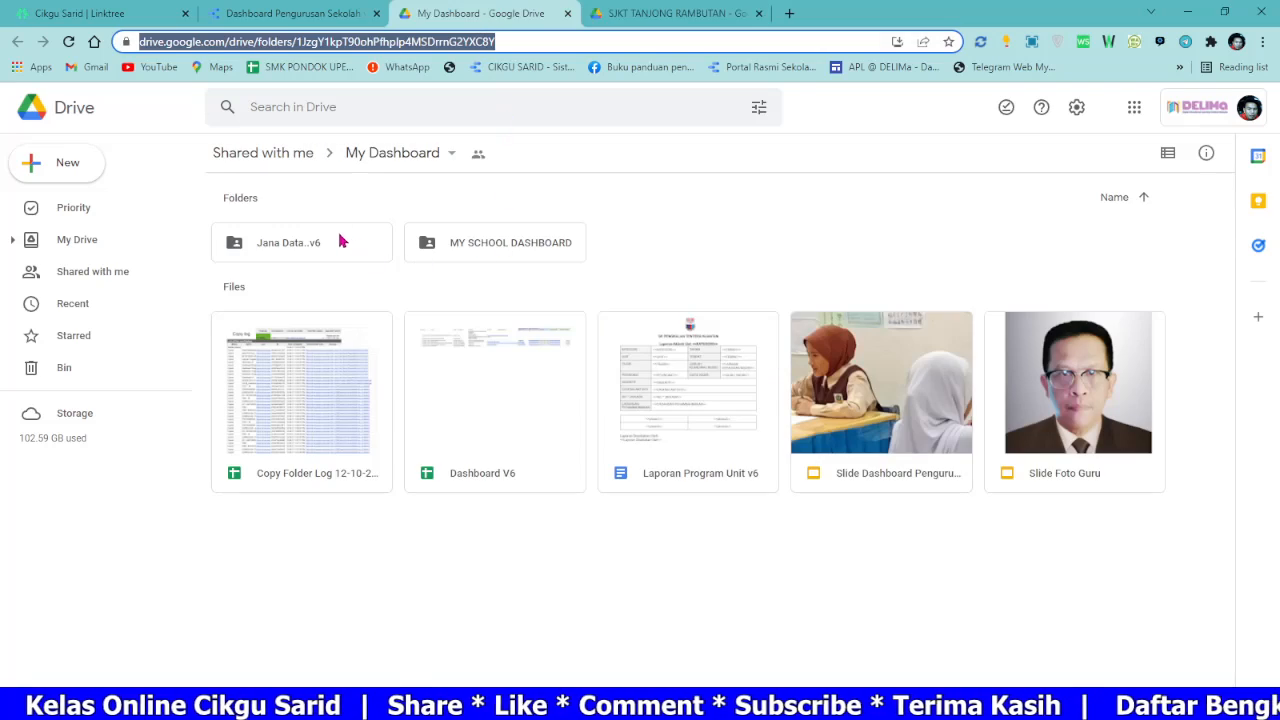
{"action": "left_click", "coordinate": [612, 13]}
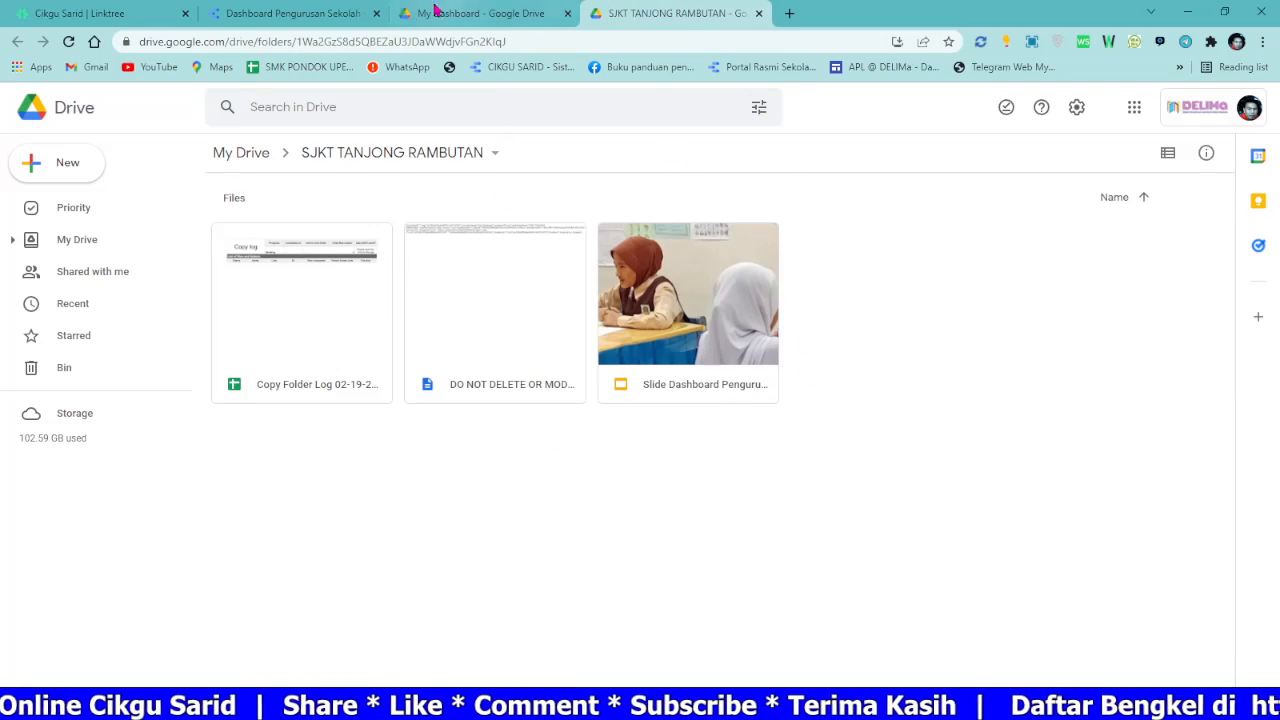
Step: Start making a copy of the Dashboard Pengurusan Sekolah v6 report and look through its data source list
{"action": "left_click", "coordinate": [313, 13]}
{"action": "scroll", "coordinate": [1100, 222], "scroll_direction": "up", "scroll_amount": 10}
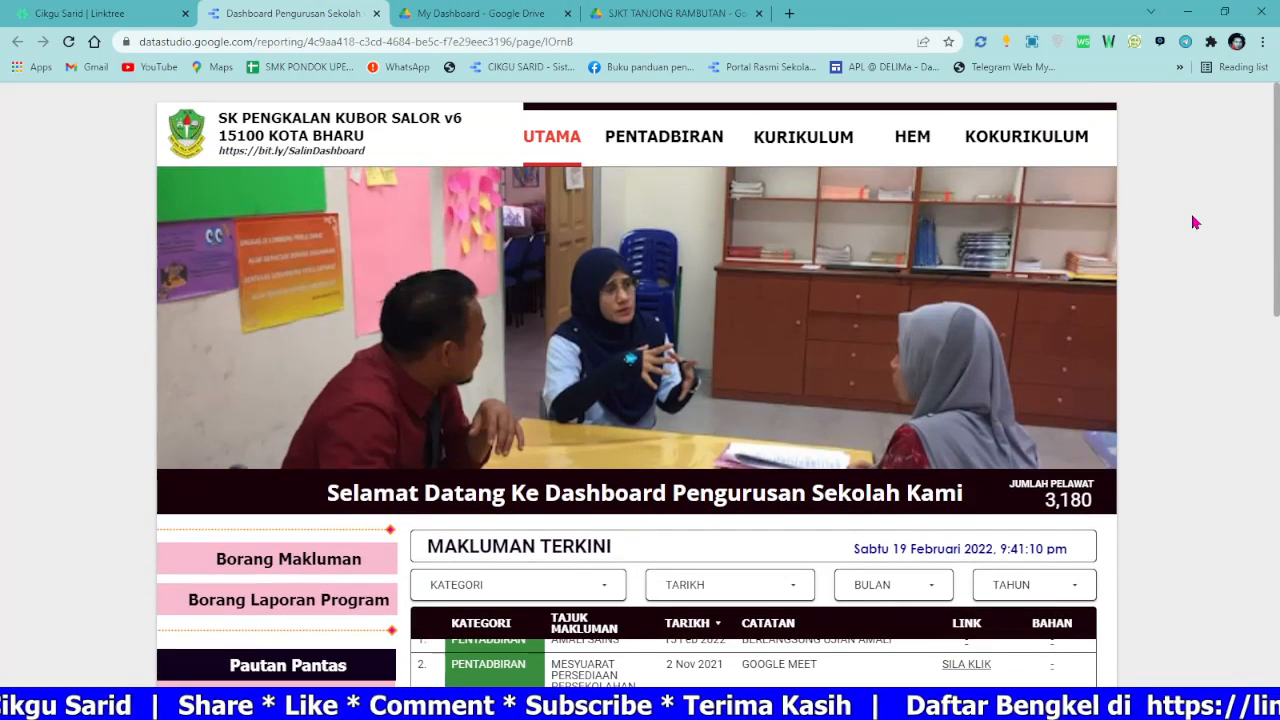
{"action": "mouse_move", "coordinate": [1131, 109]}
{"action": "left_click", "coordinate": [1192, 108]}
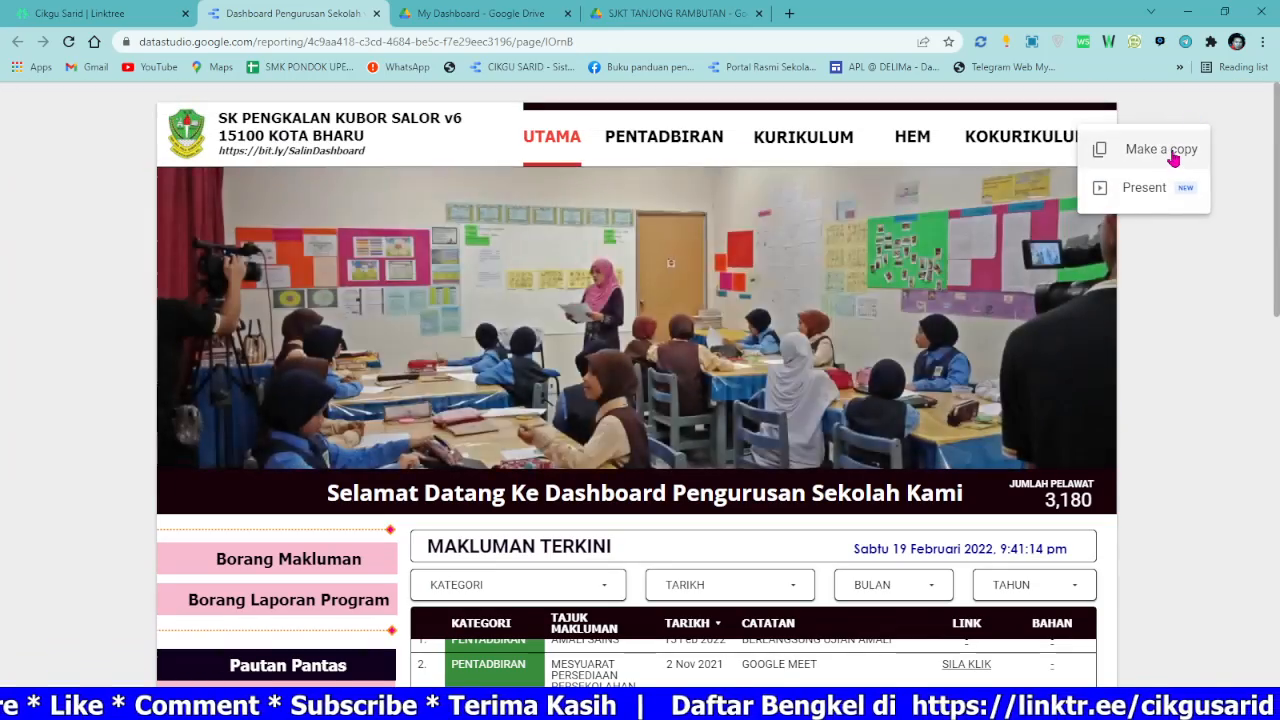
{"action": "left_click", "coordinate": [1173, 154]}
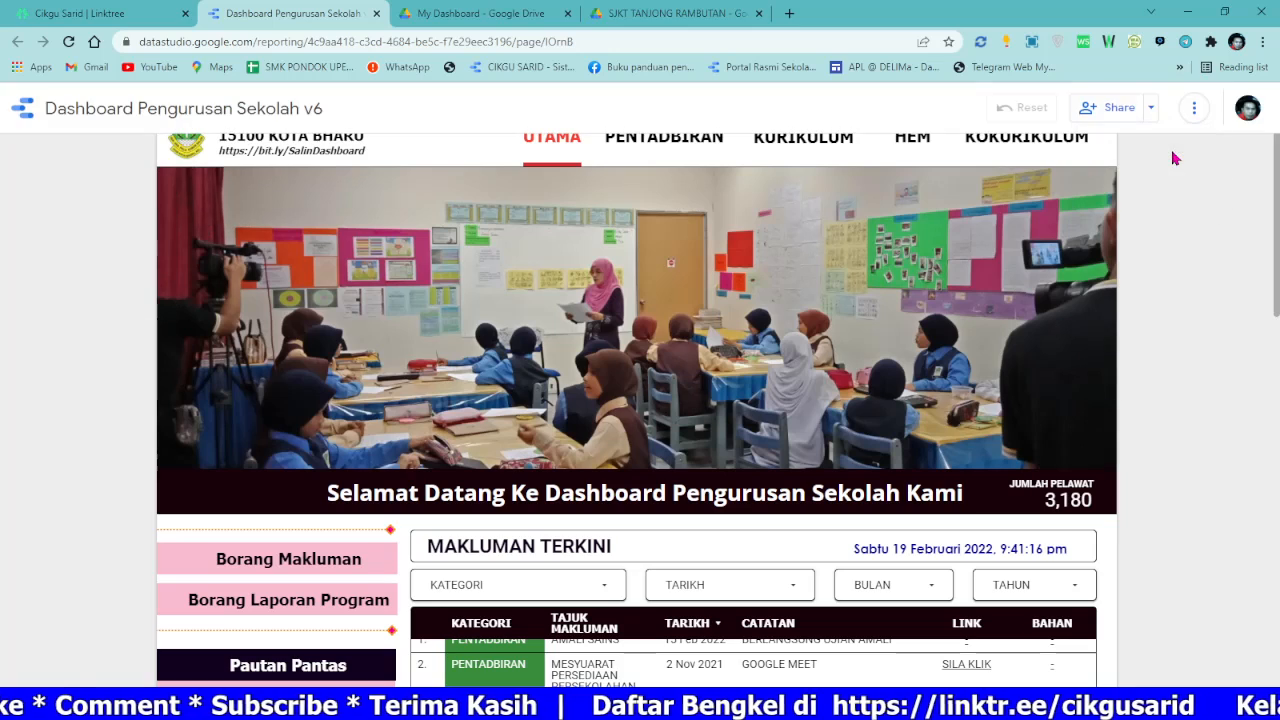
{"action": "scroll", "coordinate": [800, 429], "scroll_direction": "down", "scroll_amount": 1}
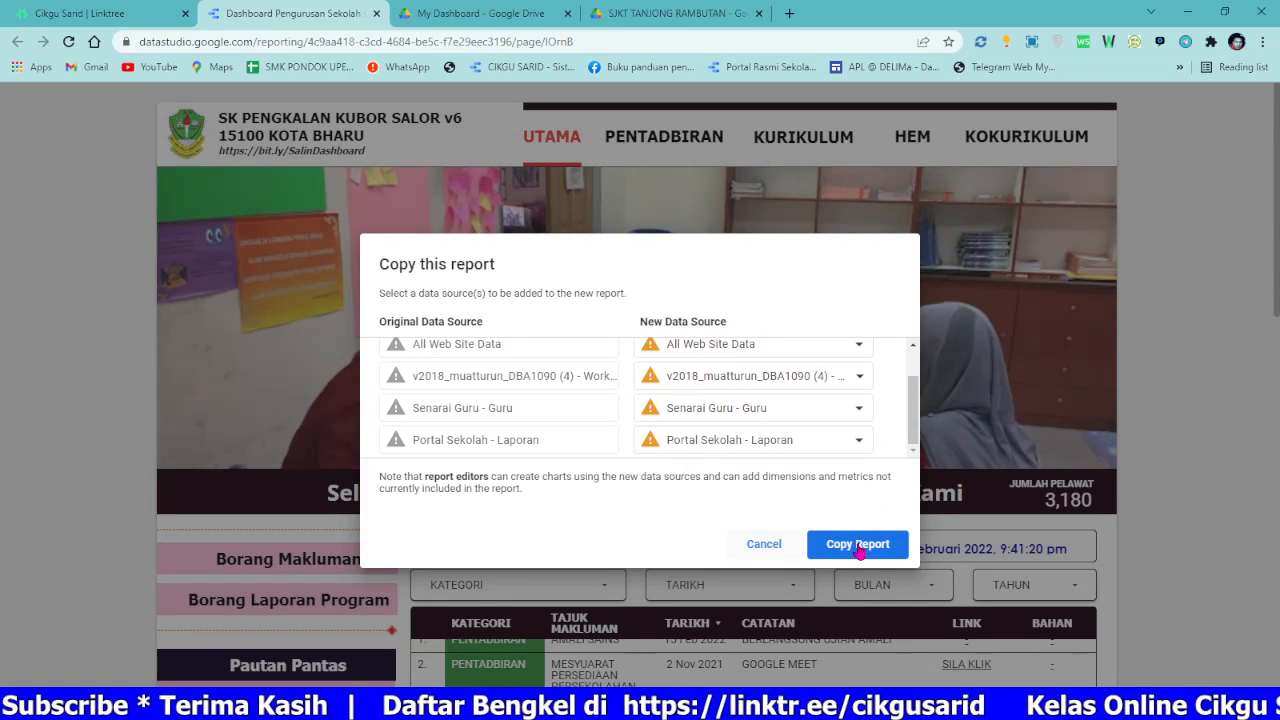
{"action": "key", "text": "shift"}
{"action": "key", "text": "shift"}
{"action": "key", "text": "shift"}
{"action": "key", "text": "shift"}
{"action": "key", "text": "shift"}
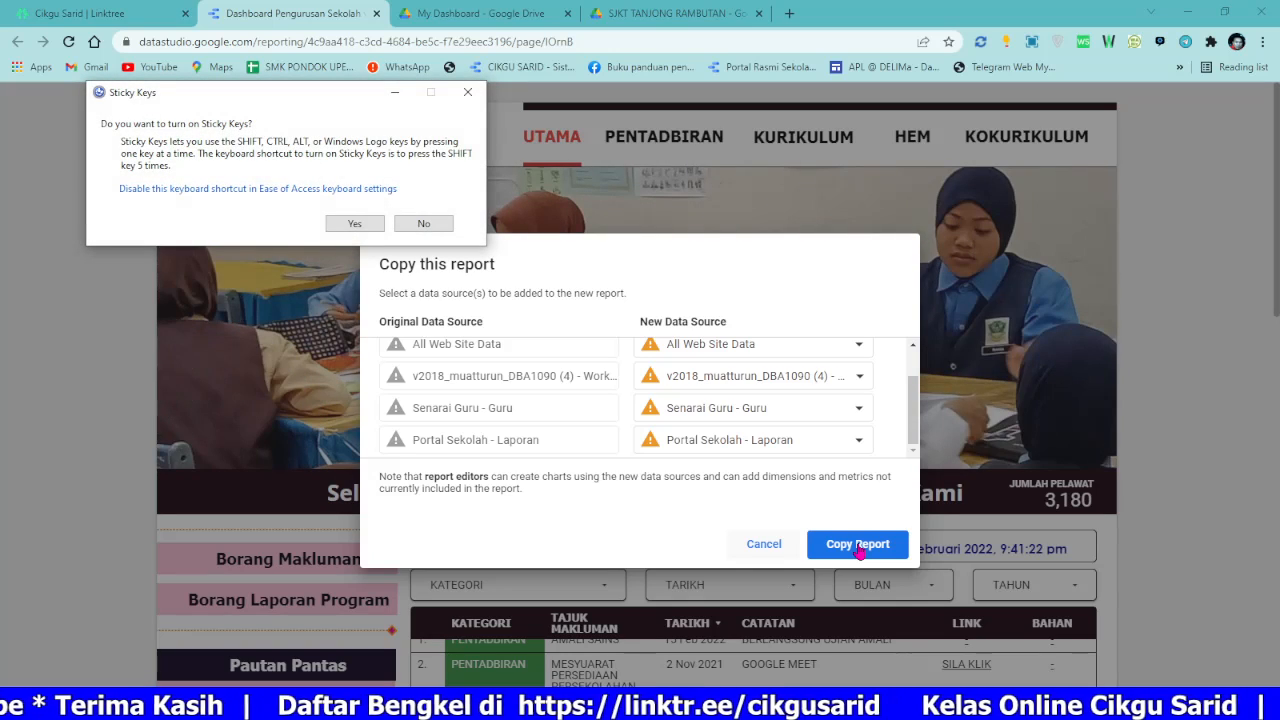
{"action": "key", "text": "Escape"}
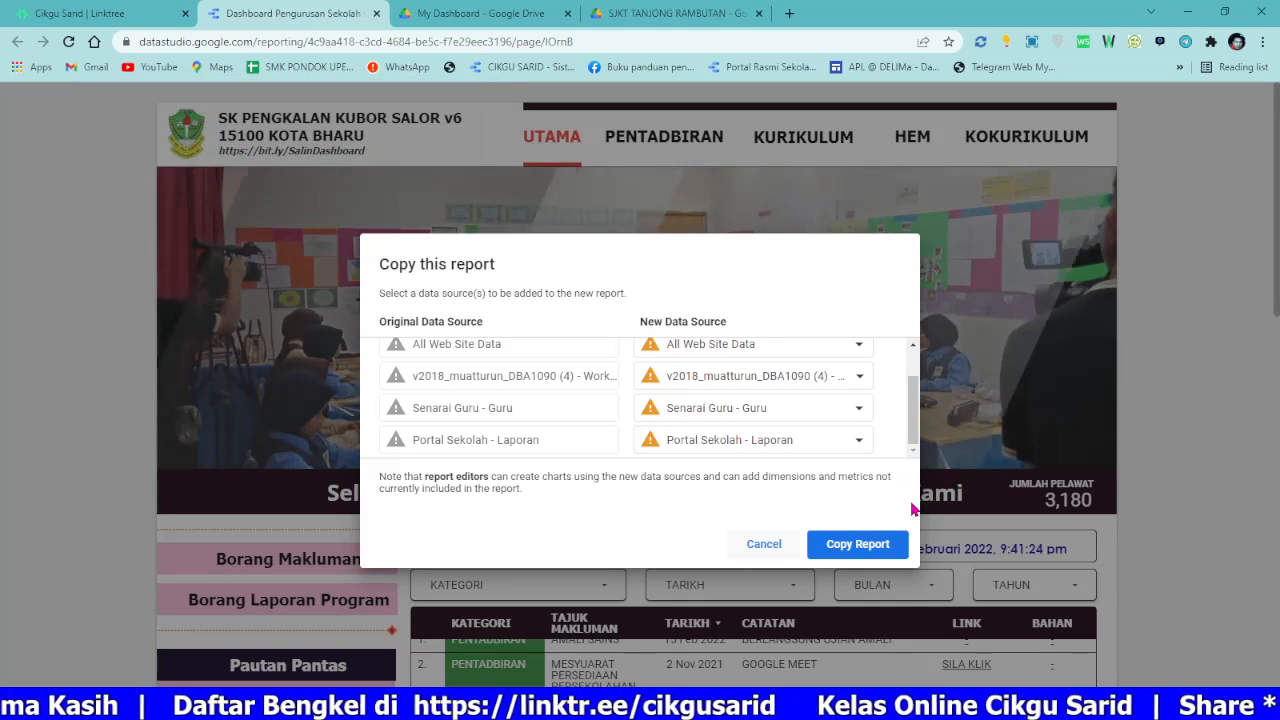
Step: Create the copy of the Dashboard Pengurusan Sekolah v6 report with the listed data sources and close the original report
{"action": "left_click", "coordinate": [871, 545]}
{"action": "left_click", "coordinate": [872, 550]}
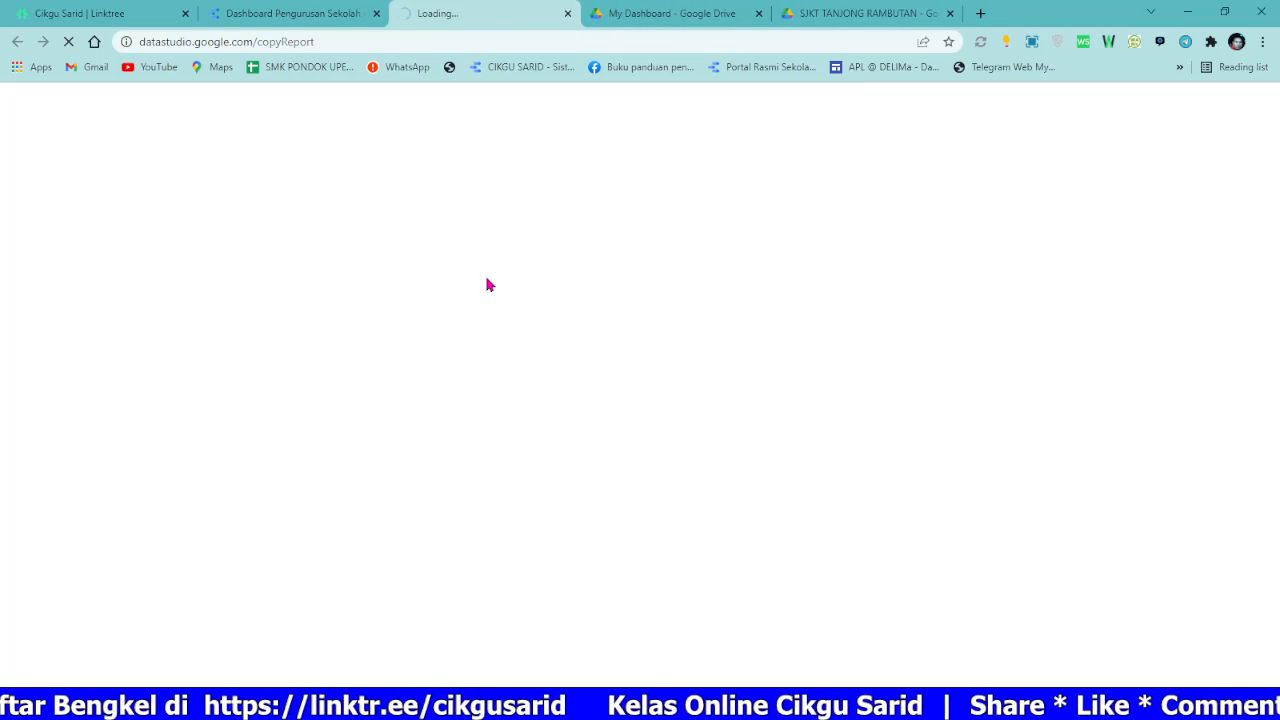
{"action": "left_click", "coordinate": [266, 10]}
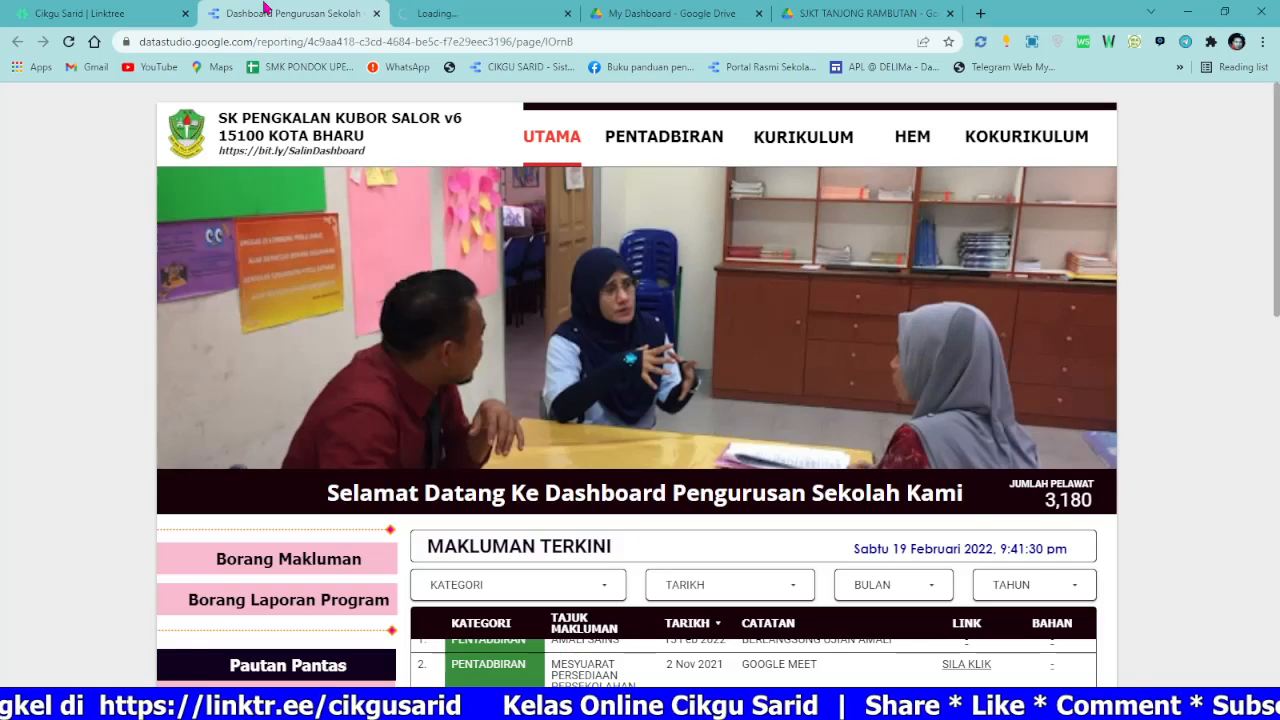
{"action": "left_click", "coordinate": [375, 14]}
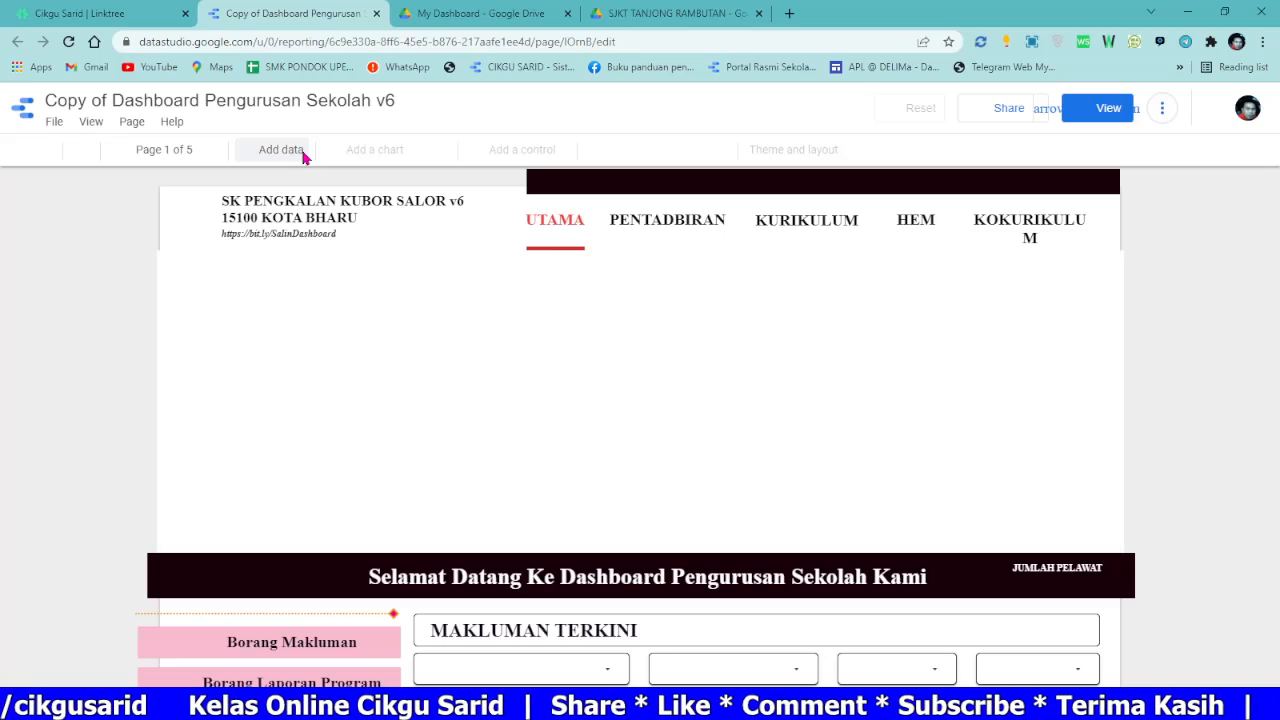
Step: Rename the copied report as Dashboard Pengurusan SJKT TANJONG RAMBUTAN
{"action": "left_click", "coordinate": [162, 100]}
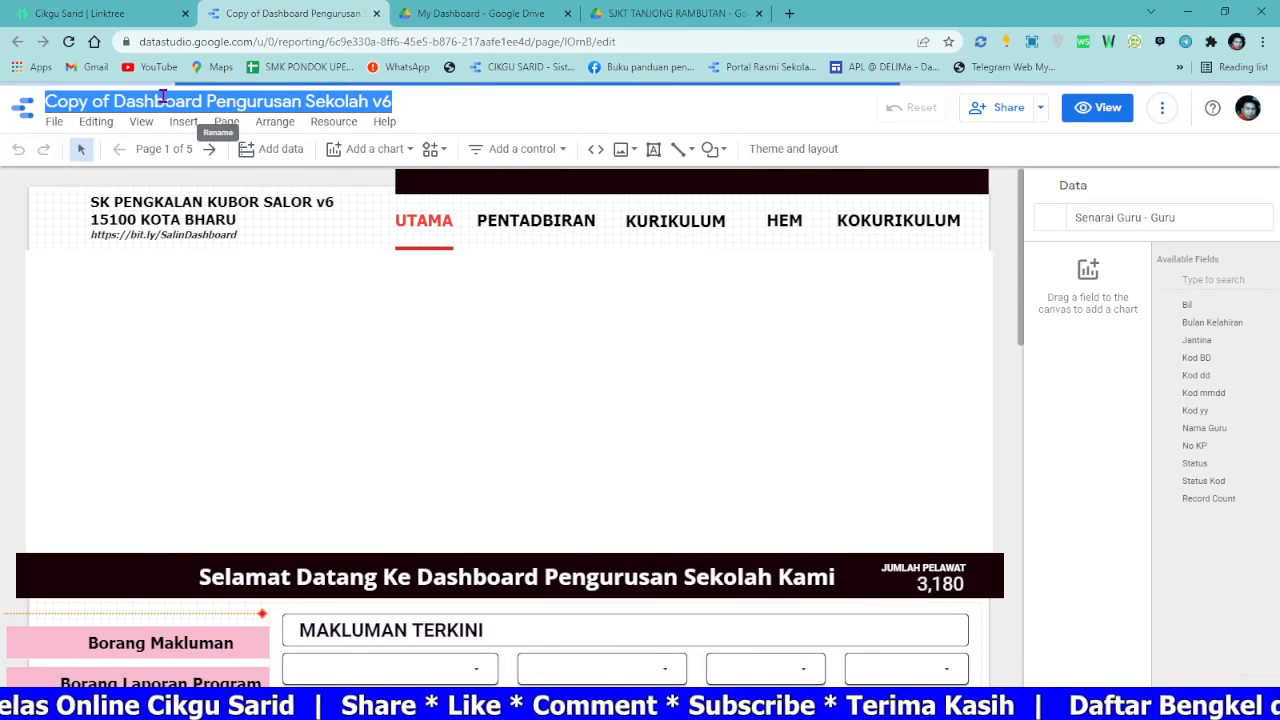
{"action": "left_click", "coordinate": [117, 97]}
{"action": "left_click_drag", "start_coordinate": [117, 97], "coordinate": [41, 99]}
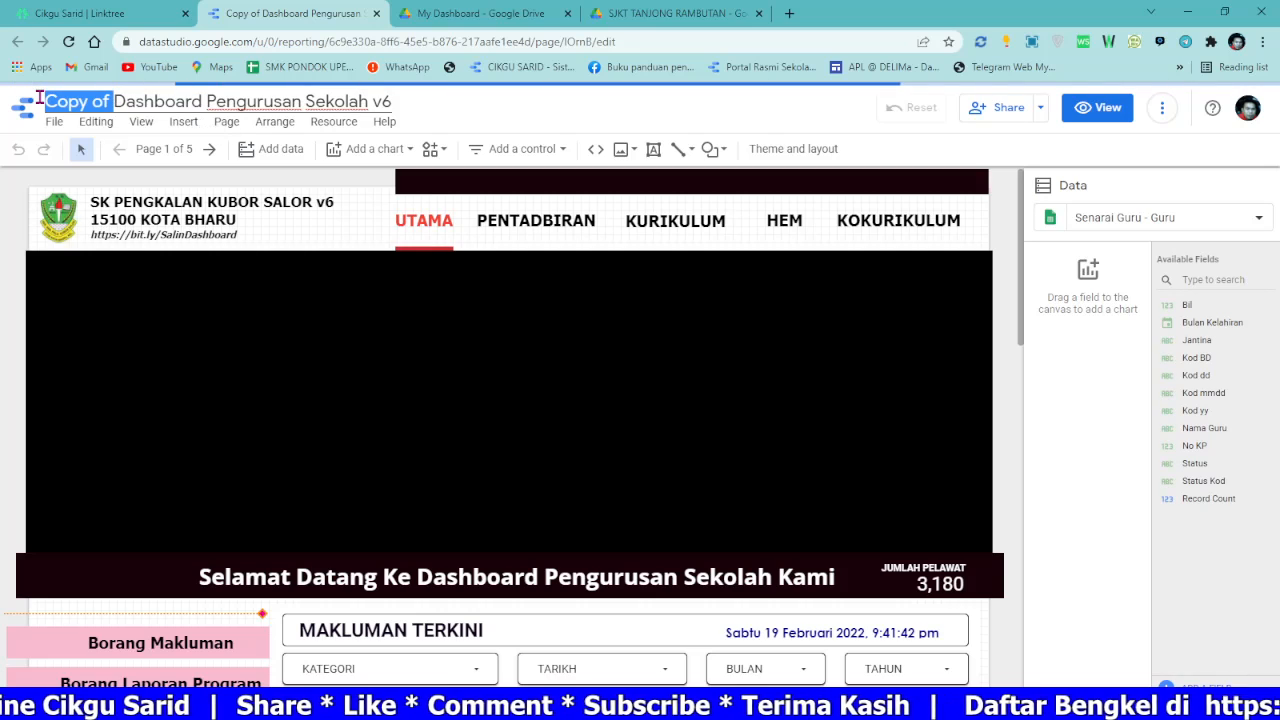
{"action": "key", "text": "BackSpace"}
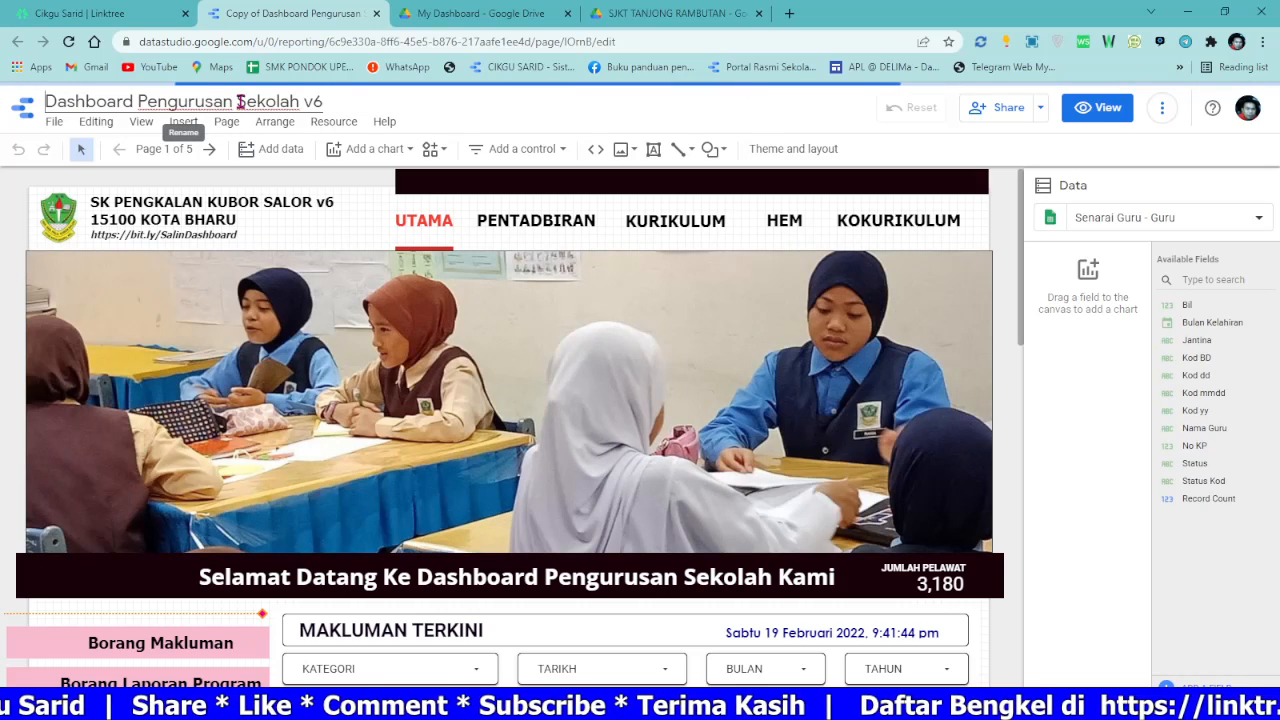
{"action": "left_click_drag", "start_coordinate": [237, 101], "coordinate": [440, 107]}
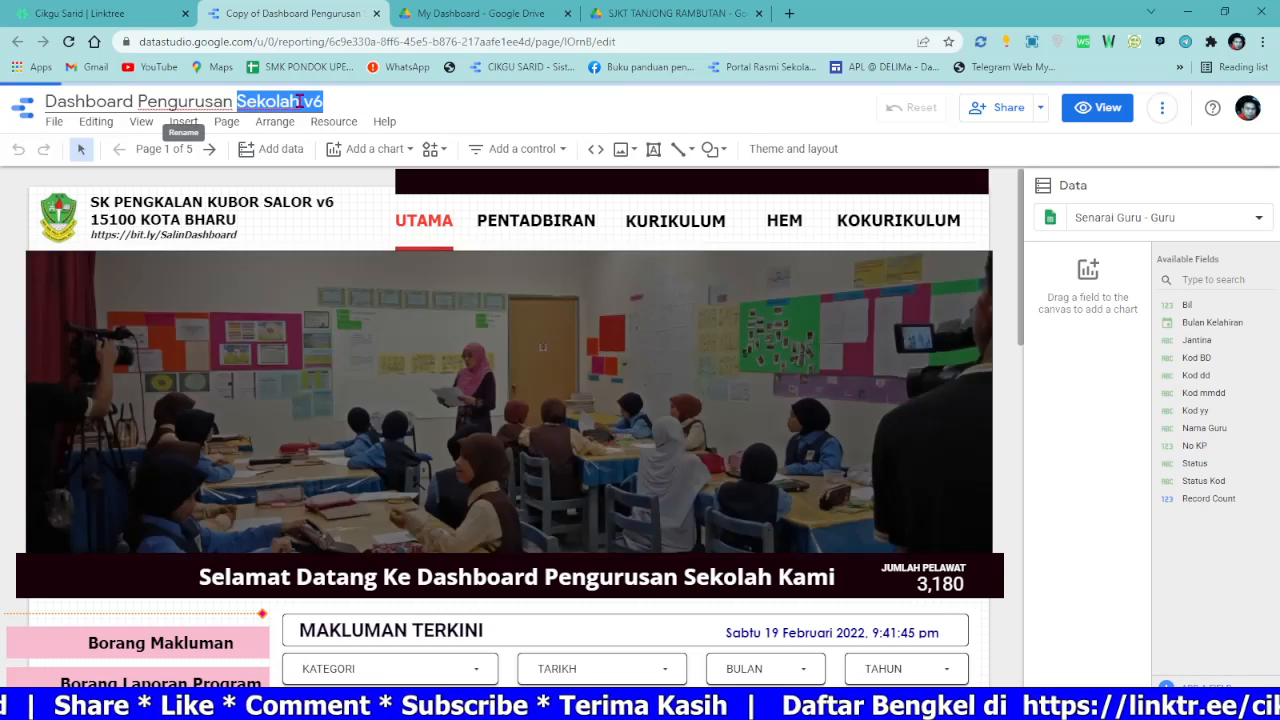
{"action": "left_click", "coordinate": [305, 102]}
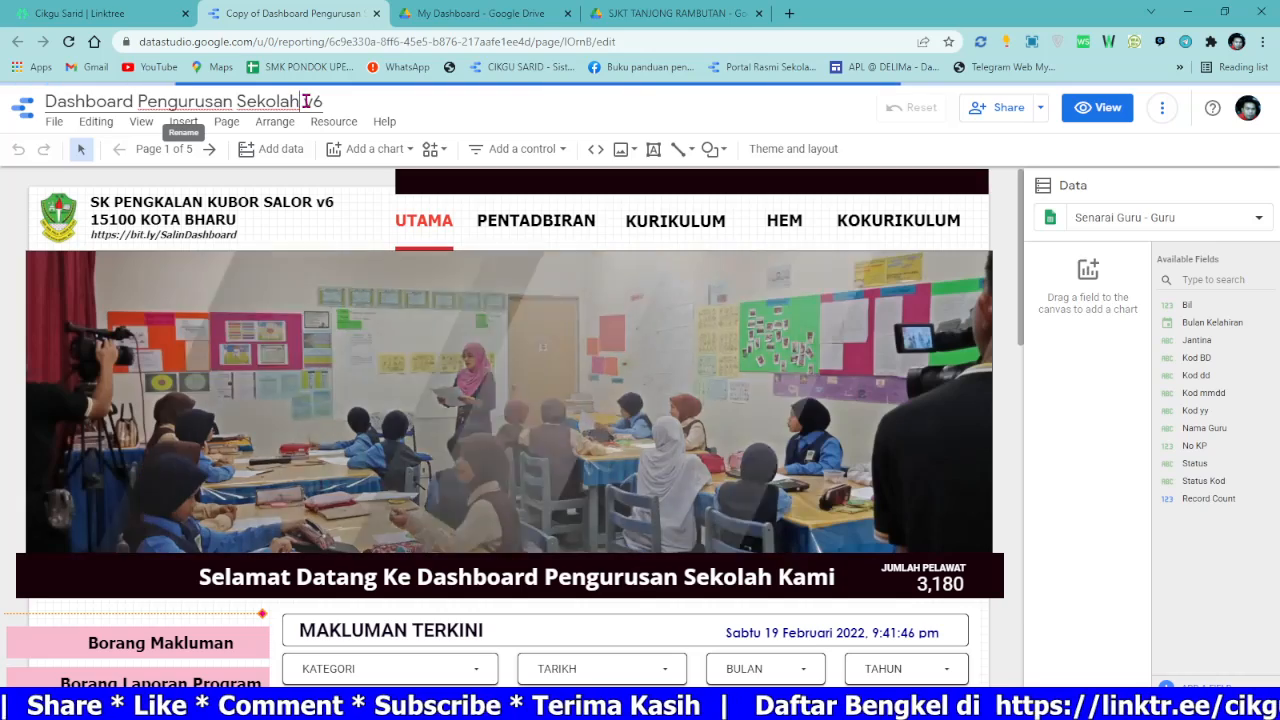
{"action": "left_click_drag", "start_coordinate": [305, 102], "coordinate": [376, 108]}
{"action": "key", "text": "BackSpace"}
{"action": "key", "text": "BackSpace"}
{"action": "key", "text": "BackSpace"}
{"action": "key", "text": "BackSpace"}
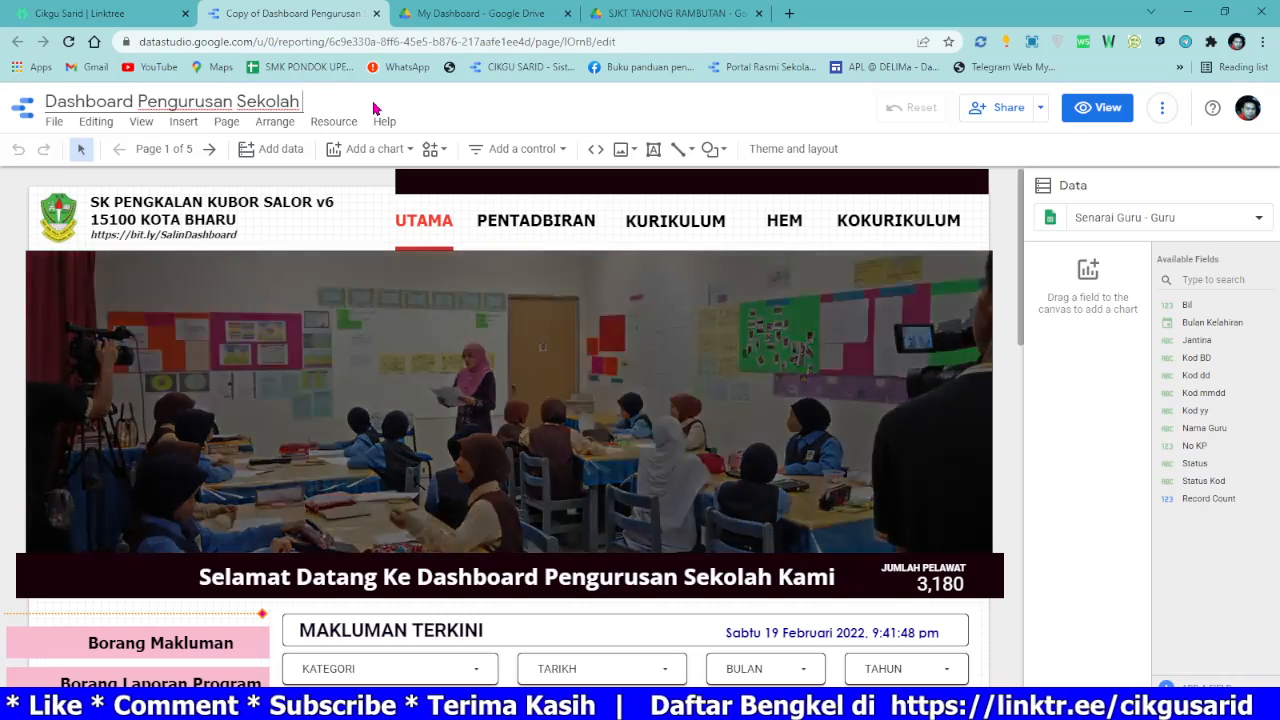
{"action": "key", "text": "BackSpace"}
{"action": "key", "text": "BackSpace"}
{"action": "key", "text": "BackSpace"}
{"action": "key", "text": "BackSpace"}
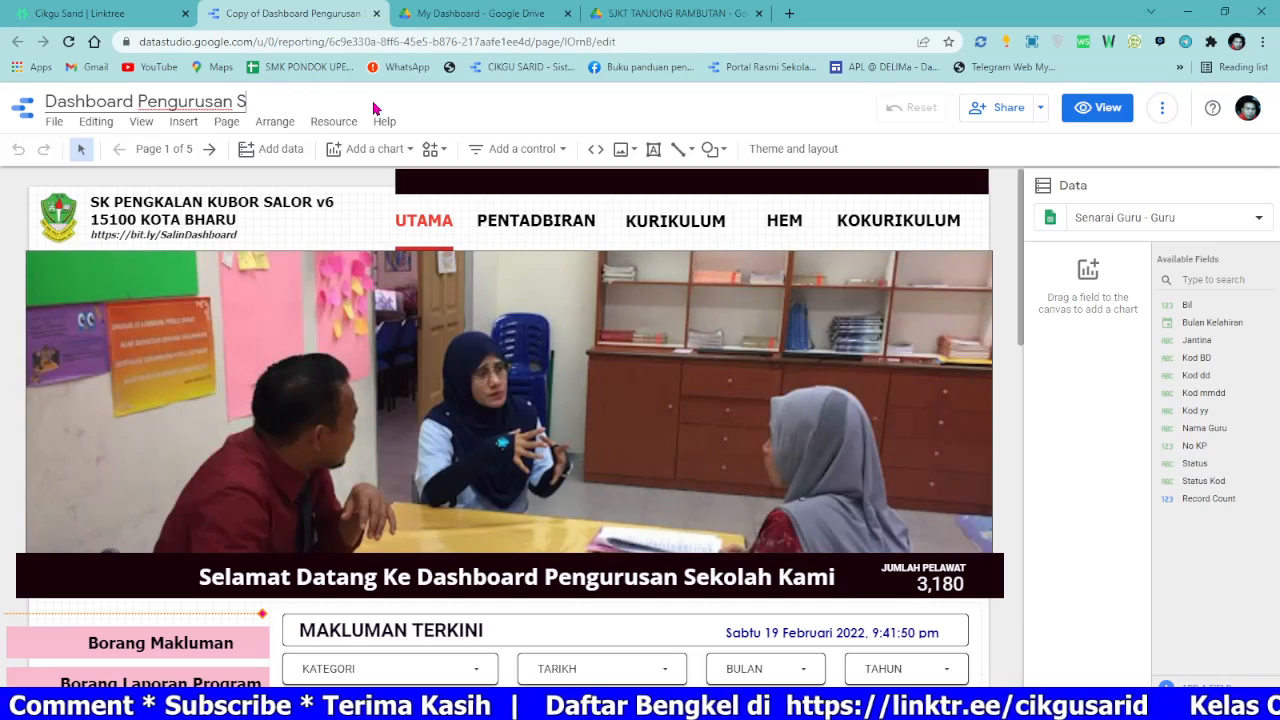
{"action": "type", "text": "k"}
{"action": "key", "text": "BackSpace"}
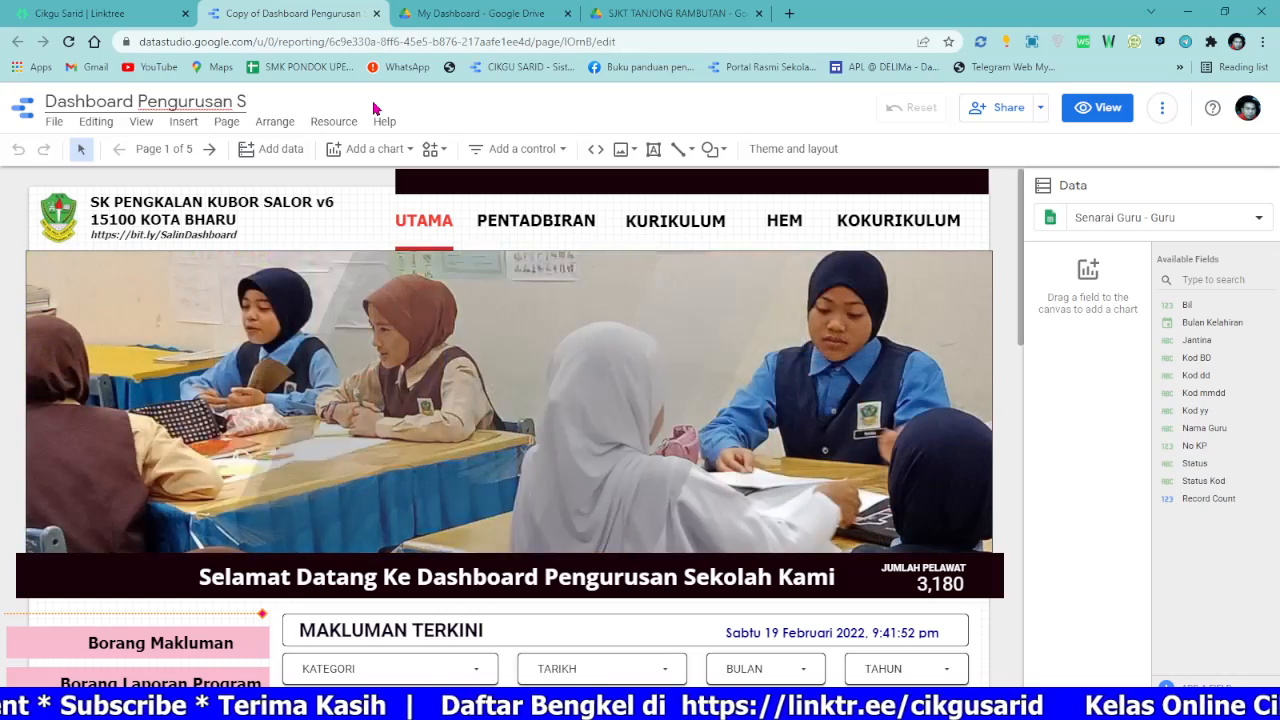
{"action": "type", "text": "j"}
{"action": "type", "text": "kt"}
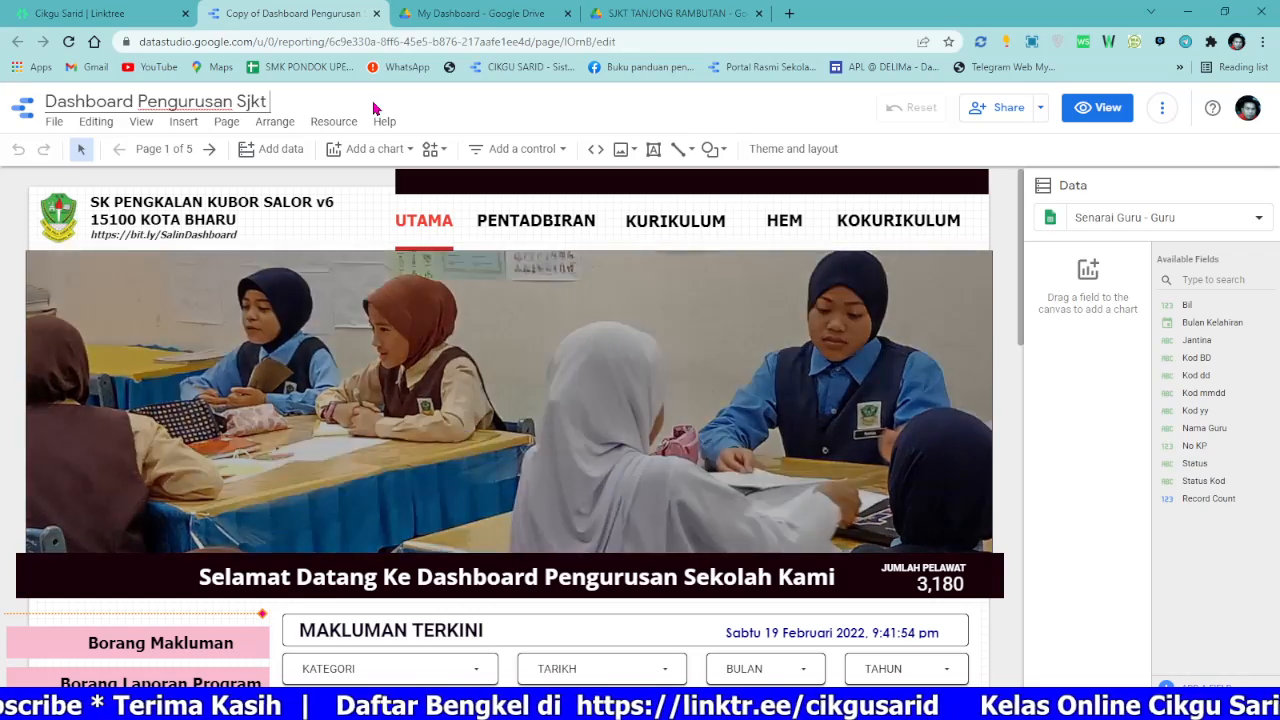
{"action": "key", "text": "BackSpace"}
{"action": "key", "text": "BackSpace"}
{"action": "key", "text": "BackSpace"}
{"action": "type", "text": "J"}
{"action": "type", "text": "KT TA"}
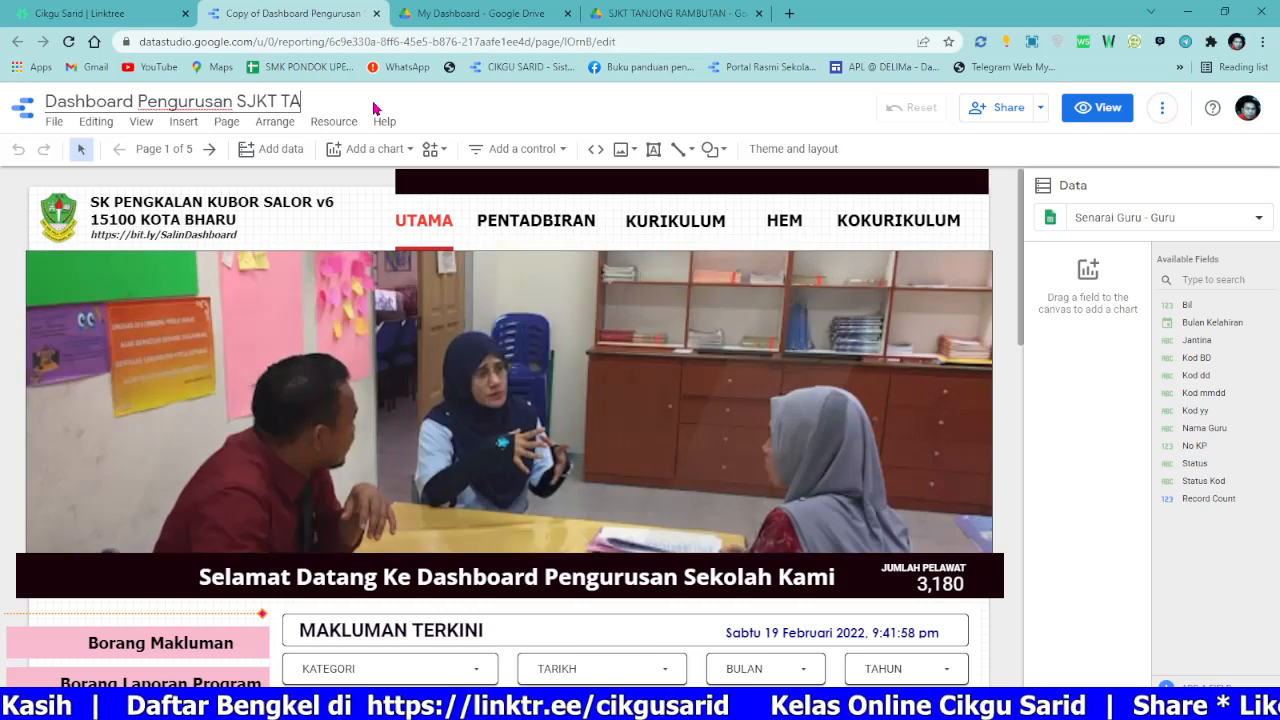
{"action": "type", "text": "NJONG RAM"}
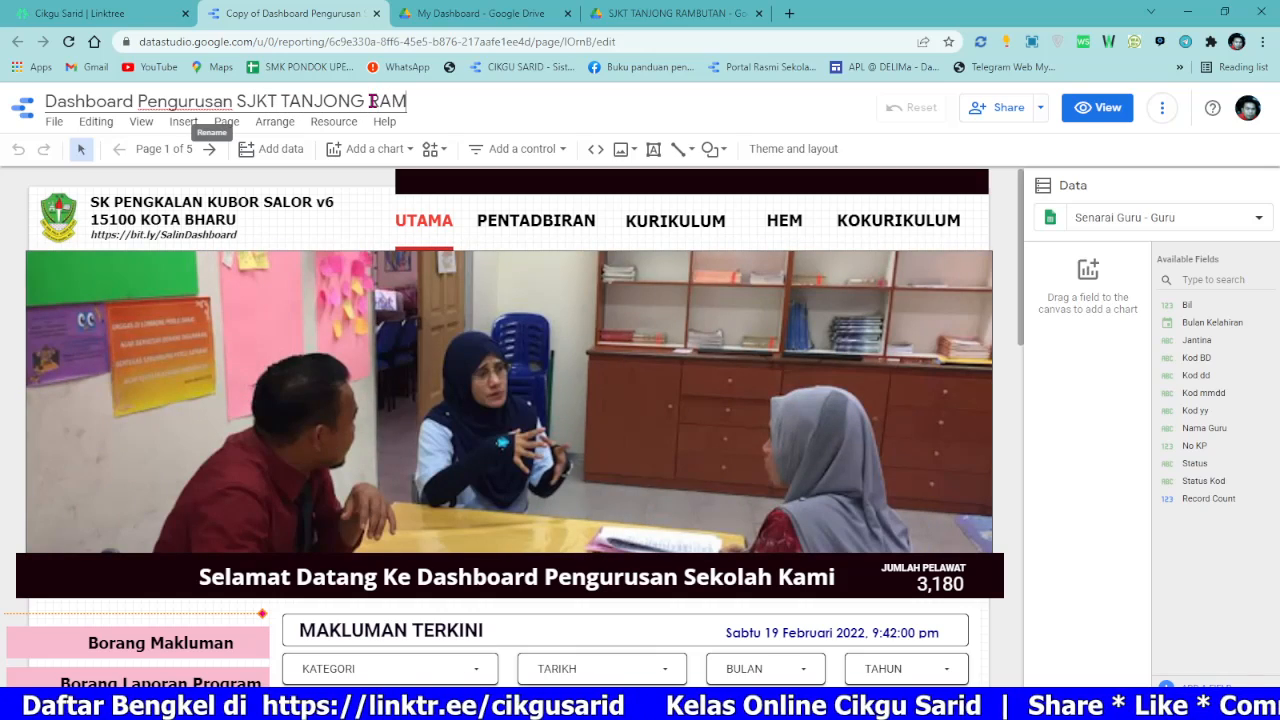
{"action": "type", "text": "BUTAN"}
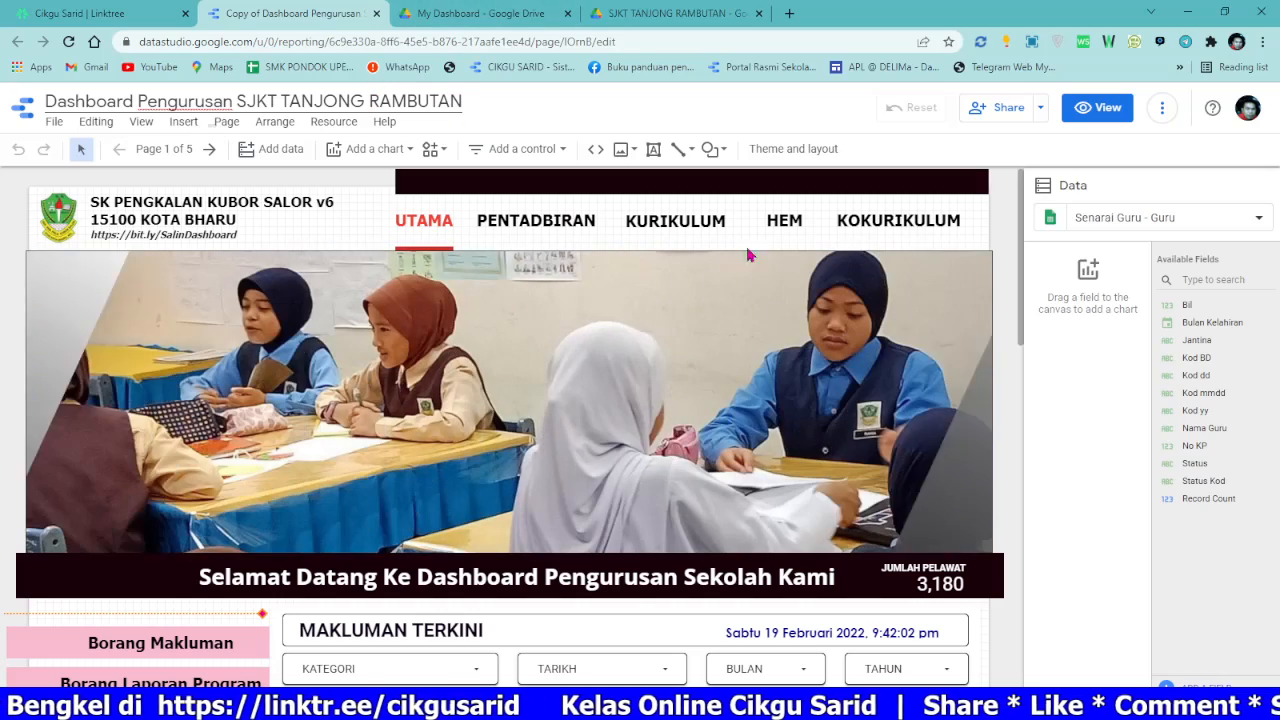
Step: Replace the school name in the first line of the page header's text box with SJKT TANJONG RAMBUTAN
{"action": "left_click", "coordinate": [96, 201]}
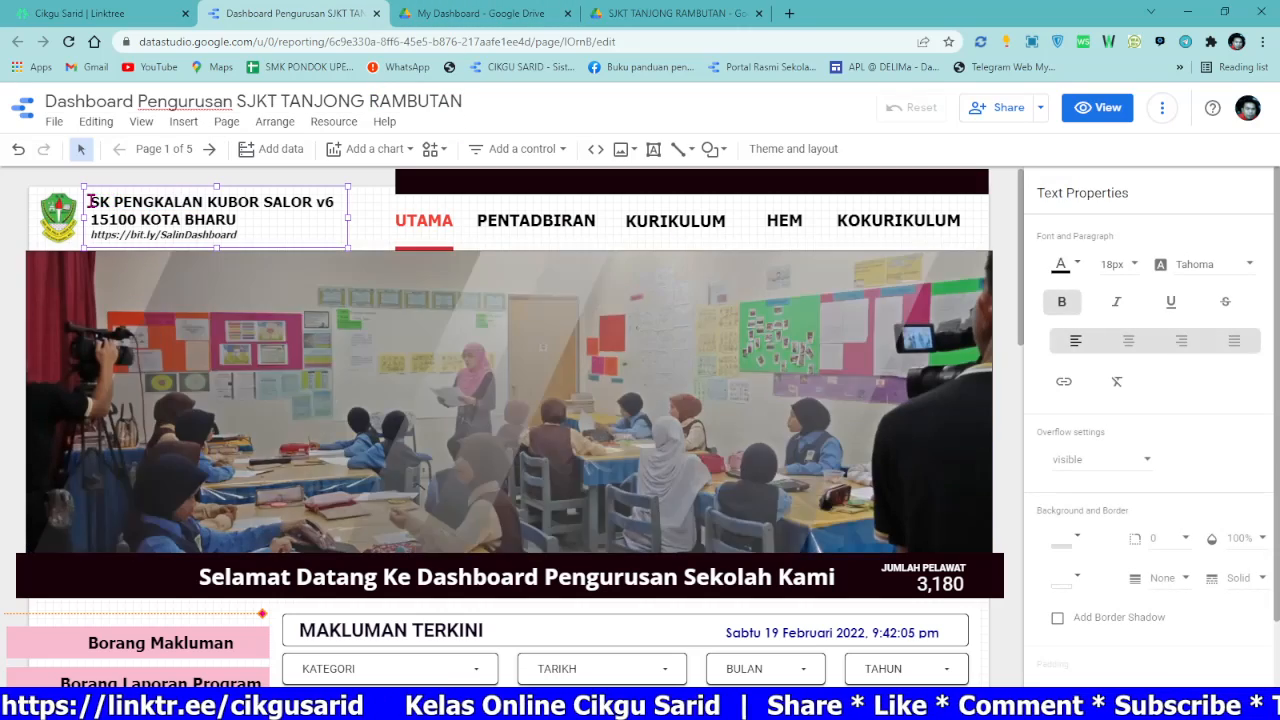
{"action": "left_click_drag", "start_coordinate": [96, 201], "coordinate": [331, 200]}
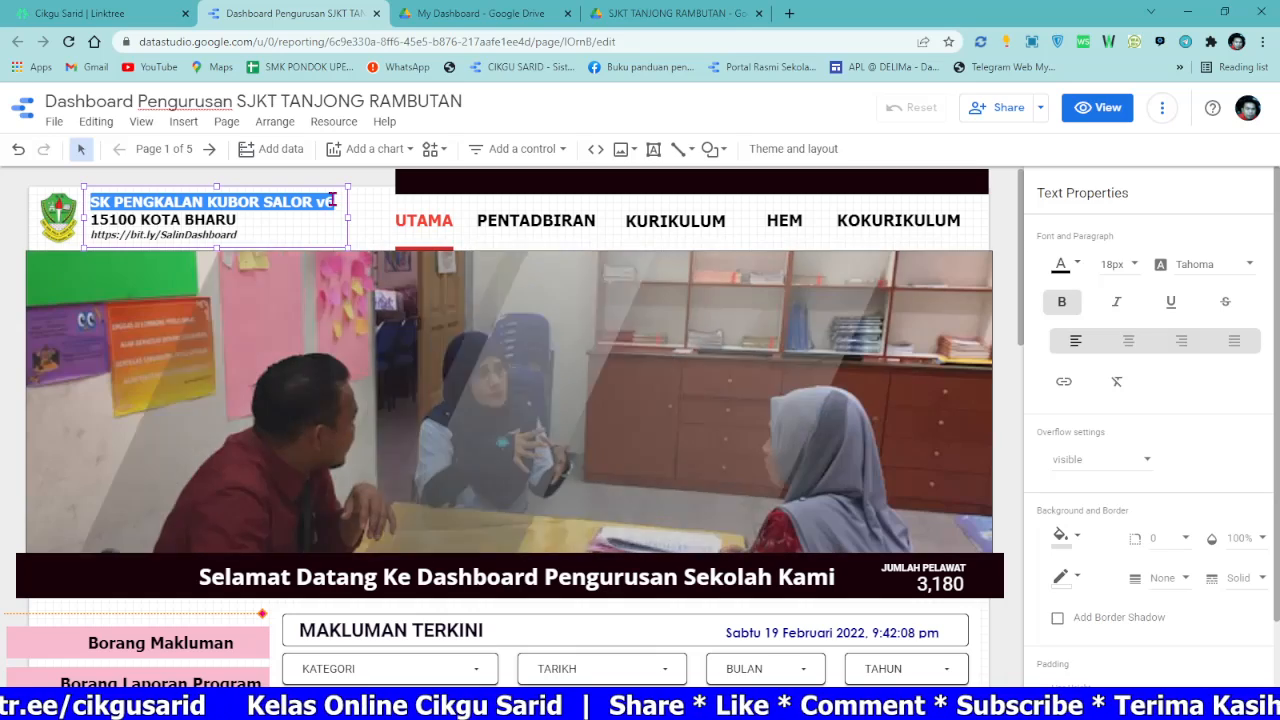
{"action": "type", "text": "s"}
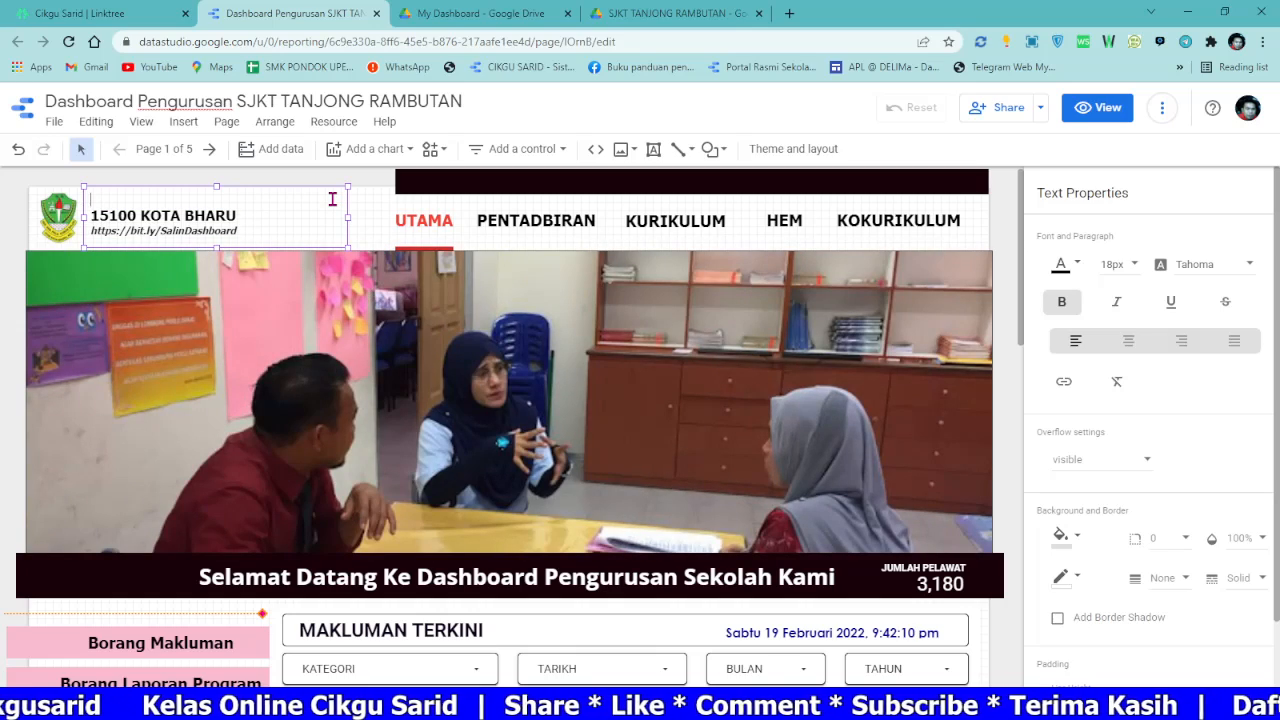
{"action": "type", "text": "SJKT"}
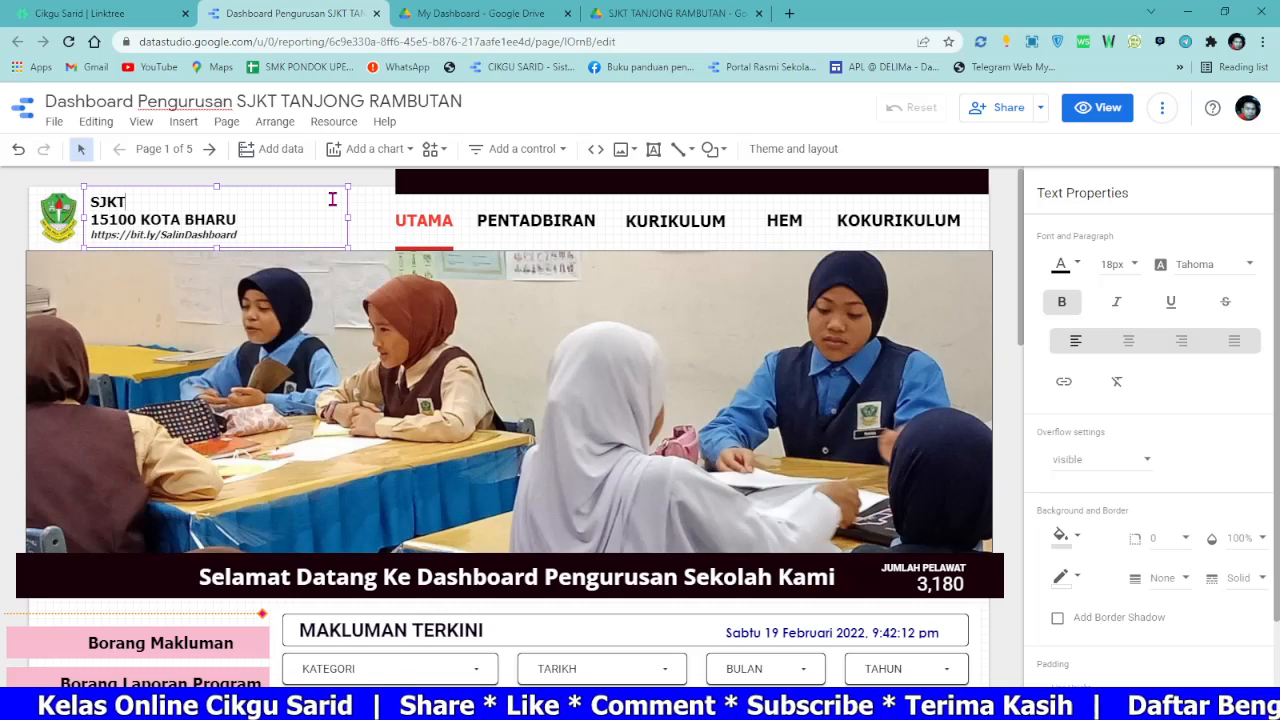
{"action": "type", "text": "JONG R"}
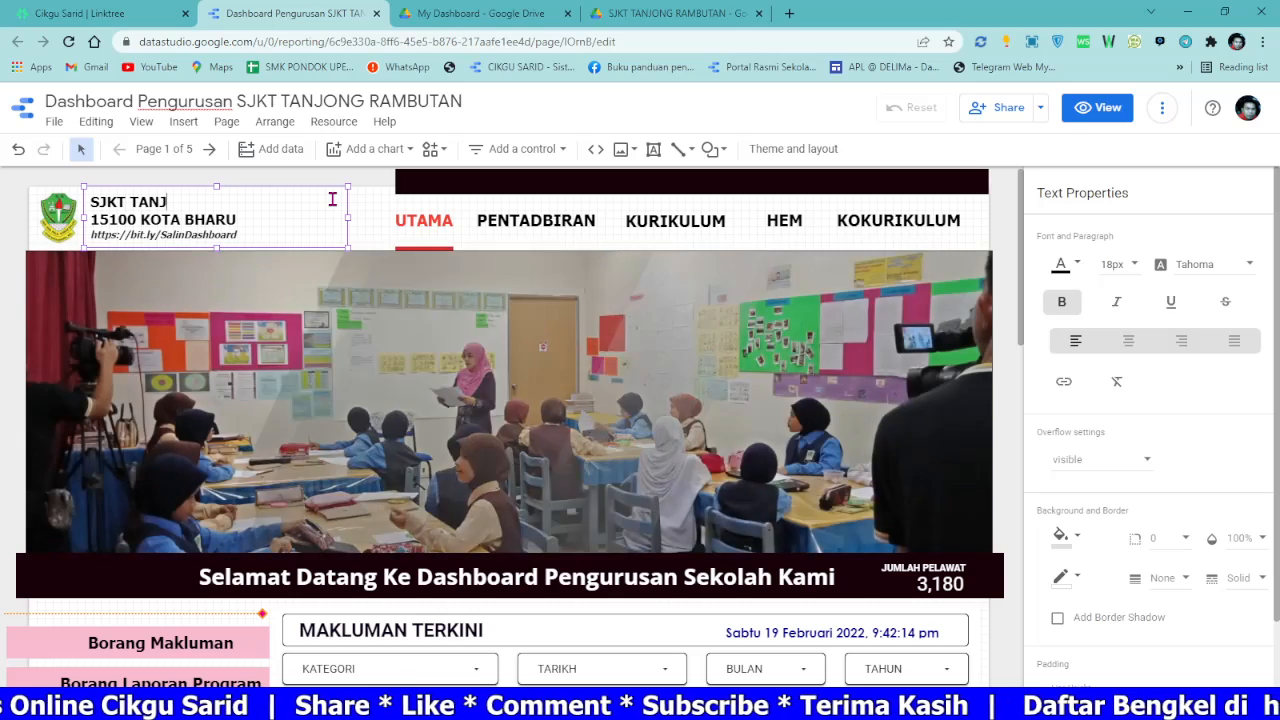
{"action": "type", "text": "AMBUTAN"}
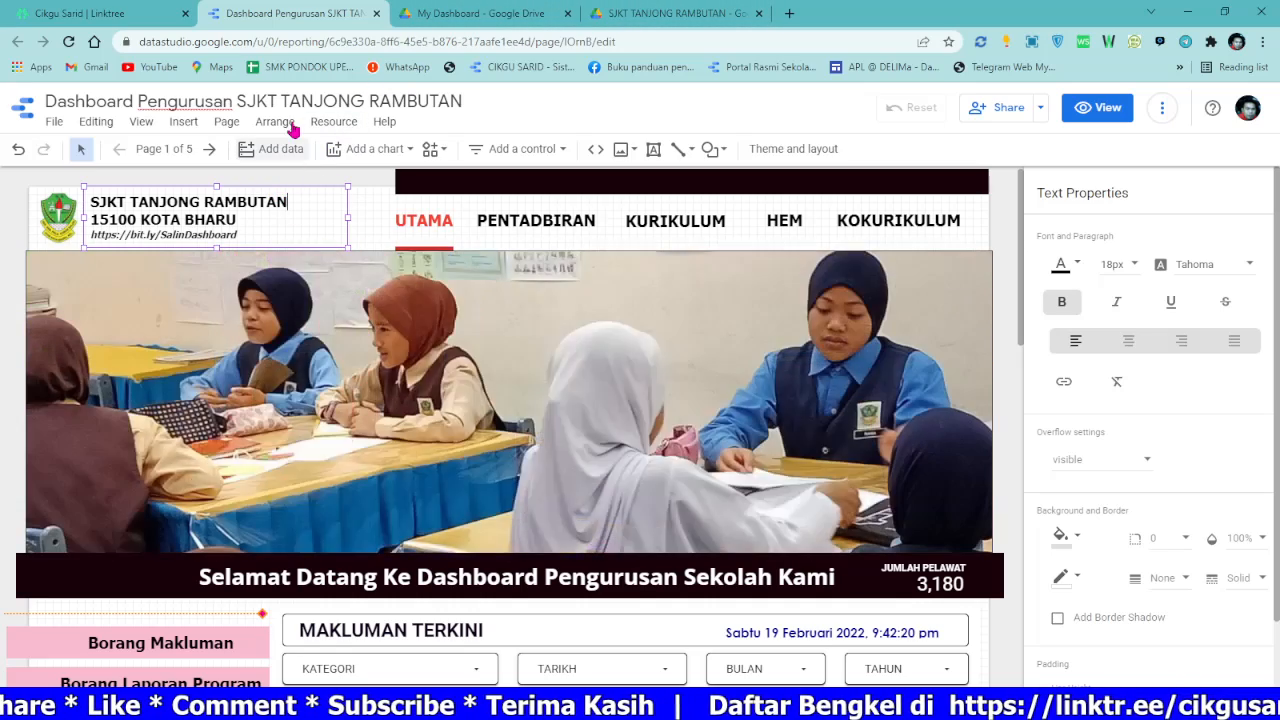
Step: Copy the new school name from the header and search Google Images for SJKT TANJONG RAMBUTAN in a new tab
{"action": "left_click_drag", "start_coordinate": [290, 202], "coordinate": [88, 205]}
{"action": "right_click", "coordinate": [88, 205]}
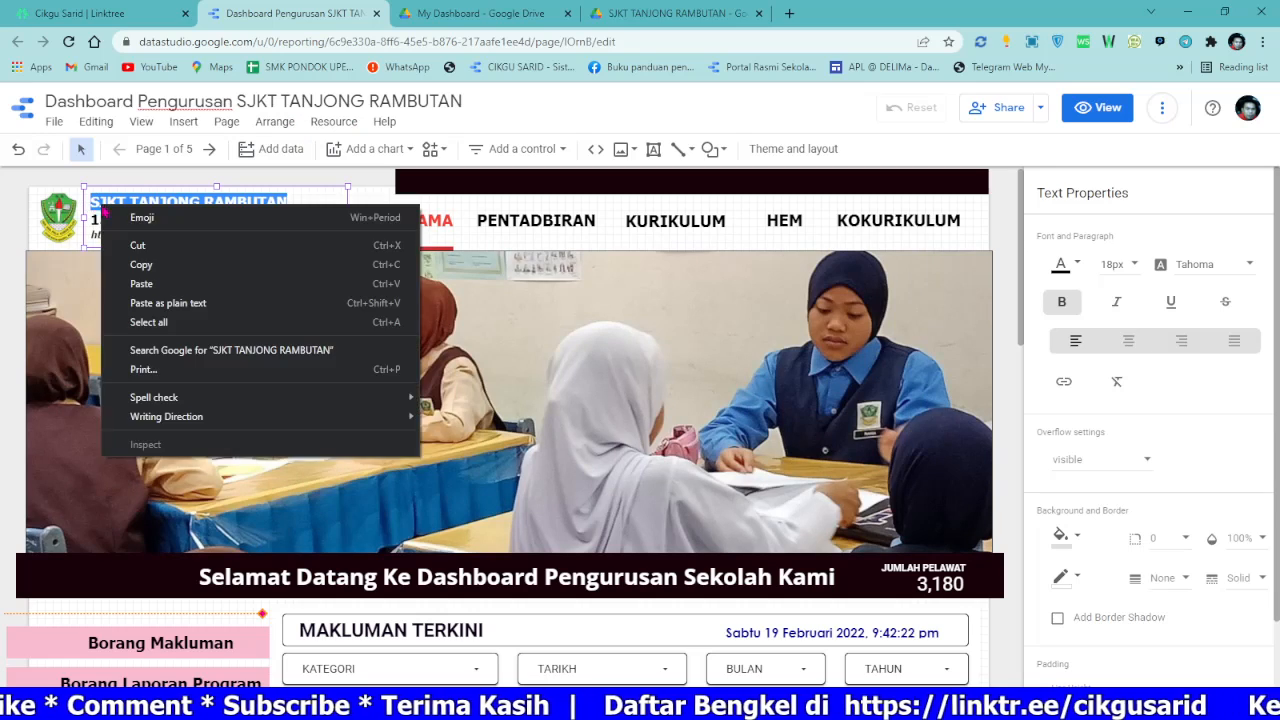
{"action": "left_click", "coordinate": [150, 260]}
{"action": "left_click", "coordinate": [789, 13]}
{"action": "right_click", "coordinate": [676, 40]}
{"action": "left_click", "coordinate": [767, 166]}
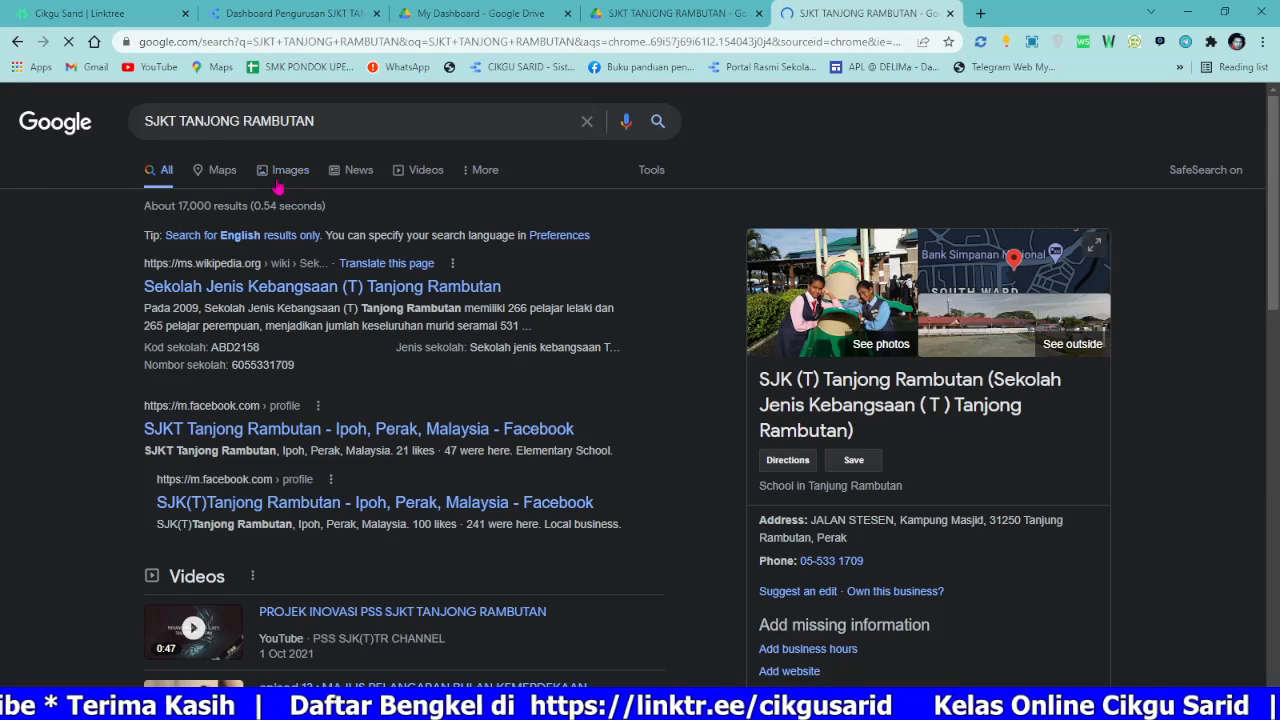
{"action": "left_click", "coordinate": [278, 187]}
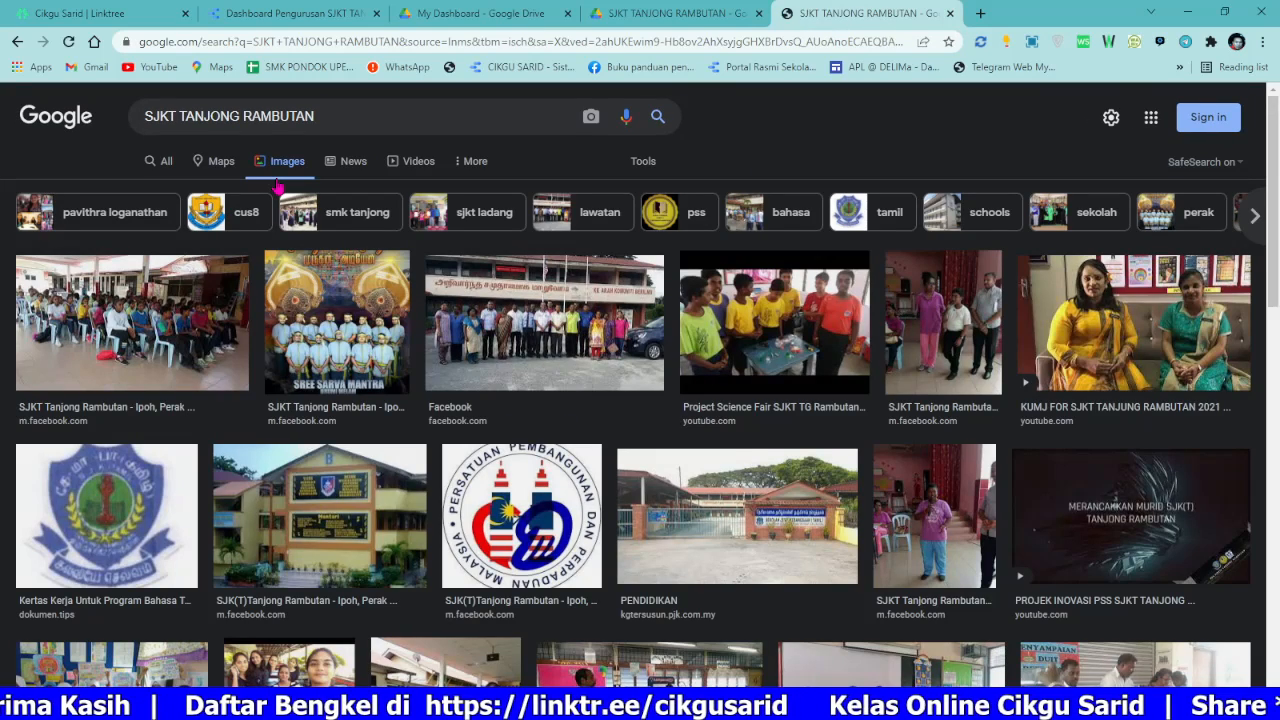
Step: Look through the image results for the school's logo, previewing the round emblem, the yellow crest and the blue Kertas Kerja crest
{"action": "left_click", "coordinate": [578, 492]}
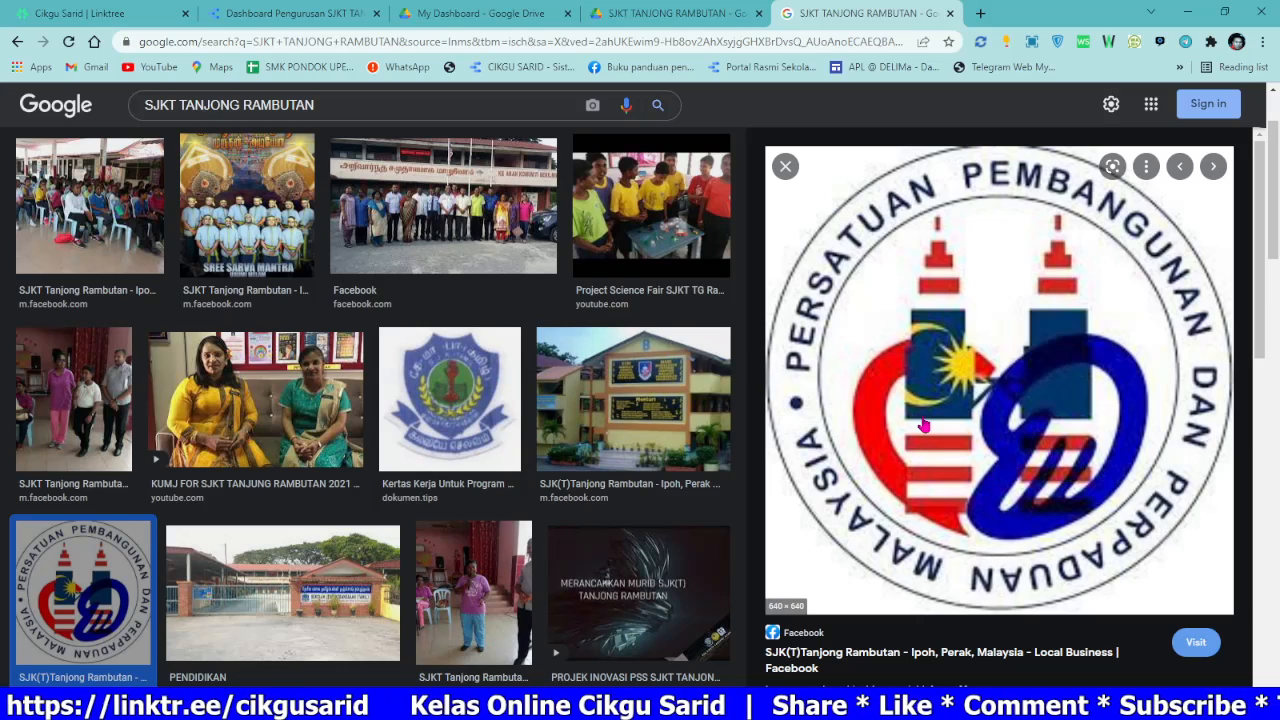
{"action": "scroll", "coordinate": [950, 352], "scroll_direction": "down", "scroll_amount": 3}
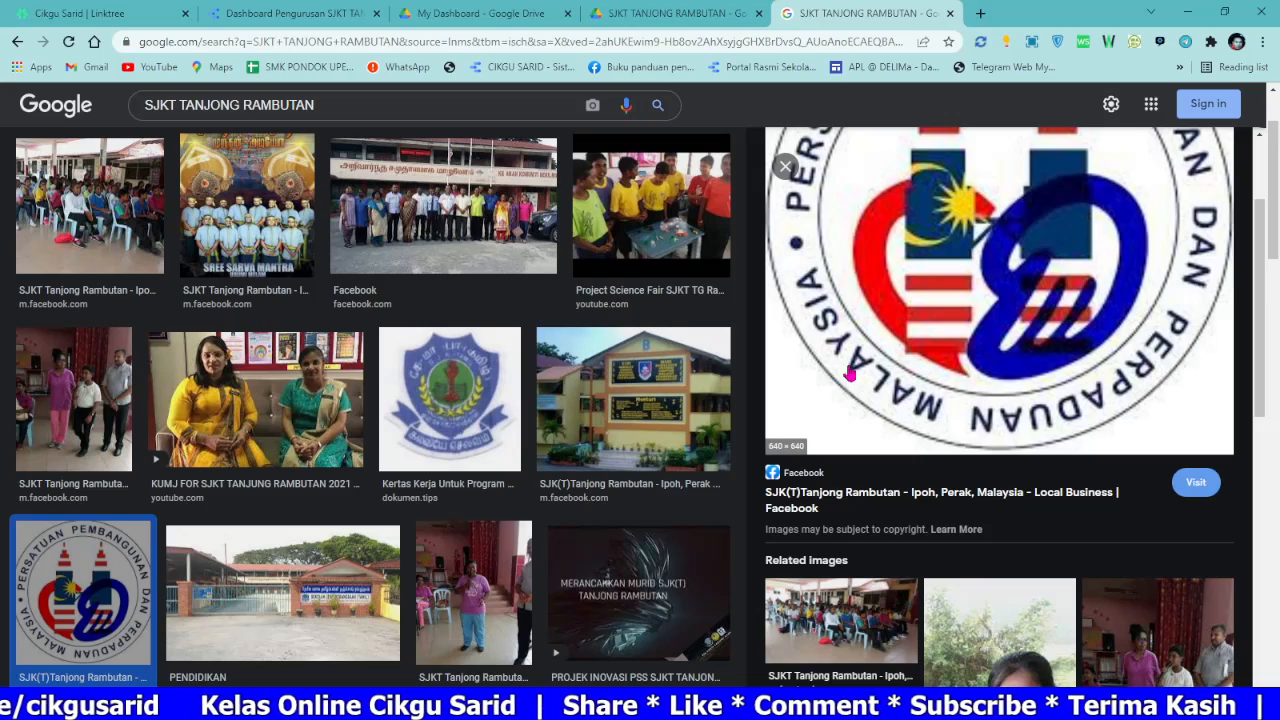
{"action": "scroll", "coordinate": [228, 311], "scroll_direction": "down", "scroll_amount": 3}
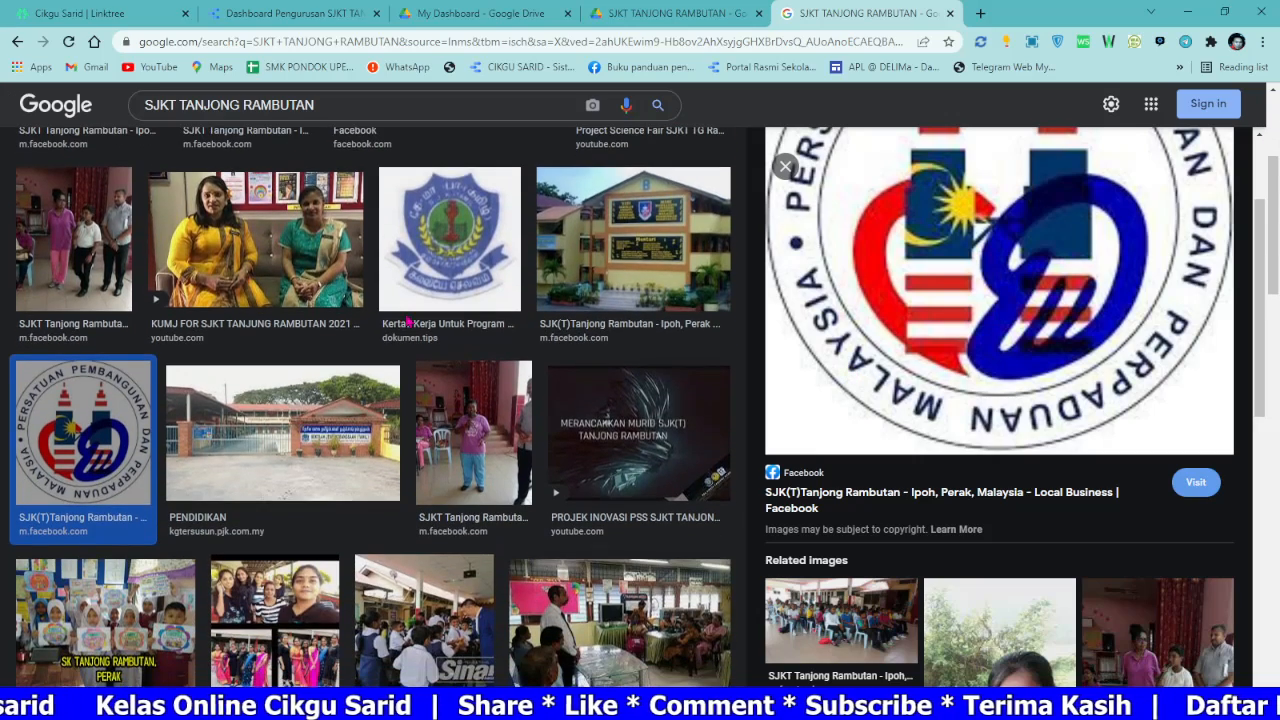
{"action": "scroll", "coordinate": [228, 311], "scroll_direction": "down", "scroll_amount": 4}
{"action": "scroll", "coordinate": [285, 344], "scroll_direction": "up", "scroll_amount": 1}
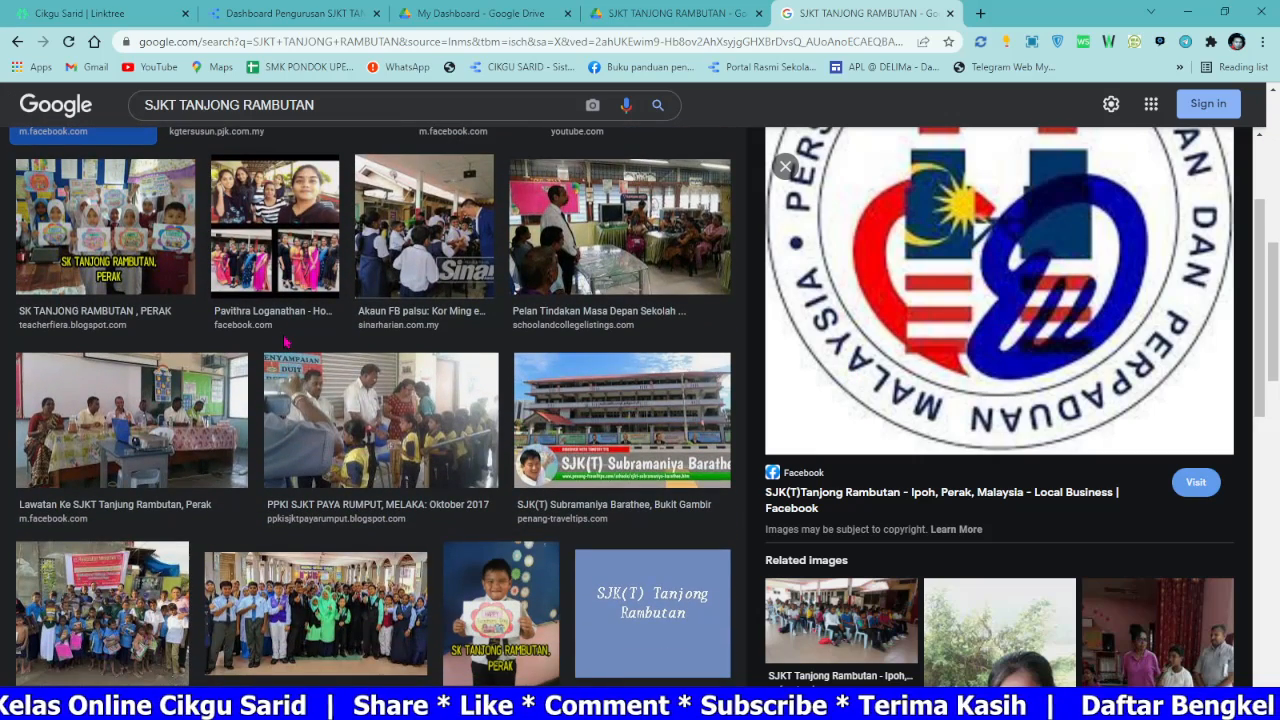
{"action": "scroll", "coordinate": [285, 342], "scroll_direction": "down", "scroll_amount": 2}
{"action": "scroll", "coordinate": [285, 343], "scroll_direction": "down", "scroll_amount": 3}
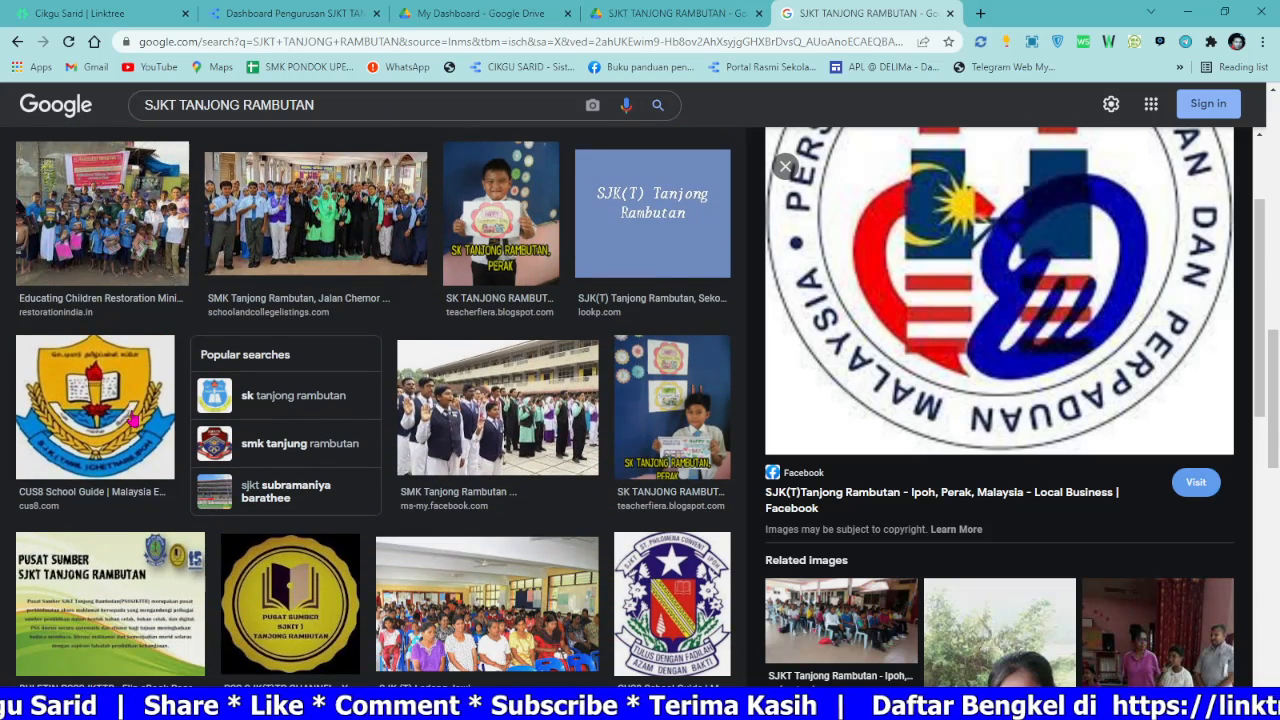
{"action": "left_click", "coordinate": [133, 420]}
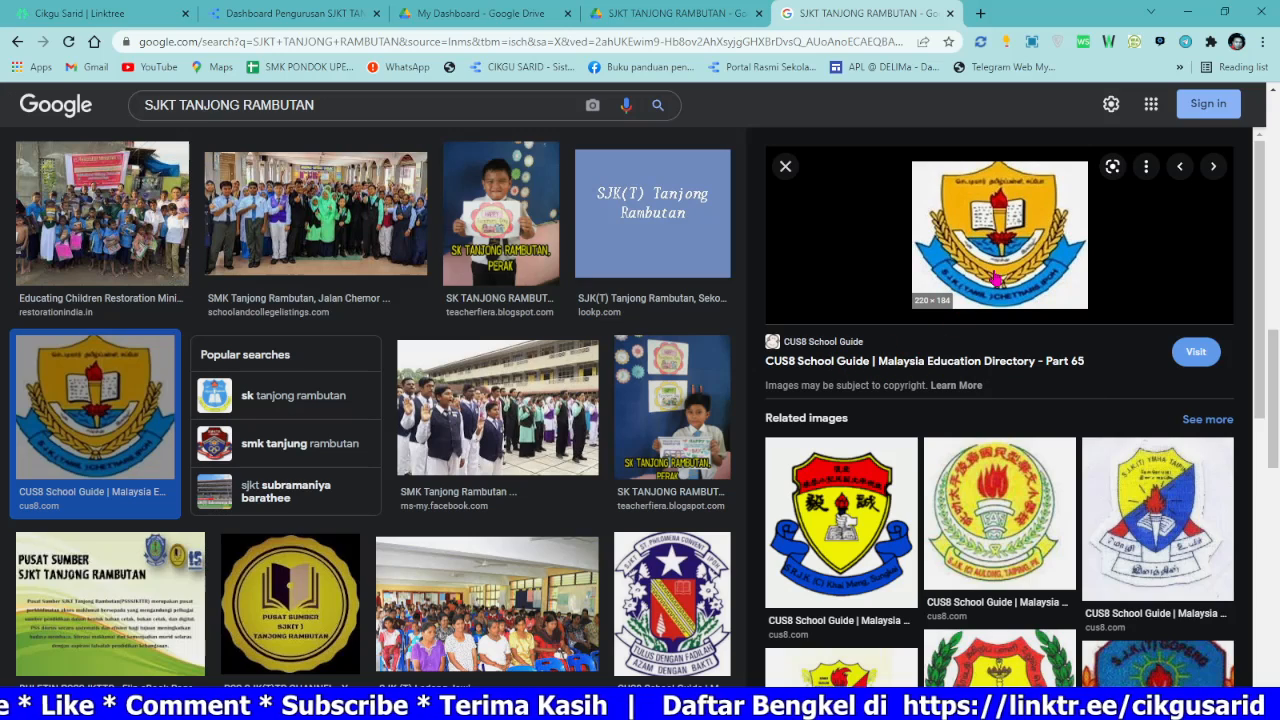
{"action": "scroll", "coordinate": [996, 285], "scroll_direction": "down", "scroll_amount": 5}
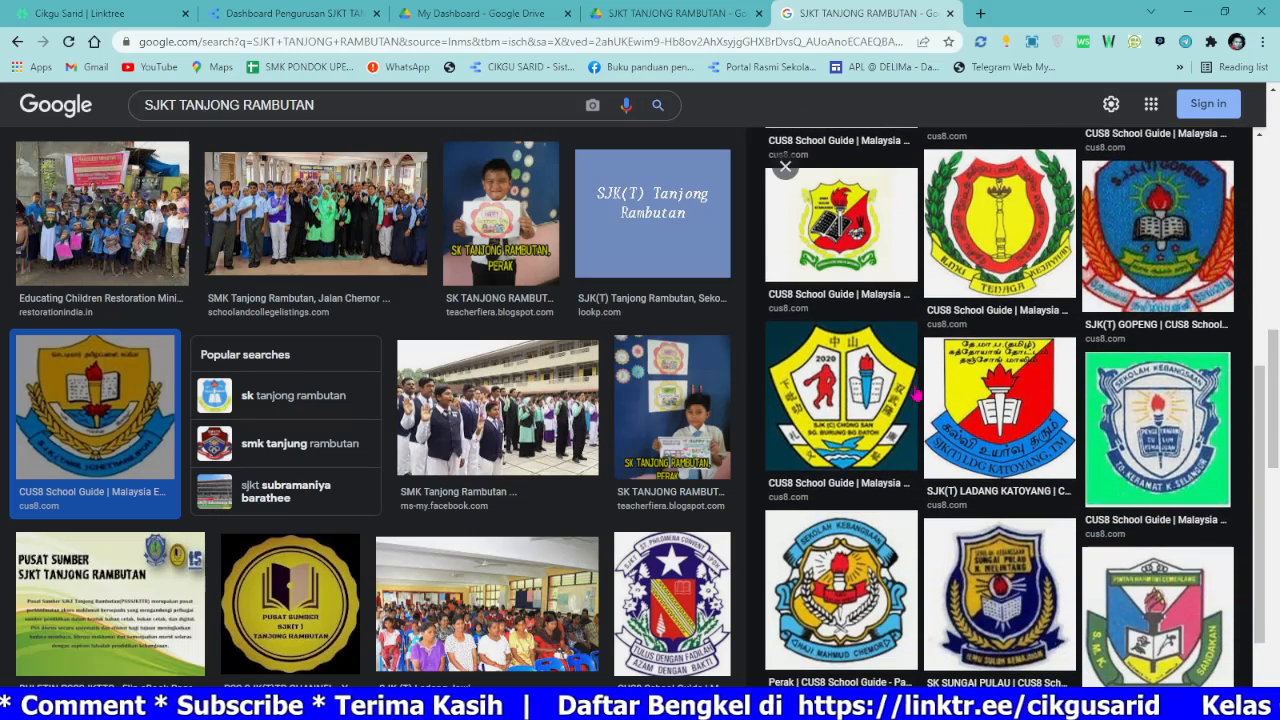
{"action": "scroll", "coordinate": [916, 395], "scroll_direction": "down", "scroll_amount": 2}
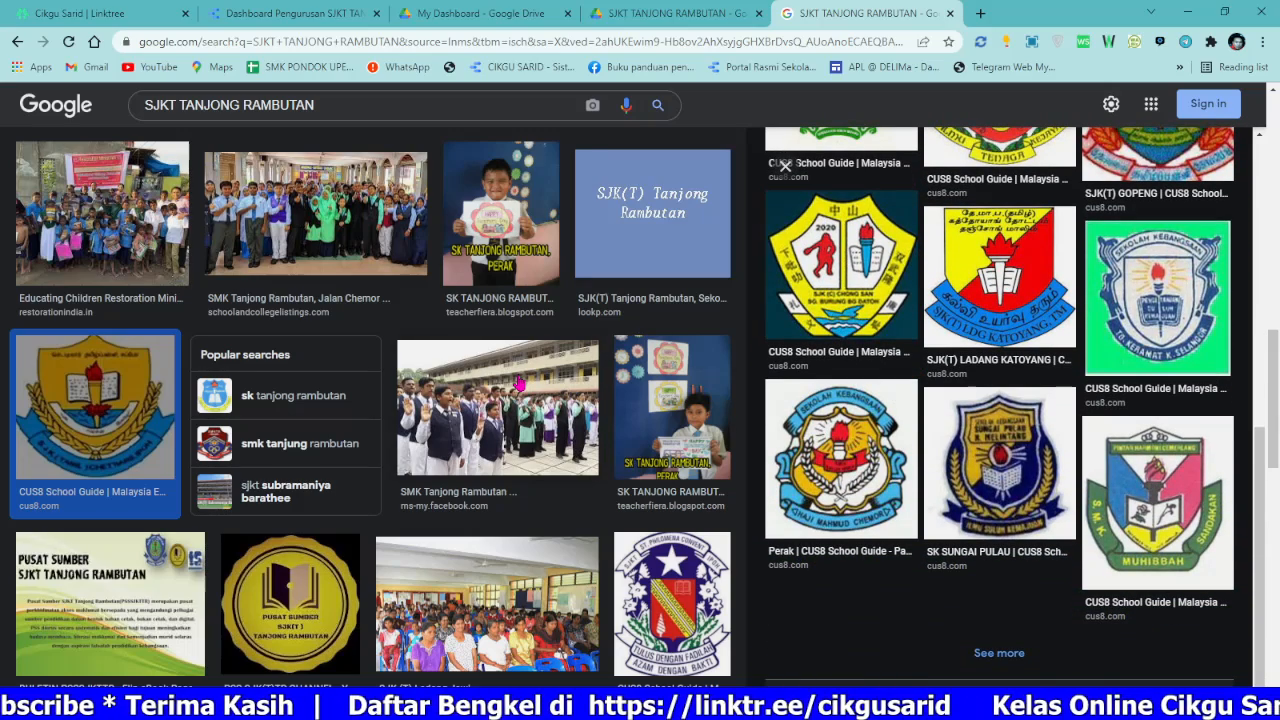
{"action": "scroll", "coordinate": [520, 384], "scroll_direction": "down", "scroll_amount": 3}
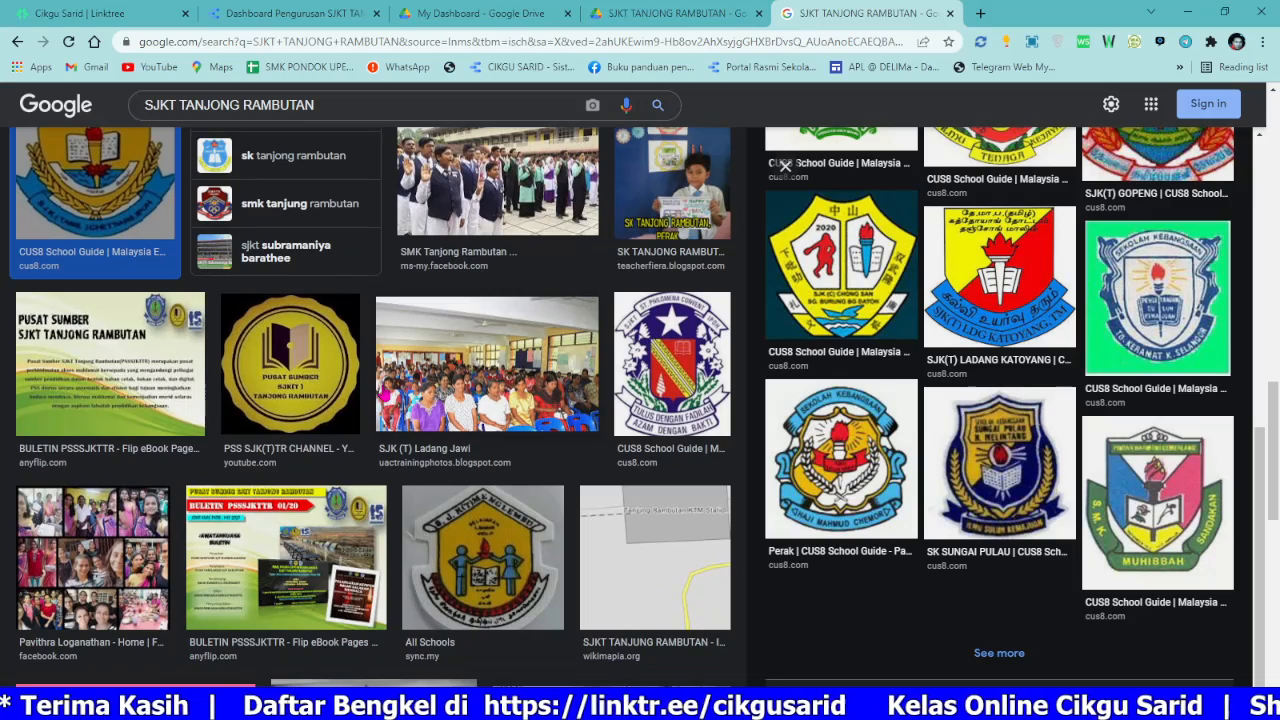
{"action": "scroll", "coordinate": [116, 415], "scroll_direction": "up", "scroll_amount": 2}
{"action": "scroll", "coordinate": [116, 415], "scroll_direction": "up", "scroll_amount": 10}
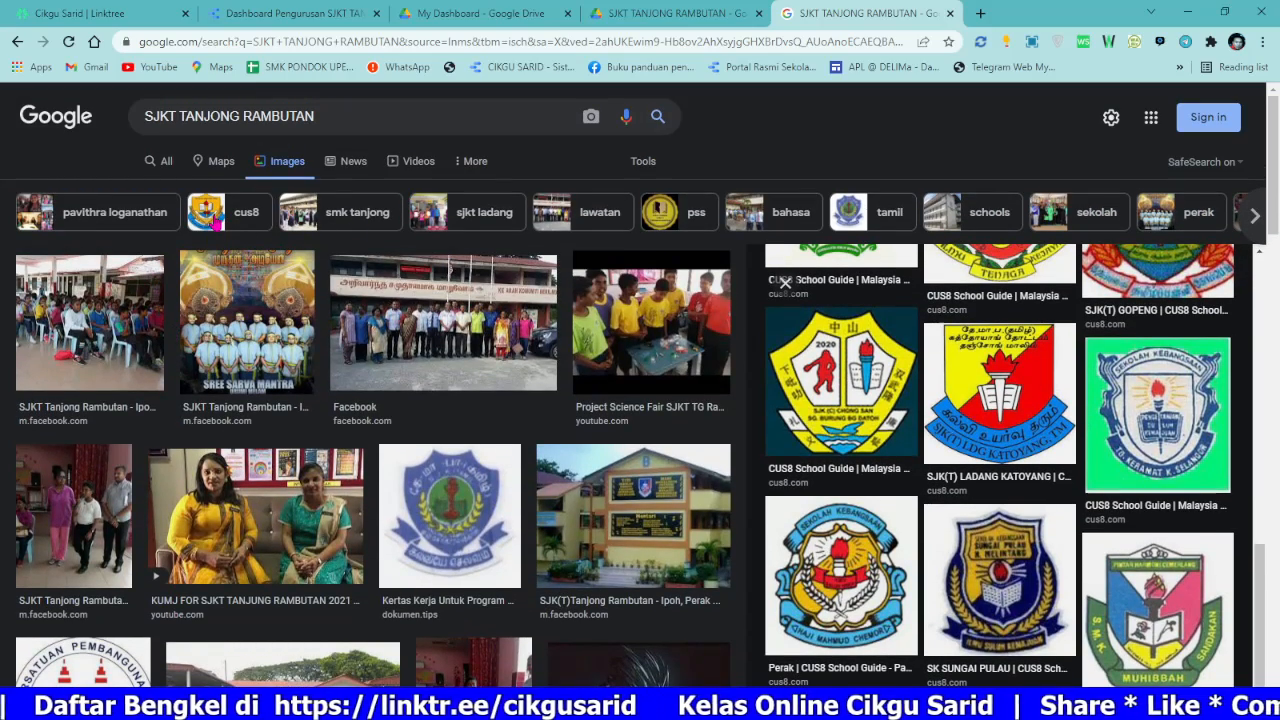
{"action": "left_click", "coordinate": [452, 546]}
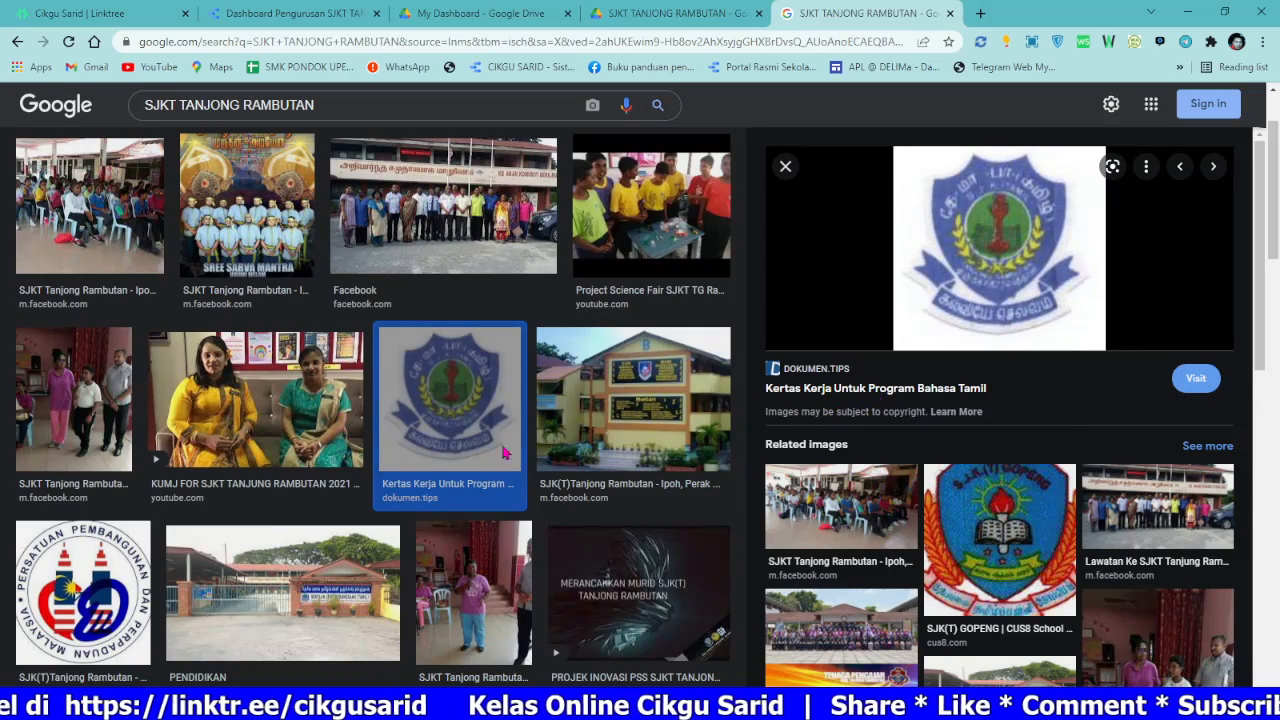
Step: Reopen the preview of the blue Kertas Kerja crest and save the image to the Desktop as bg1
{"action": "scroll", "coordinate": [415, 424], "scroll_direction": "up", "scroll_amount": 2}
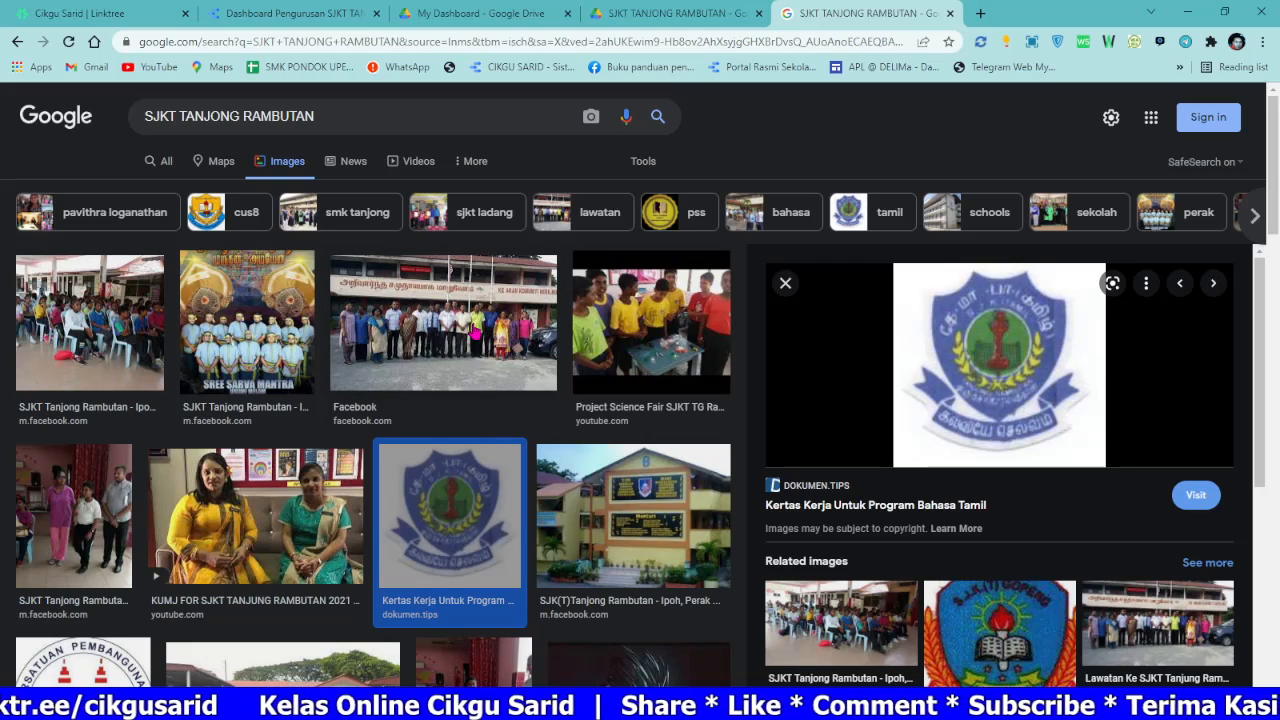
{"action": "left_click", "coordinate": [478, 358]}
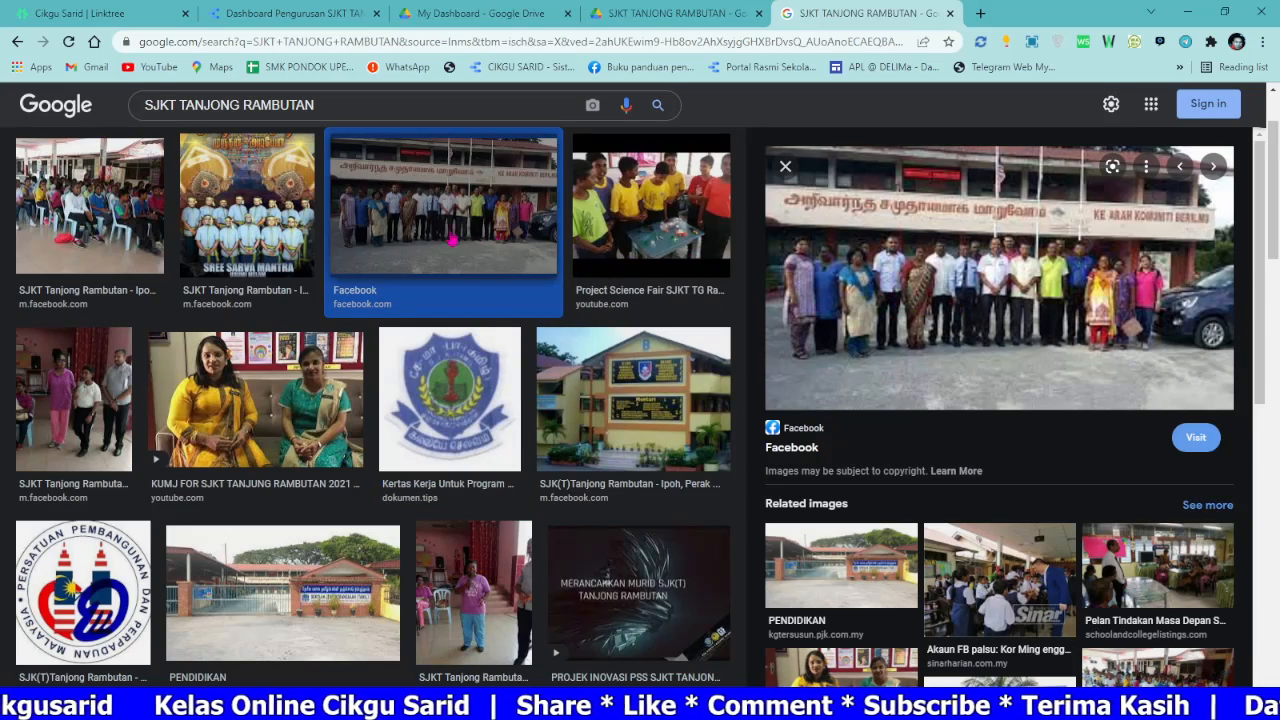
{"action": "key", "text": "Escape"}
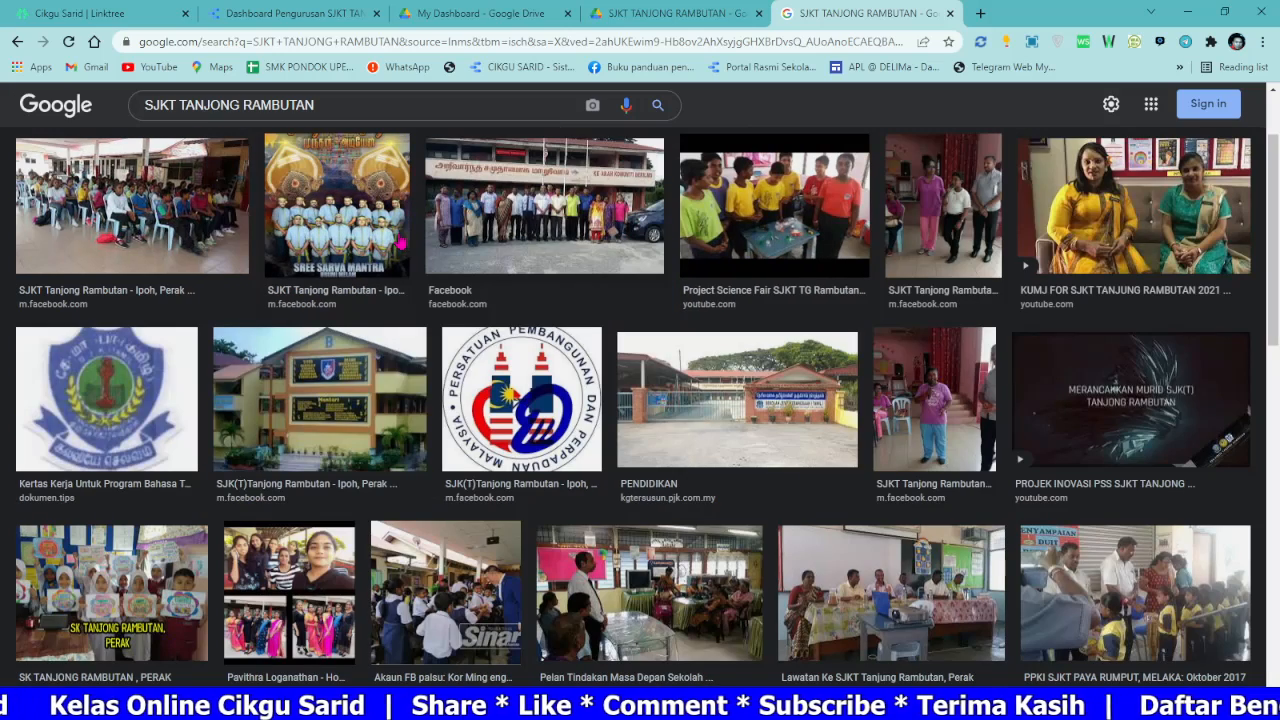
{"action": "left_click", "coordinate": [130, 390]}
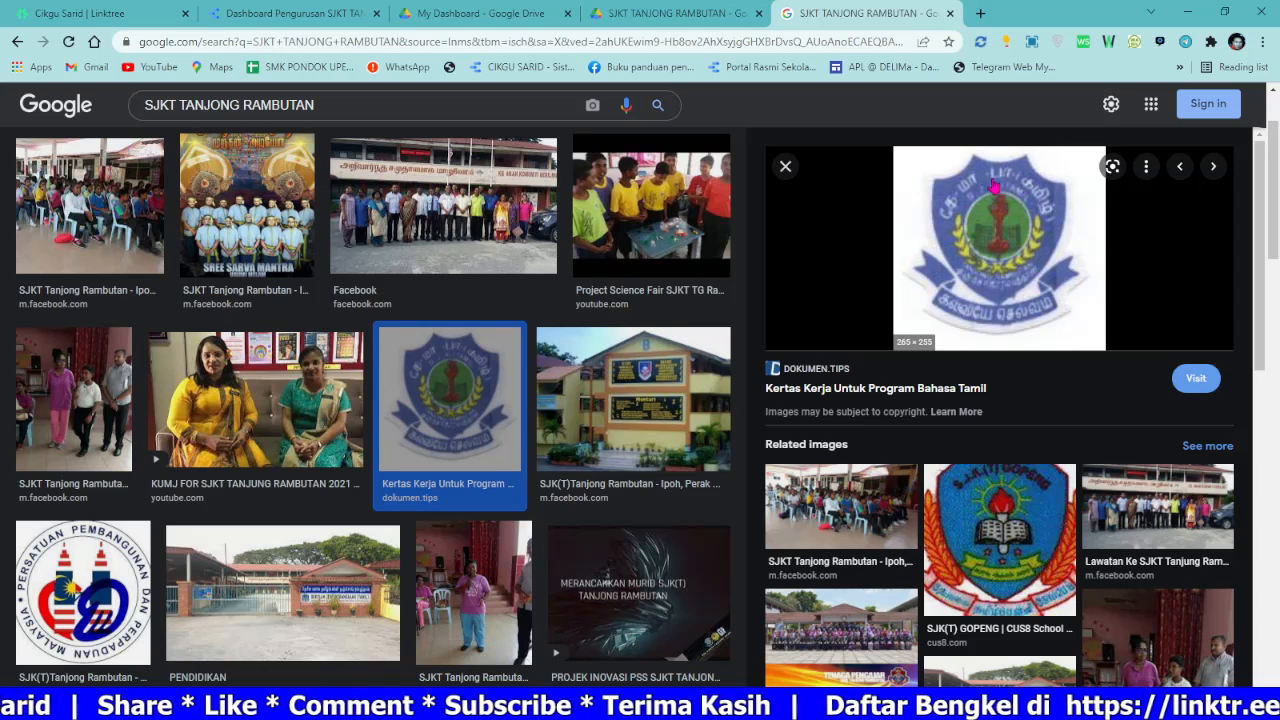
{"action": "right_click", "coordinate": [985, 231]}
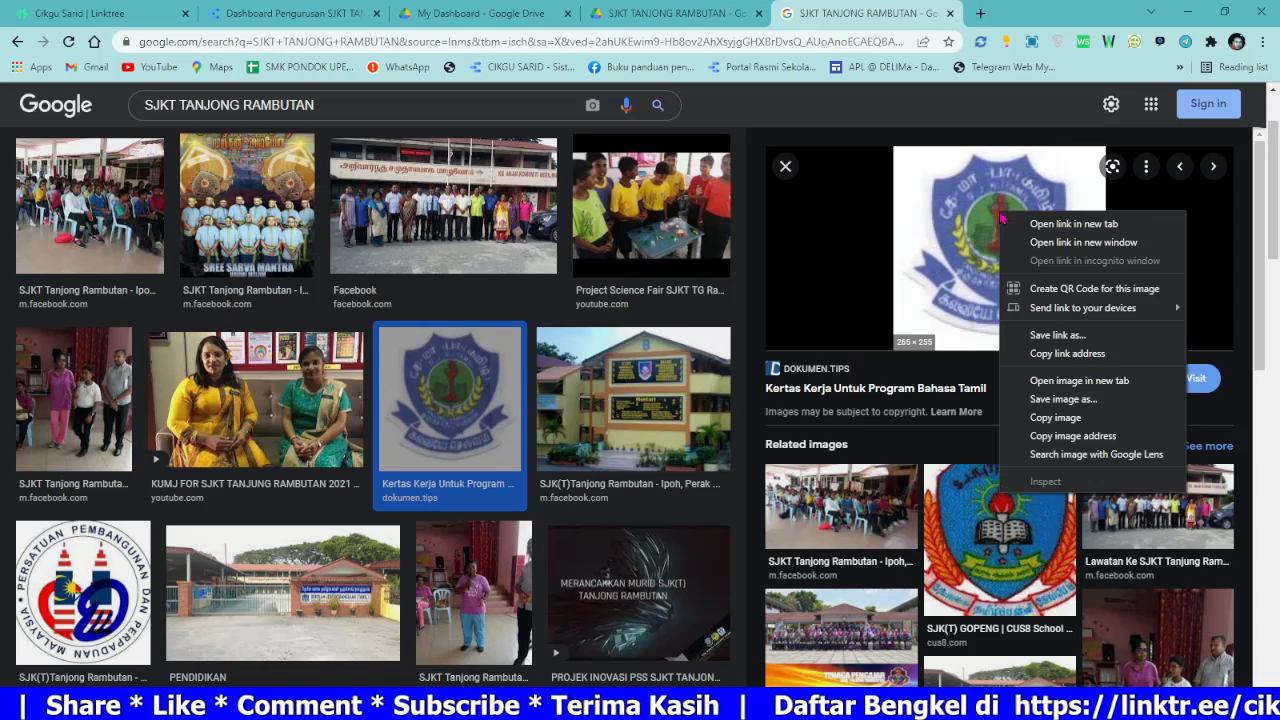
{"action": "left_click", "coordinate": [1066, 402]}
{"action": "type", "text": "bg1"}
{"action": "left_click", "coordinate": [490, 357]}
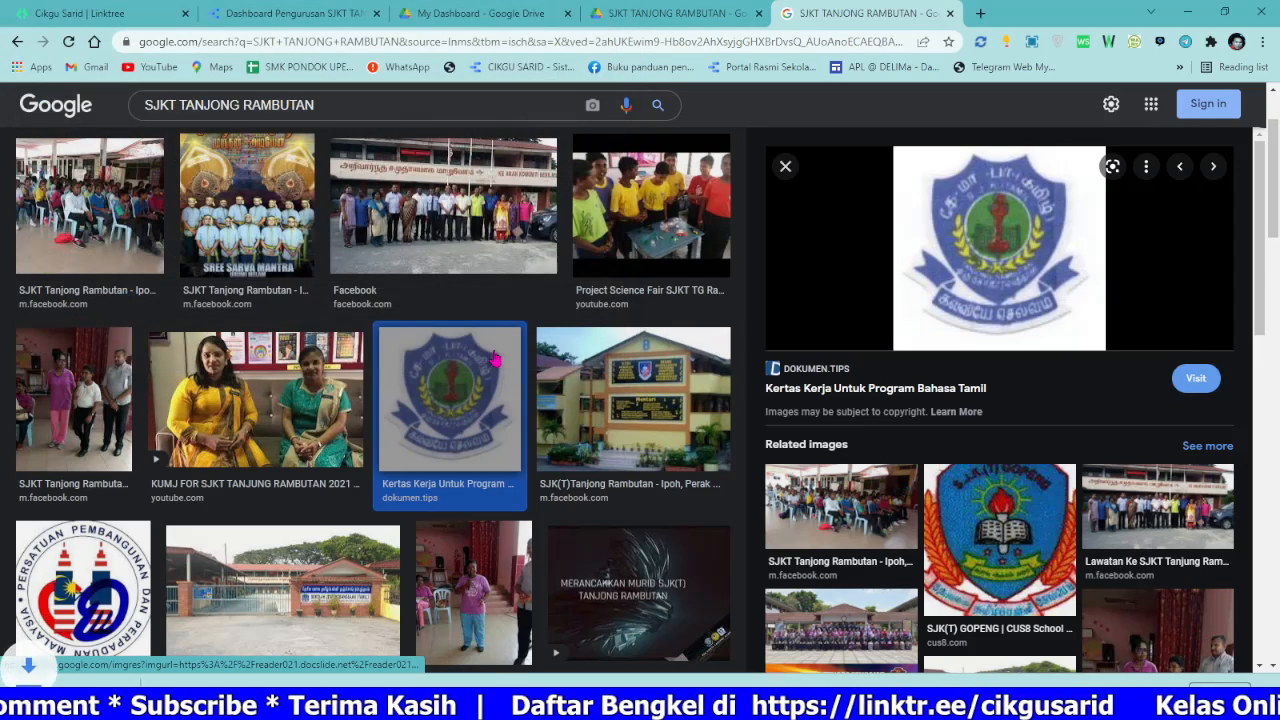
Step: Replace the logo image in the dashboard report's header with the bg1 file from the Desktop
{"action": "left_click", "coordinate": [290, 13]}
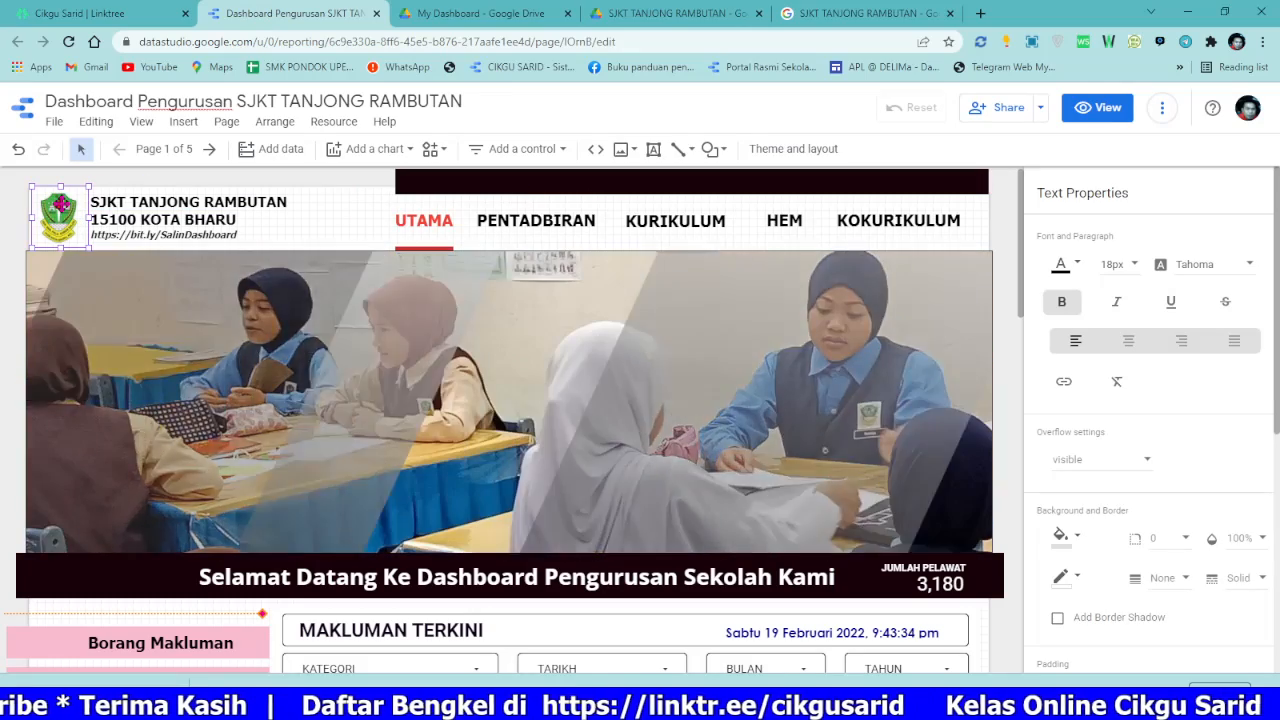
{"action": "left_click", "coordinate": [92, 197]}
{"action": "left_click", "coordinate": [1087, 232]}
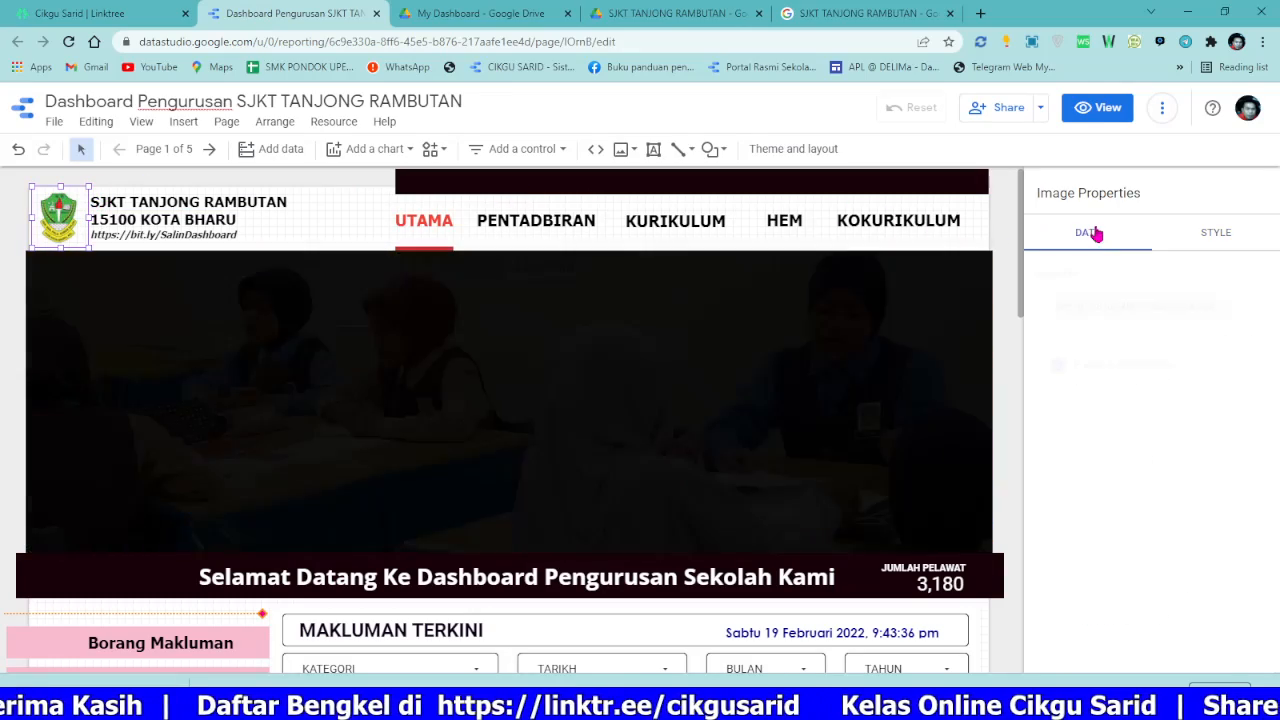
{"action": "left_click", "coordinate": [1107, 305]}
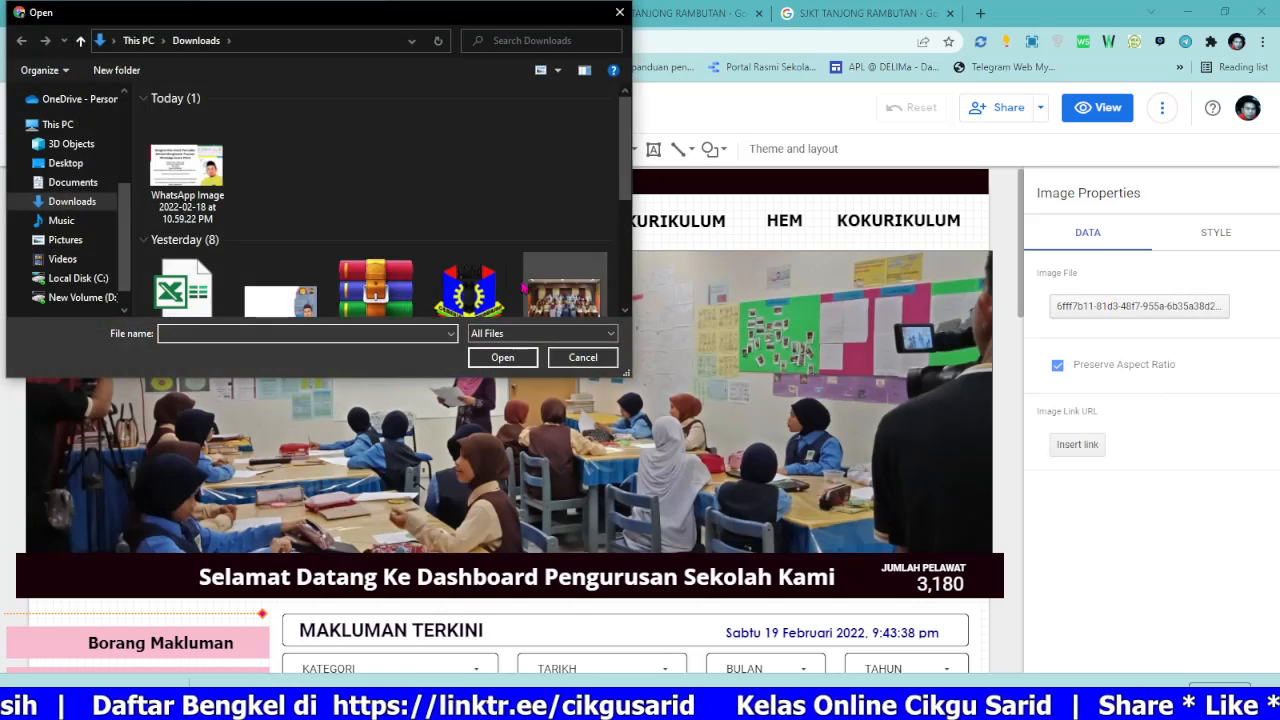
{"action": "left_click", "coordinate": [66, 162]}
{"action": "scroll", "coordinate": [480, 211], "scroll_direction": "down", "scroll_amount": 4}
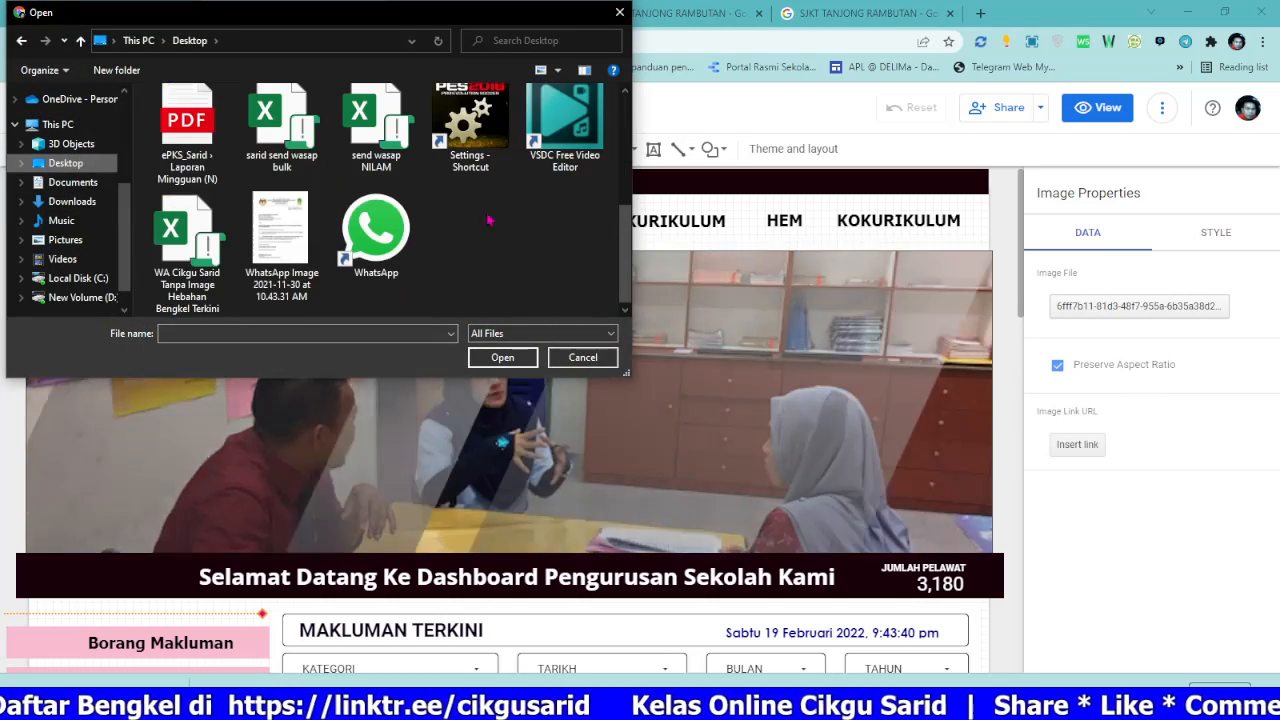
{"action": "scroll", "coordinate": [501, 229], "scroll_direction": "up", "scroll_amount": 4}
{"action": "left_click", "coordinate": [382, 246]}
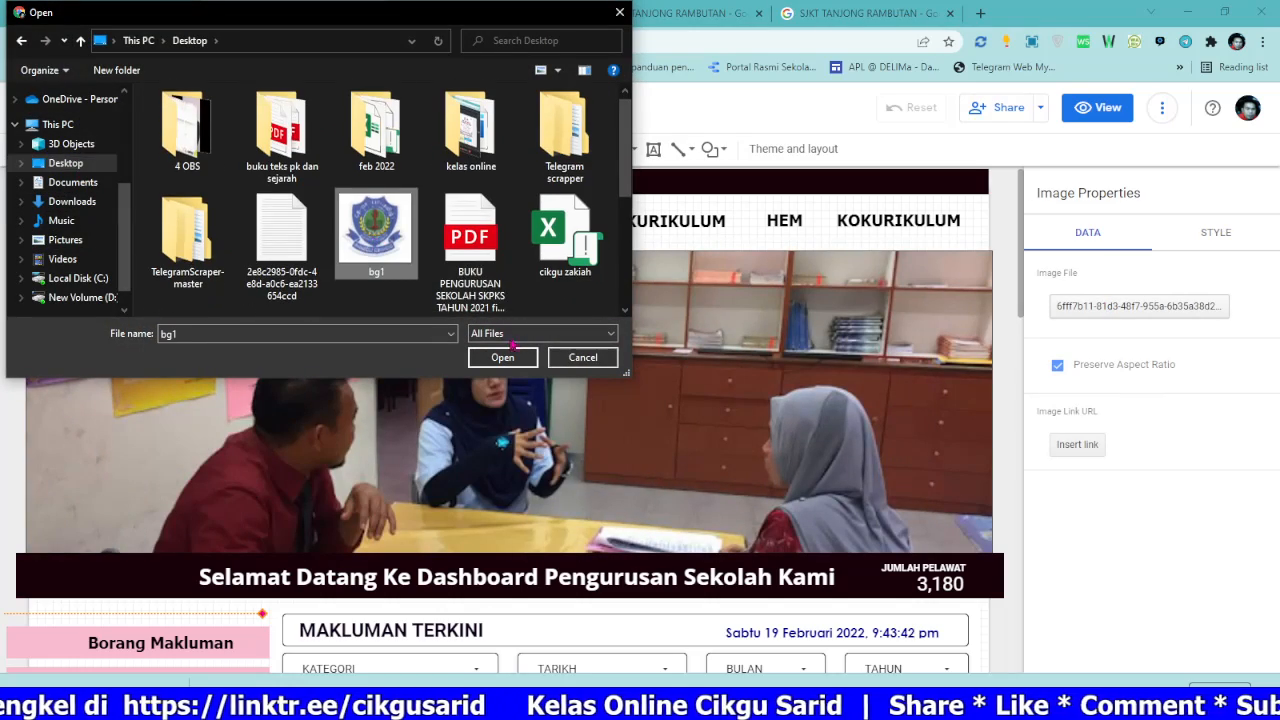
{"action": "left_click", "coordinate": [505, 357]}
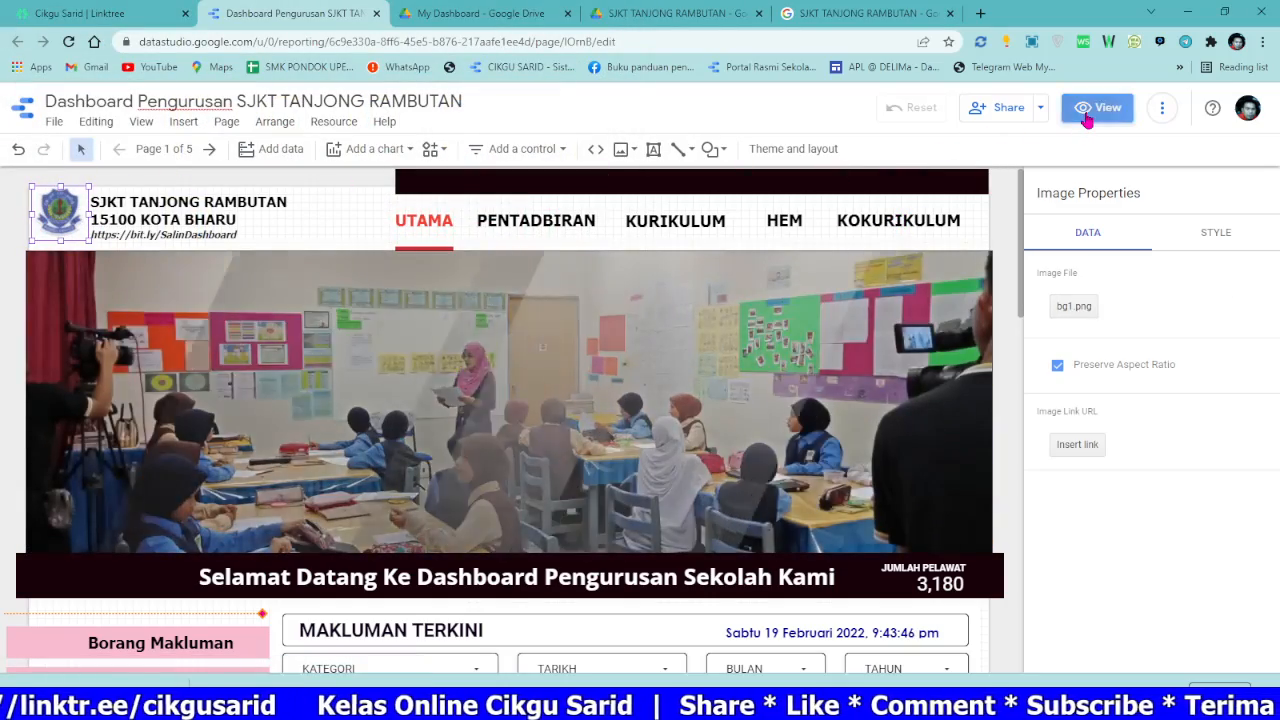
Step: Nudge the header logo slightly down, check it in view mode and return to the SJKT TANJONG RAMBUTAN Drive folder
{"action": "left_click", "coordinate": [1096, 108]}
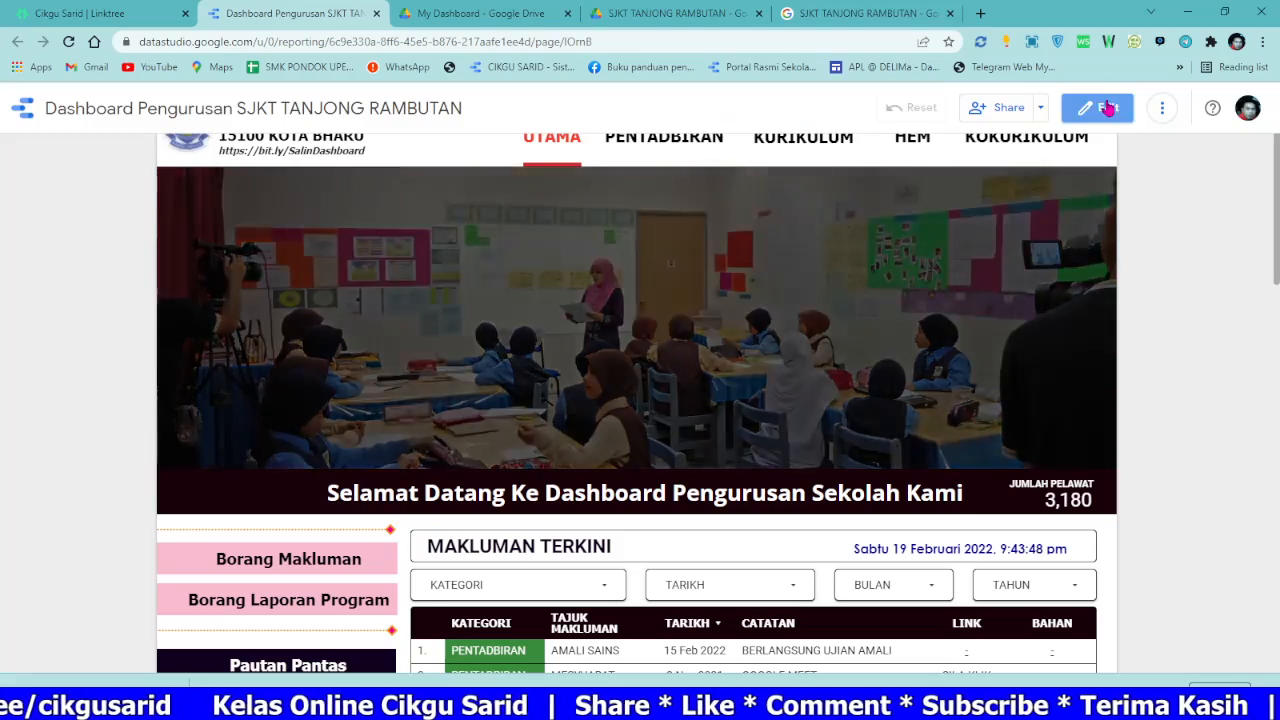
{"action": "left_click", "coordinate": [1096, 107]}
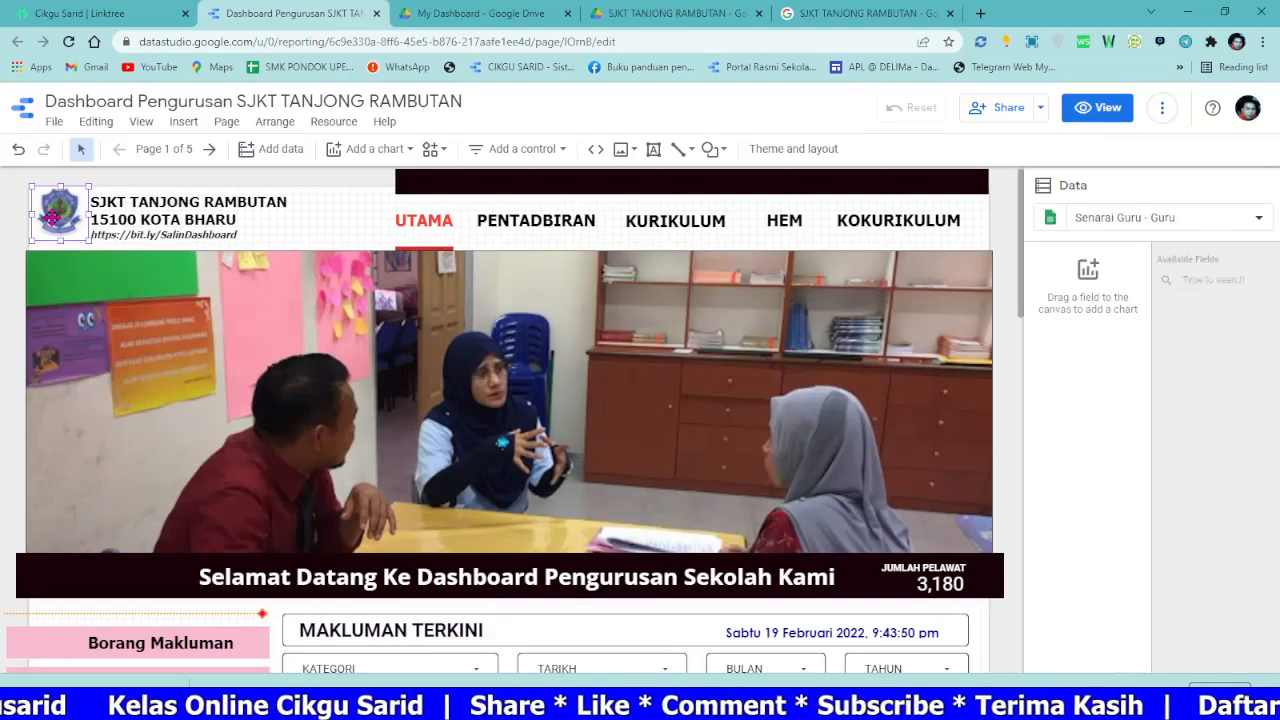
{"action": "left_click", "coordinate": [50, 219]}
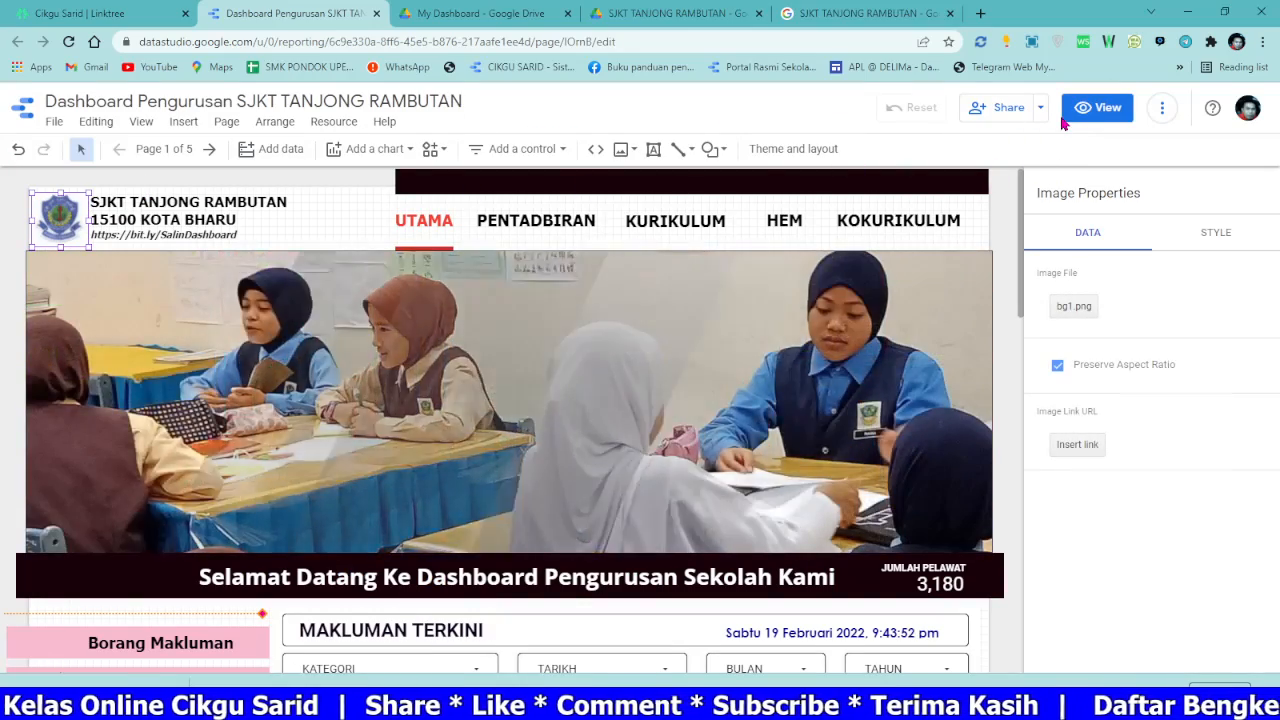
{"action": "left_click", "coordinate": [1090, 108]}
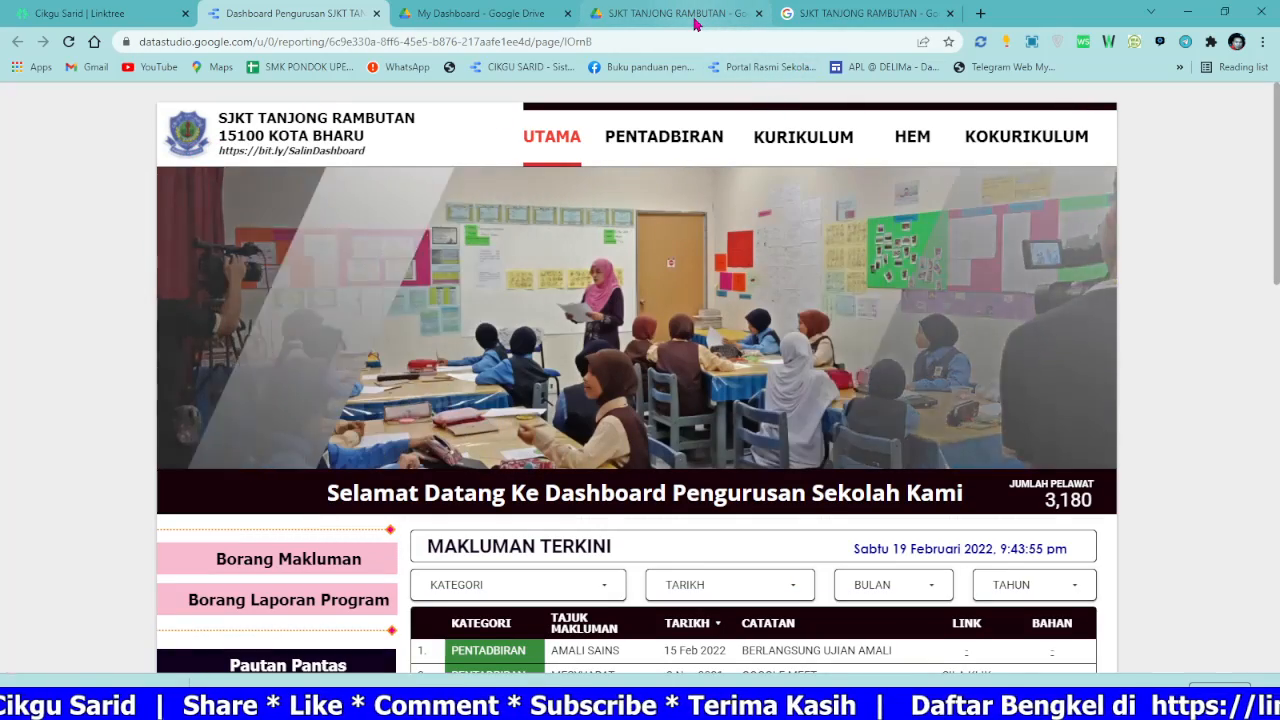
{"action": "left_click", "coordinate": [670, 13]}
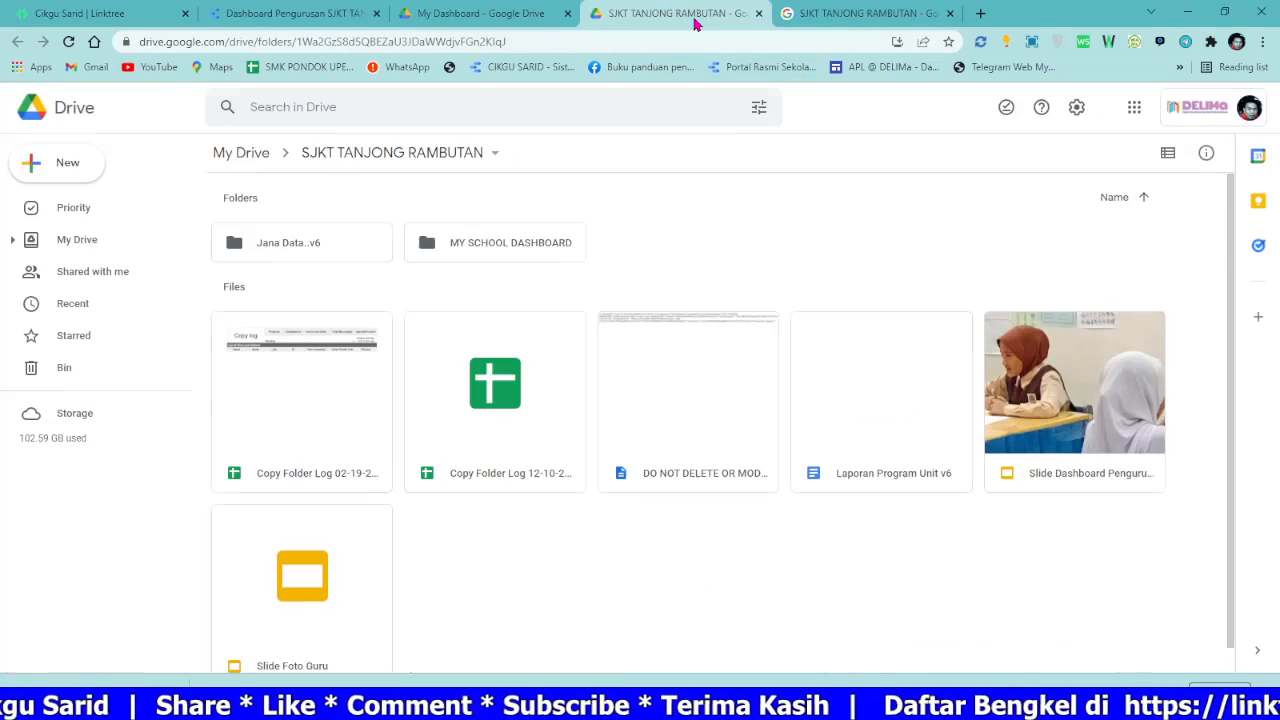
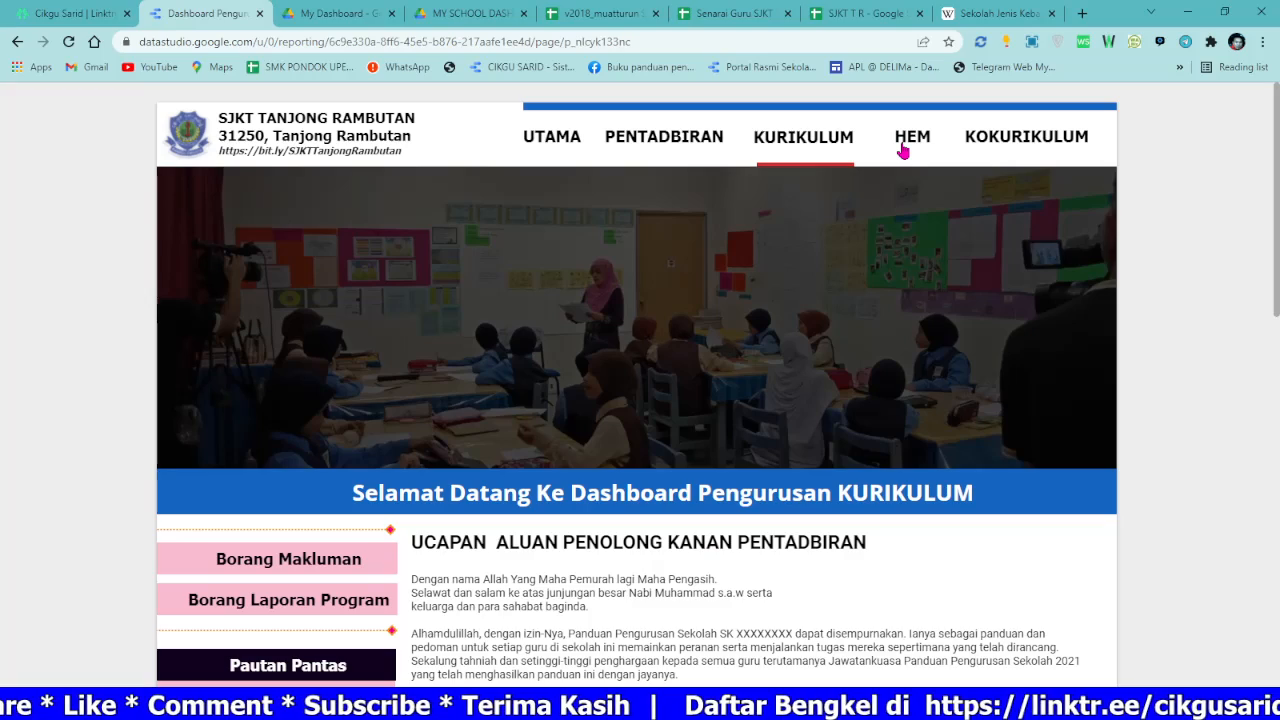
Step: Review the dashboard's HEM and KOKURIKULUM pages, including their welcome texts, charts and report tables, and return to the UTAMA page
{"action": "left_click", "coordinate": [903, 147]}
{"action": "scroll", "coordinate": [690, 423], "scroll_direction": "down", "scroll_amount": 10}
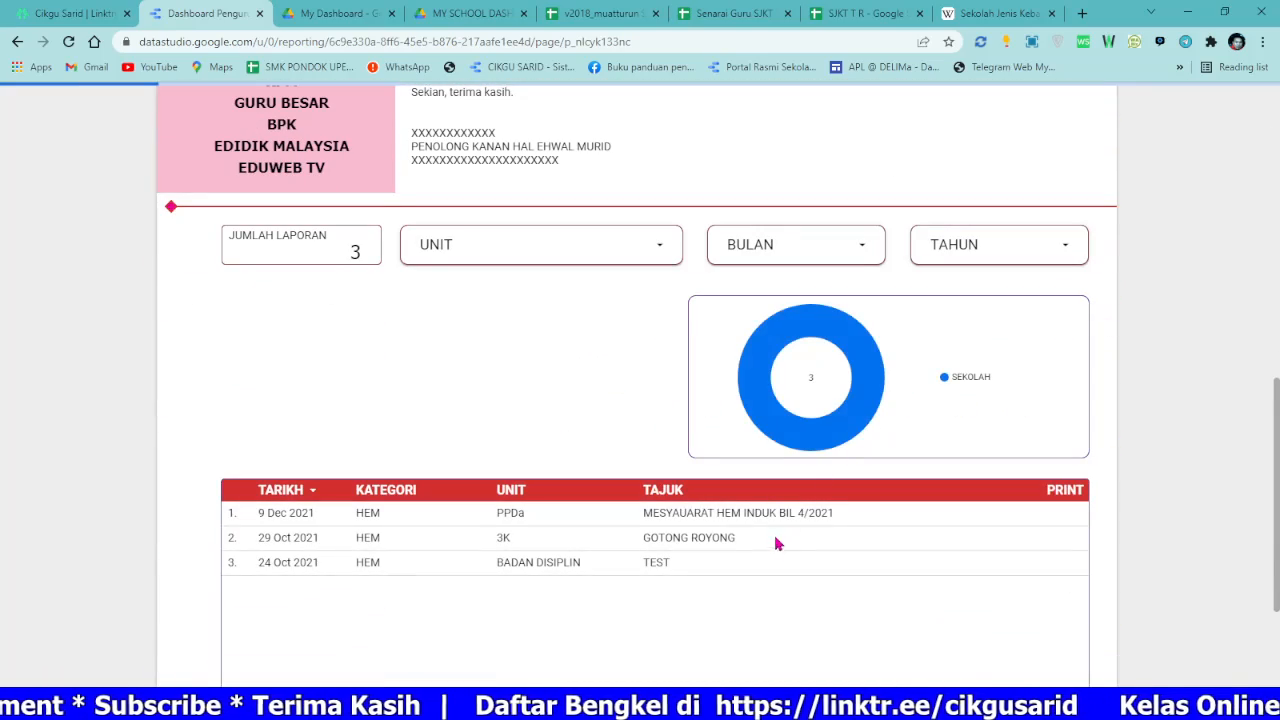
{"action": "scroll", "coordinate": [778, 543], "scroll_direction": "down", "scroll_amount": 3}
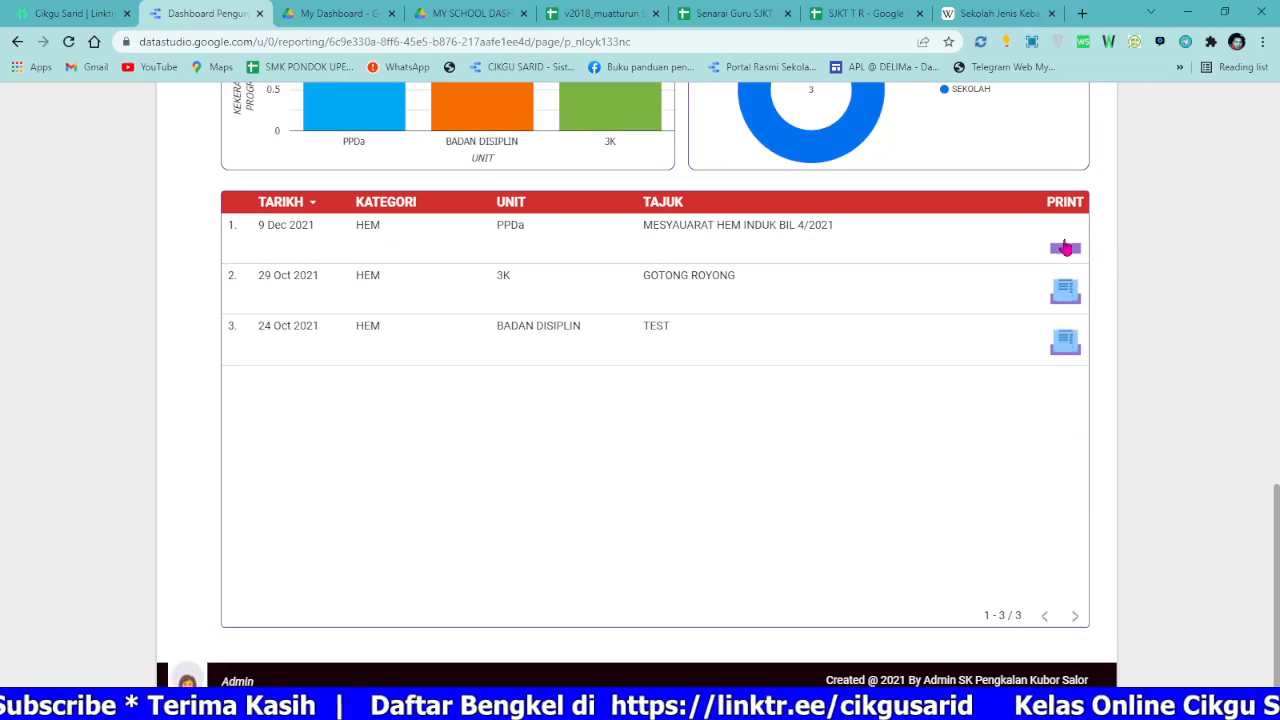
{"action": "scroll", "coordinate": [1144, 248], "scroll_direction": "up", "scroll_amount": 12}
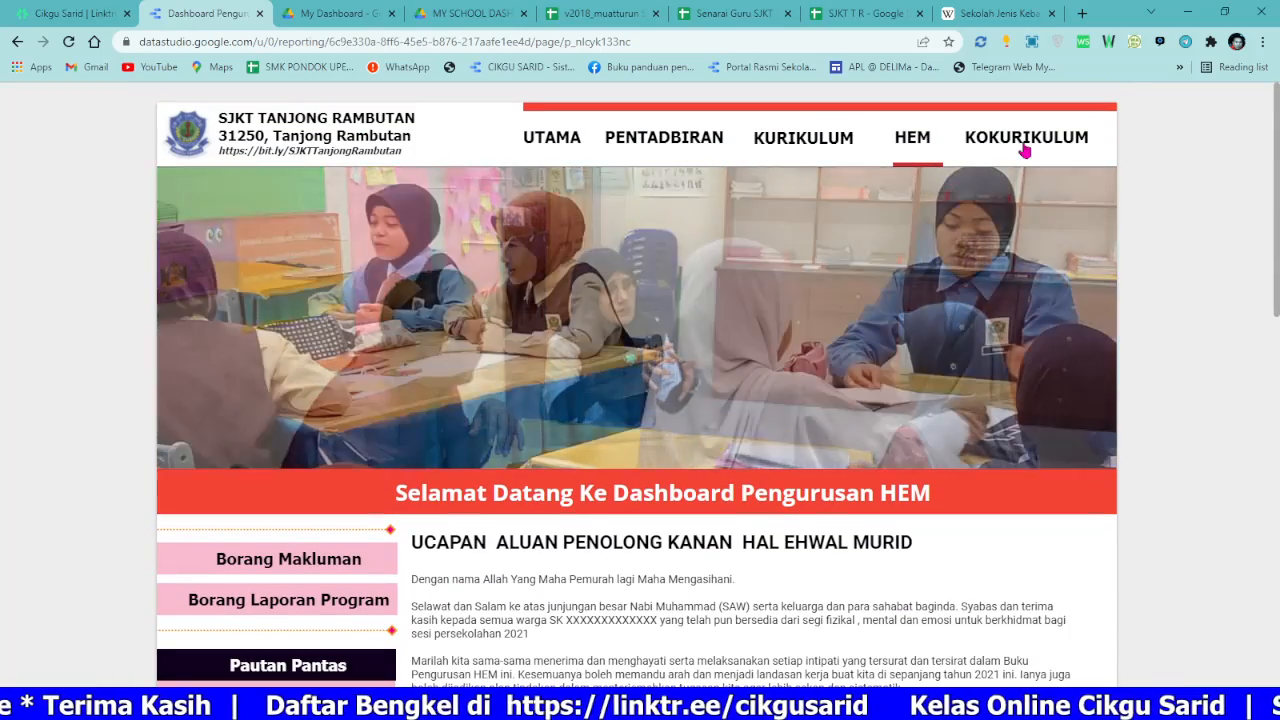
{"action": "left_click", "coordinate": [1024, 145]}
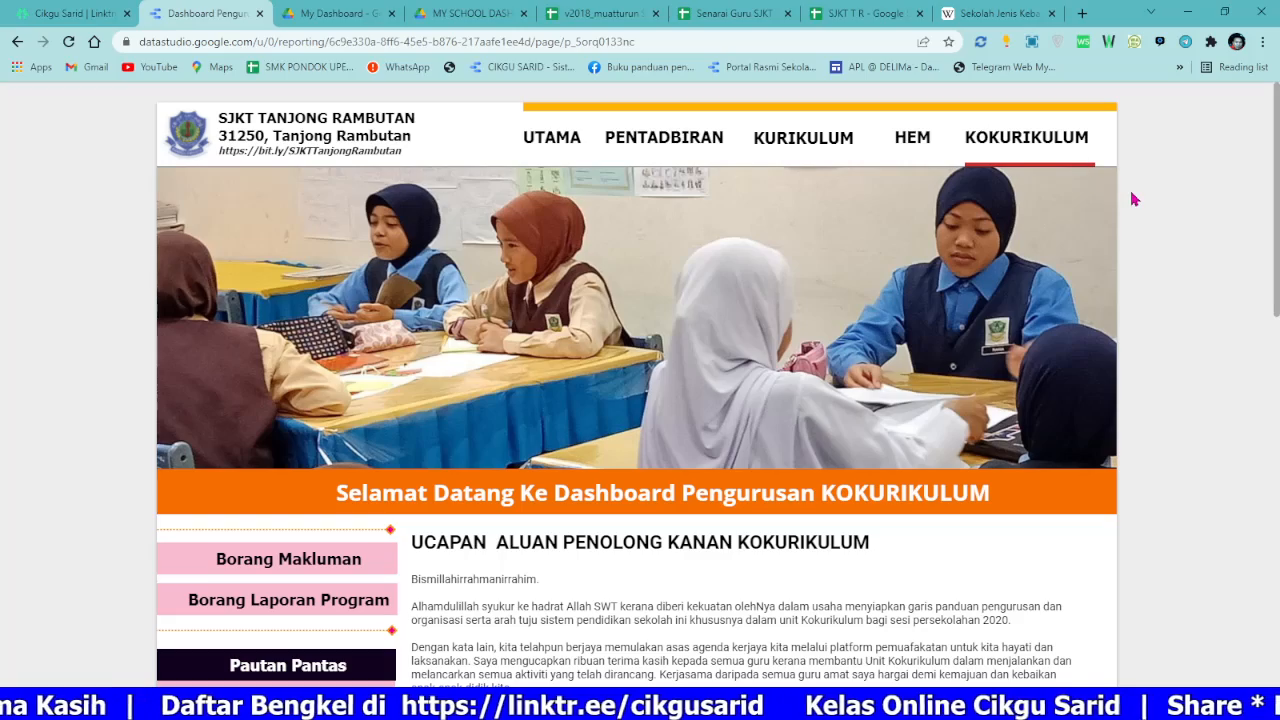
{"action": "scroll", "coordinate": [1140, 225], "scroll_direction": "down", "scroll_amount": 8}
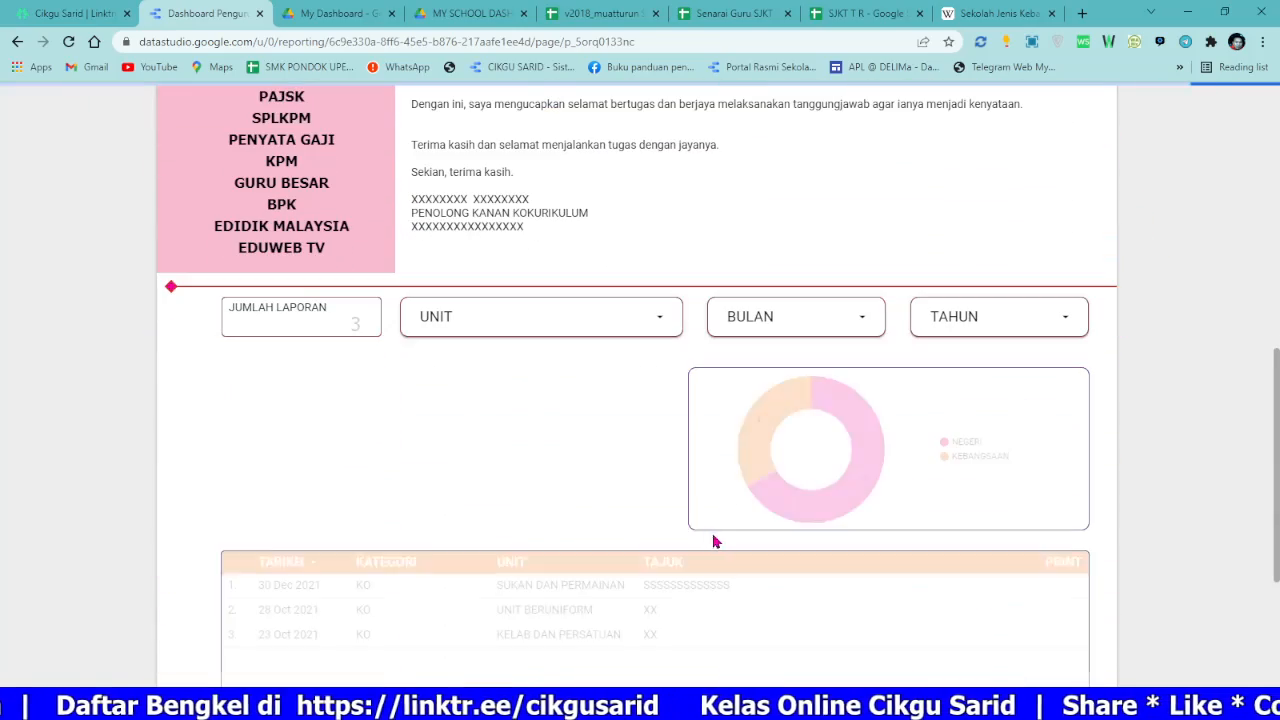
{"action": "scroll", "coordinate": [1071, 529], "scroll_direction": "down", "scroll_amount": 3}
{"action": "scroll", "coordinate": [471, 406], "scroll_direction": "up", "scroll_amount": 6}
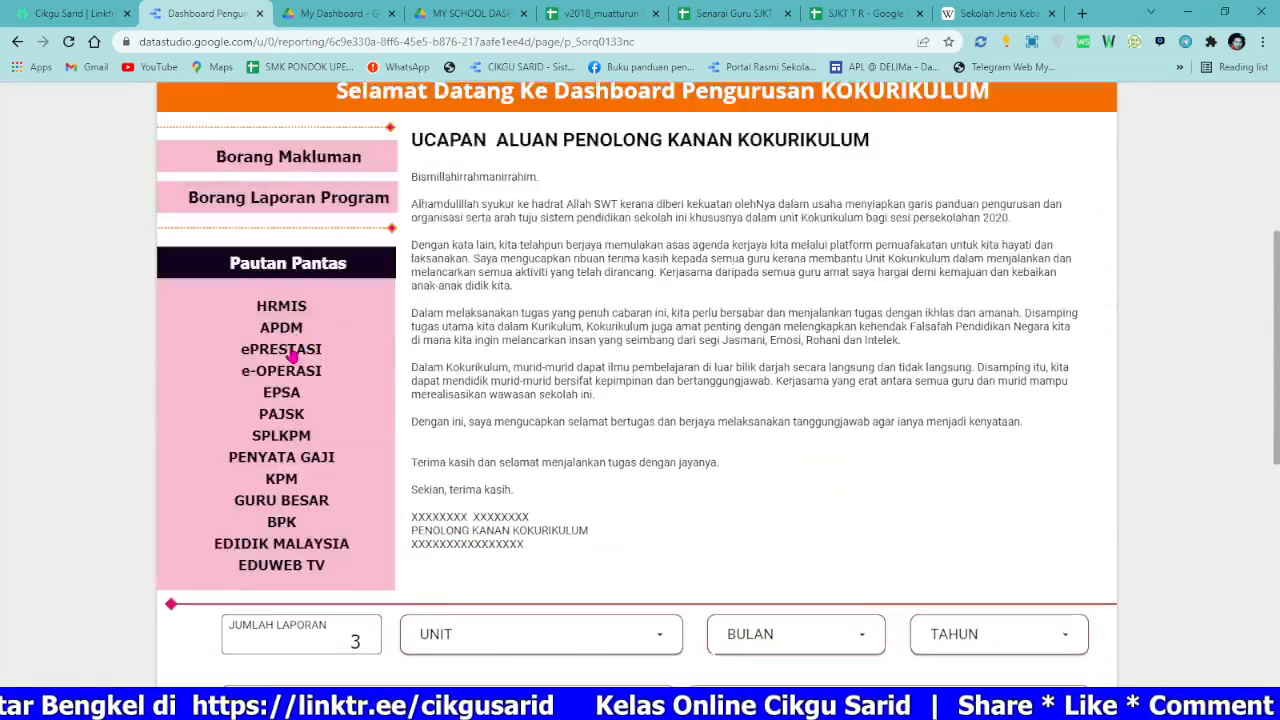
{"action": "left_click", "coordinate": [291, 354]}
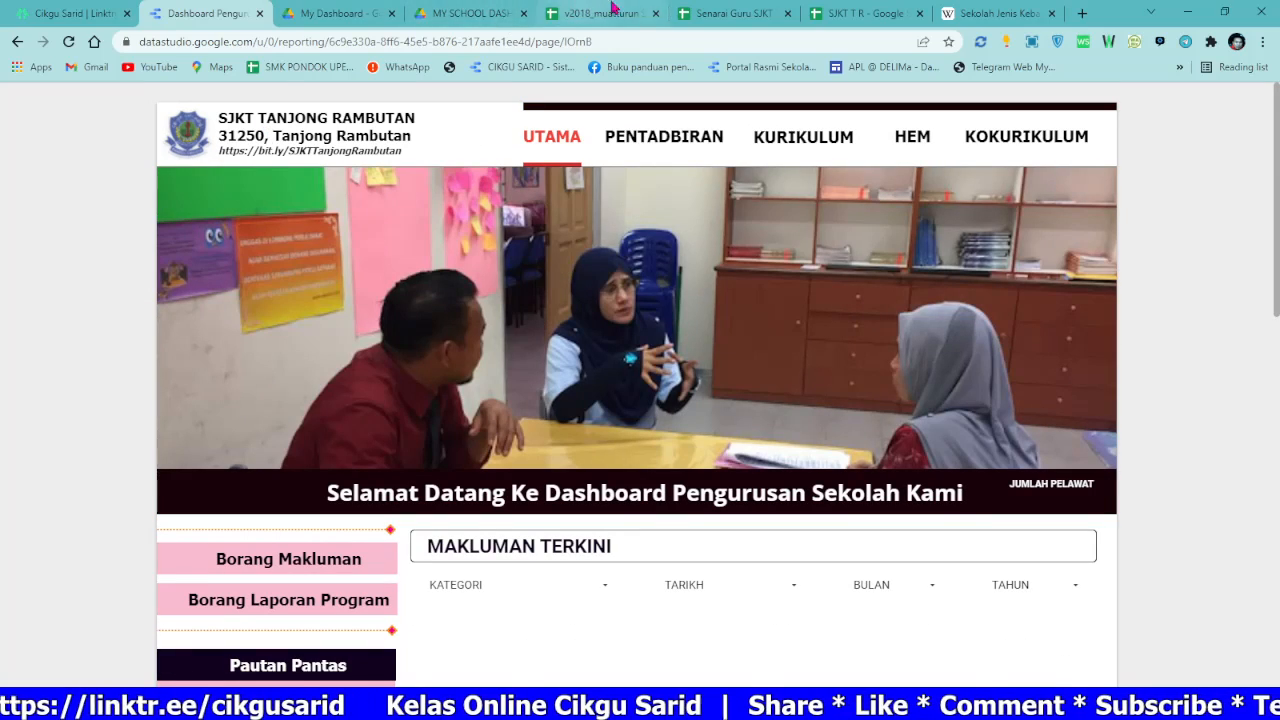
Step: Close the Wikipedia tab and open the form linked to the SJKT T R spreadsheet for editing
{"action": "left_click", "coordinate": [808, 10]}
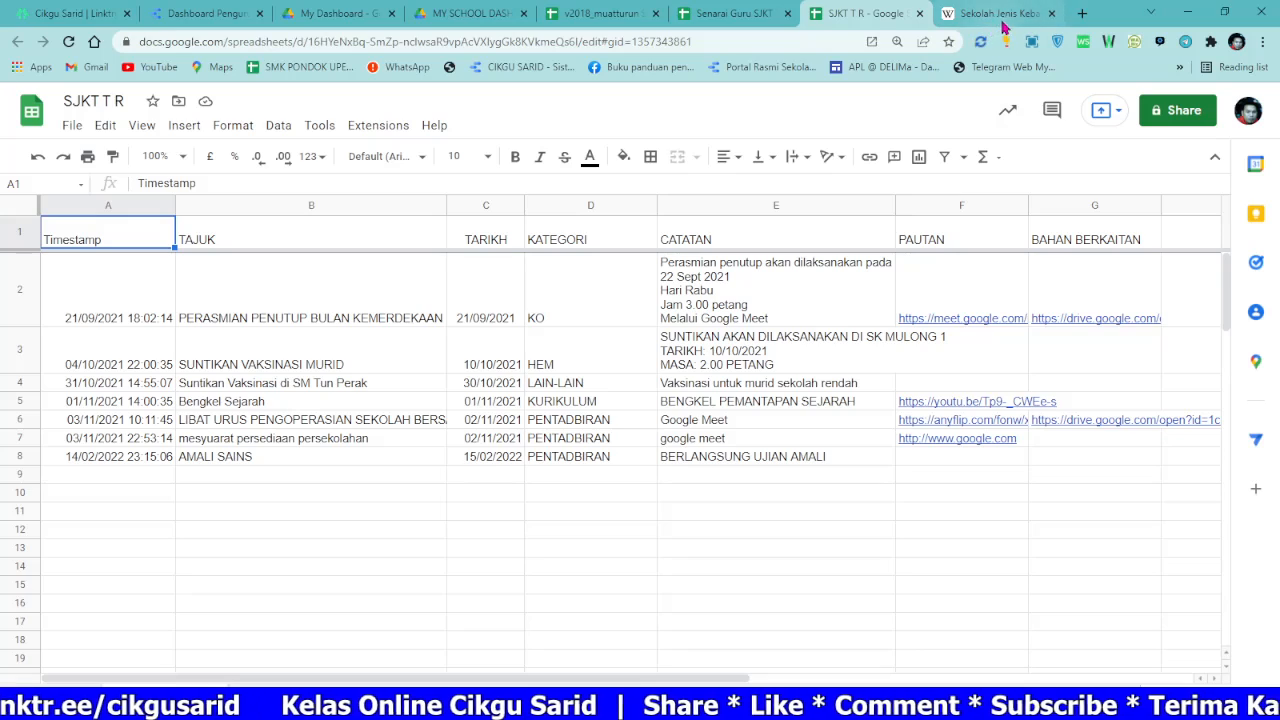
{"action": "left_click", "coordinate": [1040, 13]}
{"action": "left_click", "coordinate": [1051, 13]}
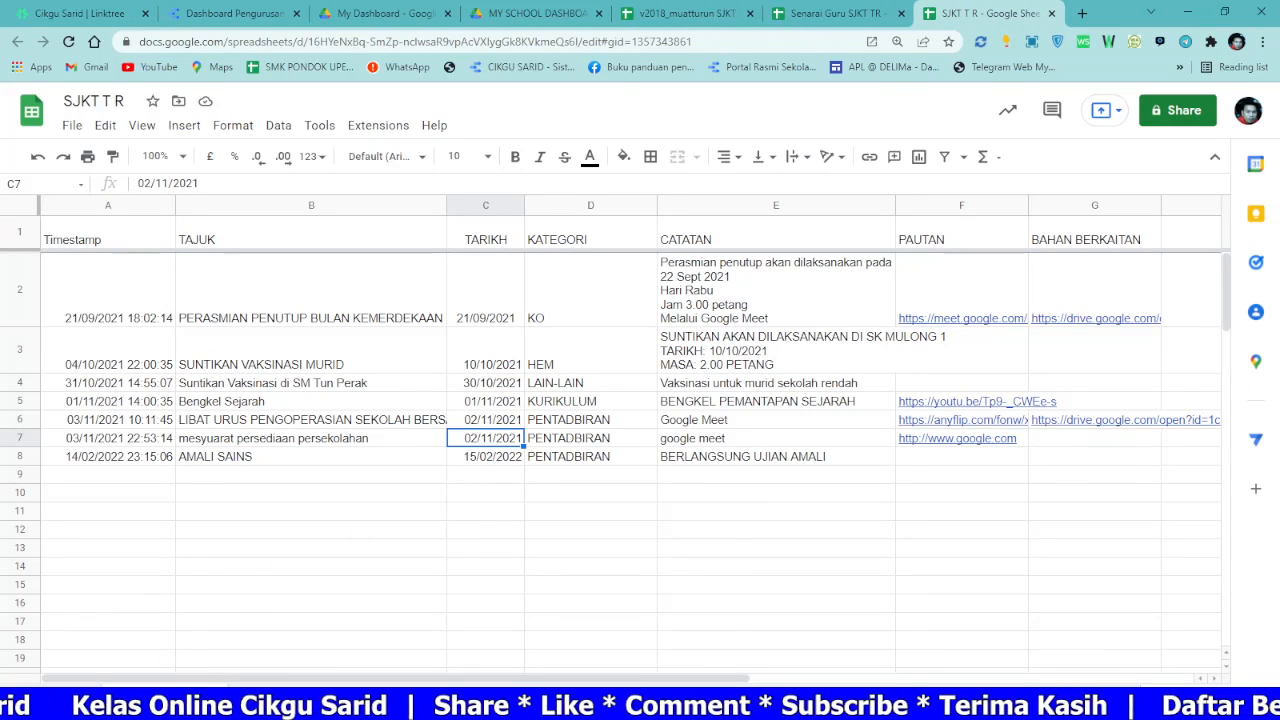
{"action": "left_click", "coordinate": [350, 126]}
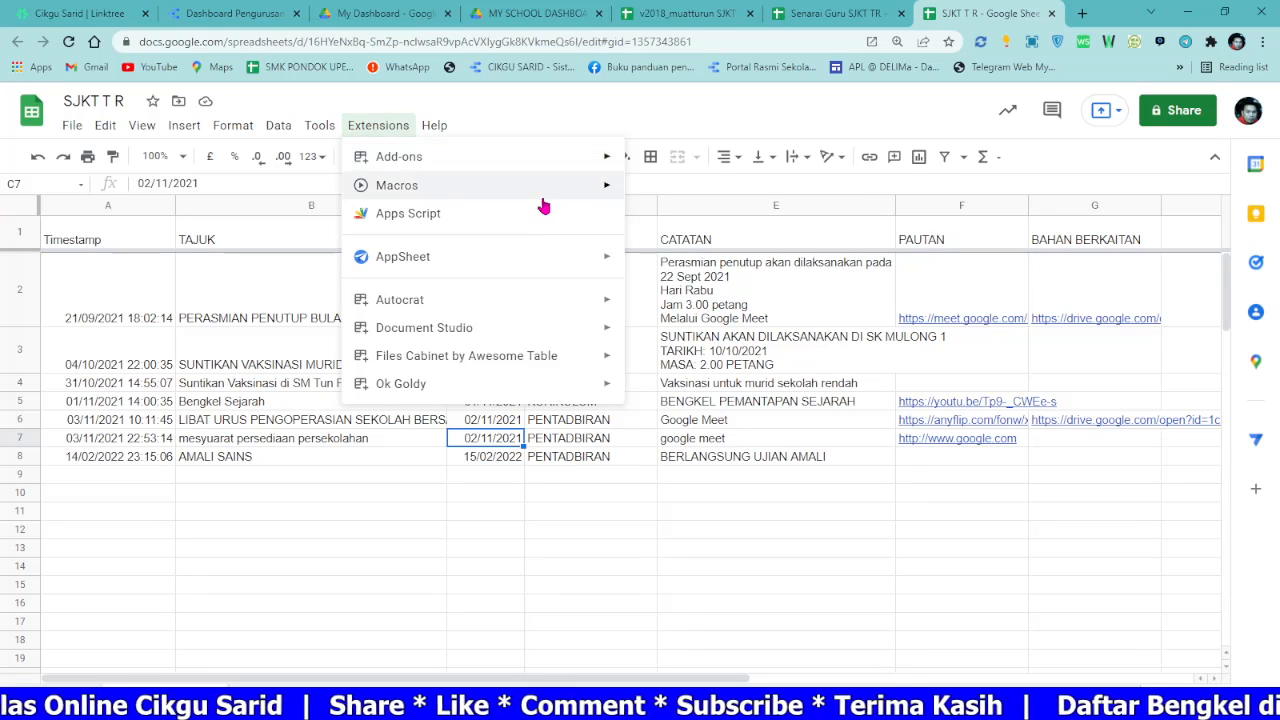
{"action": "mouse_move", "coordinate": [307, 128]}
{"action": "mouse_move", "coordinate": [334, 184]}
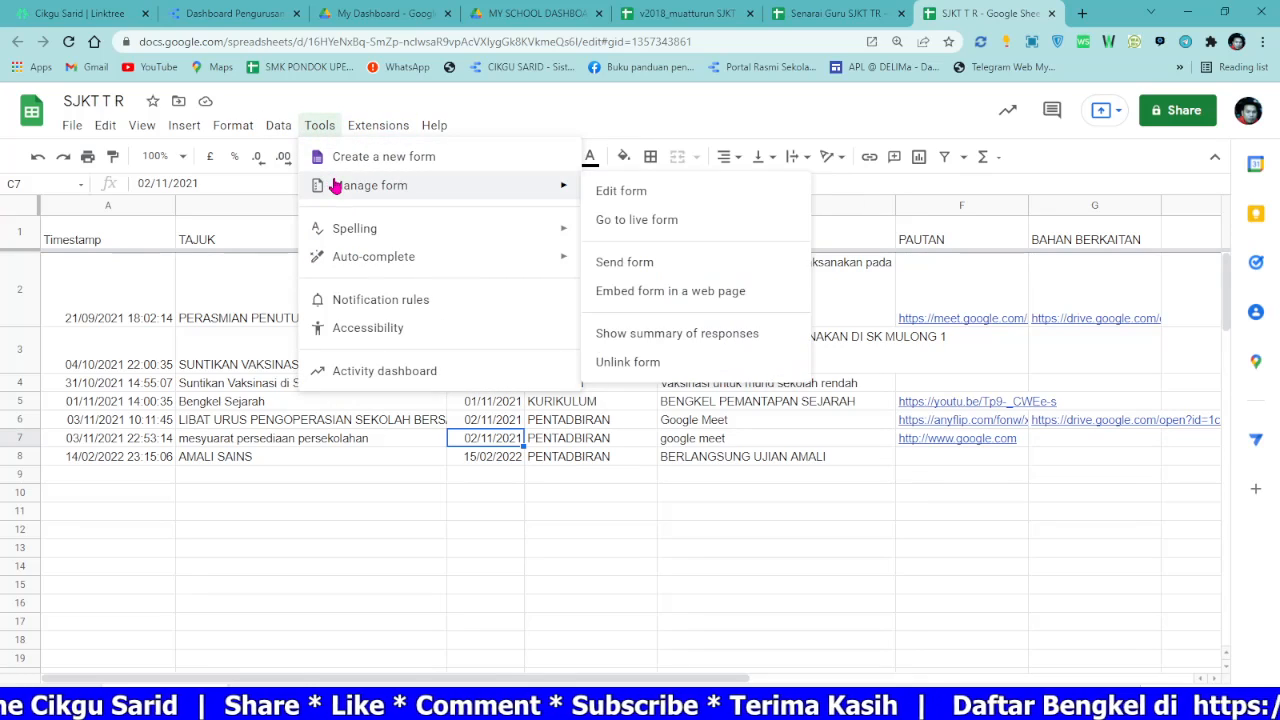
{"action": "left_click", "coordinate": [628, 192]}
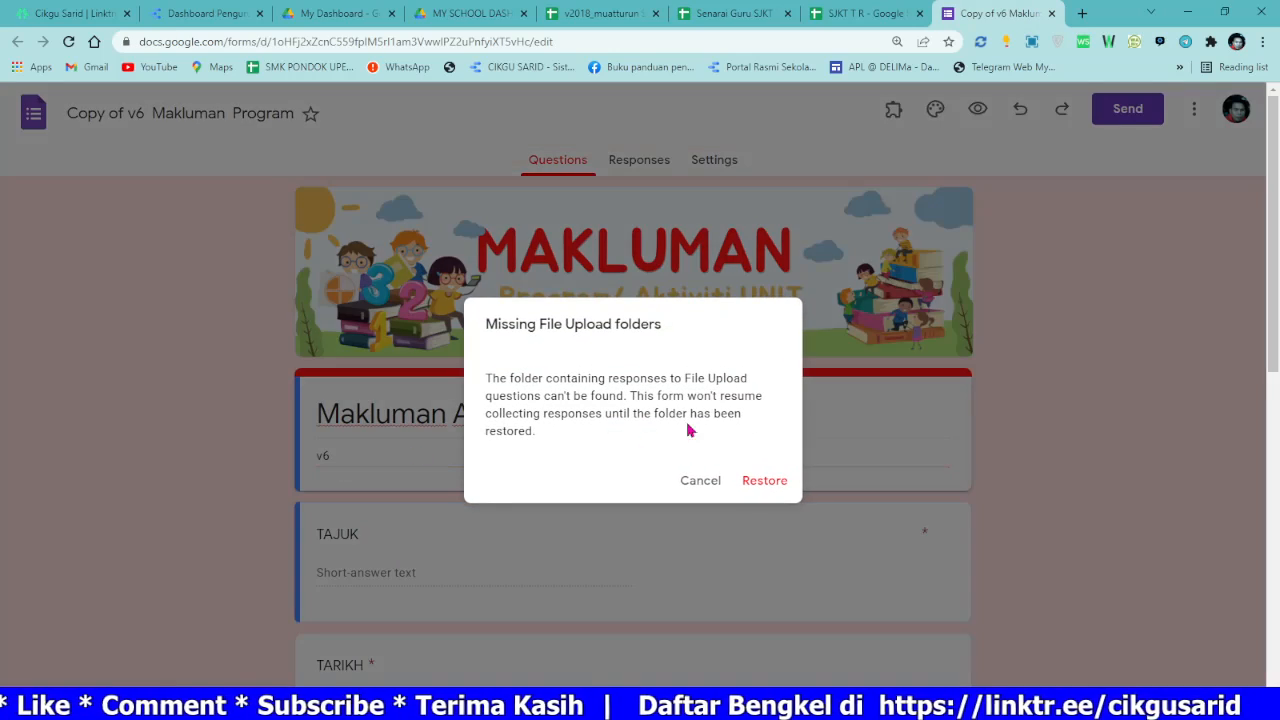
Step: Restore the form's missing file upload folder and set the form description to SJKT TANJONG RAMBUTAN
{"action": "left_click", "coordinate": [766, 480]}
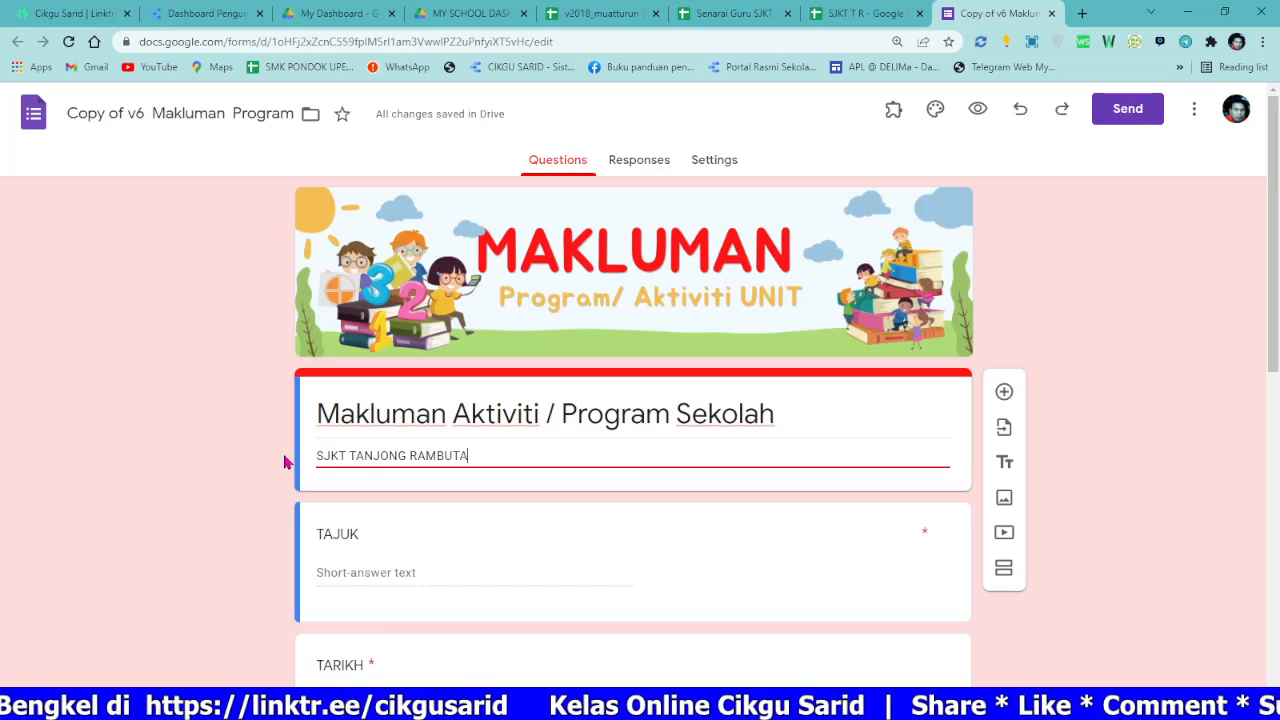
{"action": "scroll", "coordinate": [600, 374], "scroll_direction": "down", "scroll_amount": 10}
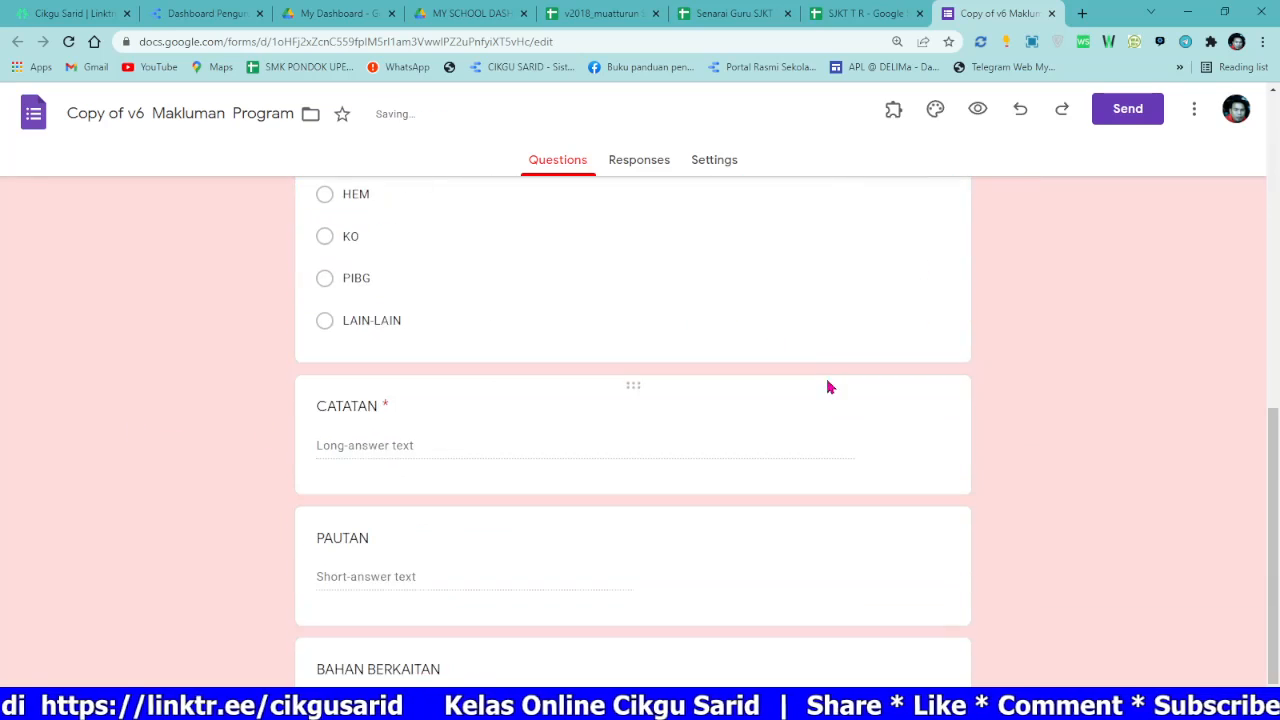
{"action": "scroll", "coordinate": [545, 428], "scroll_direction": "up", "scroll_amount": 10}
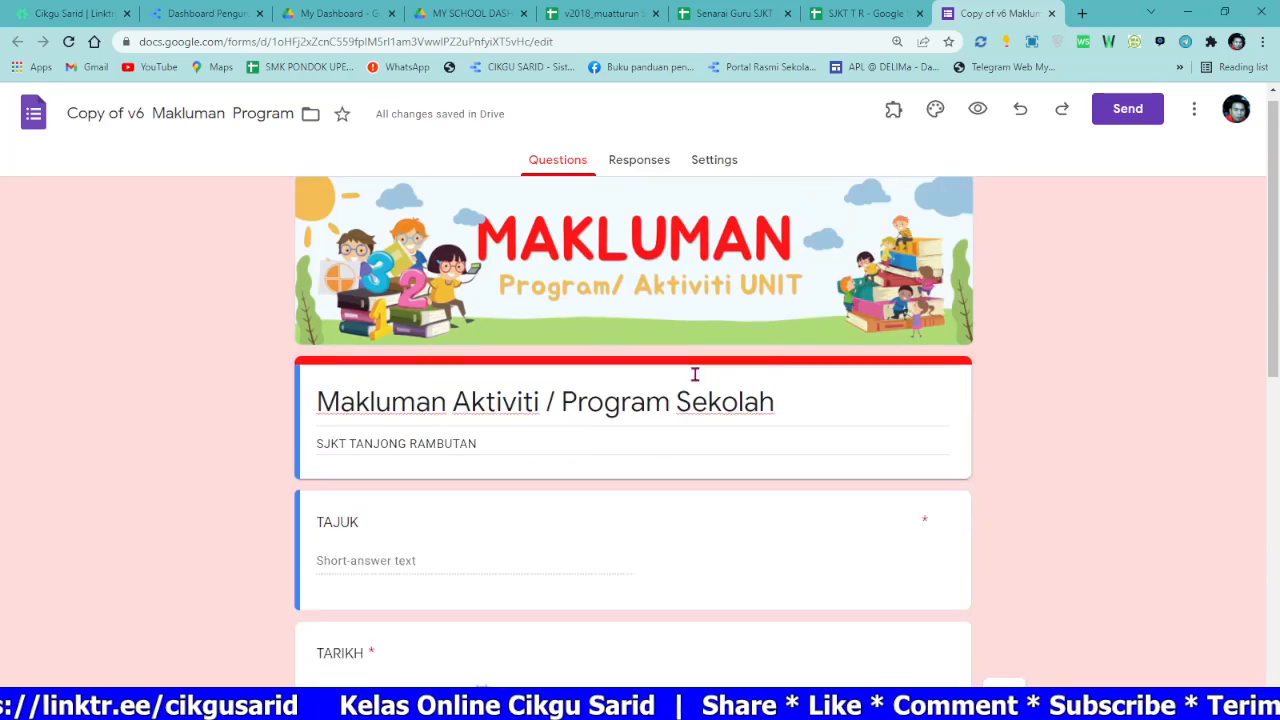
Step: Preview the Makluman Aktiviti / Program Sekolah form and copy its respondent link
{"action": "left_click", "coordinate": [973, 114]}
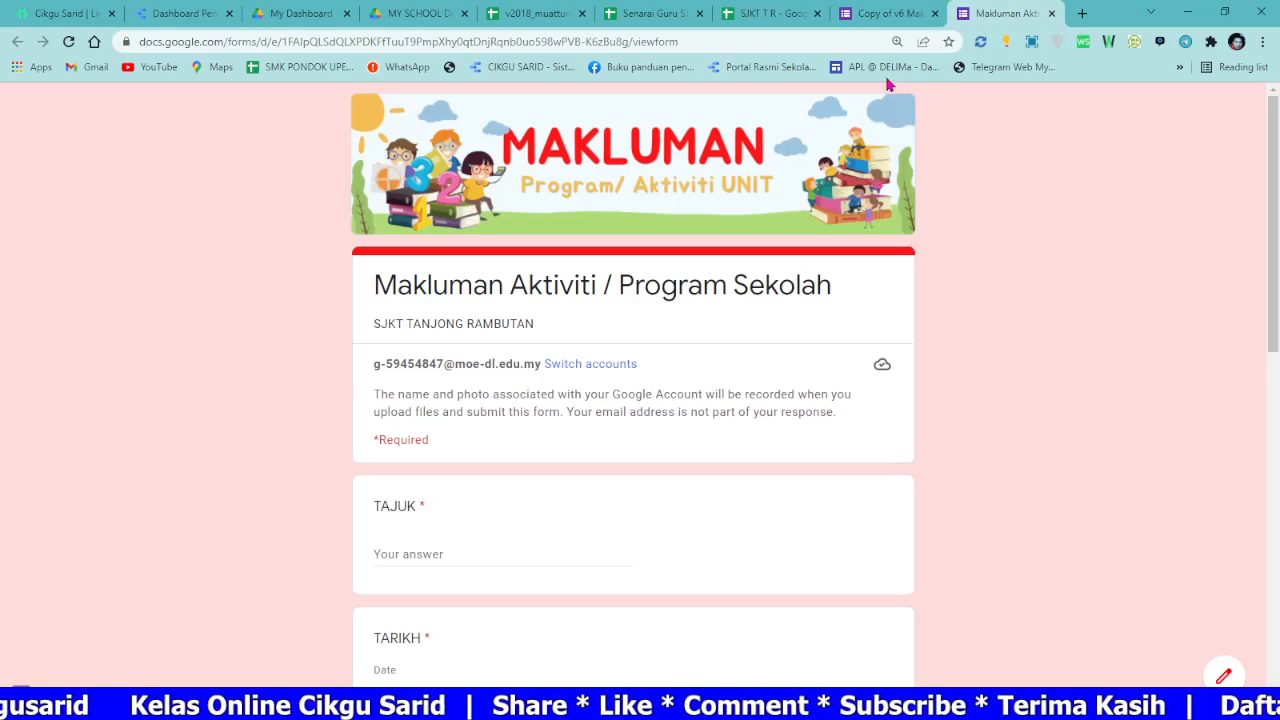
{"action": "left_click", "coordinate": [700, 33]}
{"action": "right_click", "coordinate": [695, 45]}
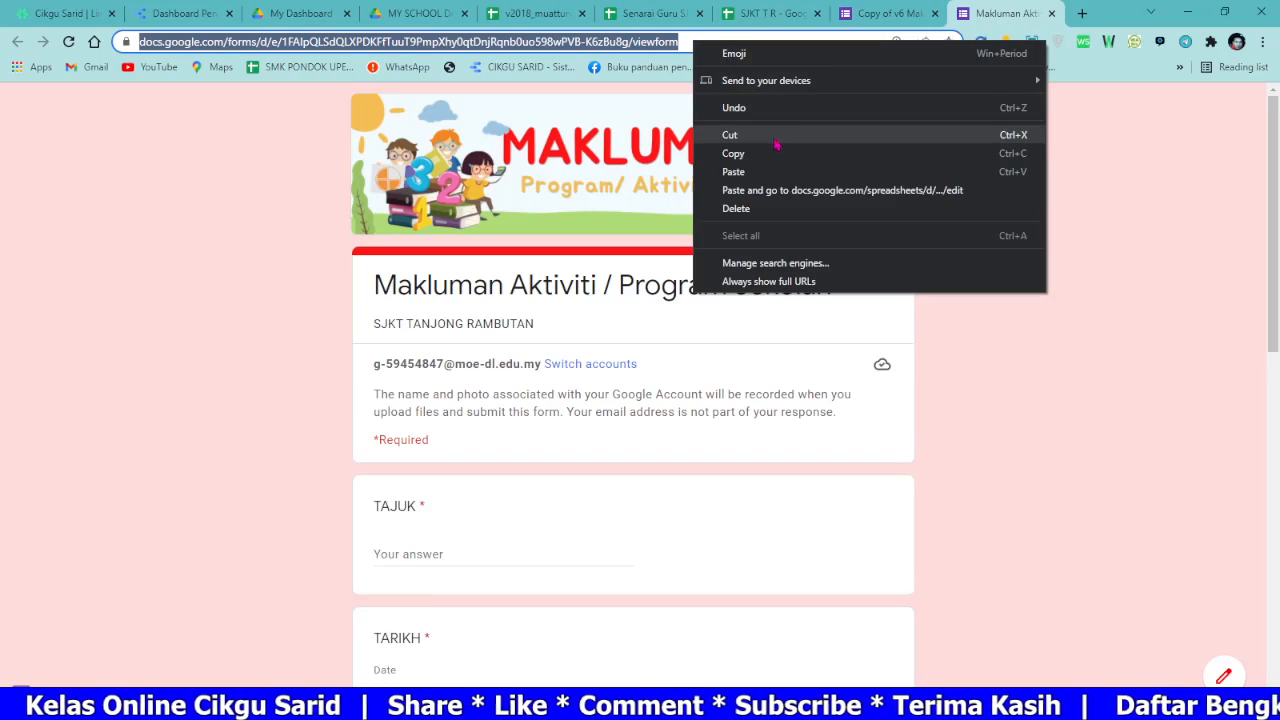
{"action": "left_click", "coordinate": [776, 154]}
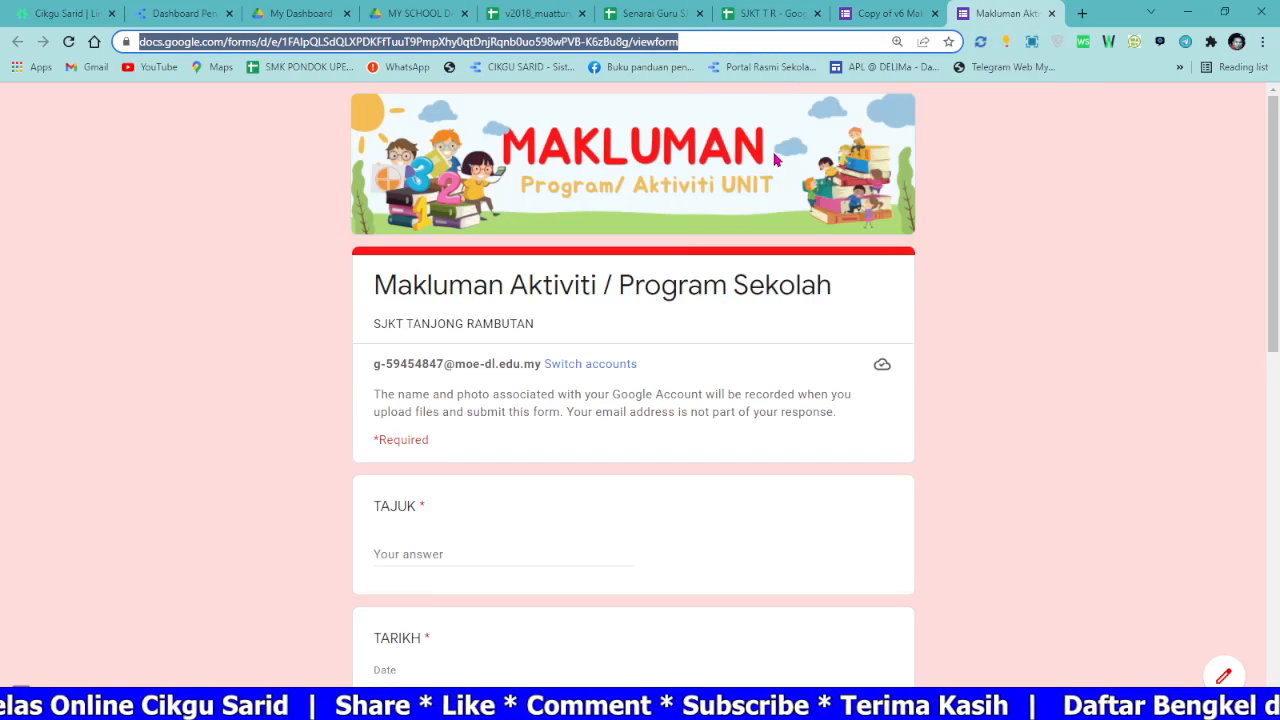
Step: Switch to the SJKT TANJONG RAMBUTAN dashboard, open it for editing and recheck which form was copied
{"action": "left_click", "coordinate": [185, 13]}
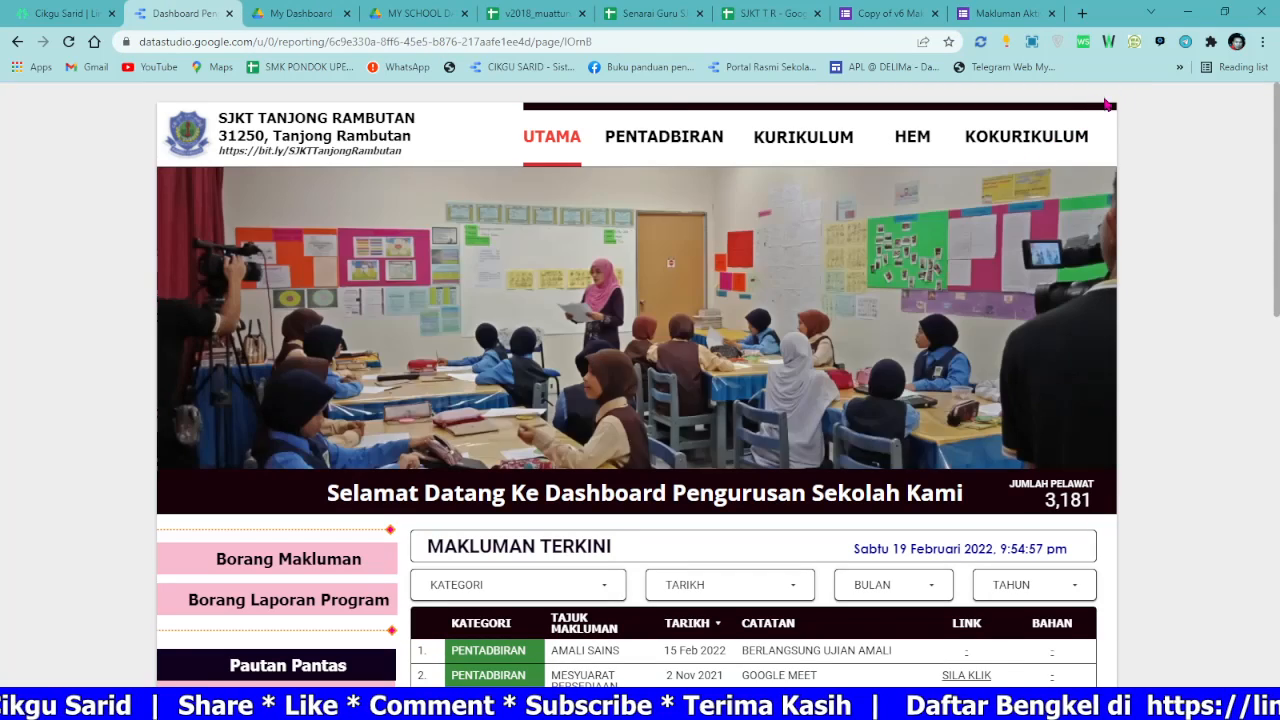
{"action": "mouse_move", "coordinate": [1096, 107]}
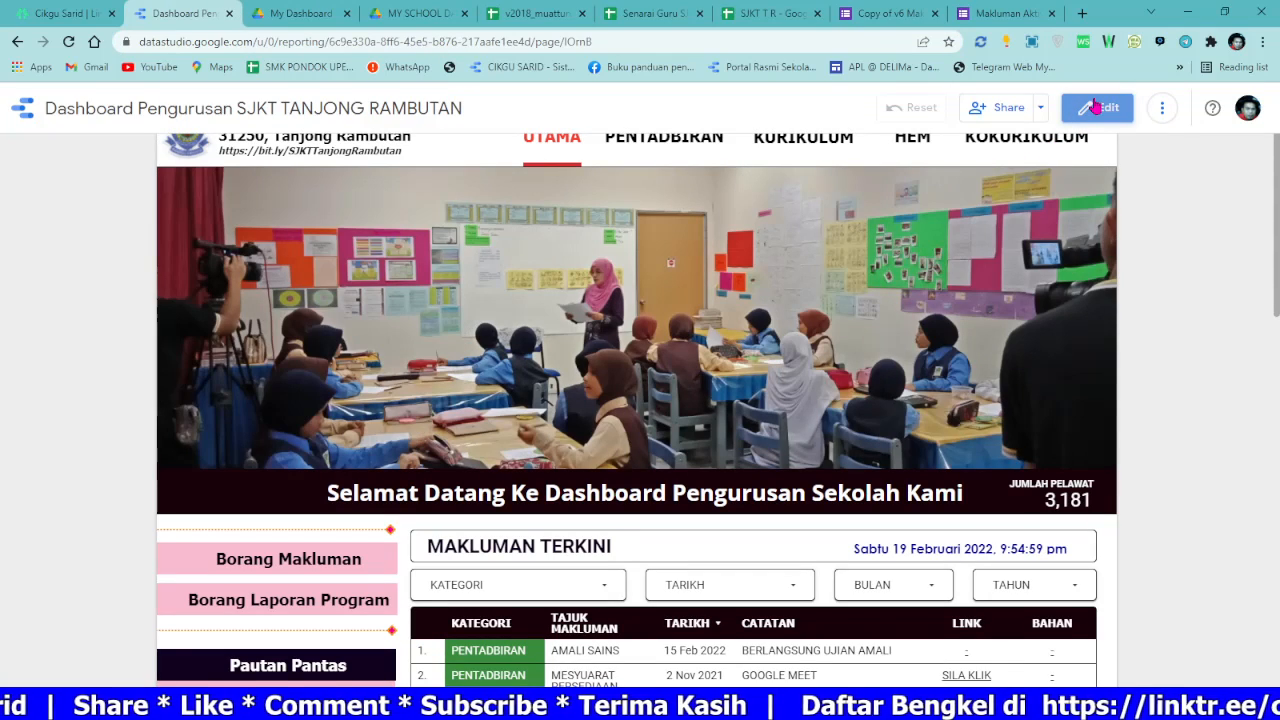
{"action": "left_click", "coordinate": [1096, 107]}
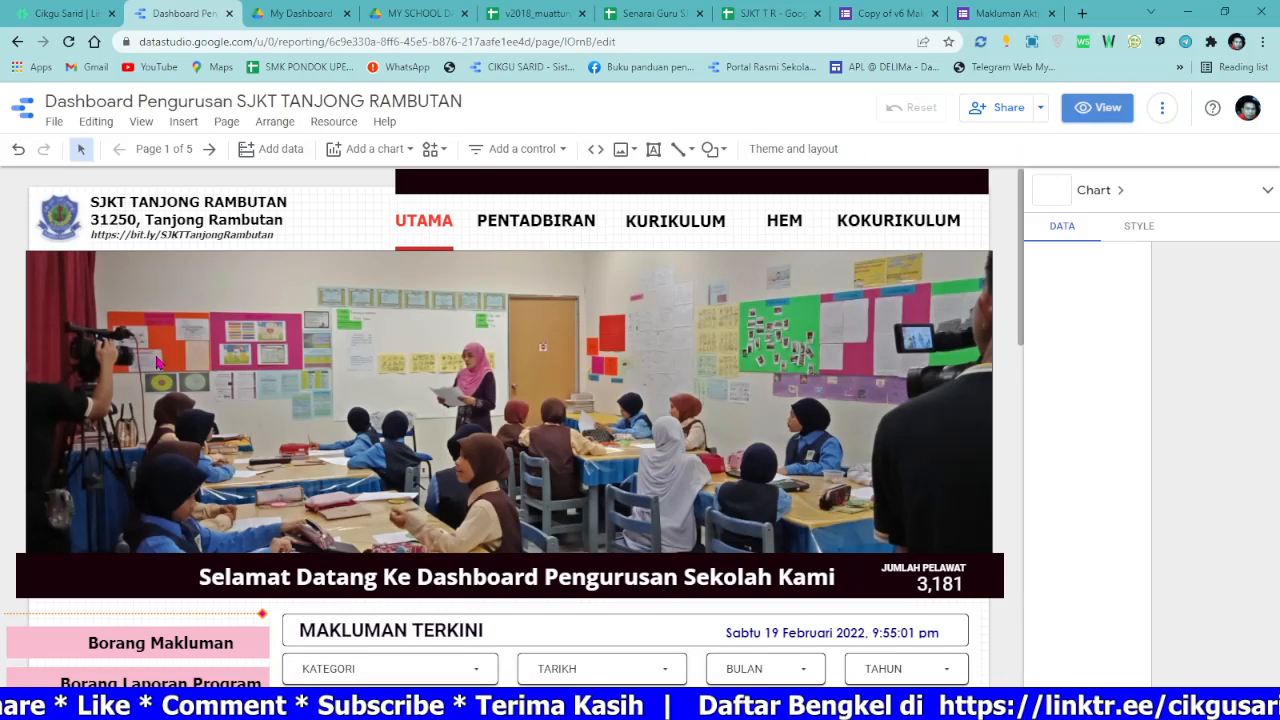
{"action": "scroll", "coordinate": [115, 445], "scroll_direction": "down", "scroll_amount": 2}
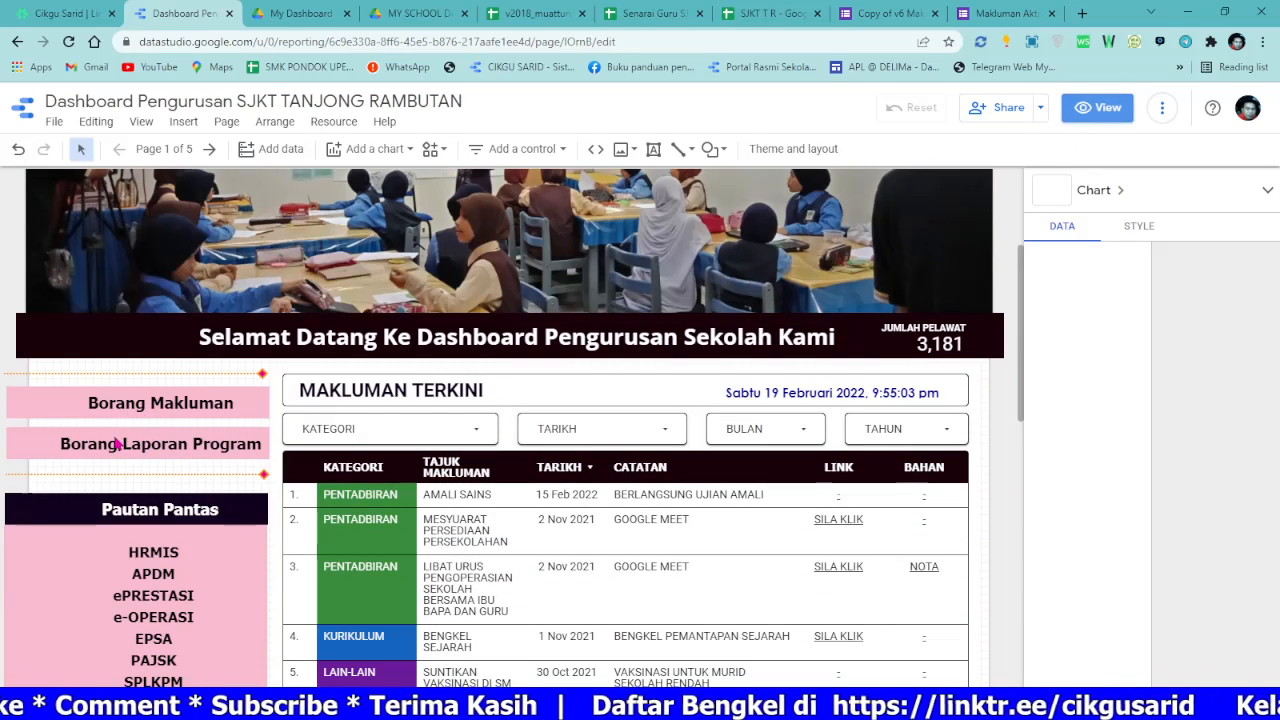
{"action": "left_click", "coordinate": [985, 12]}
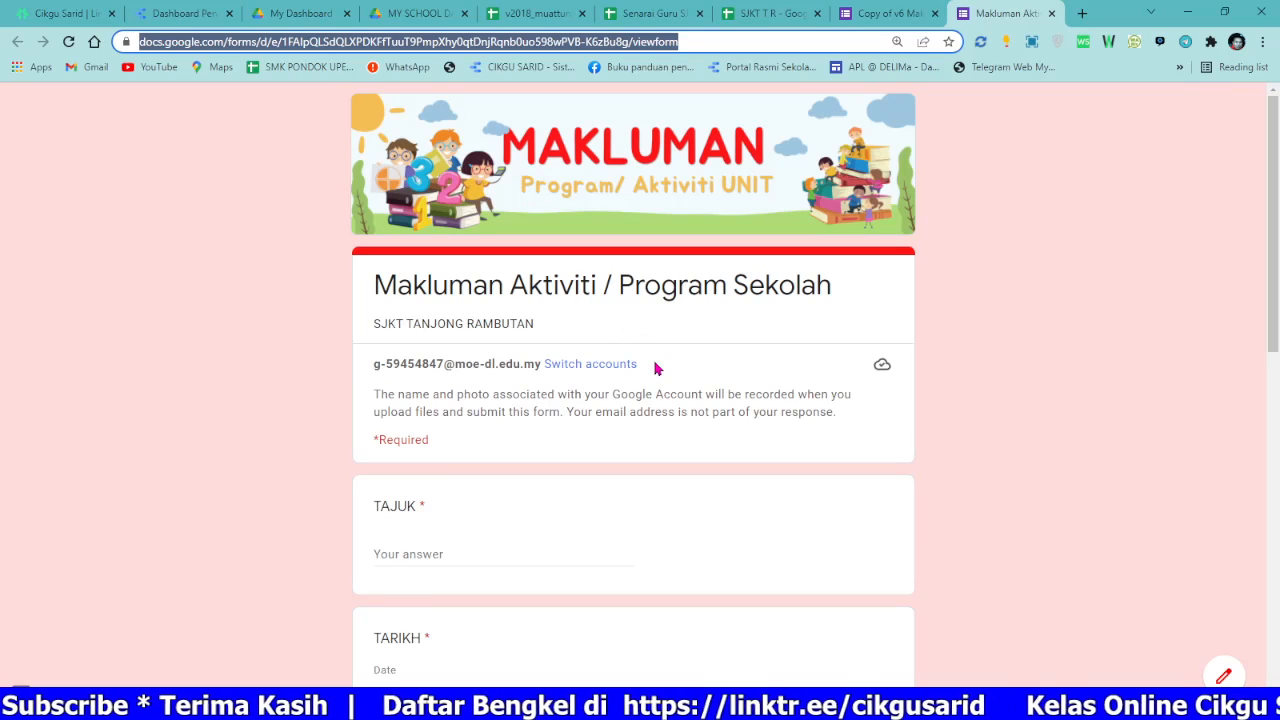
{"action": "left_click", "coordinate": [180, 14]}
{"action": "scroll", "coordinate": [153, 405], "scroll_direction": "down", "scroll_amount": 1}
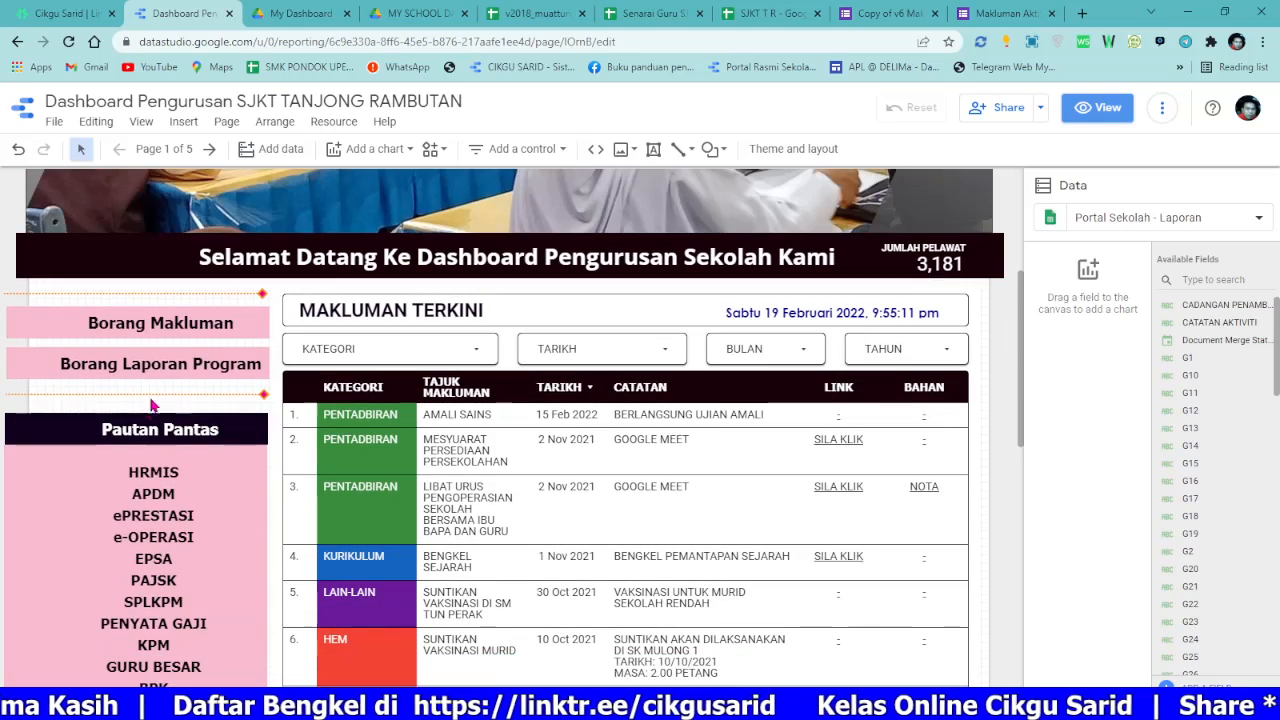
Step: Try to replace the link on the Borang Laporan Program text with the copied form link, opening in a new tab
{"action": "left_click", "coordinate": [121, 364]}
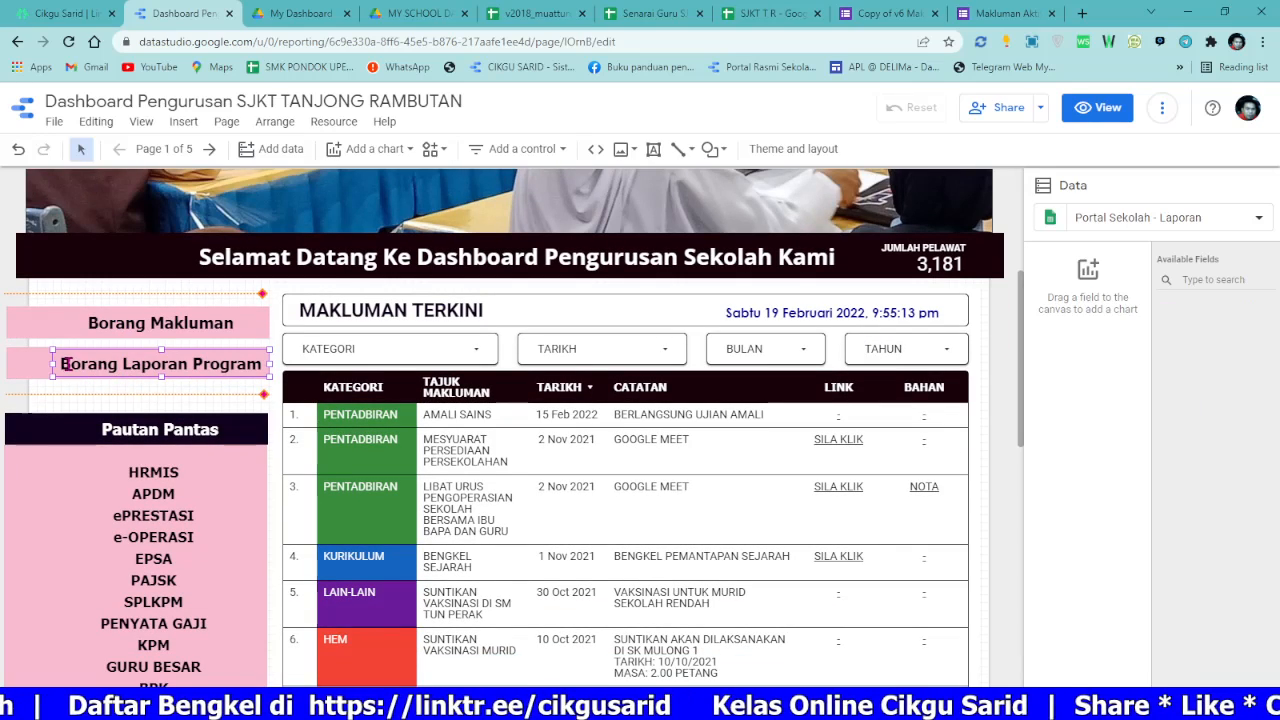
{"action": "left_click_drag", "start_coordinate": [62, 364], "coordinate": [183, 370]}
{"action": "left_click", "coordinate": [187, 369]}
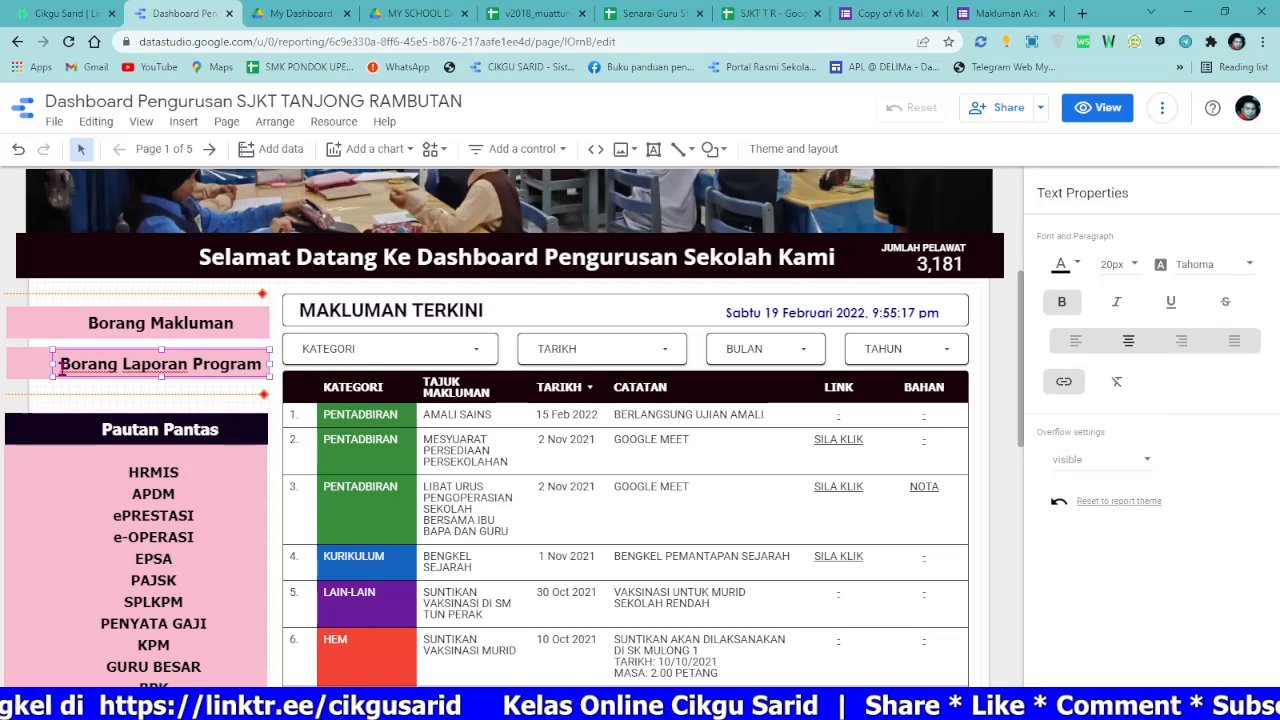
{"action": "left_click_drag", "start_coordinate": [61, 366], "coordinate": [262, 367]}
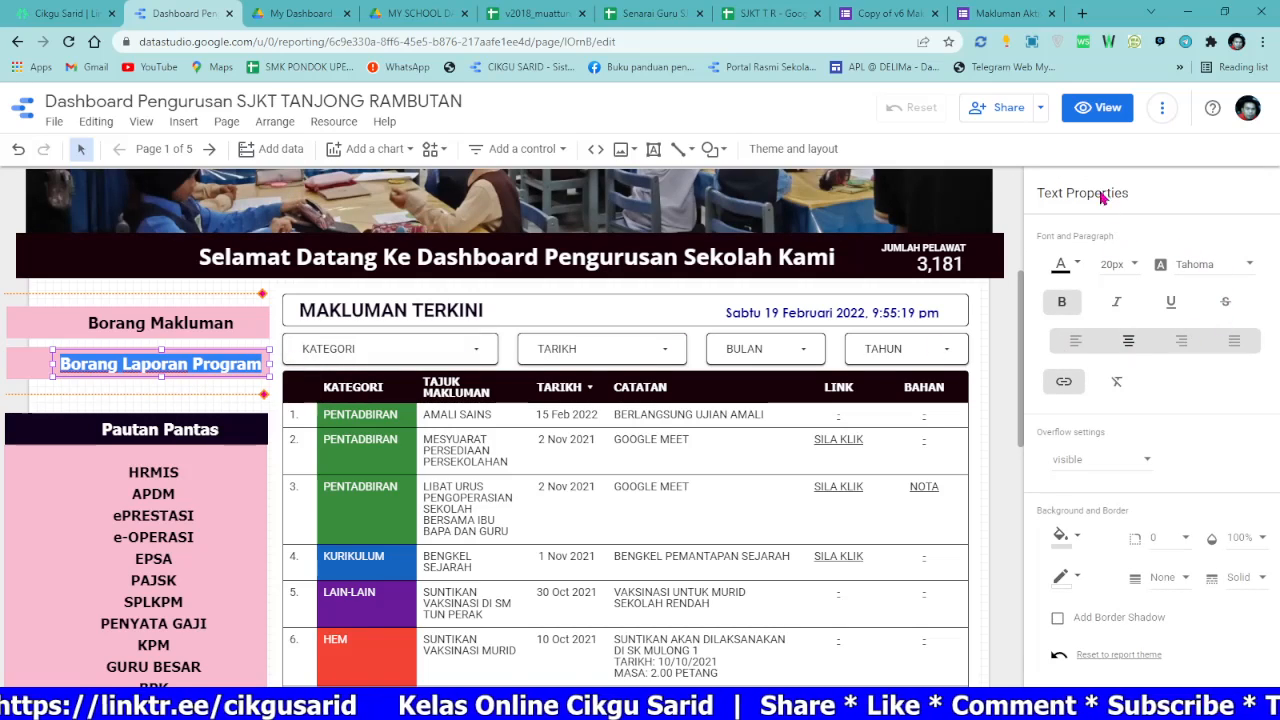
{"action": "left_click", "coordinate": [1064, 381]}
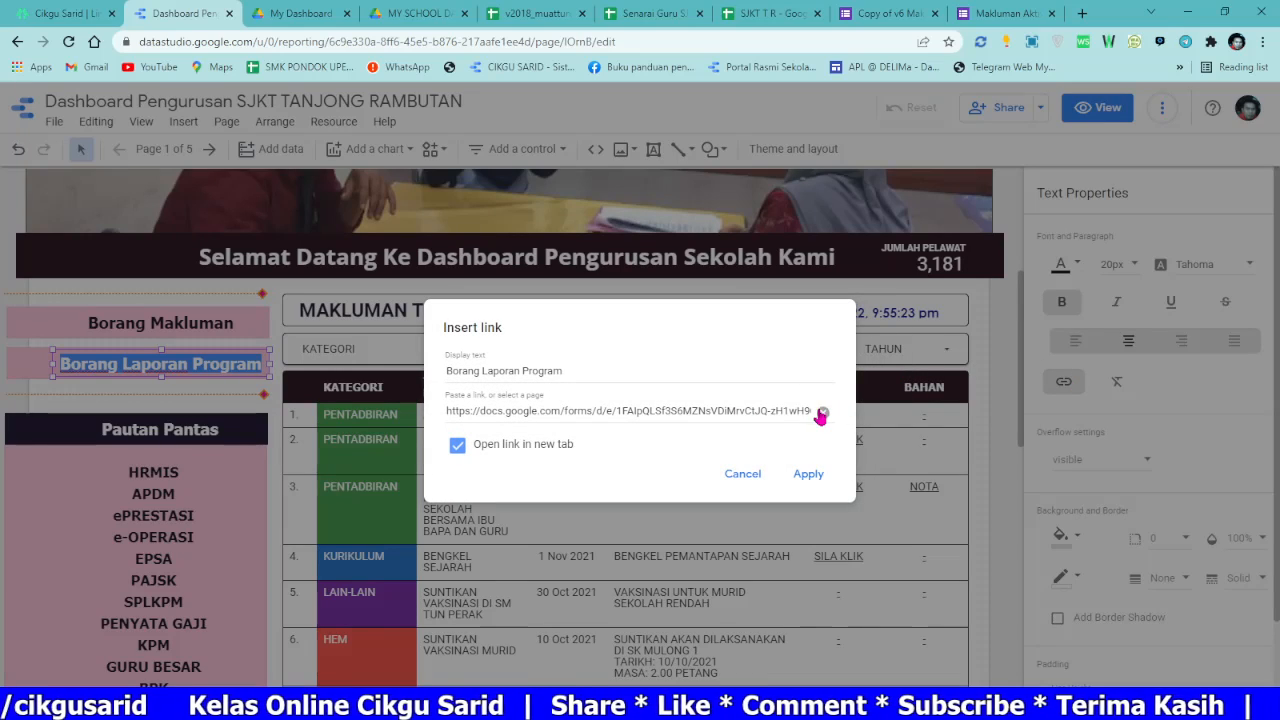
{"action": "left_click", "coordinate": [822, 413]}
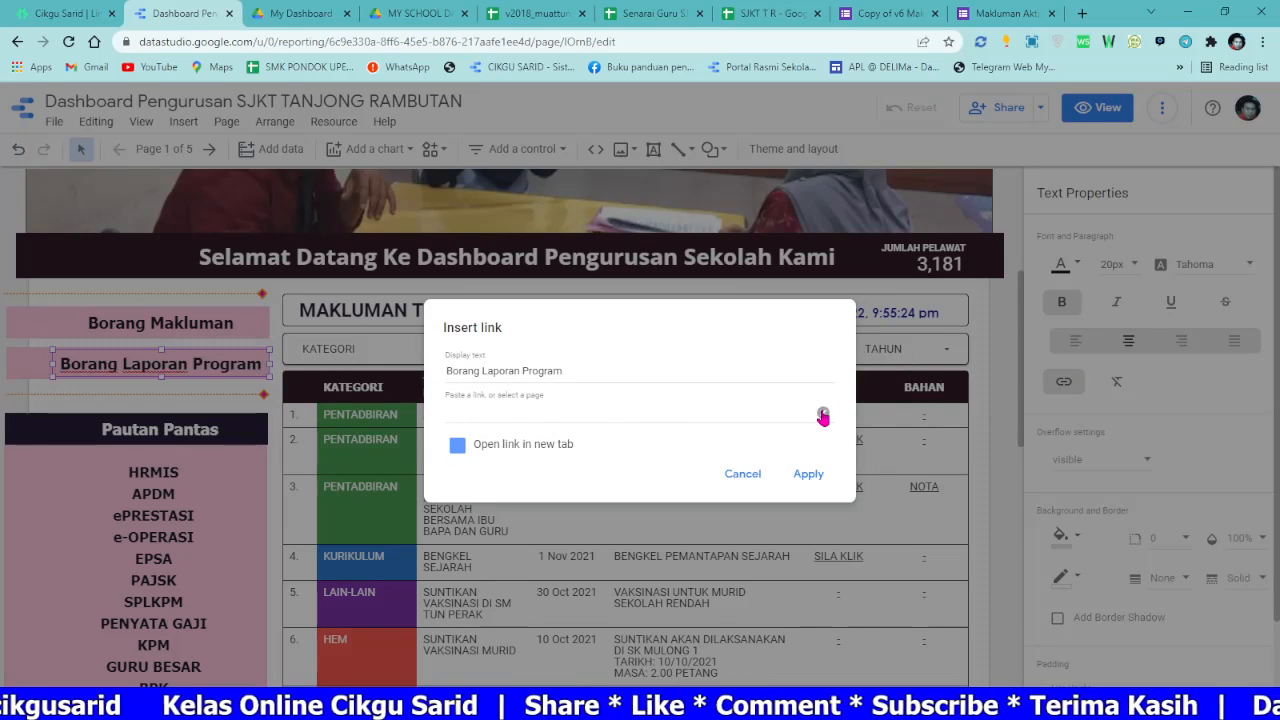
{"action": "left_click", "coordinate": [455, 445]}
{"action": "left_click", "coordinate": [491, 412]}
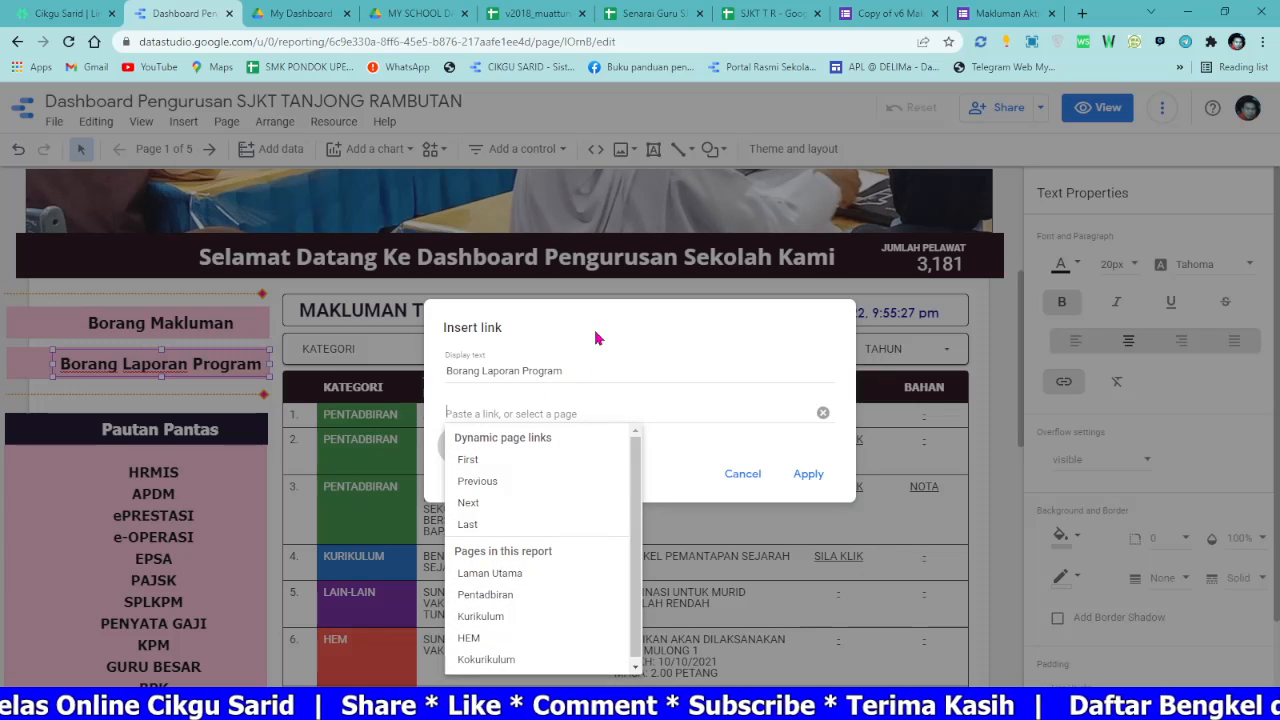
{"action": "key", "text": "ctrl+v"}
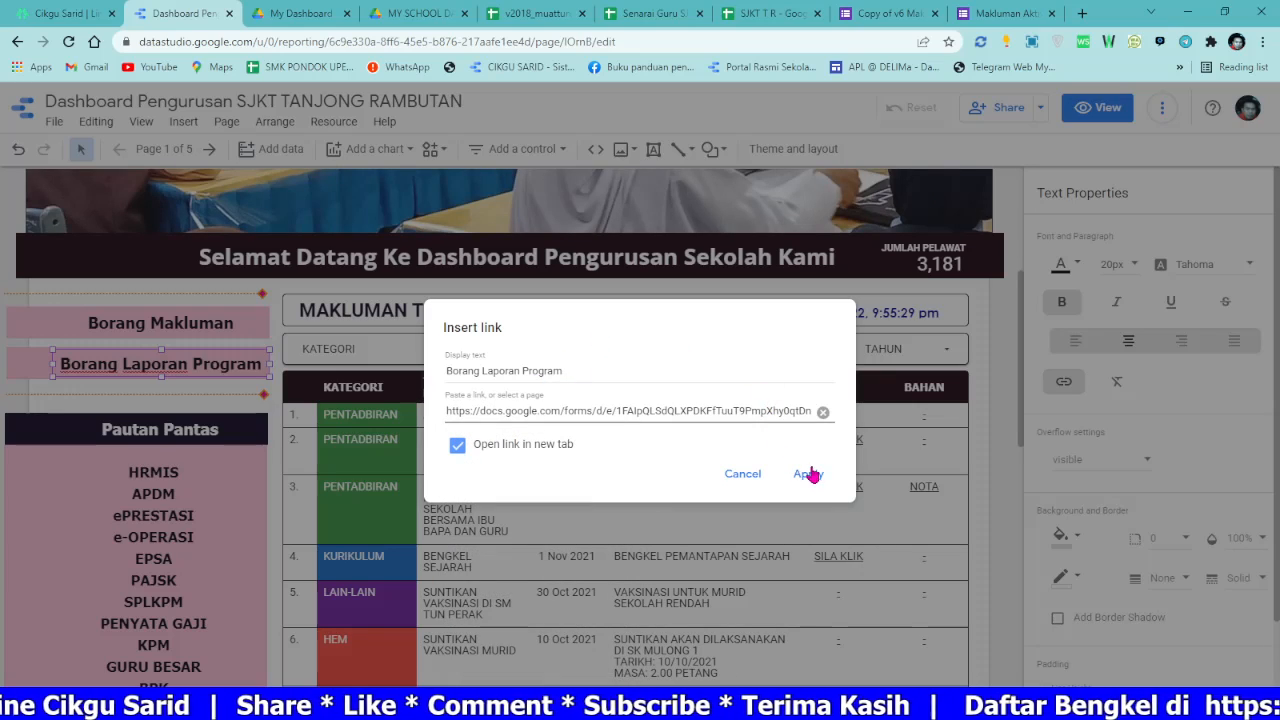
{"action": "left_click", "coordinate": [808, 474]}
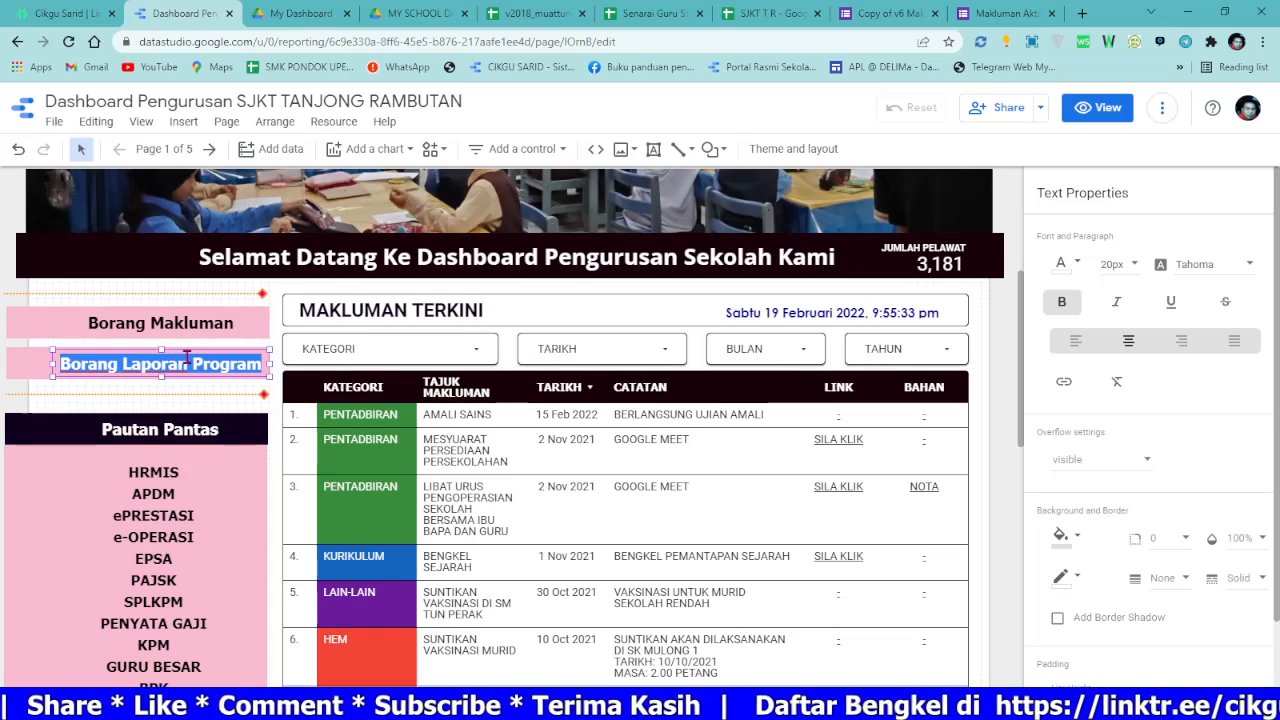
Step: Check the Borang Laporan Program text in view mode and return to editing
{"action": "left_click", "coordinate": [1097, 107]}
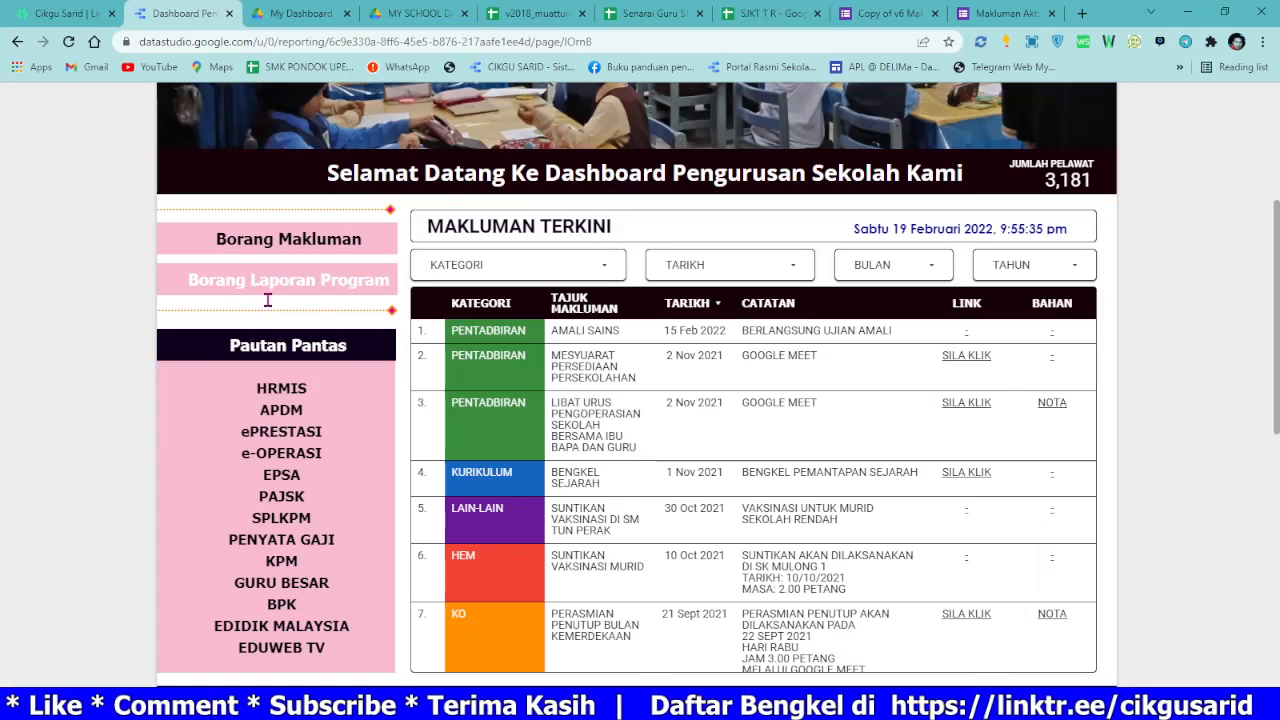
{"action": "scroll", "coordinate": [1110, 92], "scroll_direction": "up", "scroll_amount": 3}
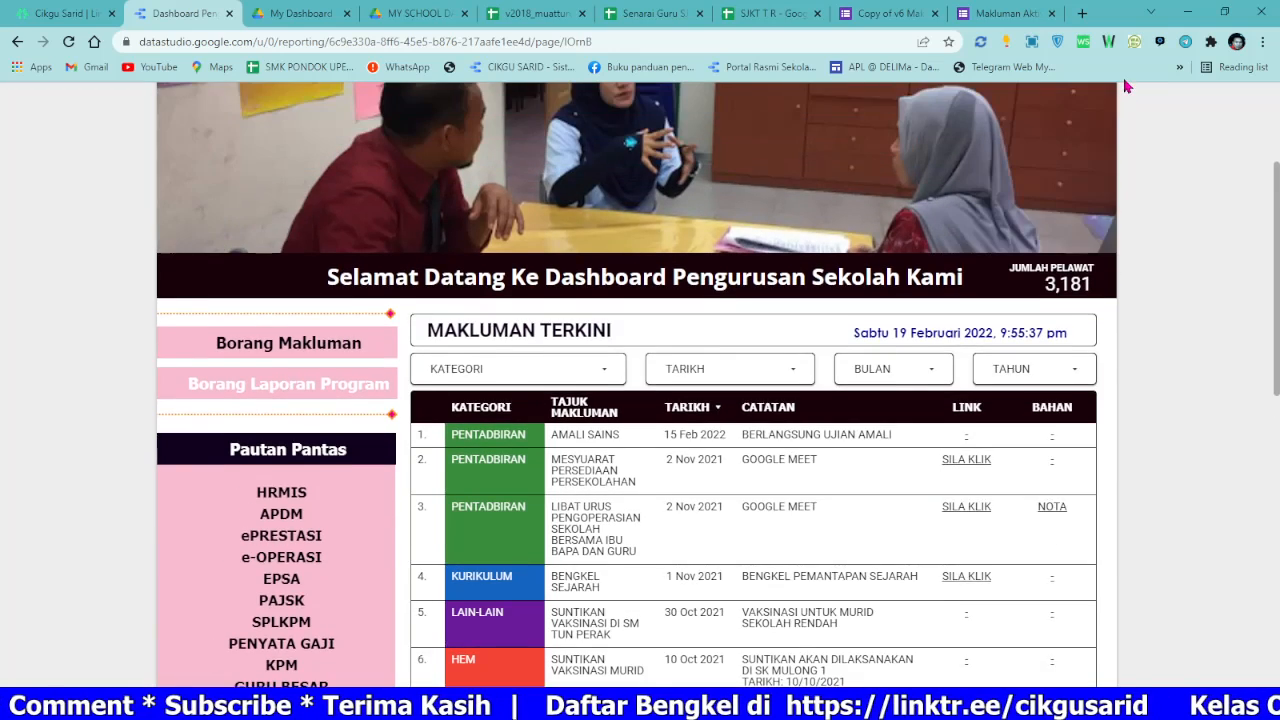
{"action": "scroll", "coordinate": [1106, 95], "scroll_direction": "up", "scroll_amount": 1}
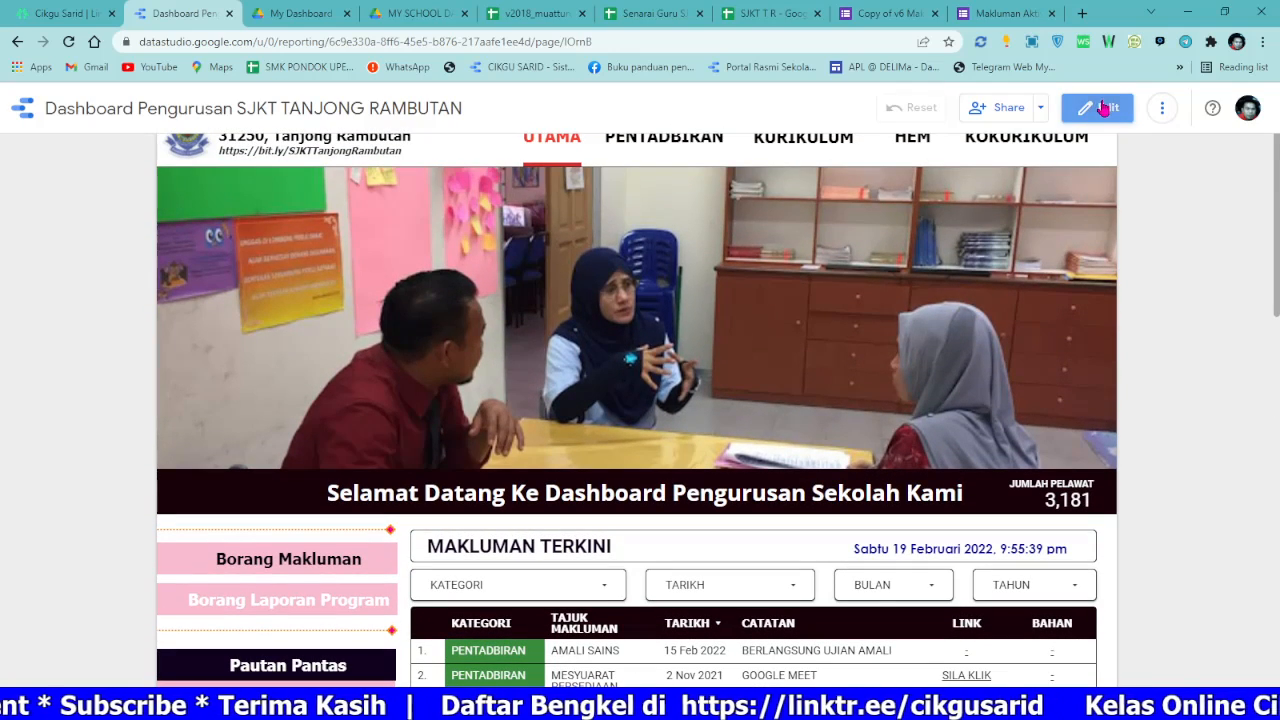
{"action": "key", "text": "ctrl+shift+e"}
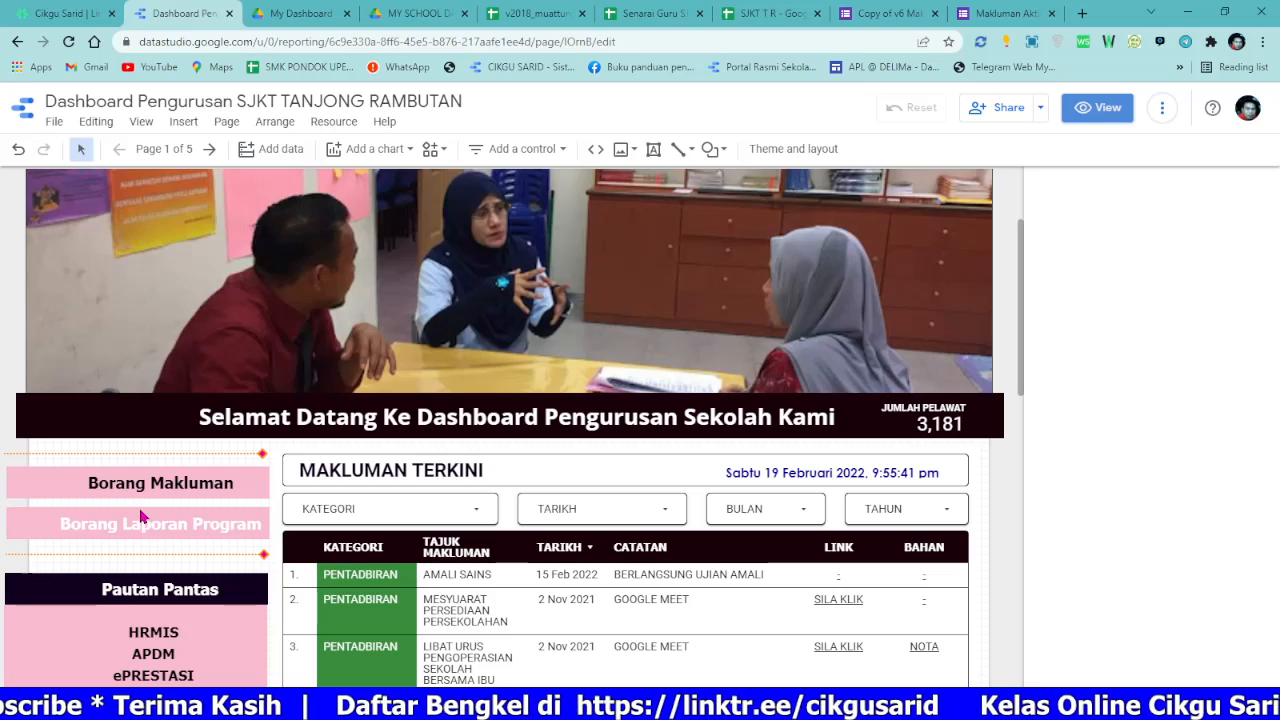
Step: Try again to insert the copied form link on the Borang Laporan Program text, opening in a new tab
{"action": "left_click", "coordinate": [64, 526]}
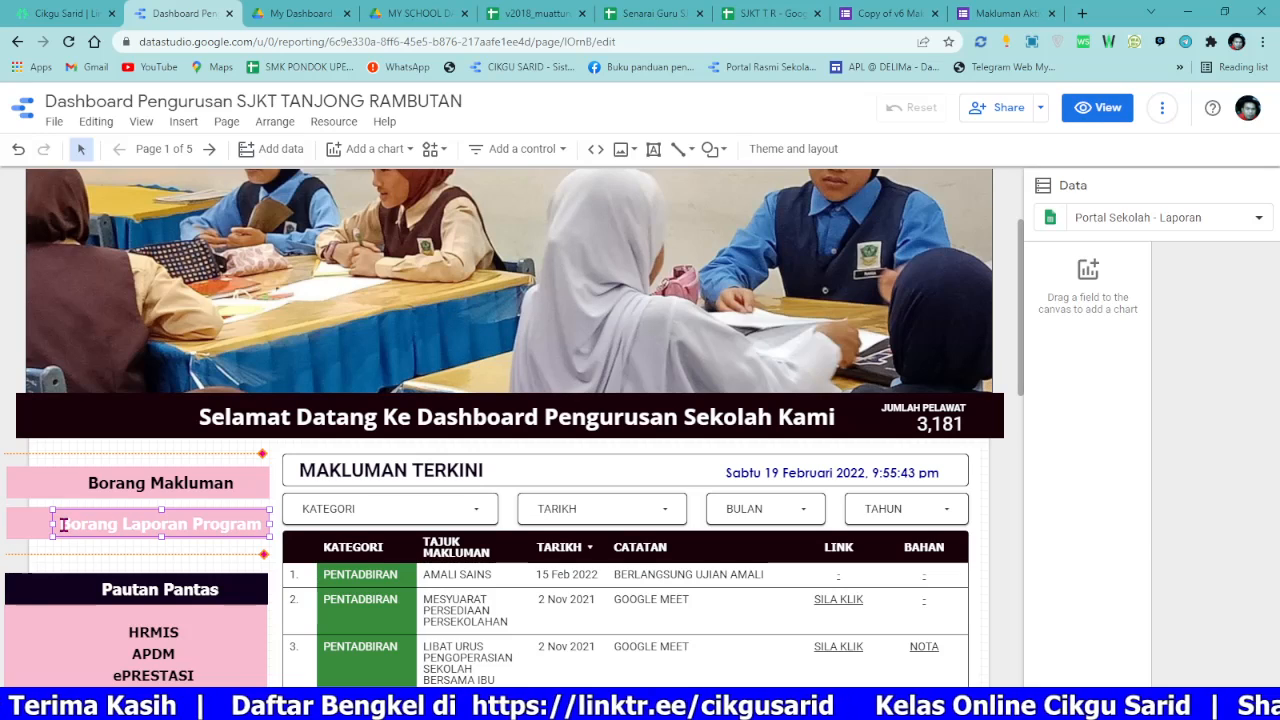
{"action": "left_click_drag", "start_coordinate": [63, 524], "coordinate": [232, 525]}
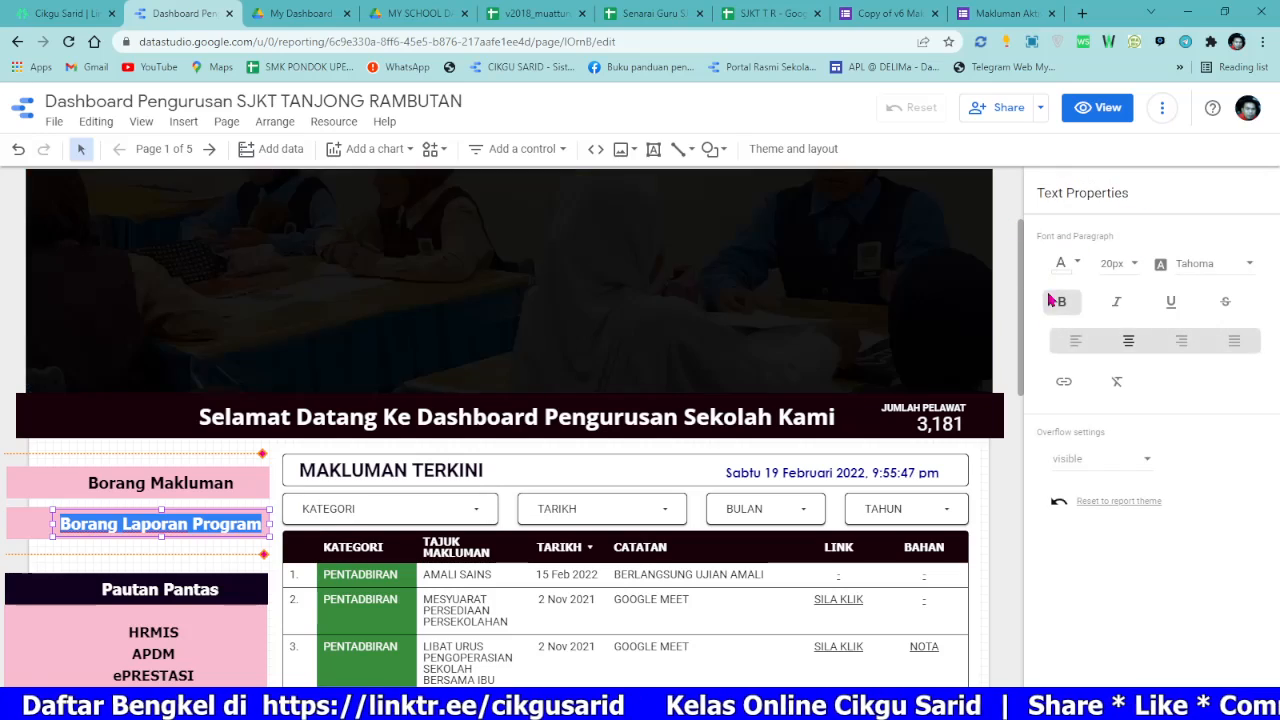
{"action": "left_click", "coordinate": [1064, 383]}
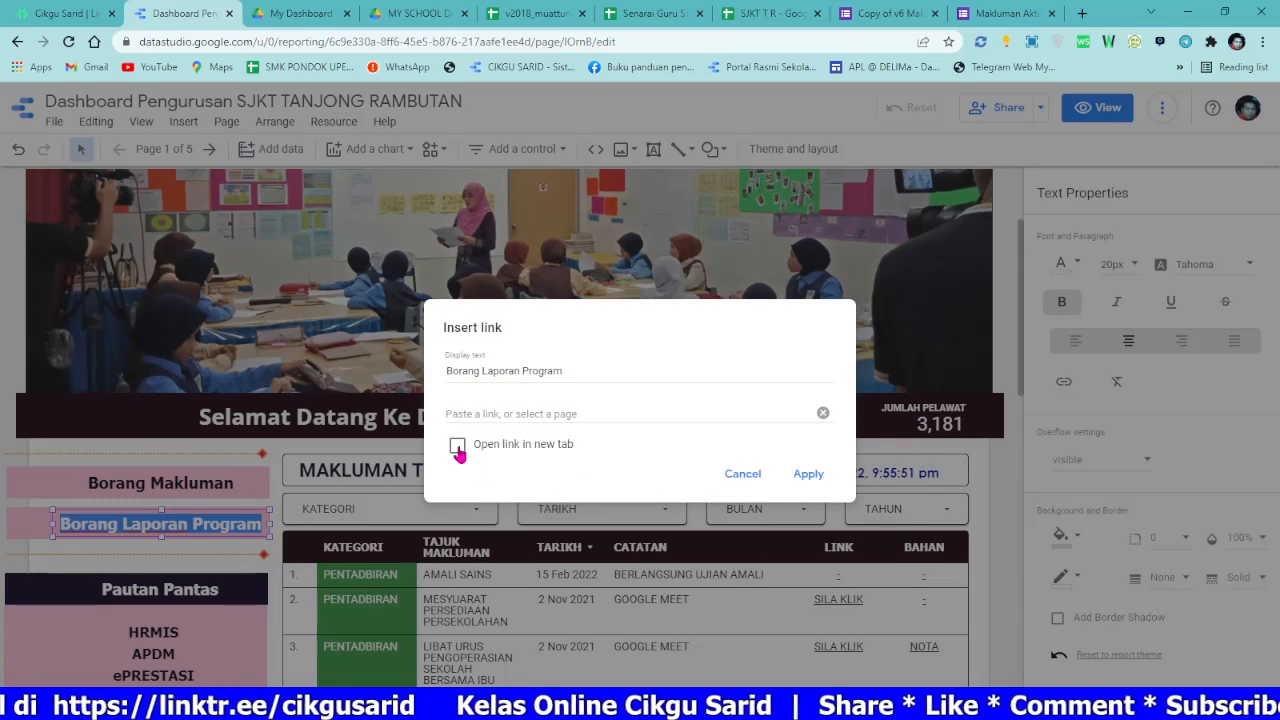
{"action": "left_click", "coordinate": [498, 414]}
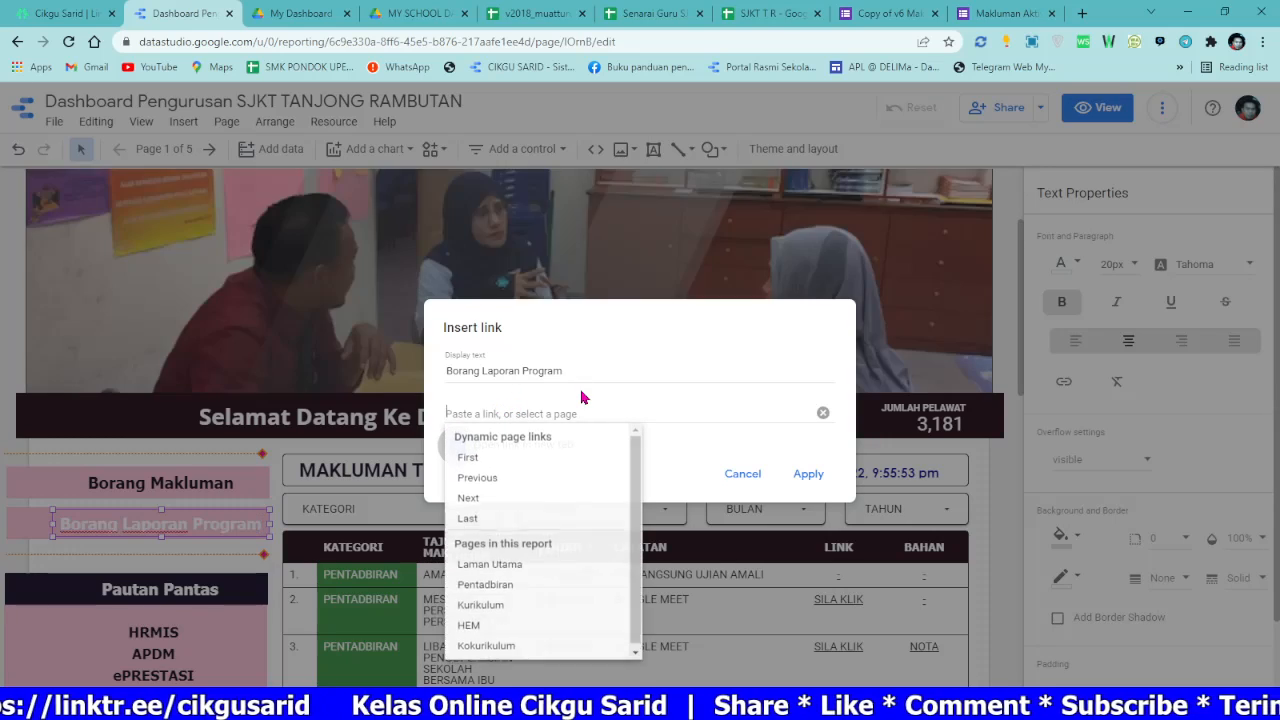
{"action": "key", "text": "ctrl+v"}
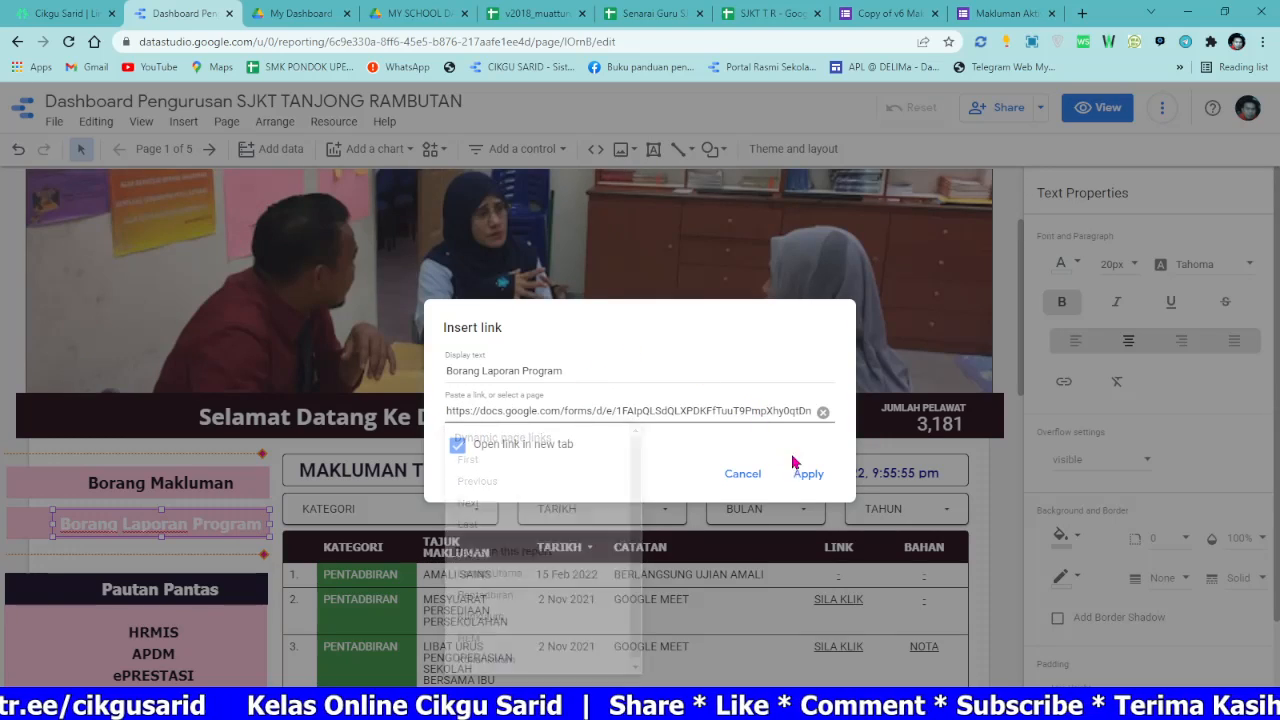
{"action": "left_click", "coordinate": [808, 474]}
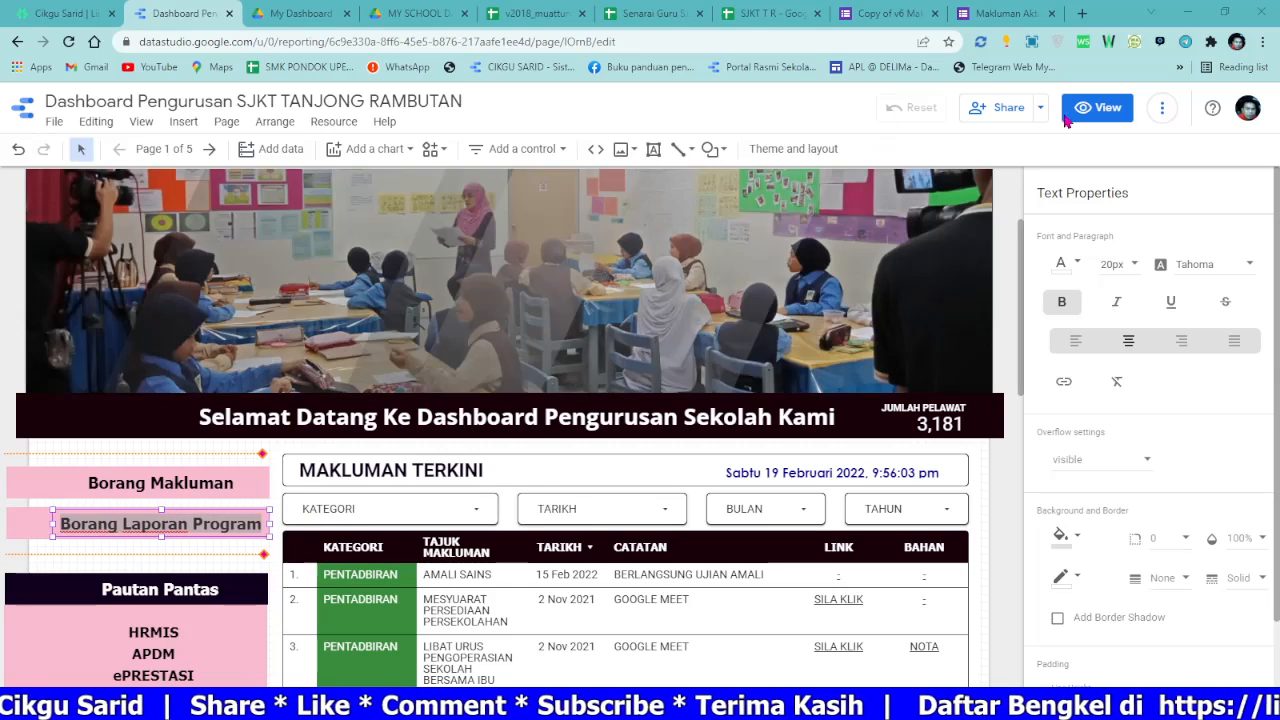
Step: Inspect the Borang Laporan Program text in view mode, reload the report and reopen it for editing
{"action": "left_click", "coordinate": [1103, 108]}
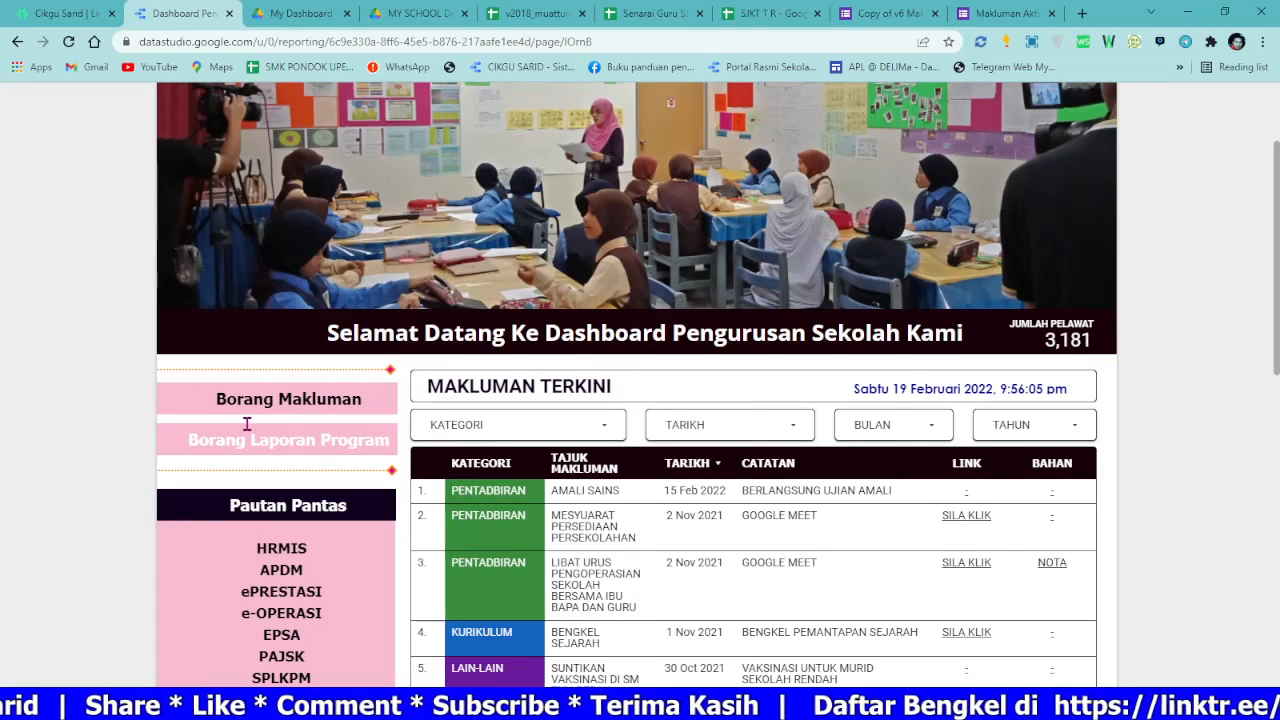
{"action": "left_click", "coordinate": [69, 50]}
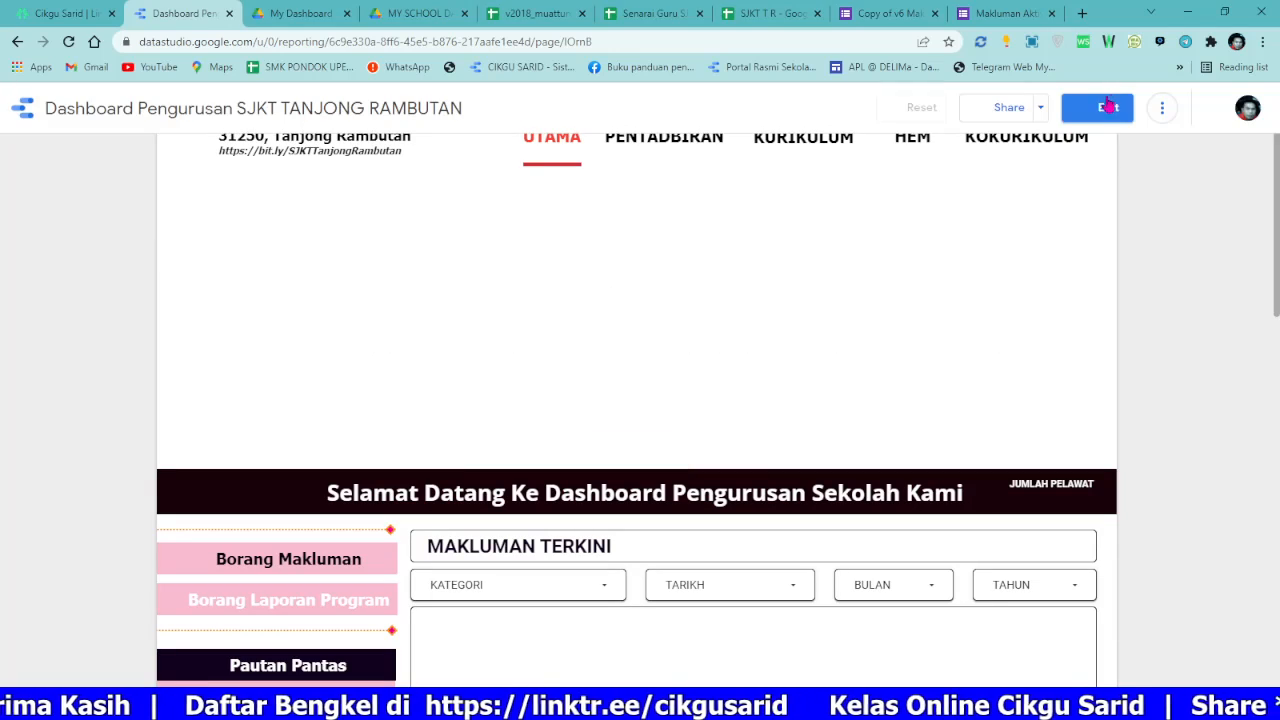
{"action": "left_click", "coordinate": [1105, 110]}
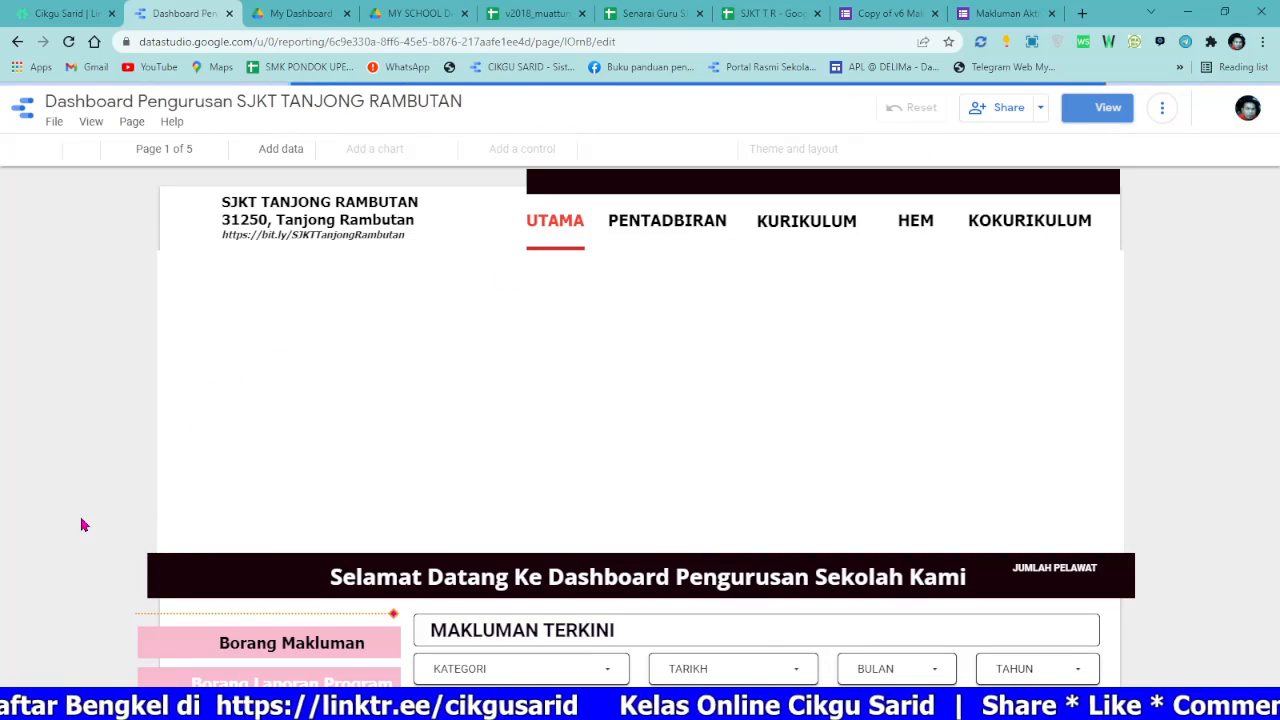
Step: Link the Borang Laporan Program text to the copied form address, opening in a new tab, and remove the text's underline
{"action": "scroll", "coordinate": [83, 510], "scroll_direction": "down", "scroll_amount": 2}
{"action": "scroll", "coordinate": [83, 510], "scroll_direction": "down", "scroll_amount": 1}
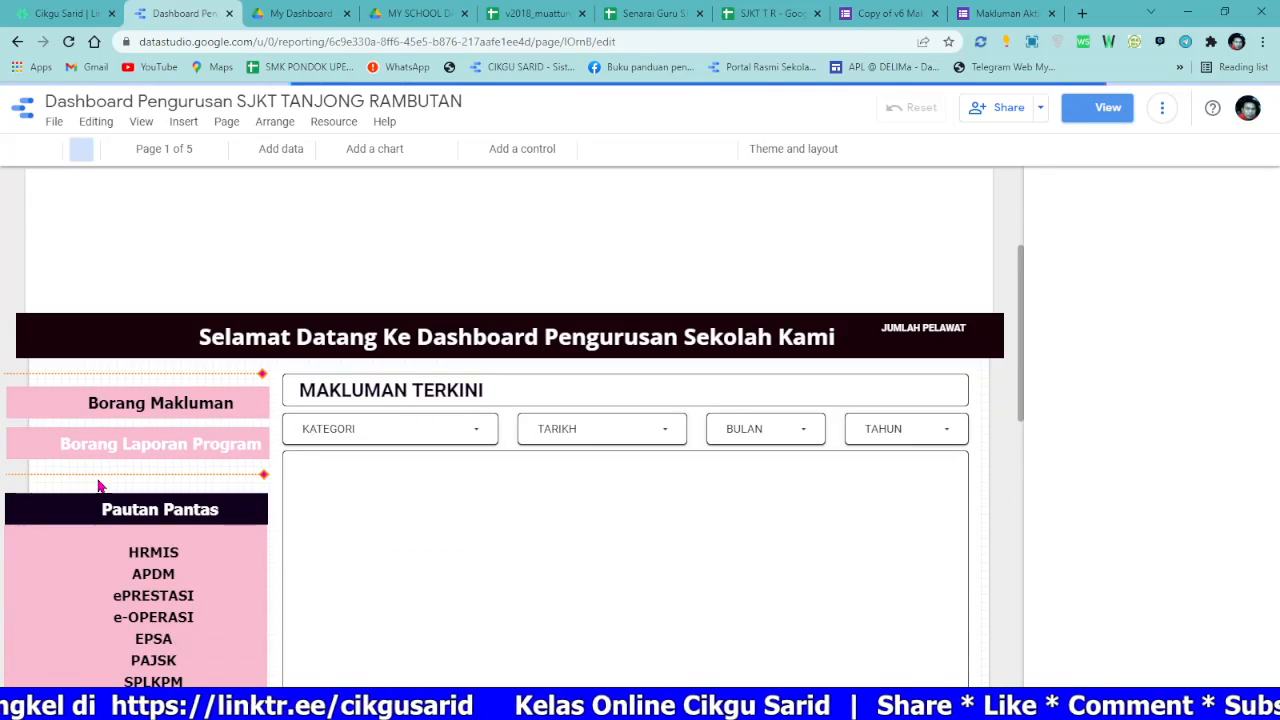
{"action": "left_click", "coordinate": [62, 443]}
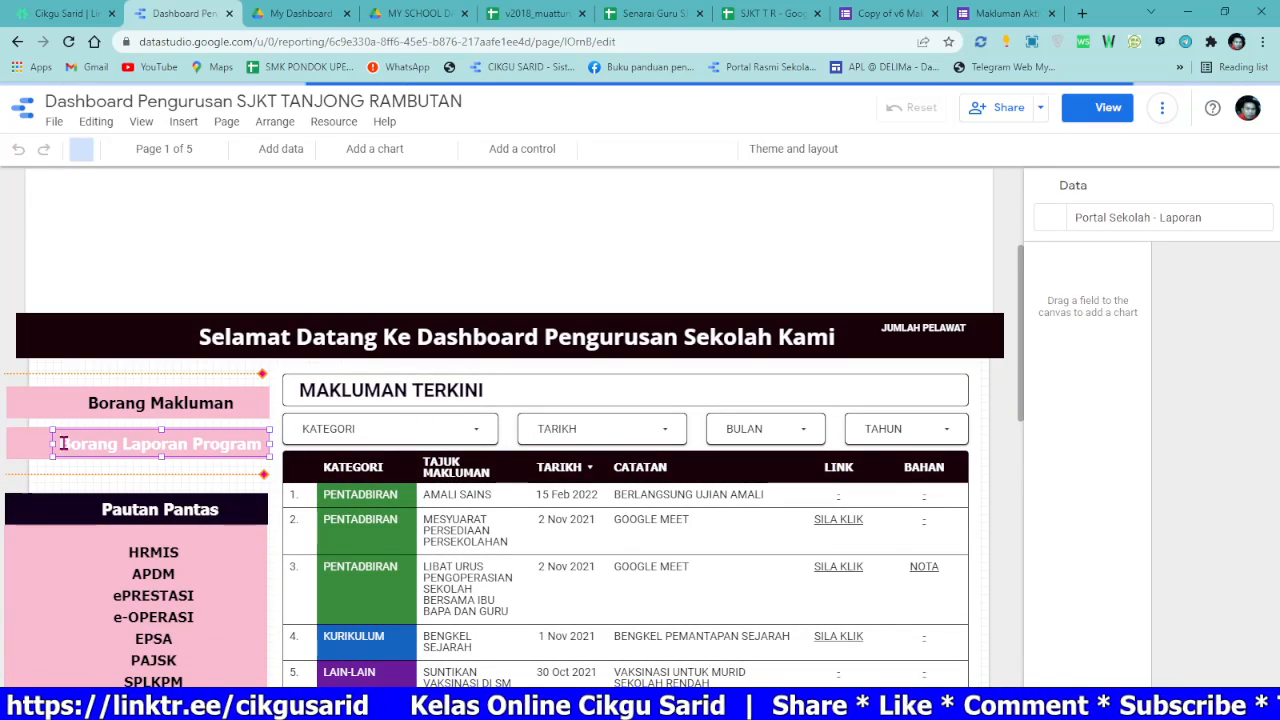
{"action": "double_click", "coordinate": [62, 443]}
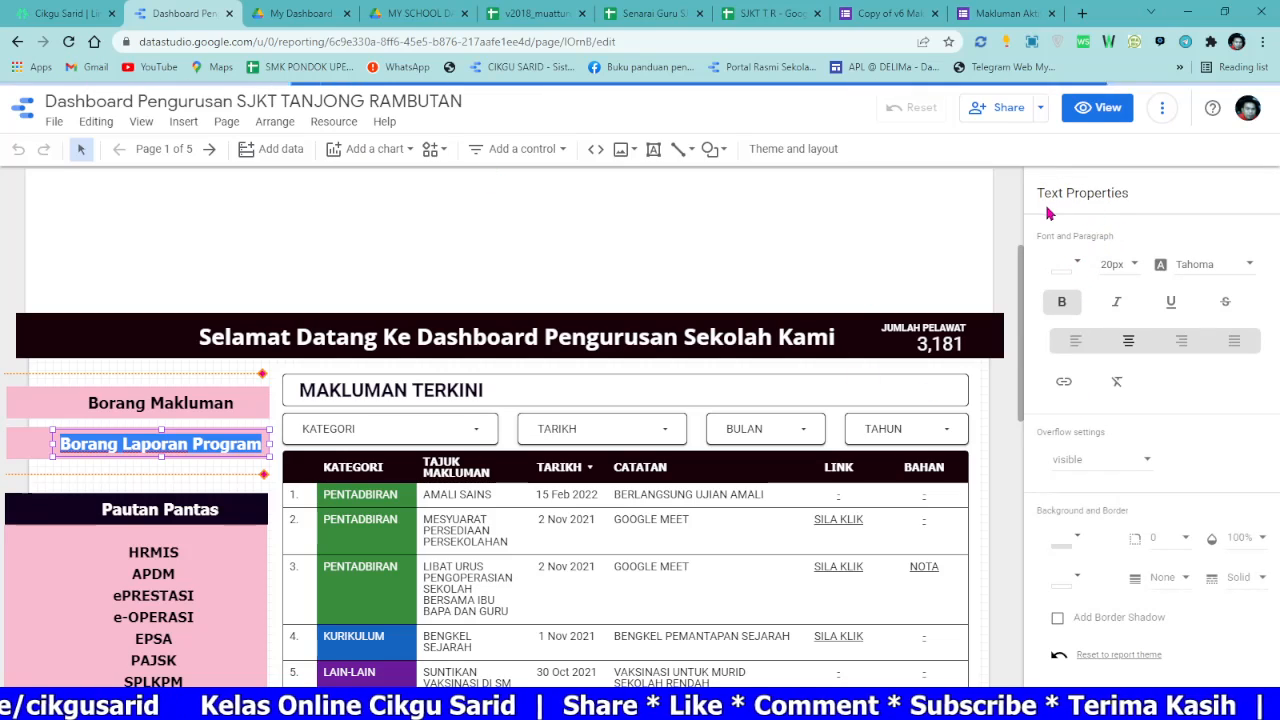
{"action": "left_click", "coordinate": [1064, 387]}
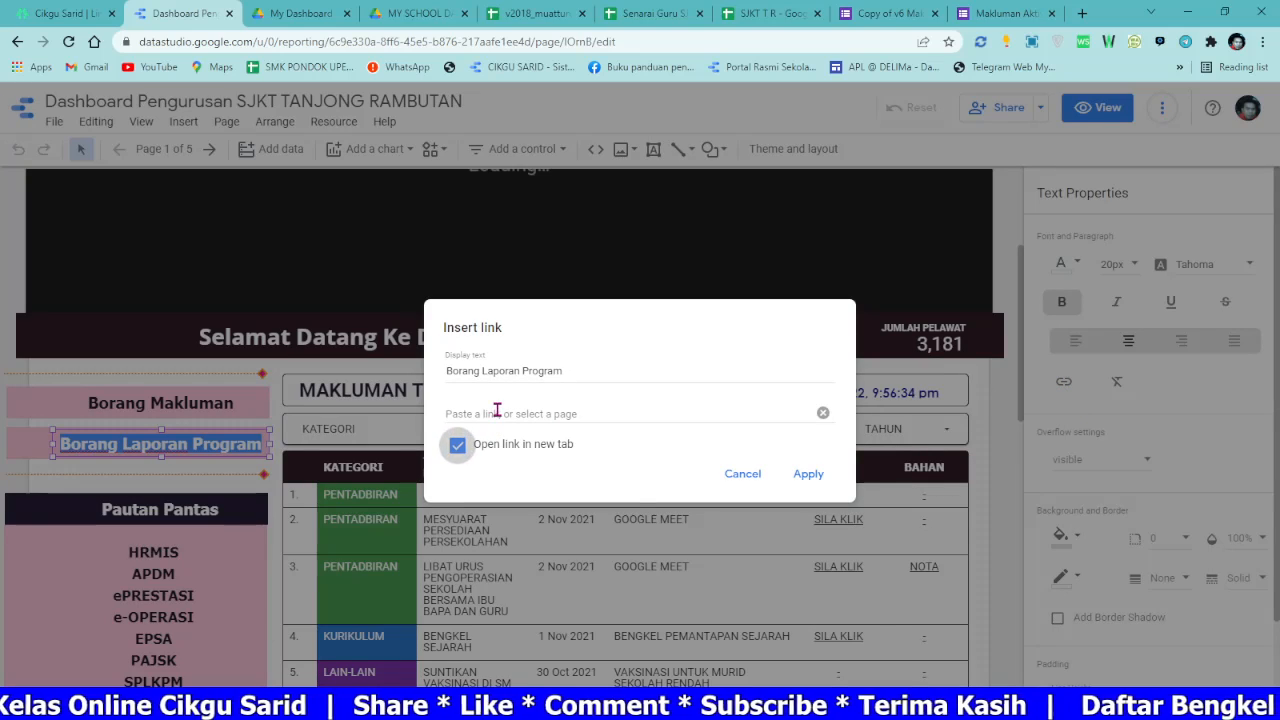
{"action": "left_click", "coordinate": [500, 413]}
{"action": "key", "text": "ctrl+v"}
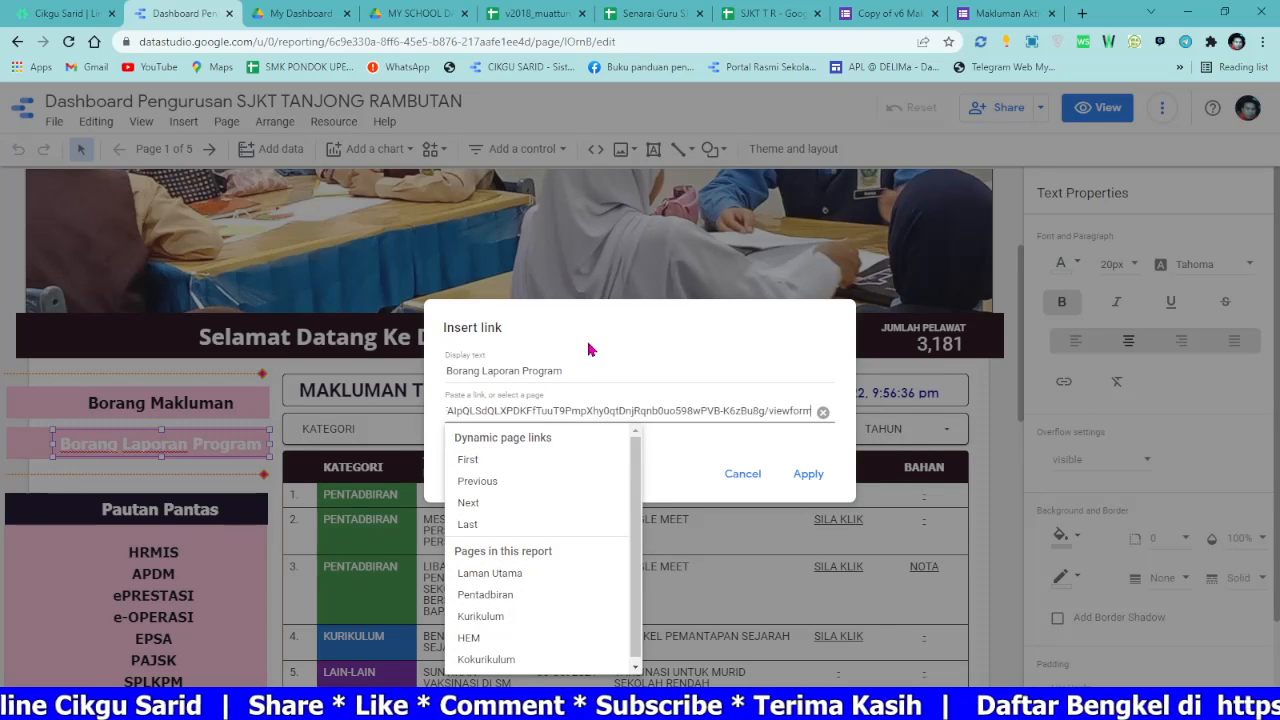
{"action": "left_click", "coordinate": [806, 473]}
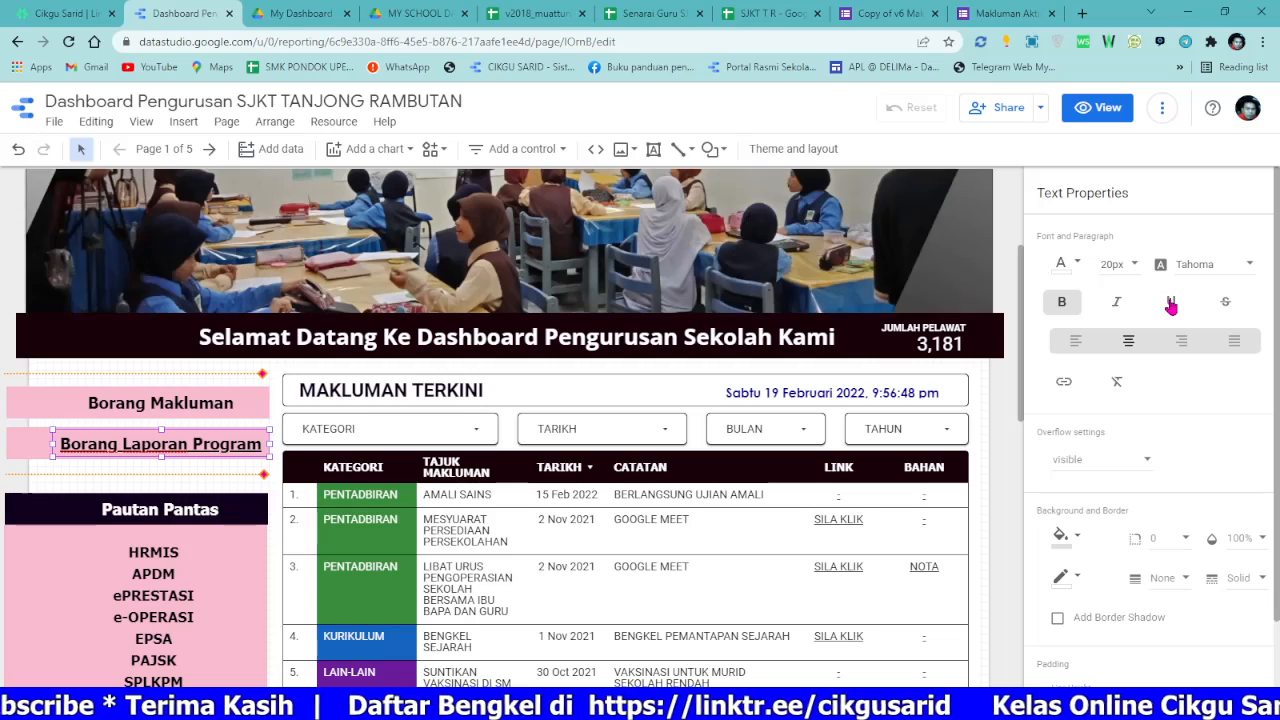
{"action": "left_click", "coordinate": [1171, 304]}
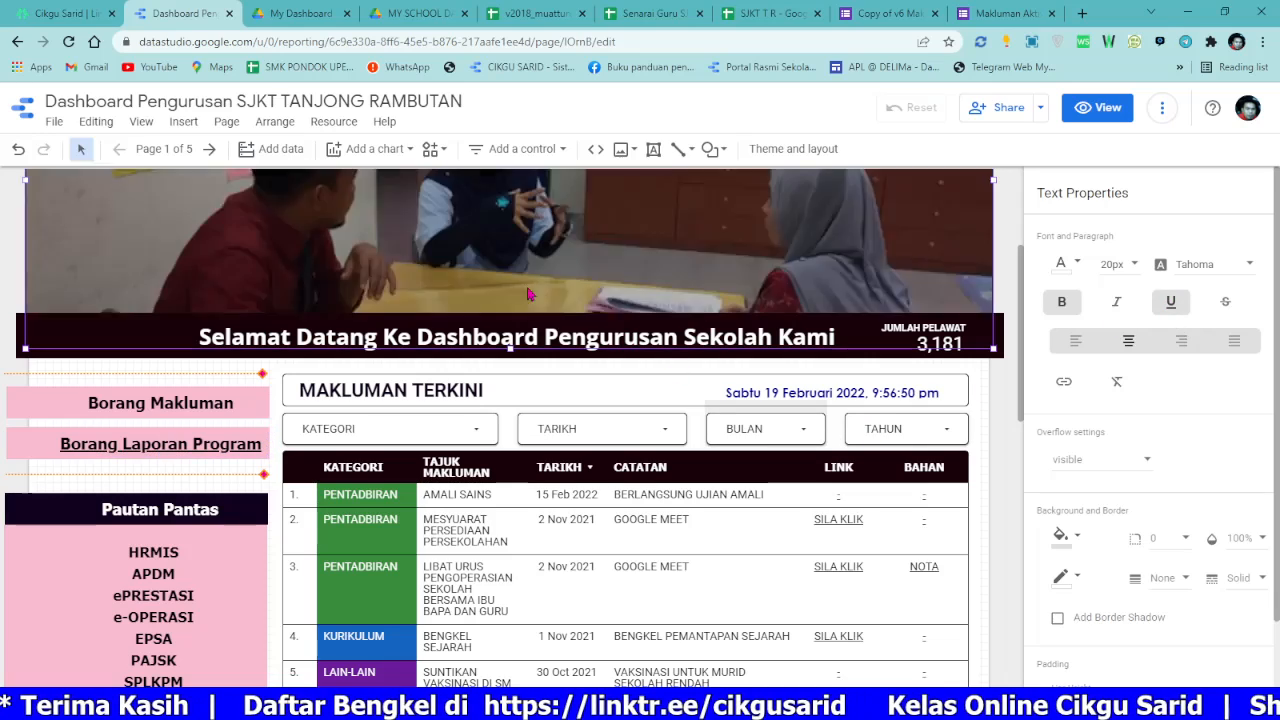
{"action": "left_click", "coordinate": [1172, 308]}
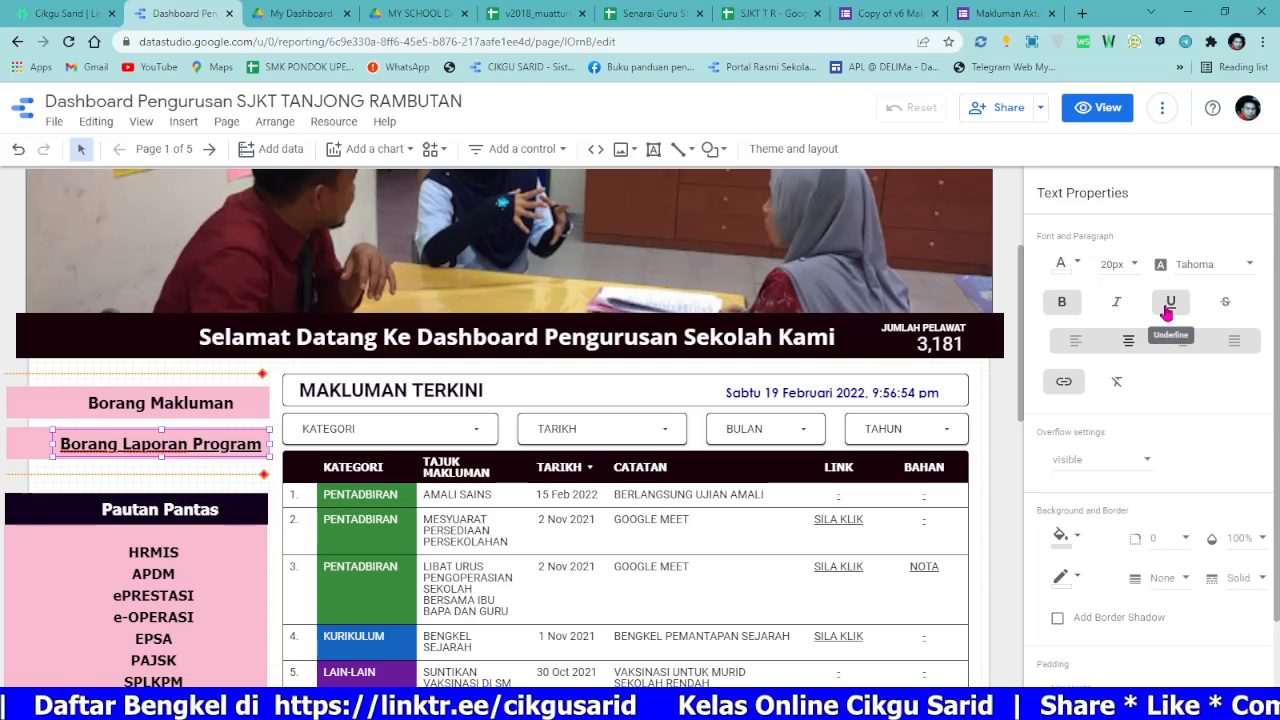
Step: Test the Borang Laporan Program link in view mode, look through the form it opens and return to the report
{"action": "left_click", "coordinate": [1097, 107]}
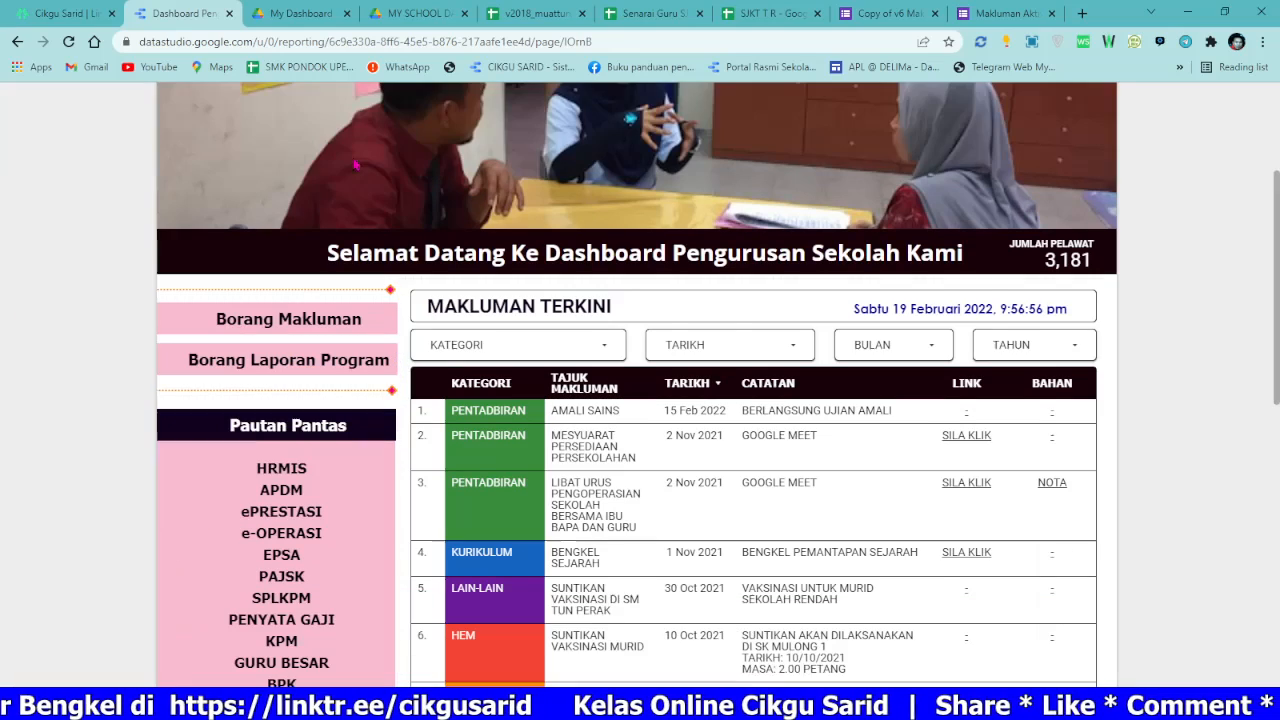
{"action": "left_click", "coordinate": [302, 368]}
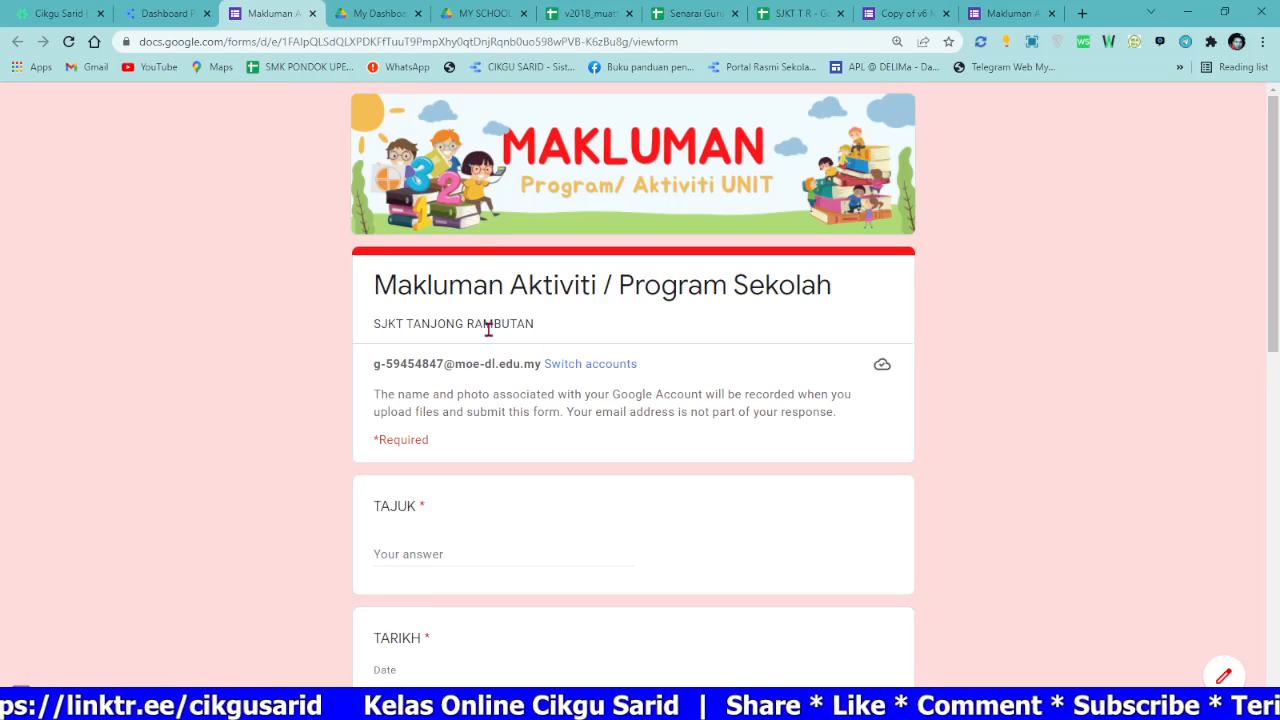
{"action": "left_click_drag", "start_coordinate": [535, 330], "coordinate": [401, 325]}
{"action": "left_click", "coordinate": [614, 250]}
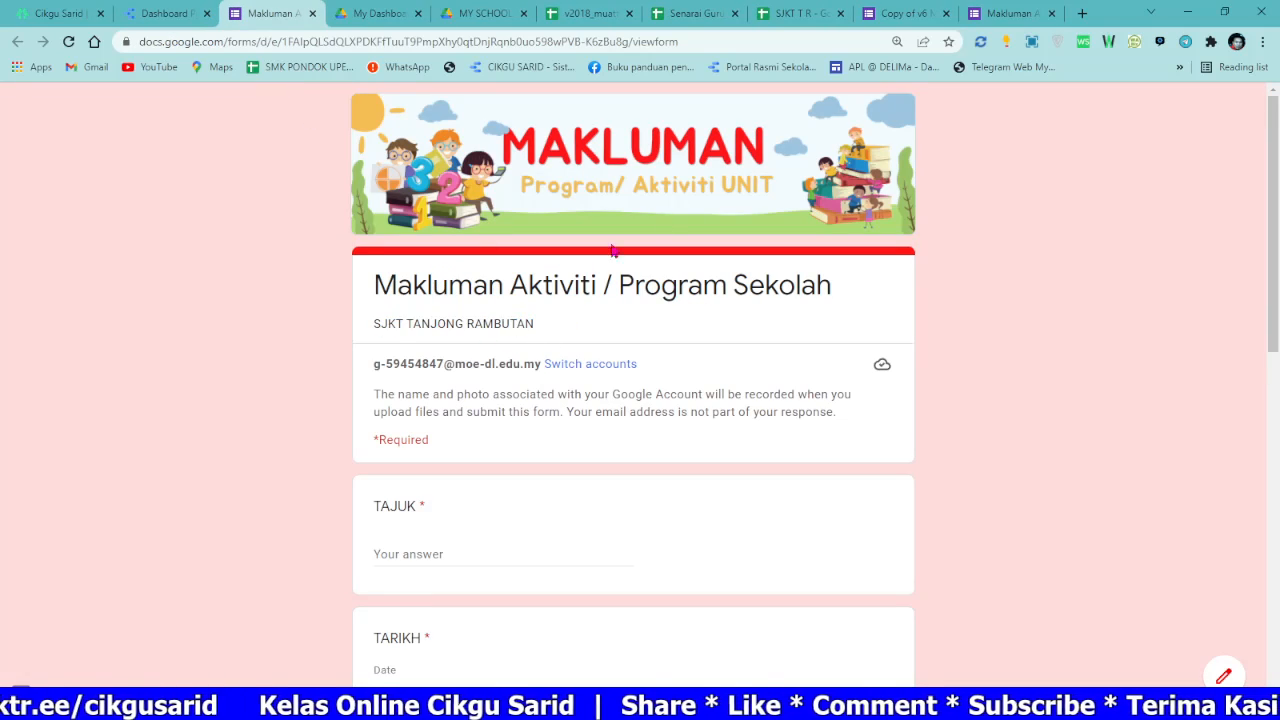
{"action": "scroll", "coordinate": [529, 366], "scroll_direction": "down", "scroll_amount": 8}
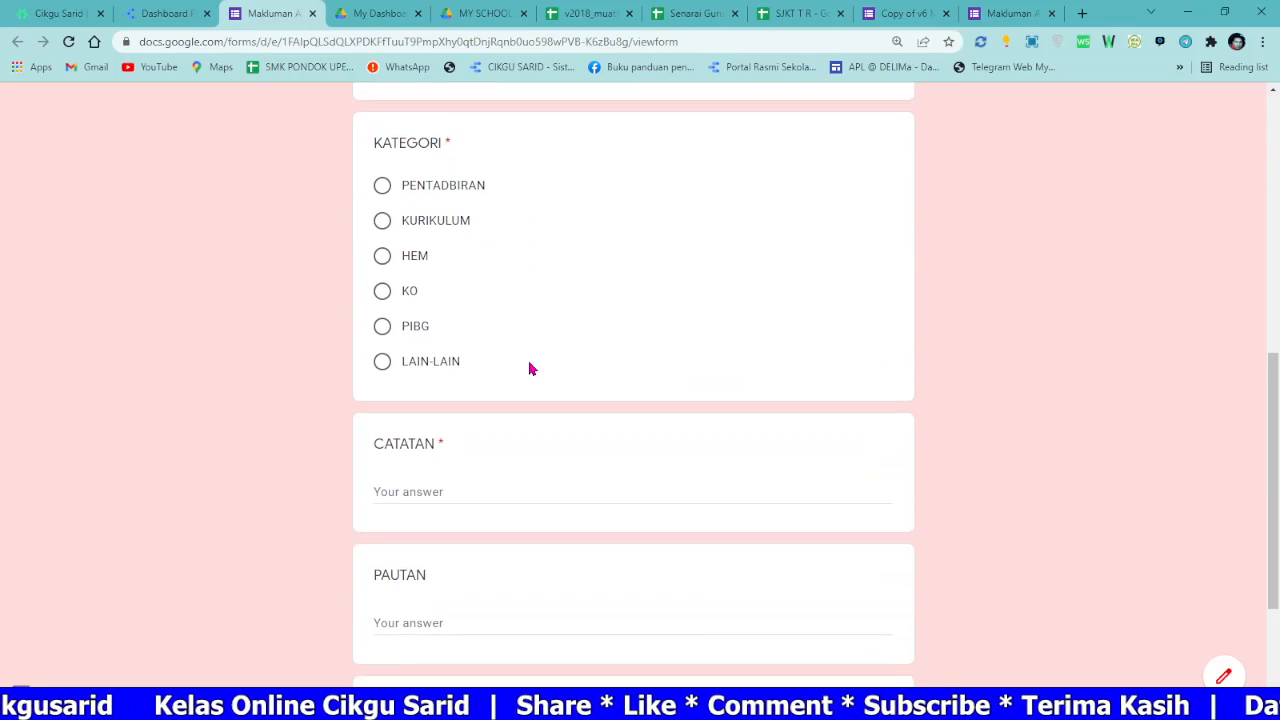
{"action": "scroll", "coordinate": [529, 366], "scroll_direction": "down", "scroll_amount": 2}
{"action": "scroll", "coordinate": [529, 366], "scroll_direction": "up", "scroll_amount": 10}
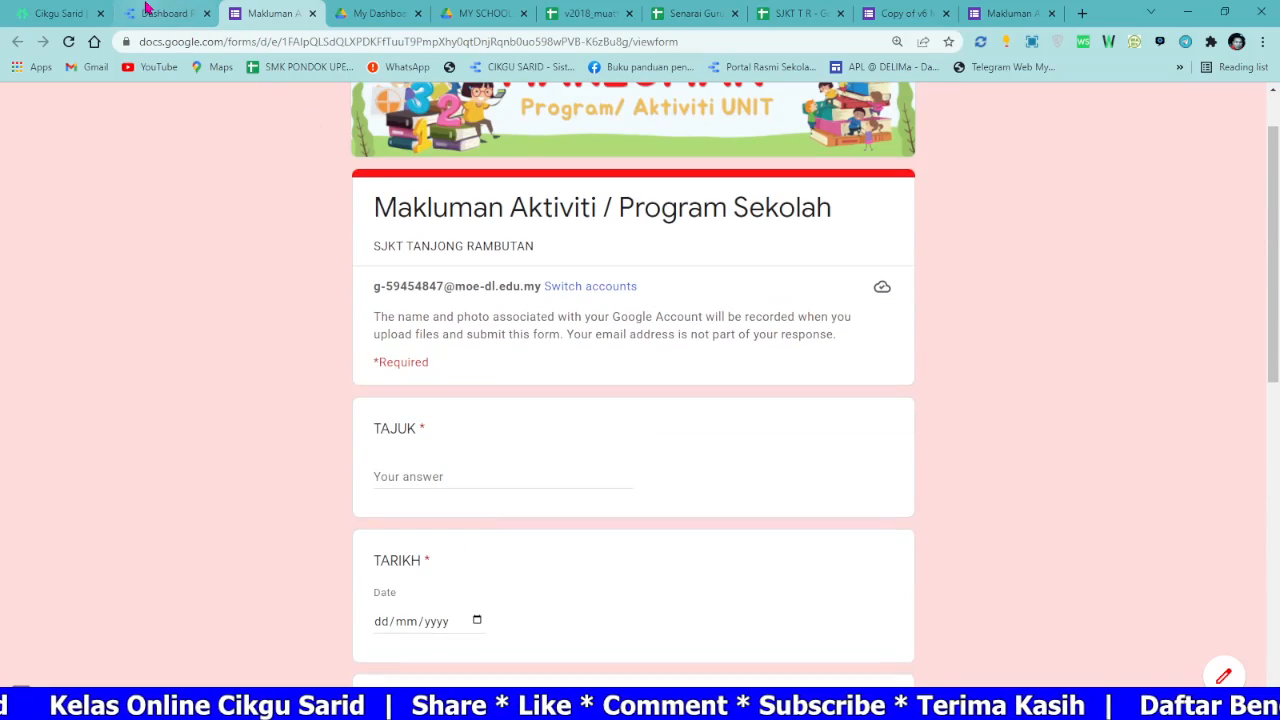
{"action": "left_click", "coordinate": [165, 13]}
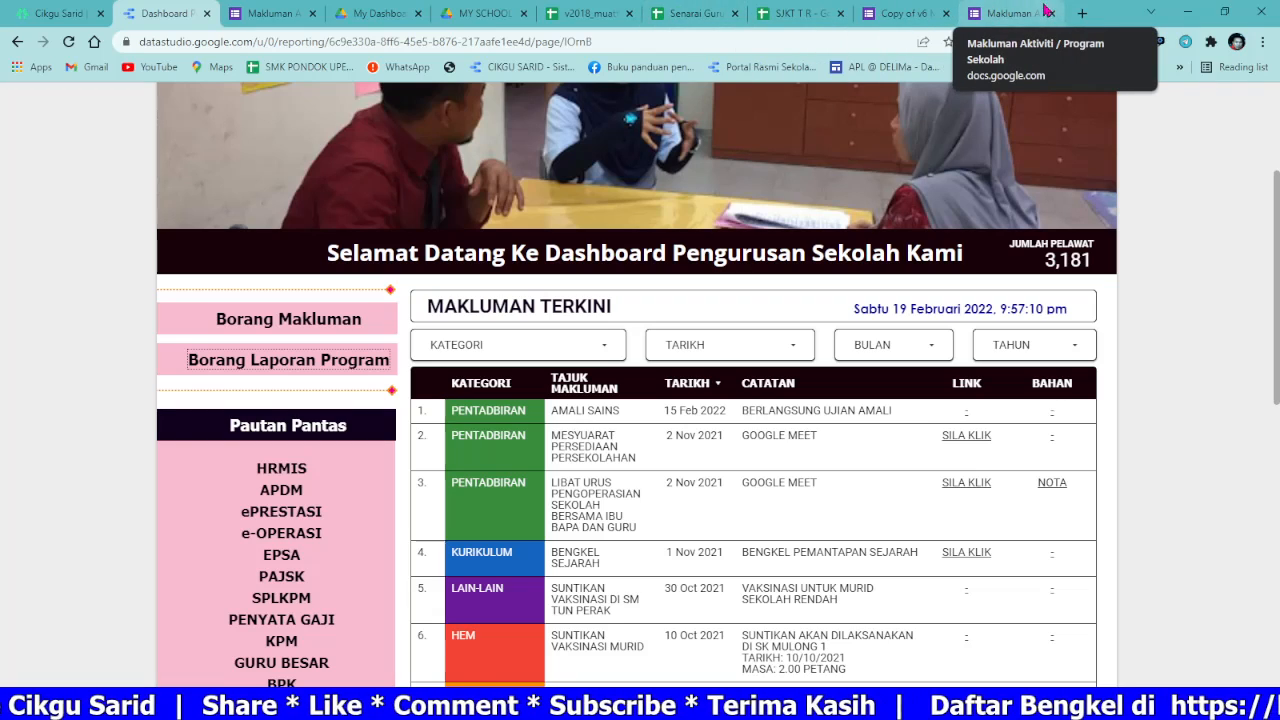
Step: Edit the report again and replace the link on the Borang Makluman text with the copied form address, opening in a new tab
{"action": "scroll", "coordinate": [1083, 142], "scroll_direction": "up", "scroll_amount": 3}
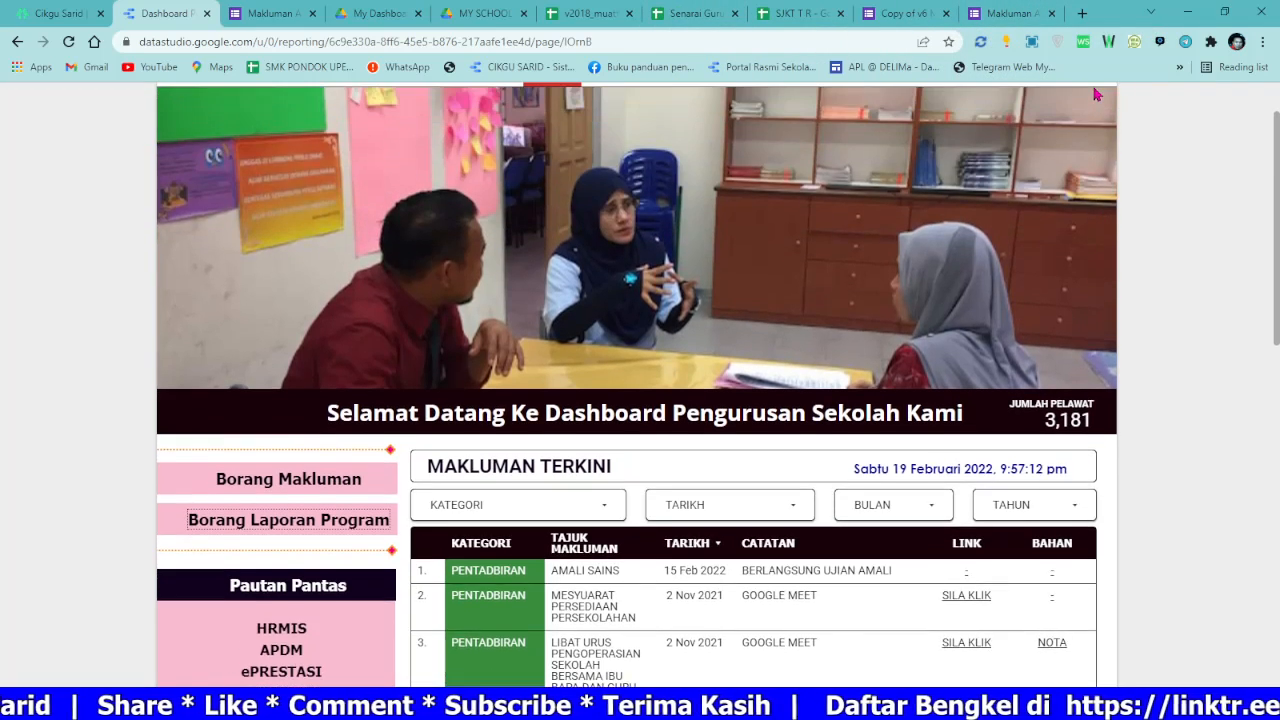
{"action": "left_click", "coordinate": [1111, 108]}
{"action": "left_click", "coordinate": [1010, 12]}
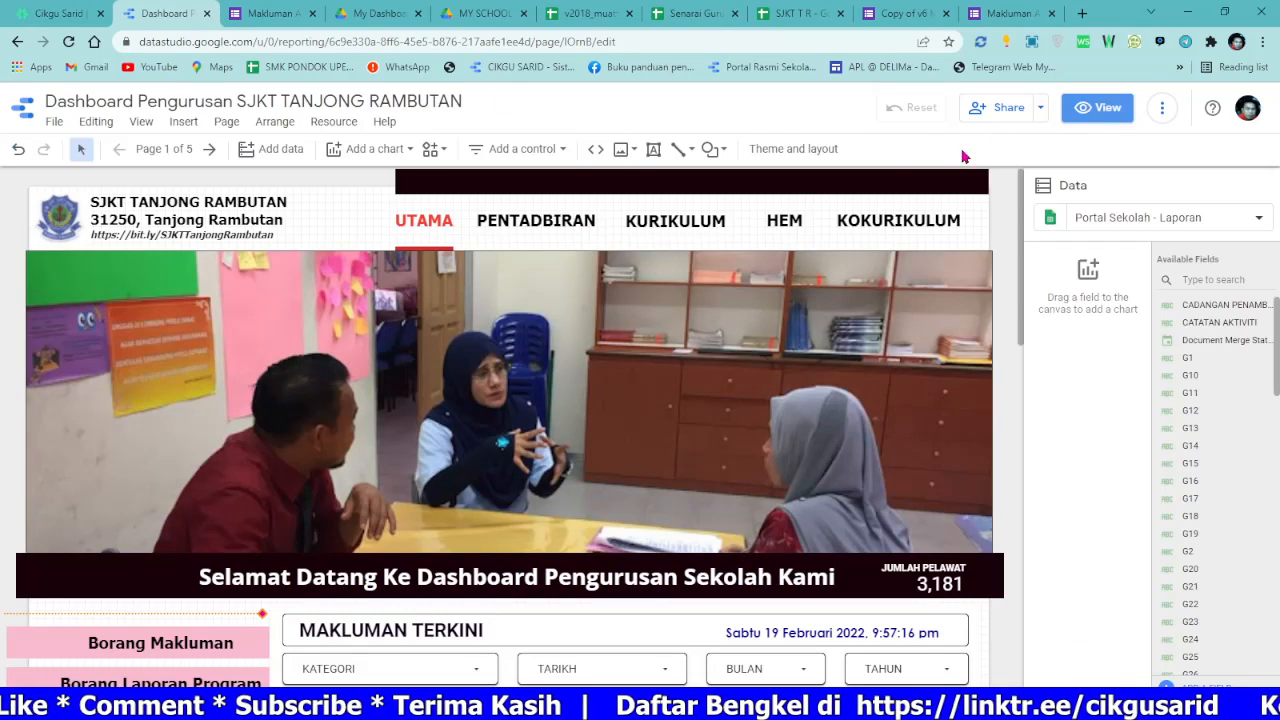
{"action": "scroll", "coordinate": [122, 400], "scroll_direction": "down", "scroll_amount": 2}
{"action": "left_click", "coordinate": [122, 400]}
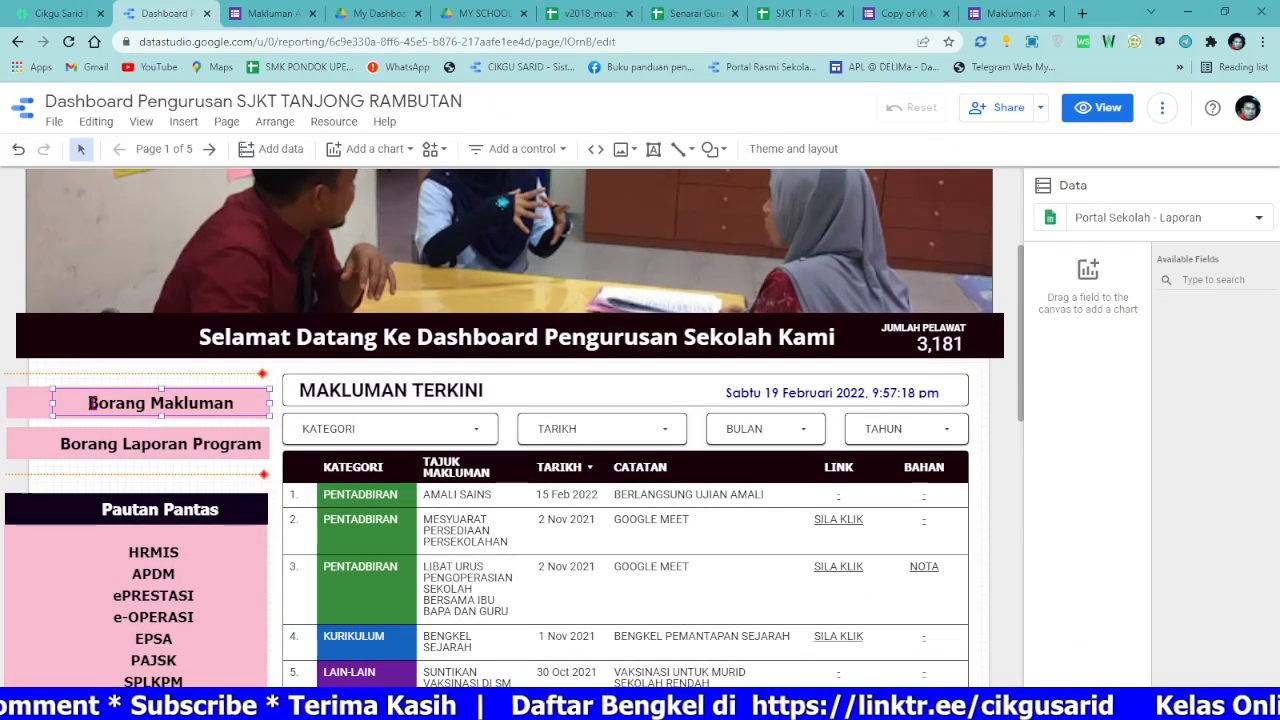
{"action": "left_click_drag", "start_coordinate": [88, 403], "coordinate": [250, 393]}
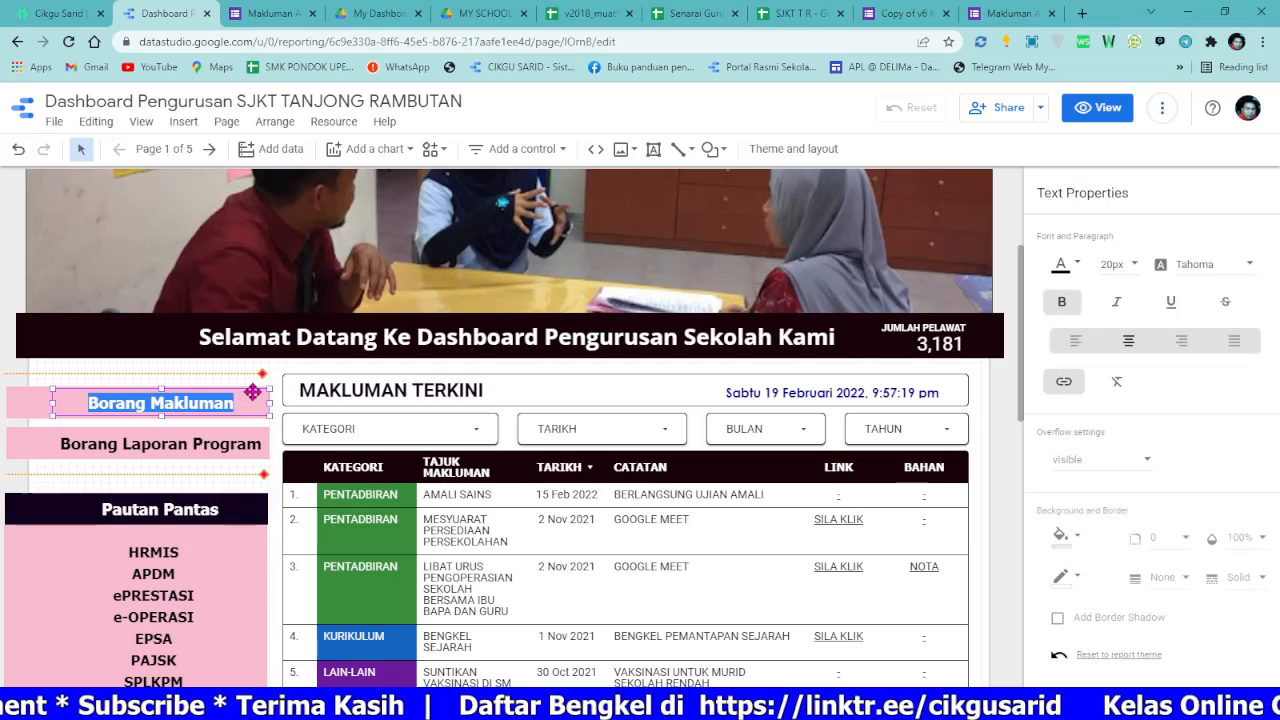
{"action": "left_click", "coordinate": [1063, 381]}
{"action": "left_click", "coordinate": [822, 412]}
{"action": "left_click", "coordinate": [457, 444]}
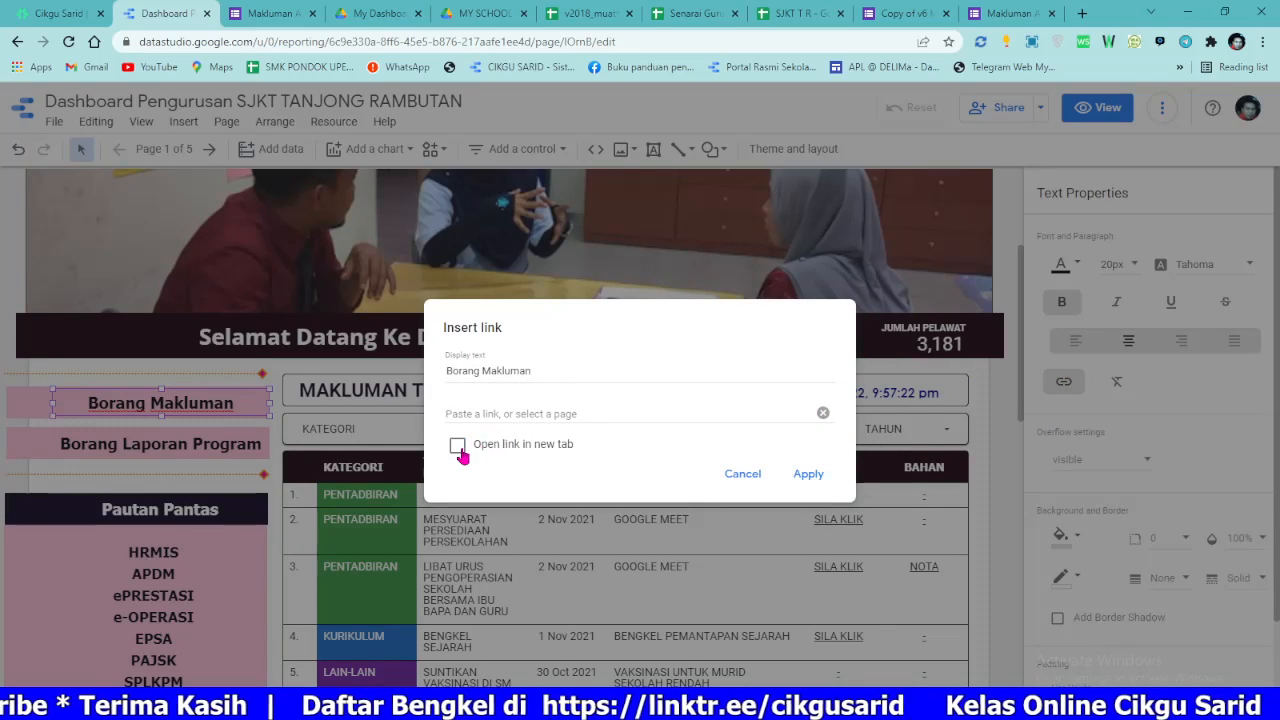
{"action": "left_click", "coordinate": [457, 444]}
{"action": "left_click", "coordinate": [530, 406]}
{"action": "key", "text": "ctrl+v"}
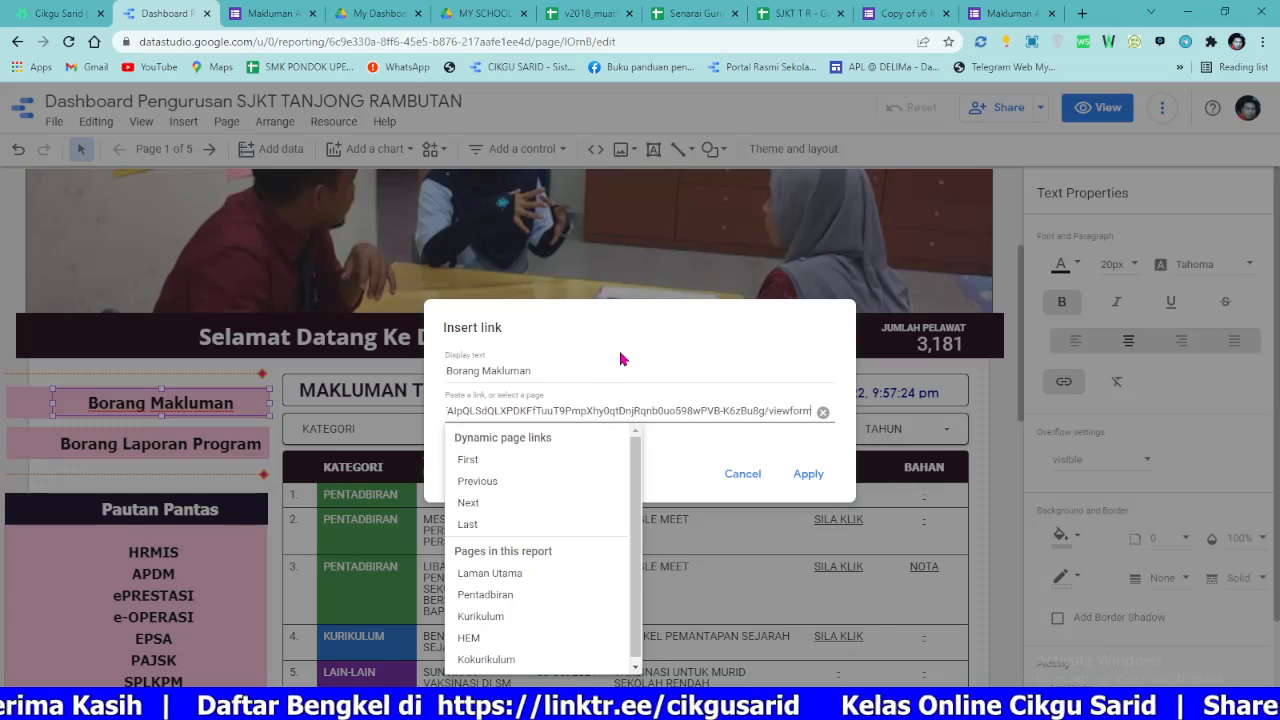
{"action": "left_click", "coordinate": [808, 473]}
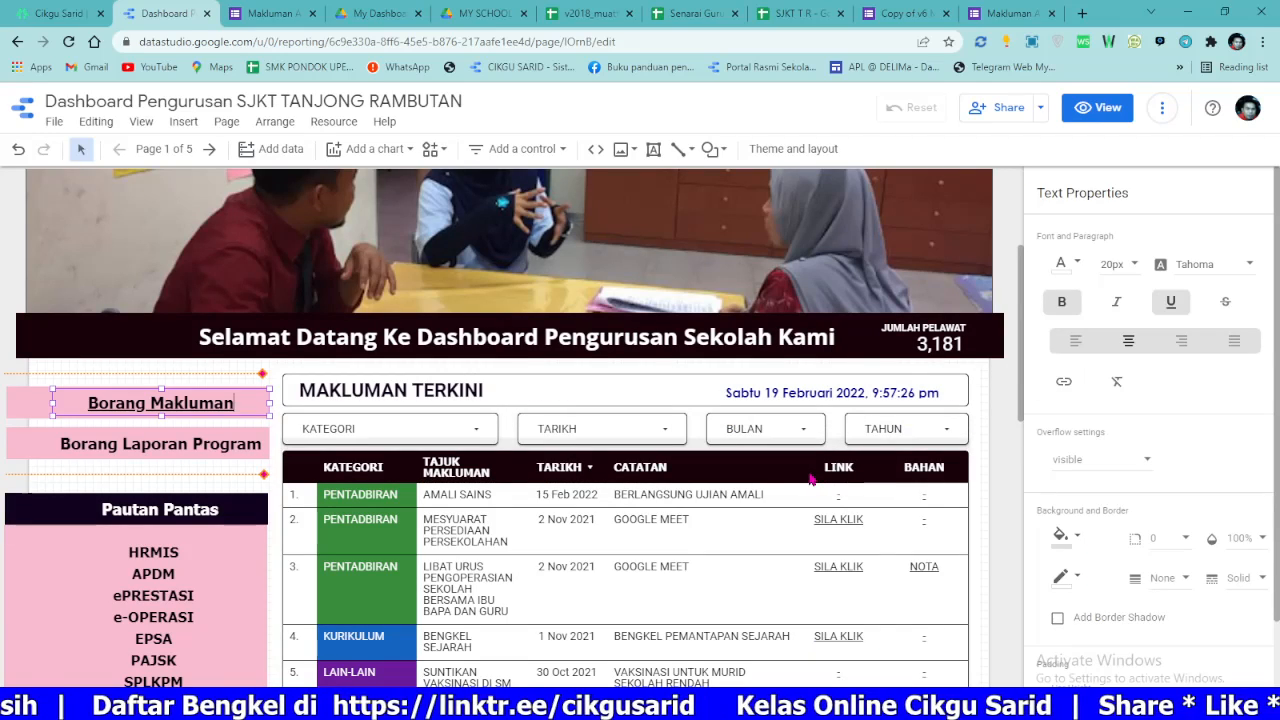
Step: Remove the underline from the Borang Makluman text and switch the report to view mode
{"action": "left_click", "coordinate": [225, 344]}
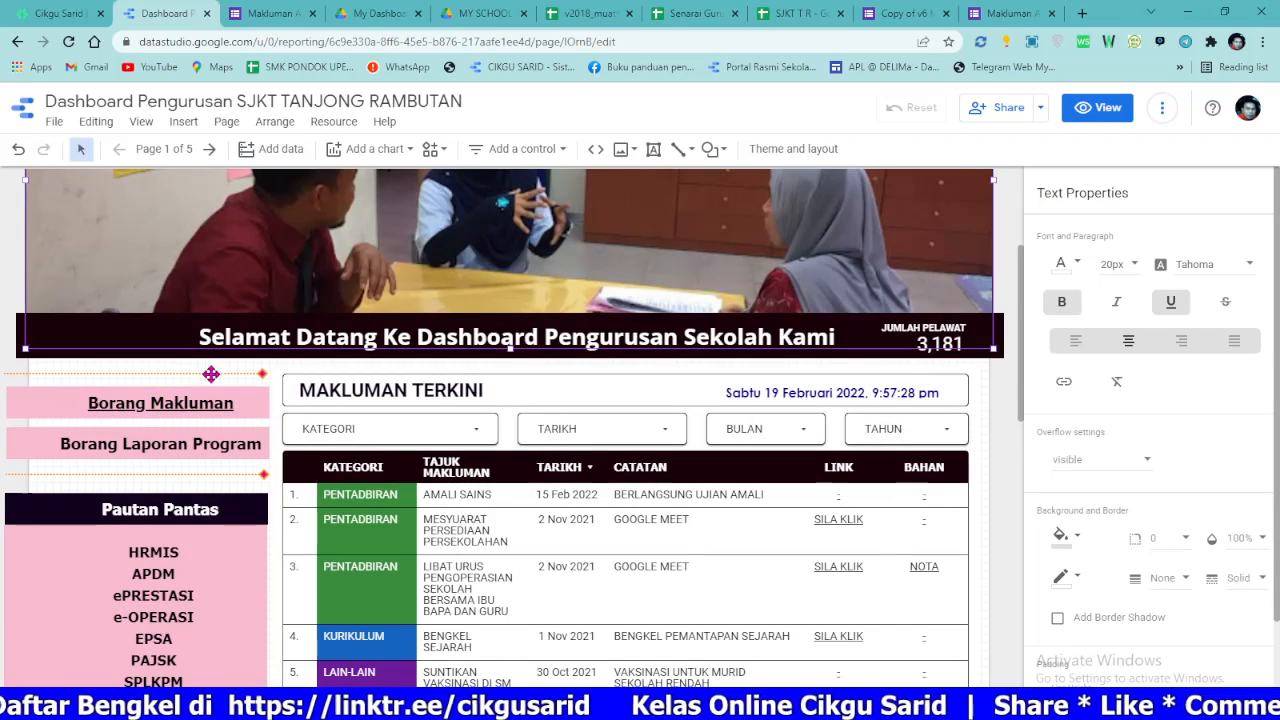
{"action": "left_click", "coordinate": [214, 395]}
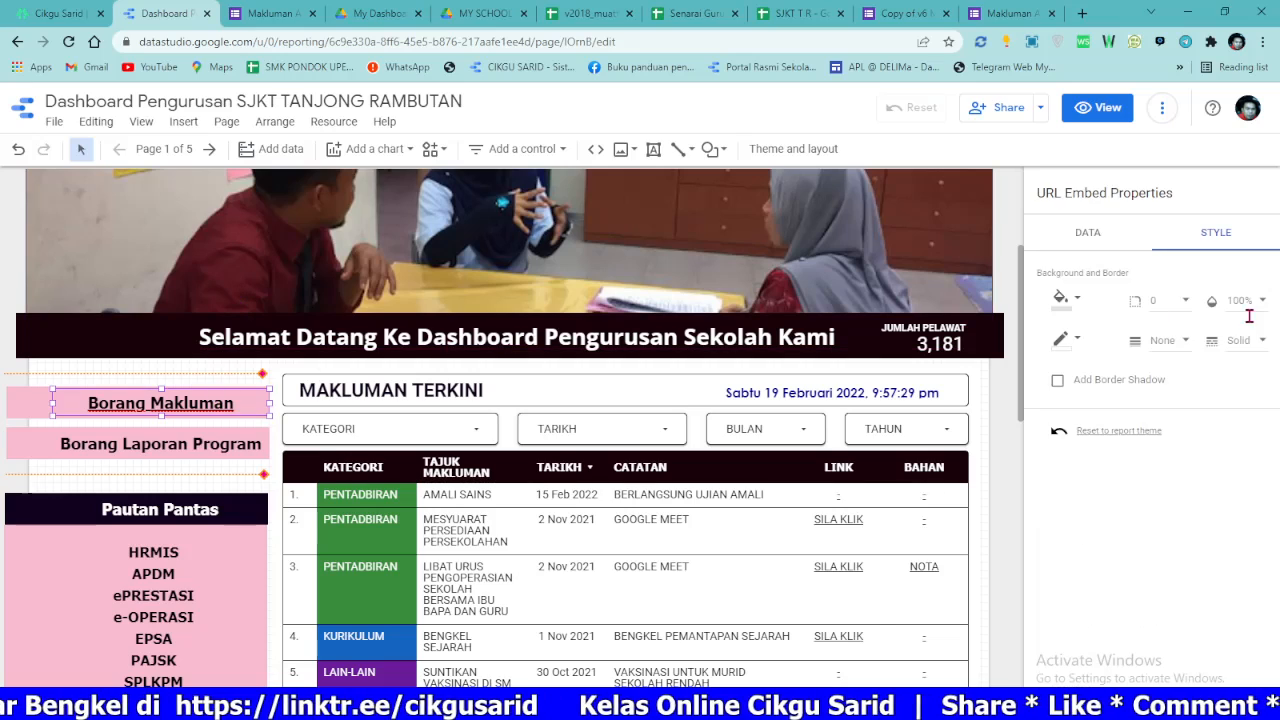
{"action": "left_click", "coordinate": [1170, 301]}
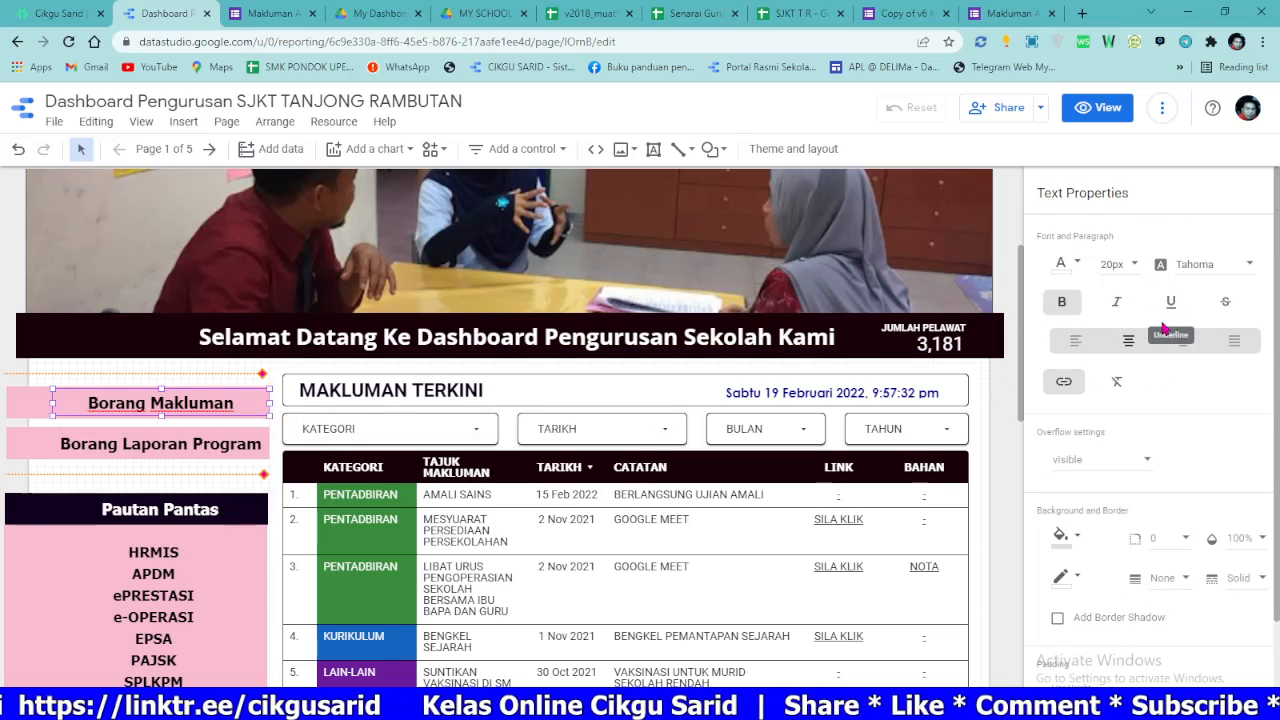
{"action": "left_click", "coordinate": [1098, 107]}
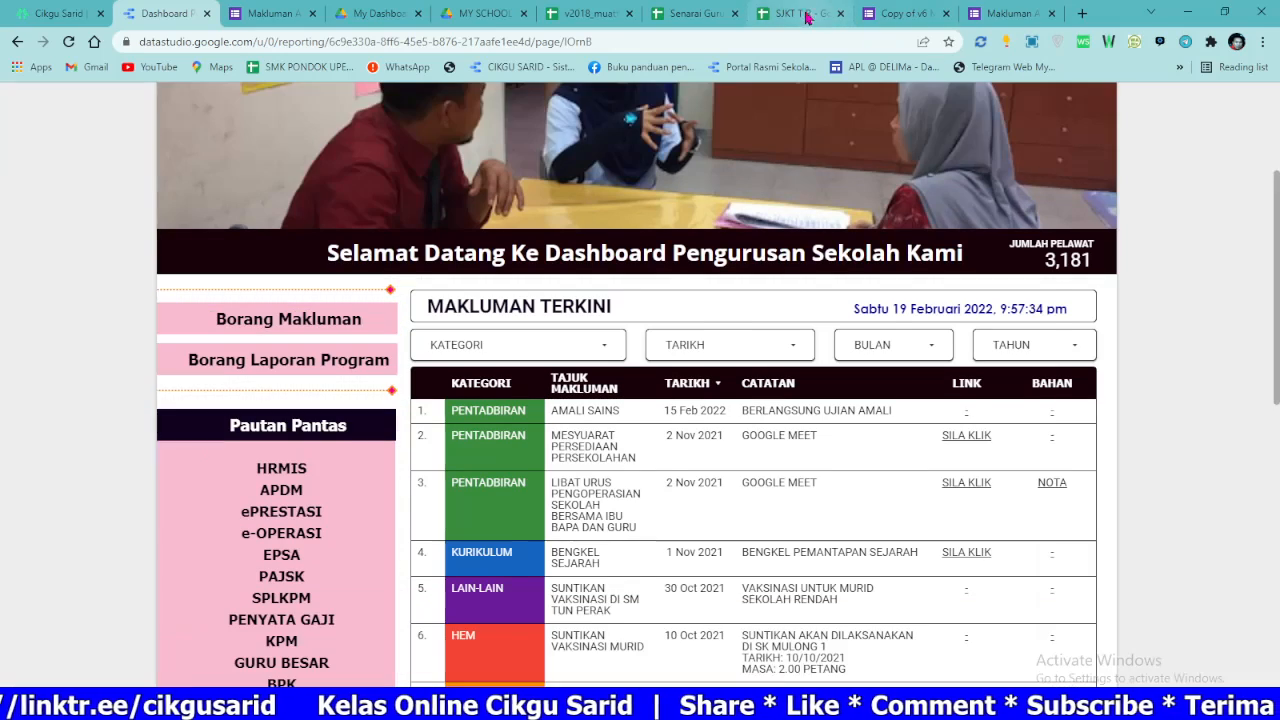
Step: Close the original live Makluman form and the Copy of v6 Makluman Program form editor
{"action": "left_click", "coordinate": [1012, 14]}
{"action": "left_click", "coordinate": [1051, 14]}
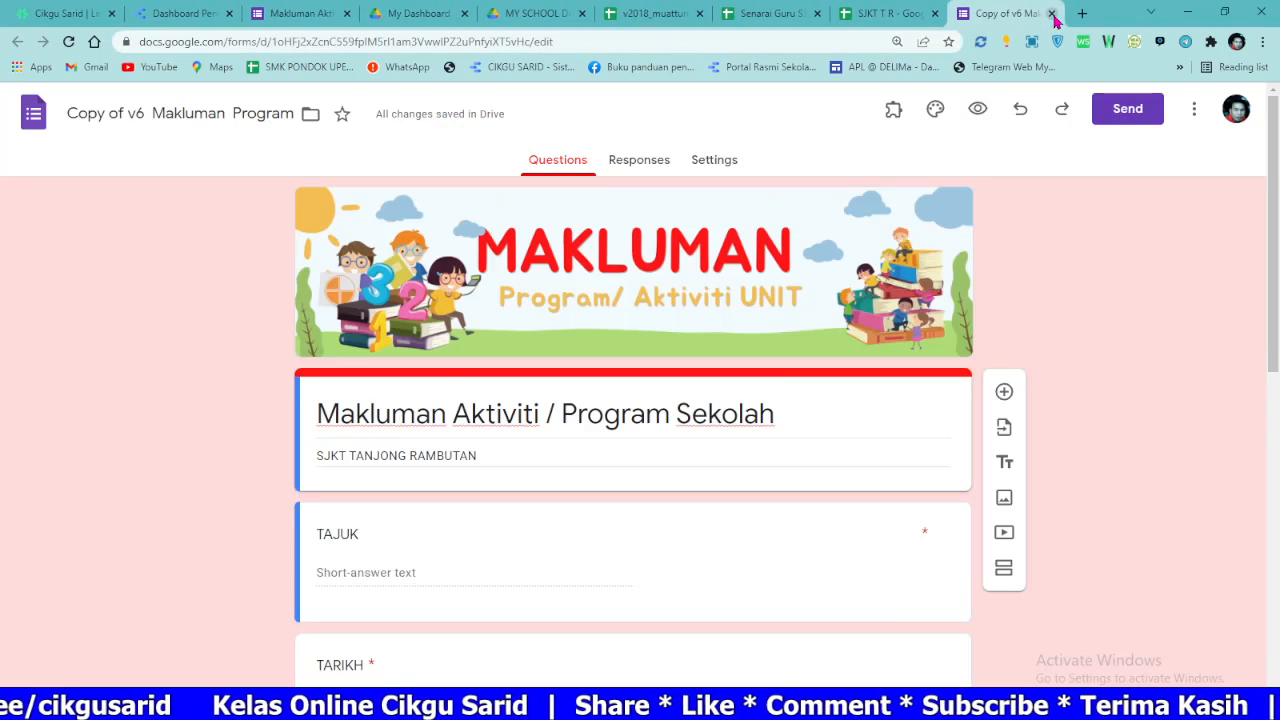
{"action": "left_click", "coordinate": [1052, 14]}
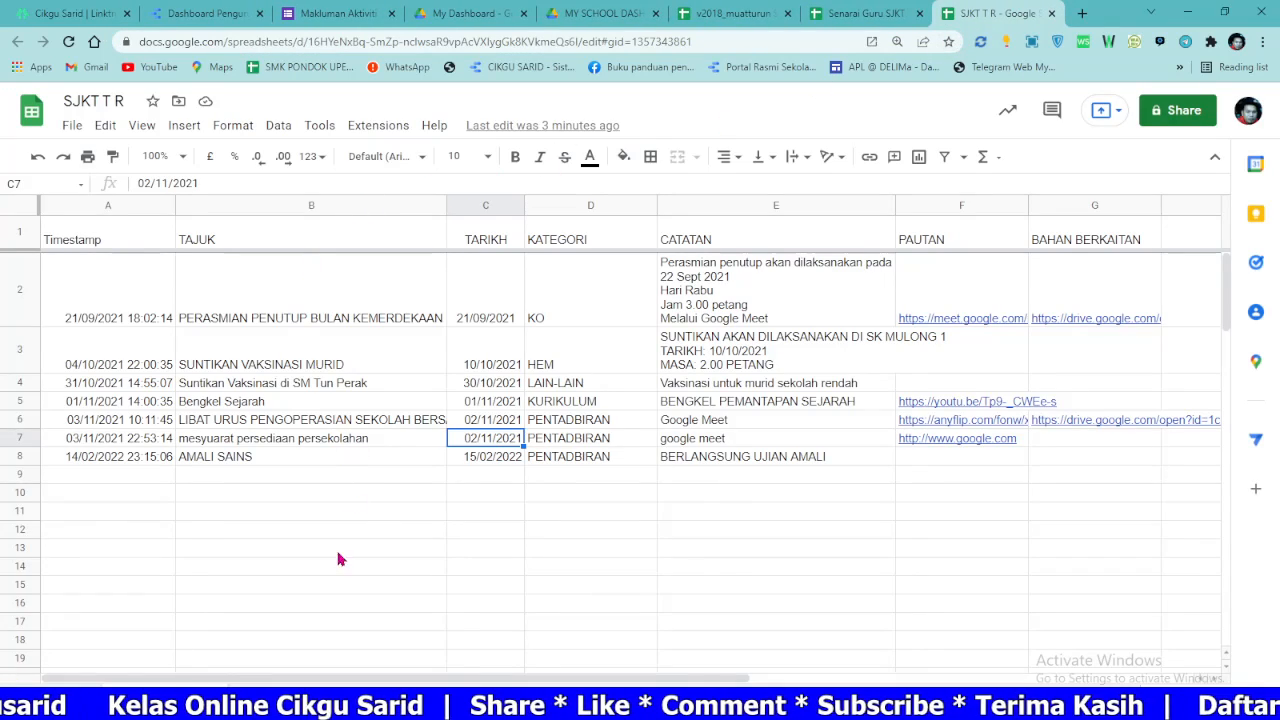
Step: In the SJKT T R spreadsheet, open the form linked to the report responses sheet with the UNIT columns for editing
{"action": "left_click", "coordinate": [340, 686]}
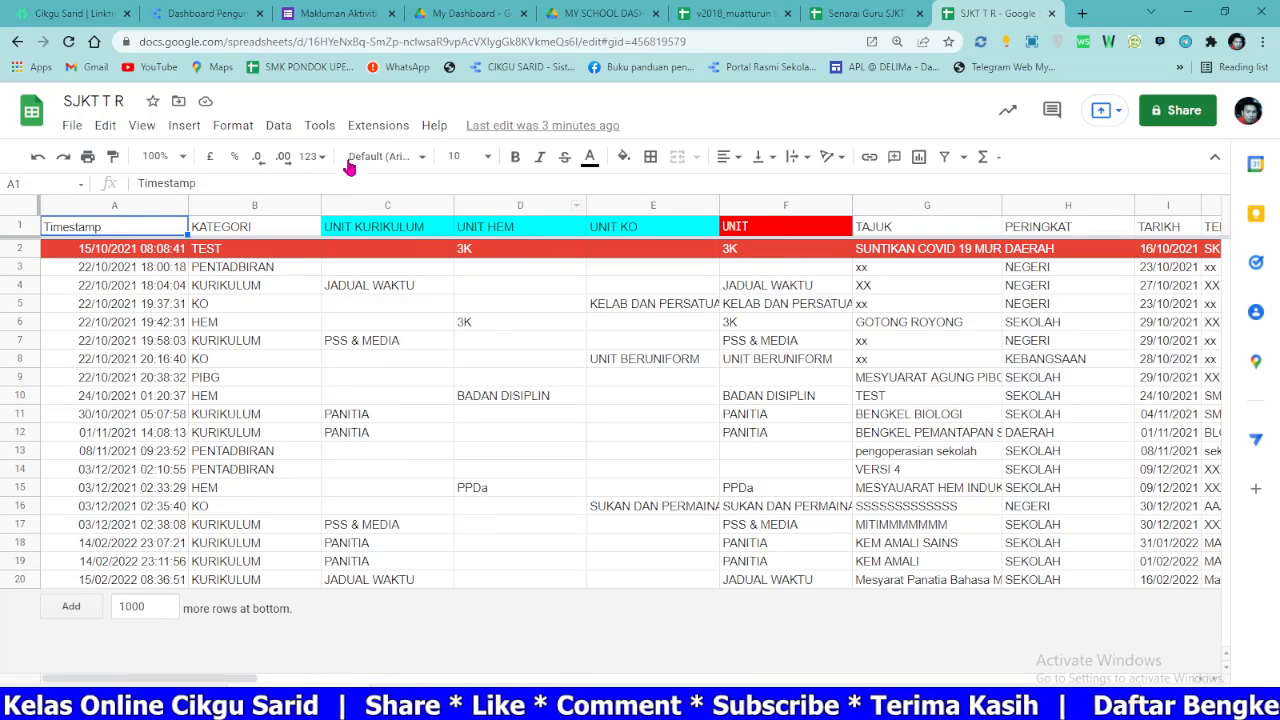
{"action": "left_click", "coordinate": [319, 127]}
{"action": "mouse_move", "coordinate": [355, 186]}
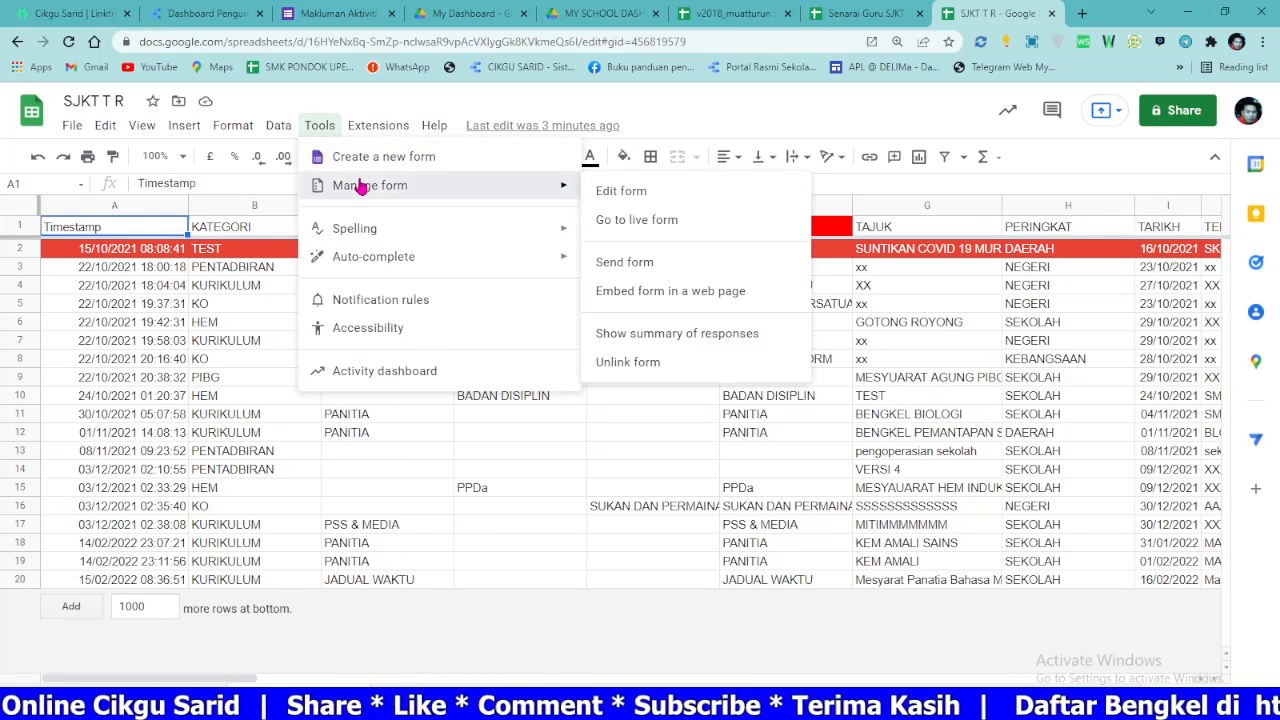
{"action": "left_click", "coordinate": [633, 197]}
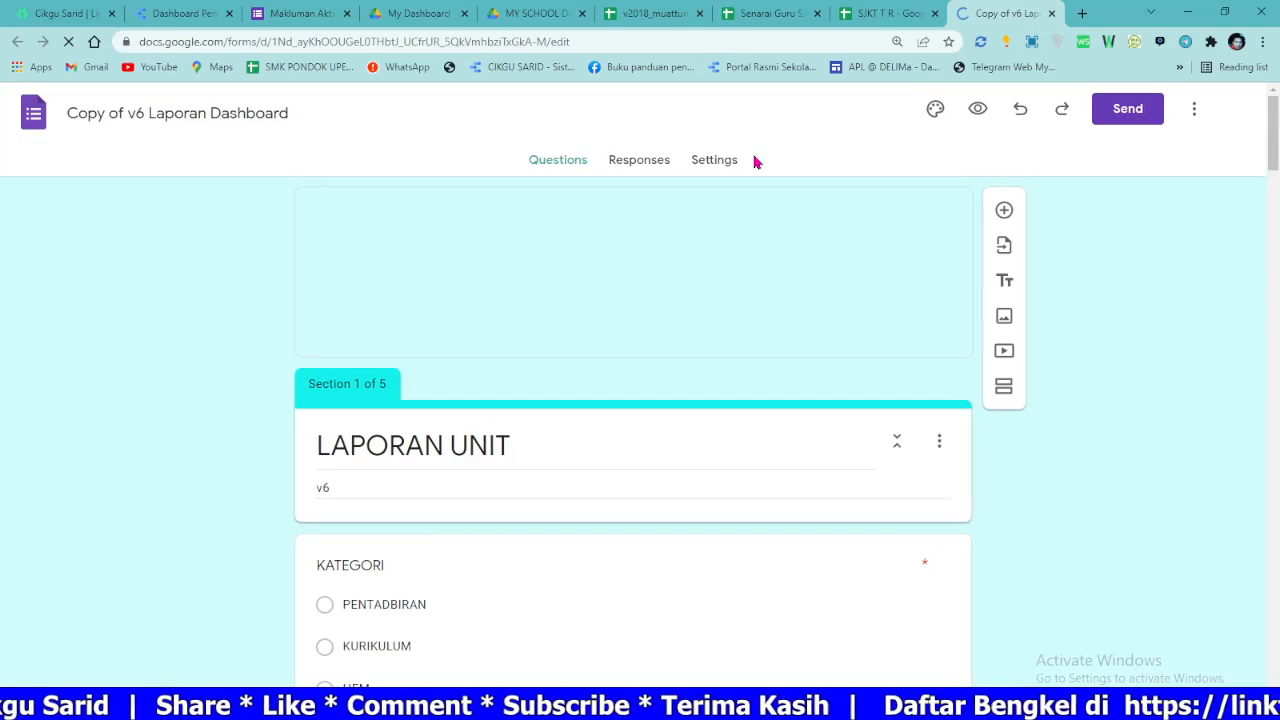
Step: Restore the LAPORAN UNIT form's missing file upload folder and replace its description with SJKT TANJONG RAMBUTAN
{"action": "double_click", "coordinate": [326, 490]}
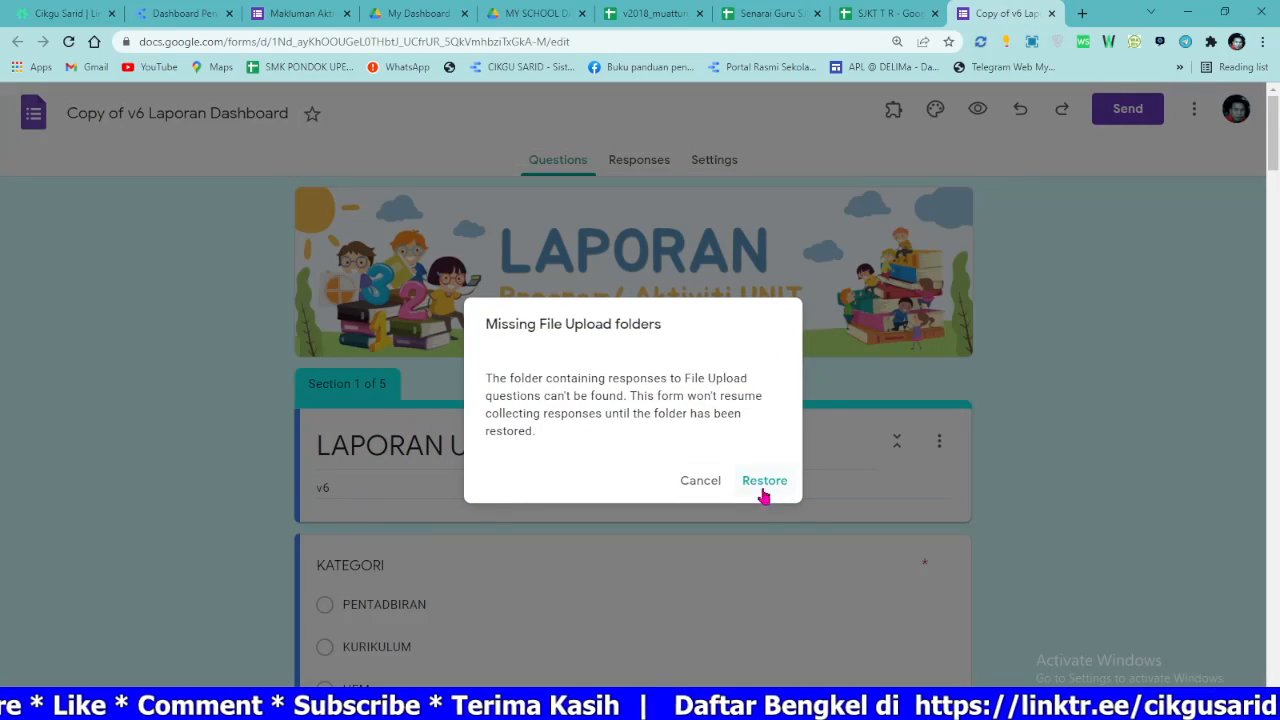
{"action": "left_click", "coordinate": [764, 481]}
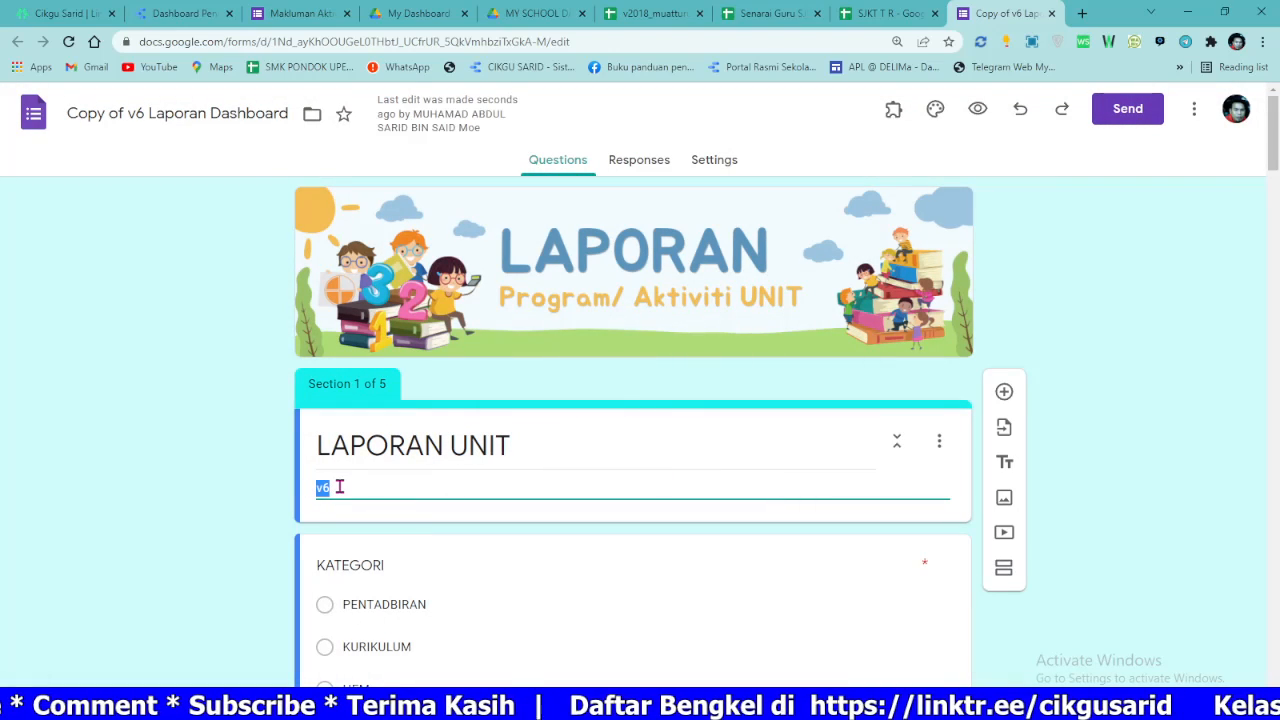
{"action": "double_click", "coordinate": [323, 485]}
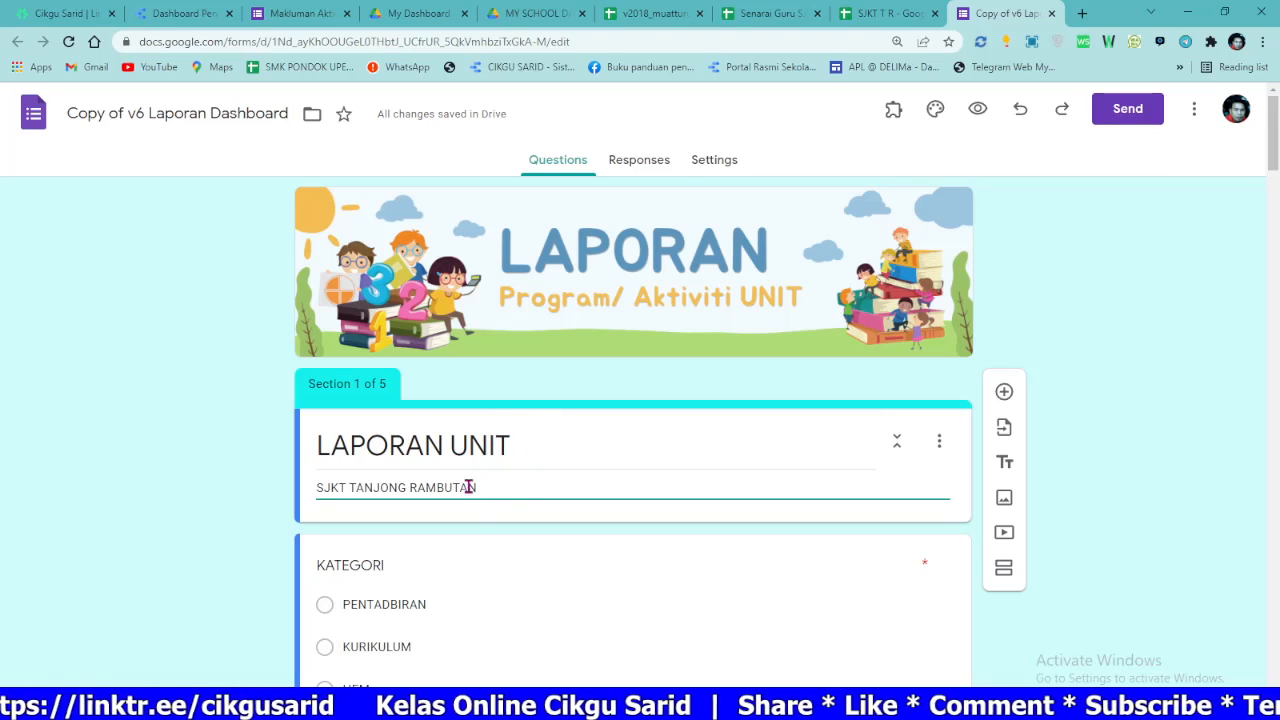
{"action": "left_click_drag", "start_coordinate": [469, 487], "coordinate": [317, 487]}
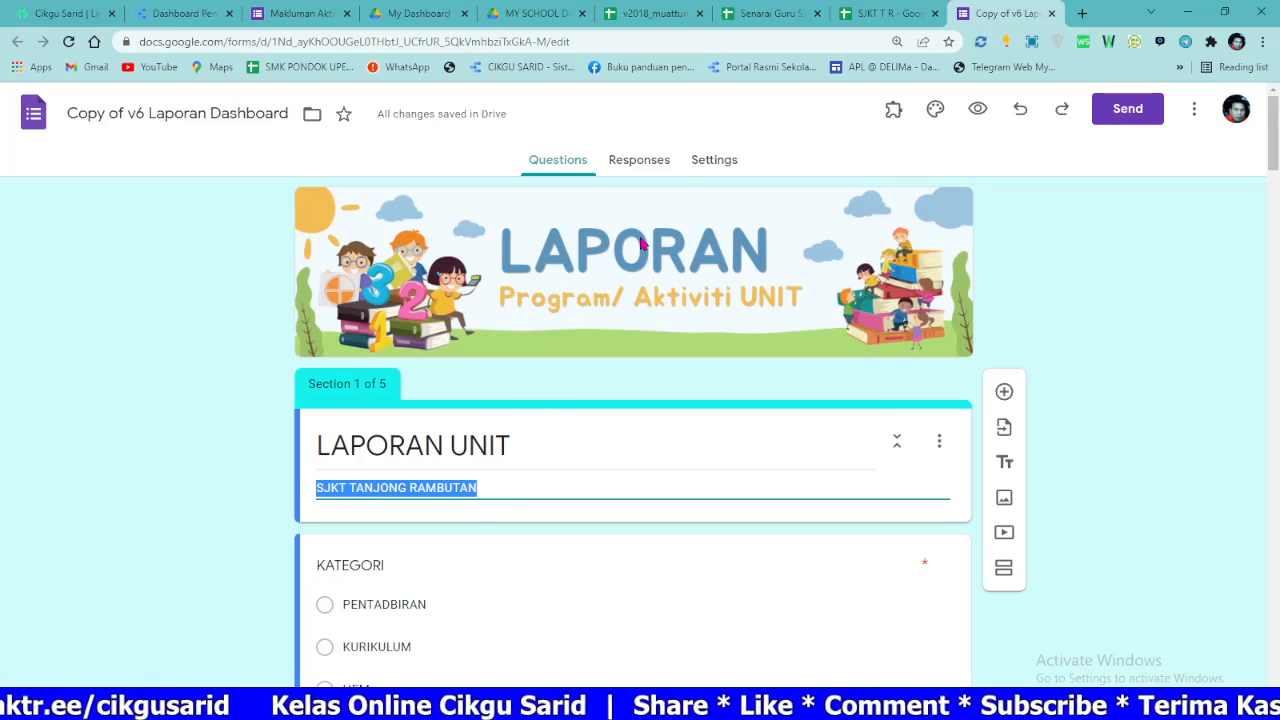
{"action": "left_click", "coordinate": [650, 245]}
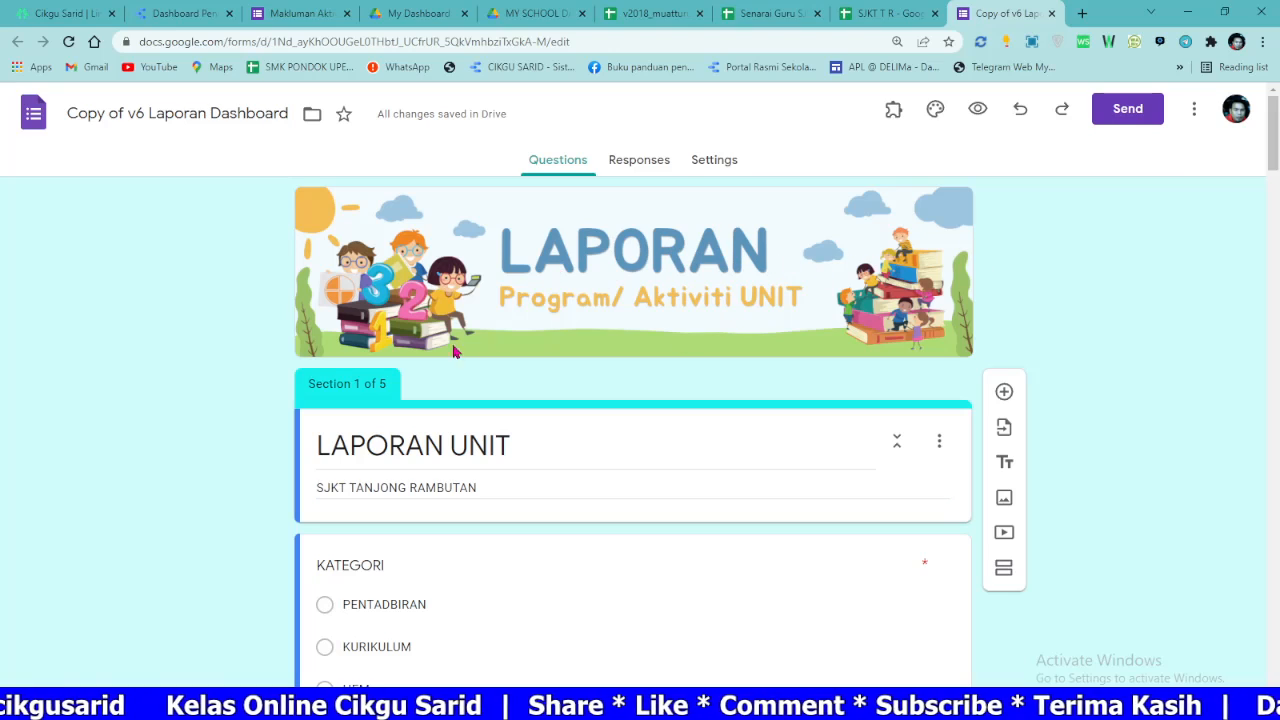
Step: Open the live preview of the LAPORAN UNIT form and copy its web address
{"action": "left_click", "coordinate": [977, 108]}
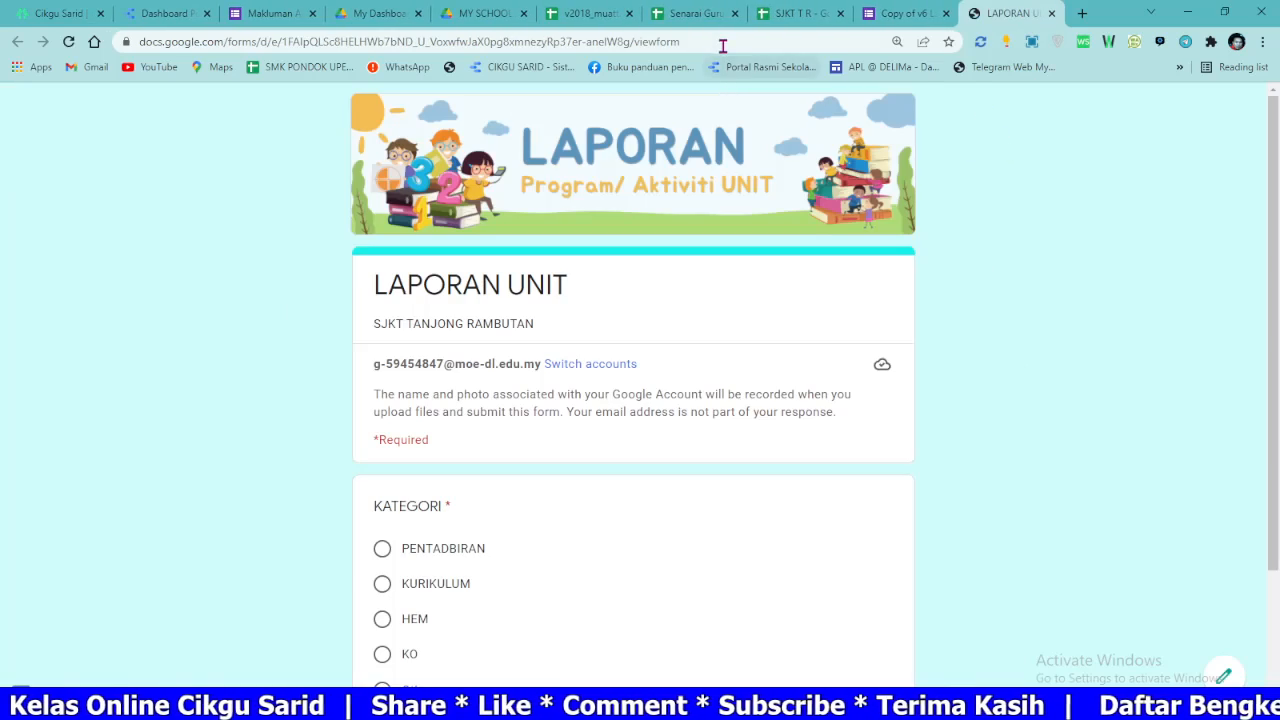
{"action": "left_click", "coordinate": [722, 45]}
{"action": "right_click", "coordinate": [722, 45]}
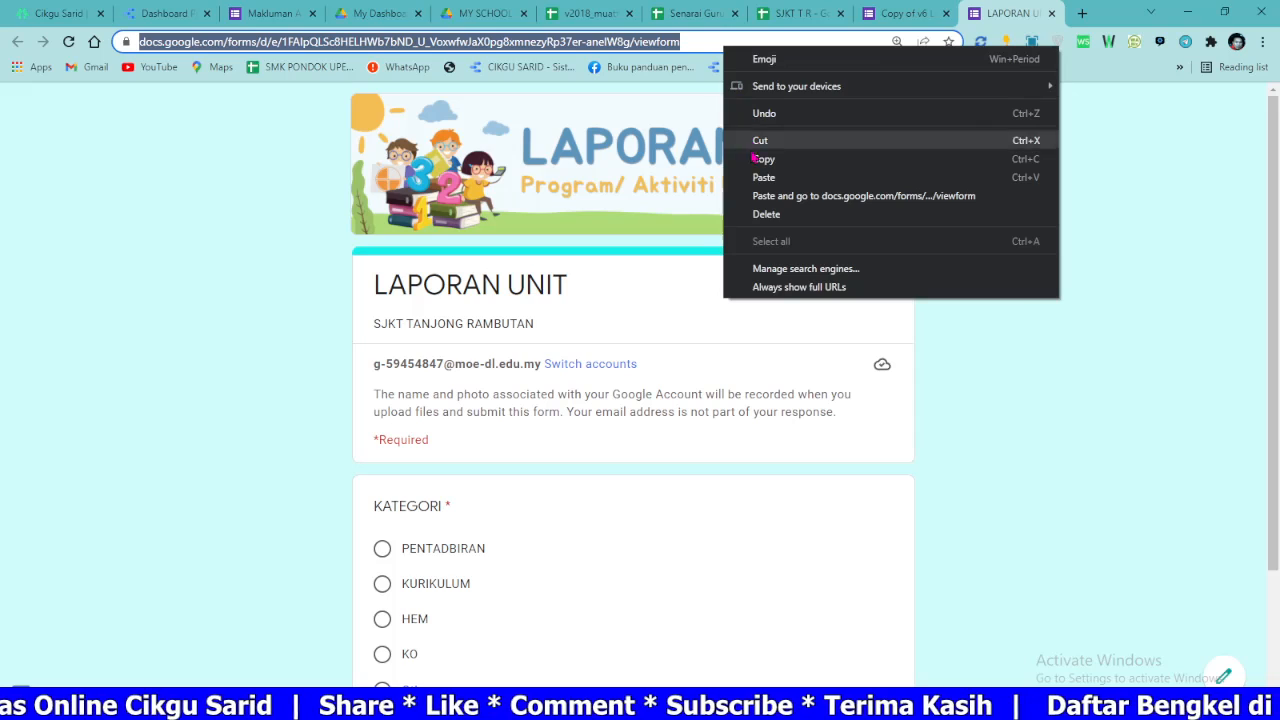
{"action": "left_click", "coordinate": [760, 155]}
Step: In the dashboard report's edit mode, replace the link on the Borang Laporan Program text with the copied form address
{"action": "left_click", "coordinate": [187, 8]}
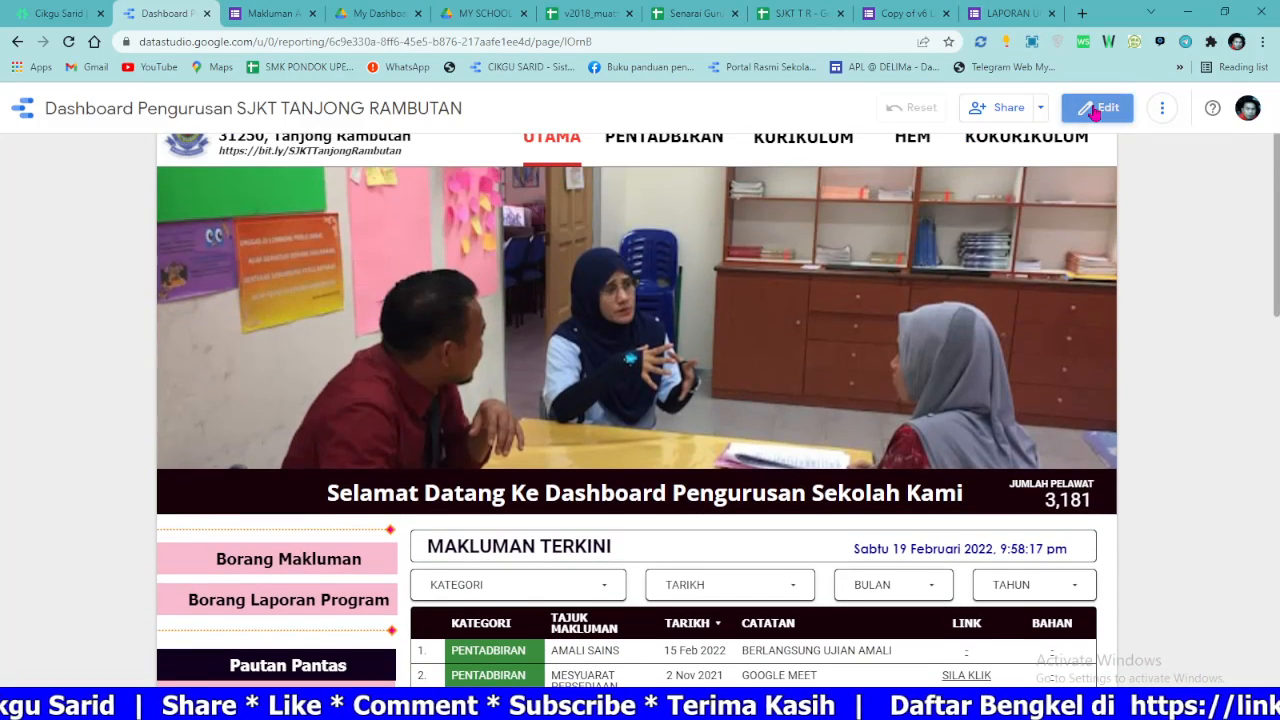
{"action": "left_click", "coordinate": [1095, 110]}
{"action": "scroll", "coordinate": [152, 284], "scroll_direction": "down", "scroll_amount": 5}
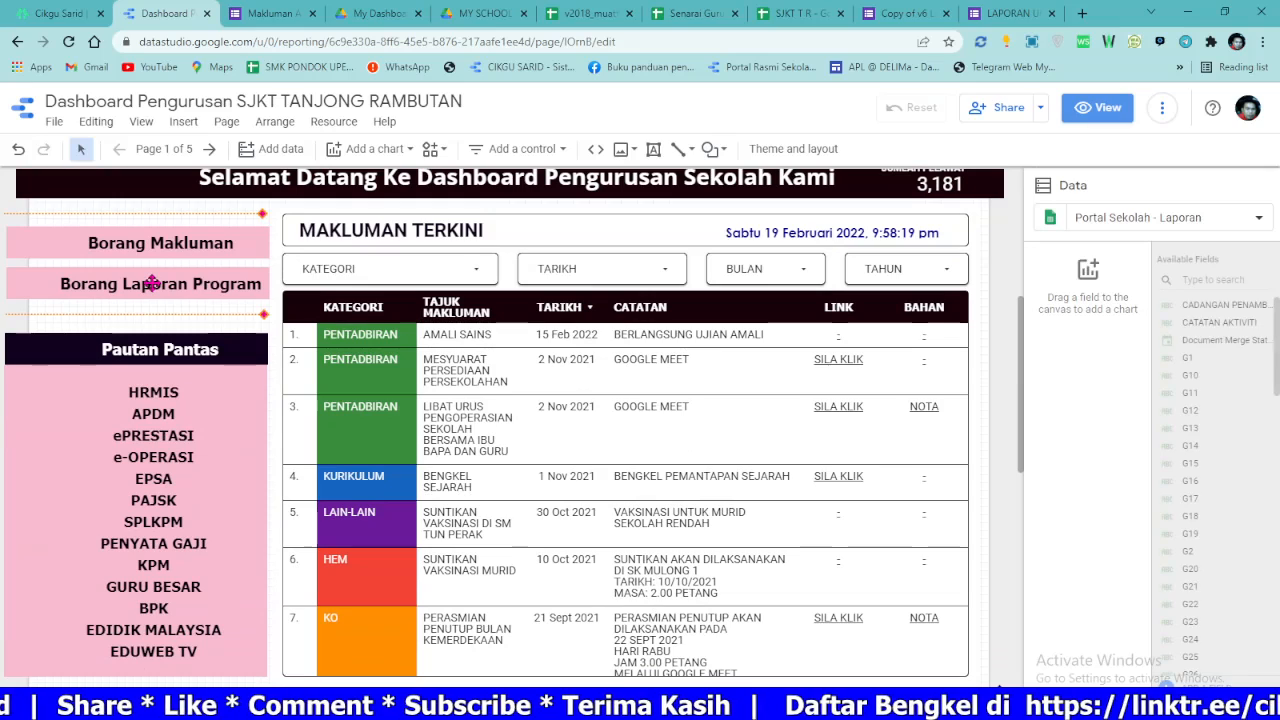
{"action": "left_click", "coordinate": [152, 284]}
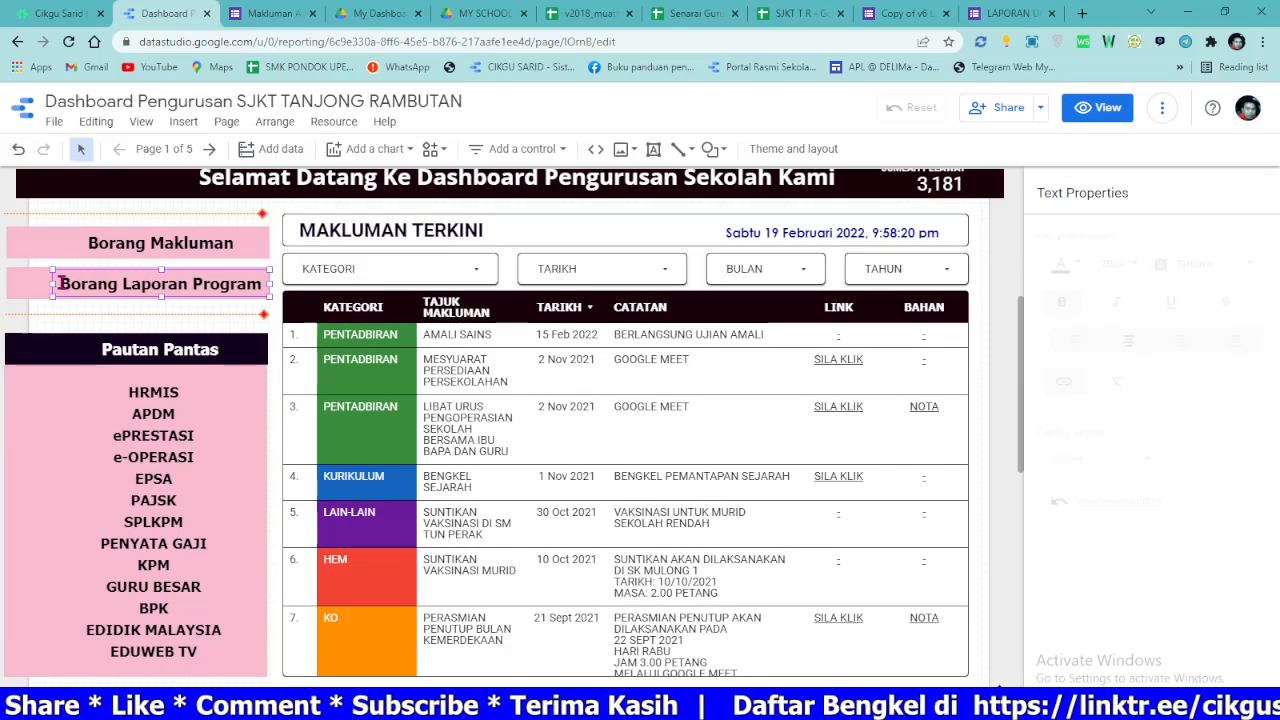
{"action": "double_click", "coordinate": [152, 284]}
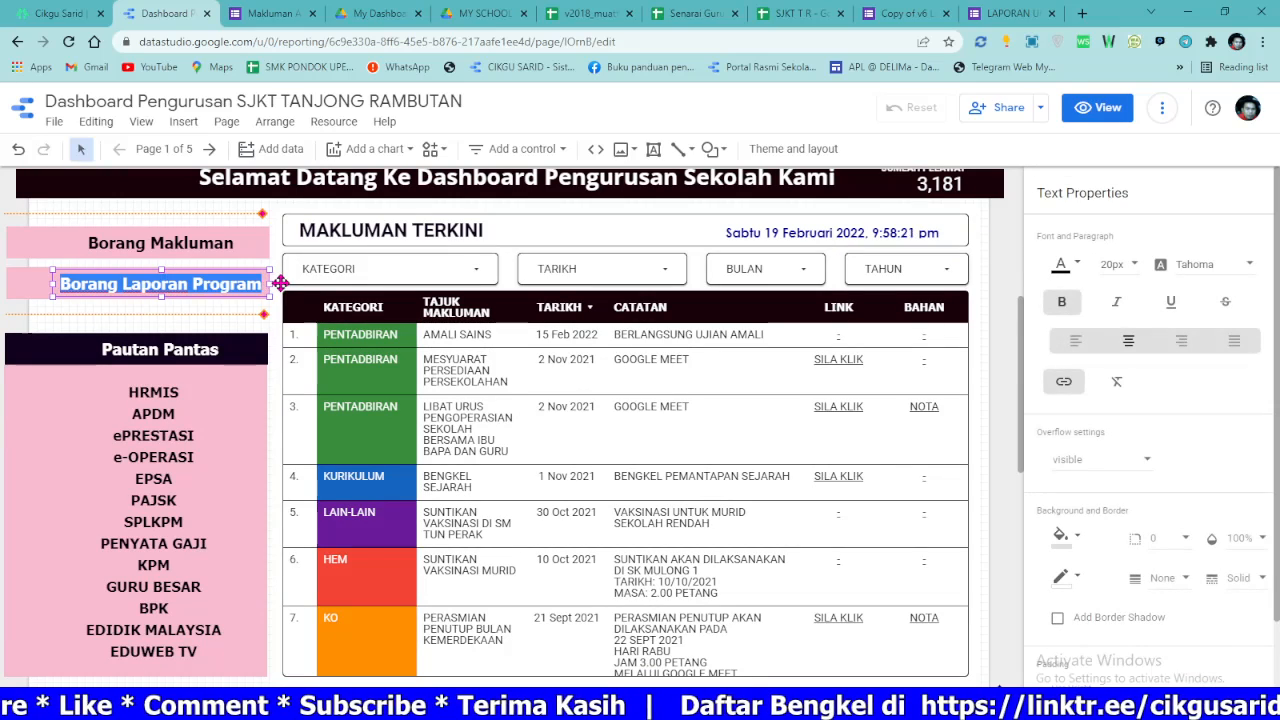
{"action": "left_click", "coordinate": [1063, 381]}
{"action": "left_click", "coordinate": [821, 411]}
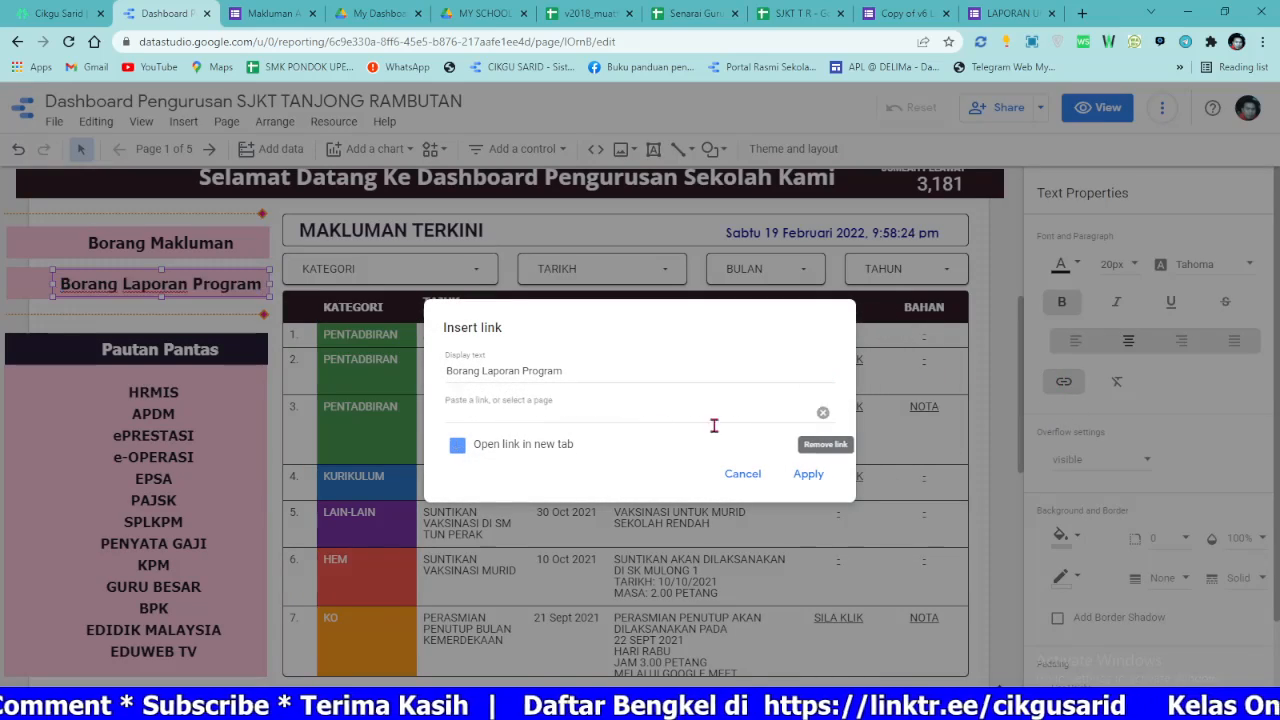
{"action": "left_click", "coordinate": [489, 414]}
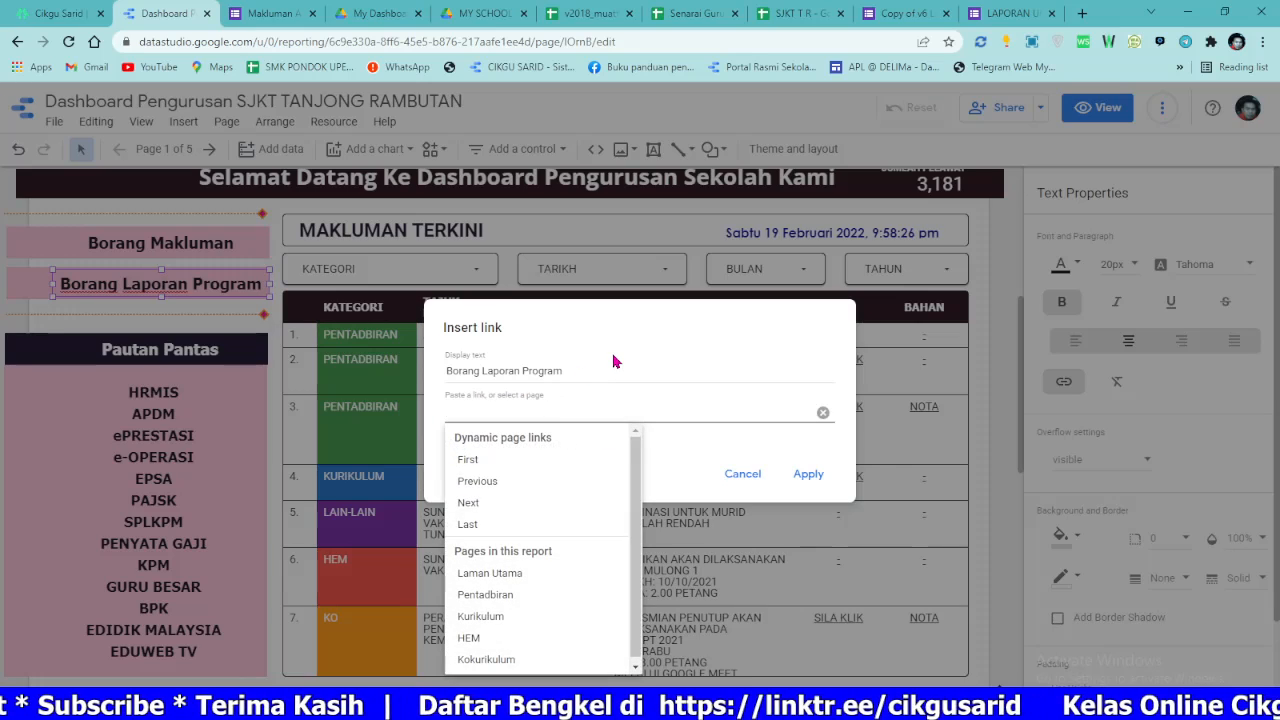
{"action": "key", "text": "ctrl+v"}
{"action": "left_click", "coordinate": [808, 473]}
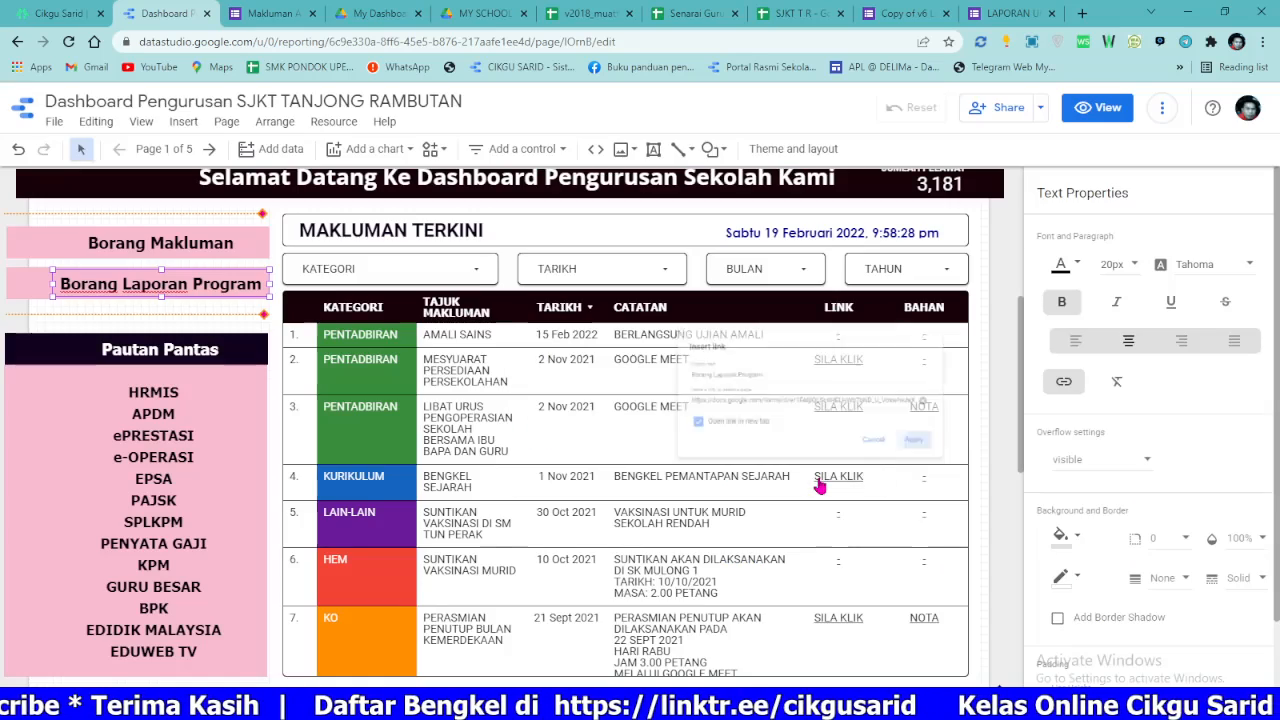
Step: Remove the underline from the Borang Laporan Program text and switch the report to view mode
{"action": "left_click", "coordinate": [134, 249]}
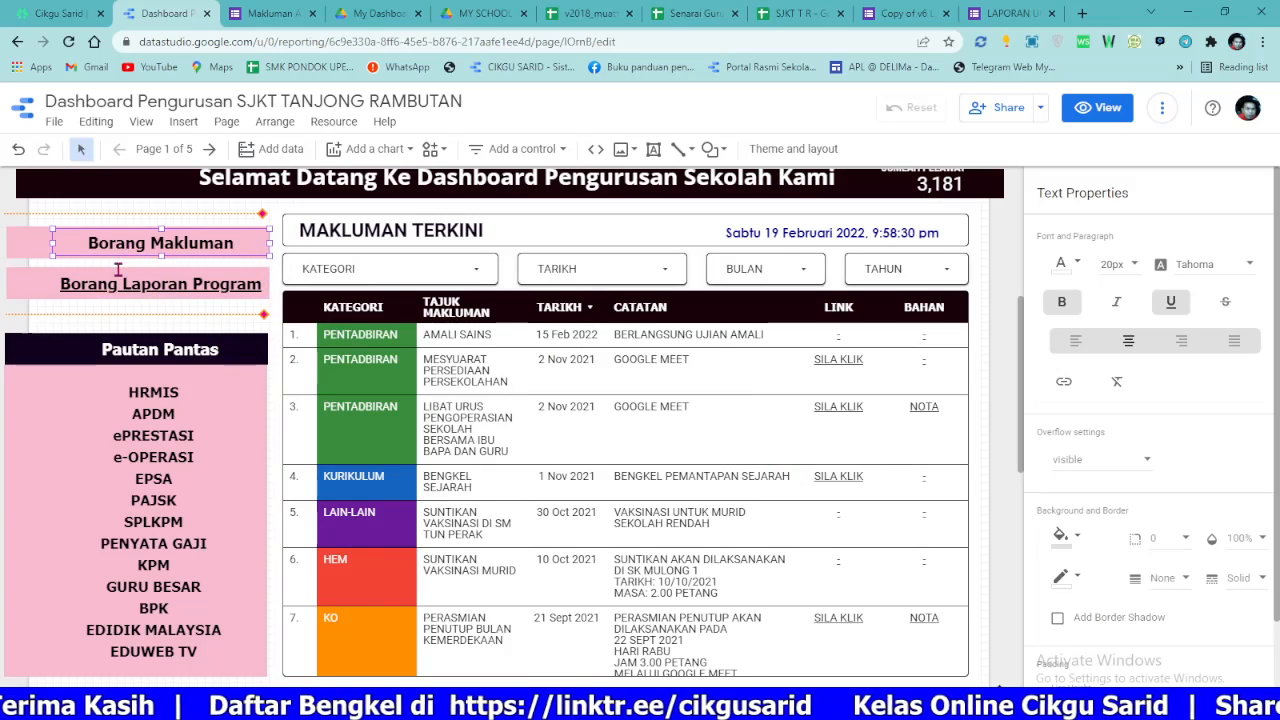
{"action": "left_click", "coordinate": [96, 284]}
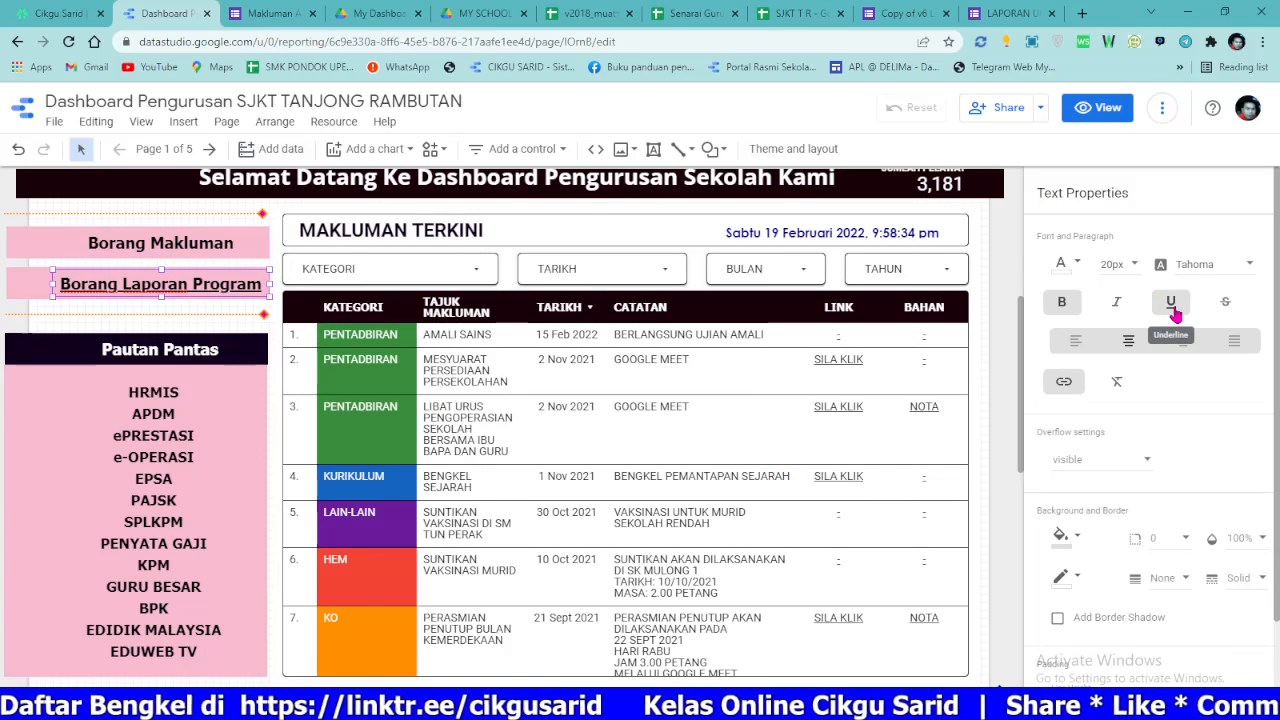
{"action": "left_click", "coordinate": [1097, 107]}
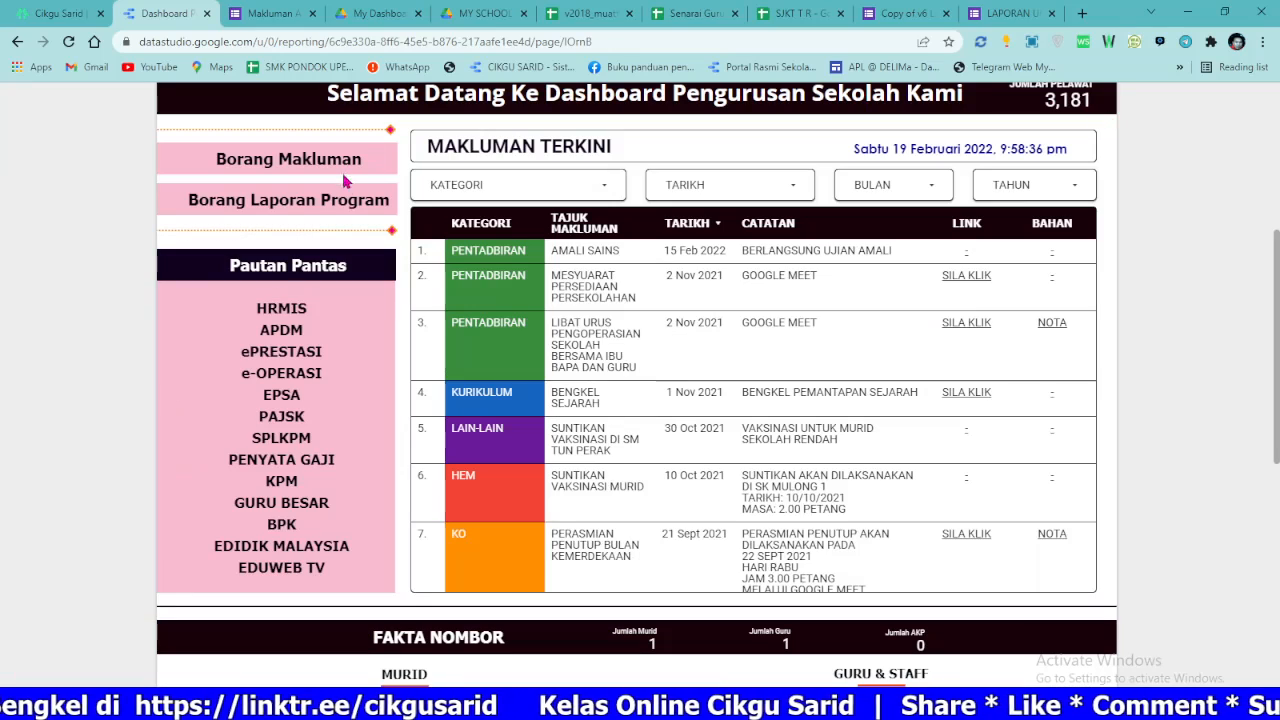
Step: Close the open form and spreadsheet pages, keeping the Linktree, dashboard and two Drive folder pages
{"action": "left_click", "coordinate": [311, 14]}
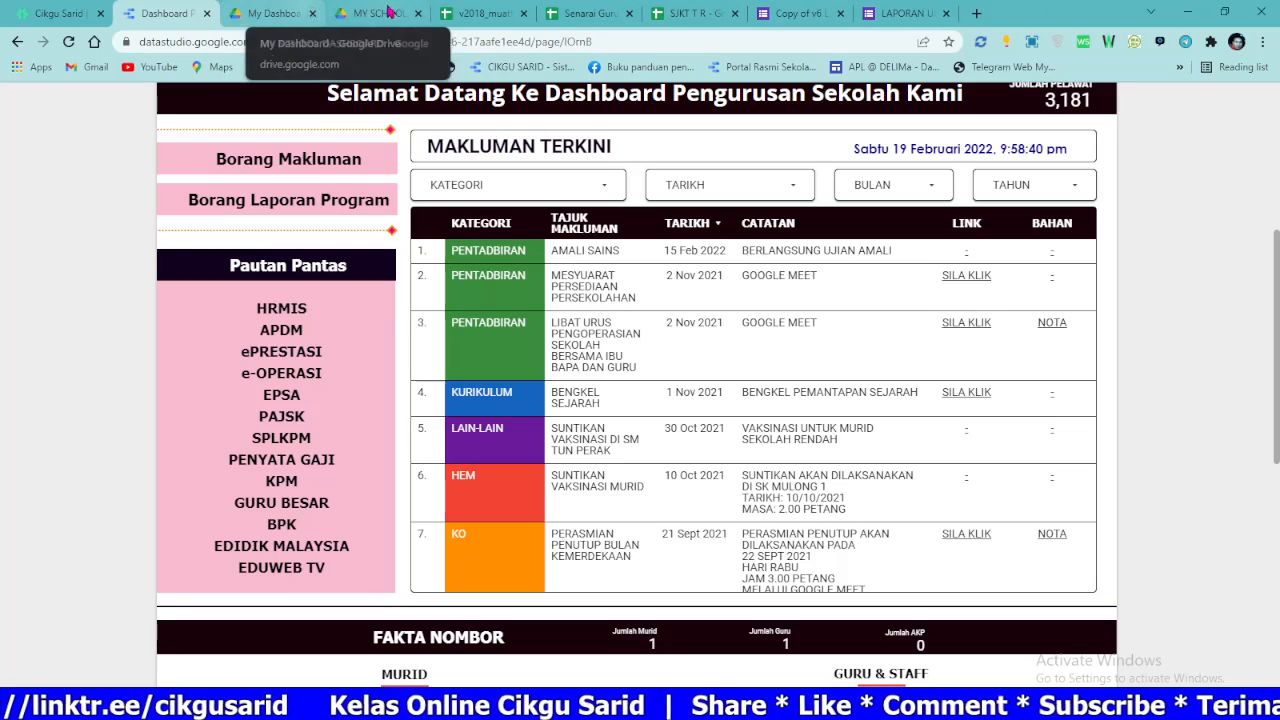
{"action": "left_click", "coordinate": [470, 13]}
{"action": "left_click", "coordinate": [526, 15]}
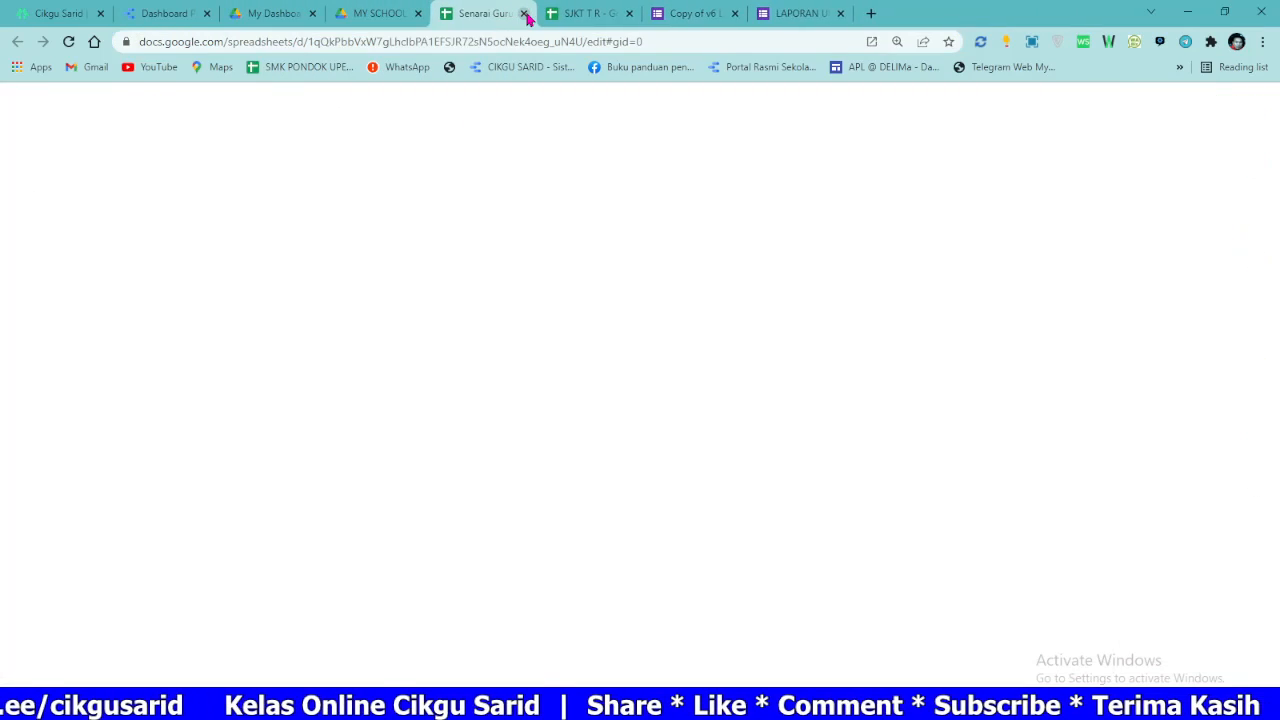
{"action": "left_click", "coordinate": [526, 15]}
{"action": "left_click", "coordinate": [526, 15]}
{"action": "left_click", "coordinate": [526, 15]}
{"action": "left_click", "coordinate": [578, 13]}
{"action": "left_click", "coordinate": [471, 13]}
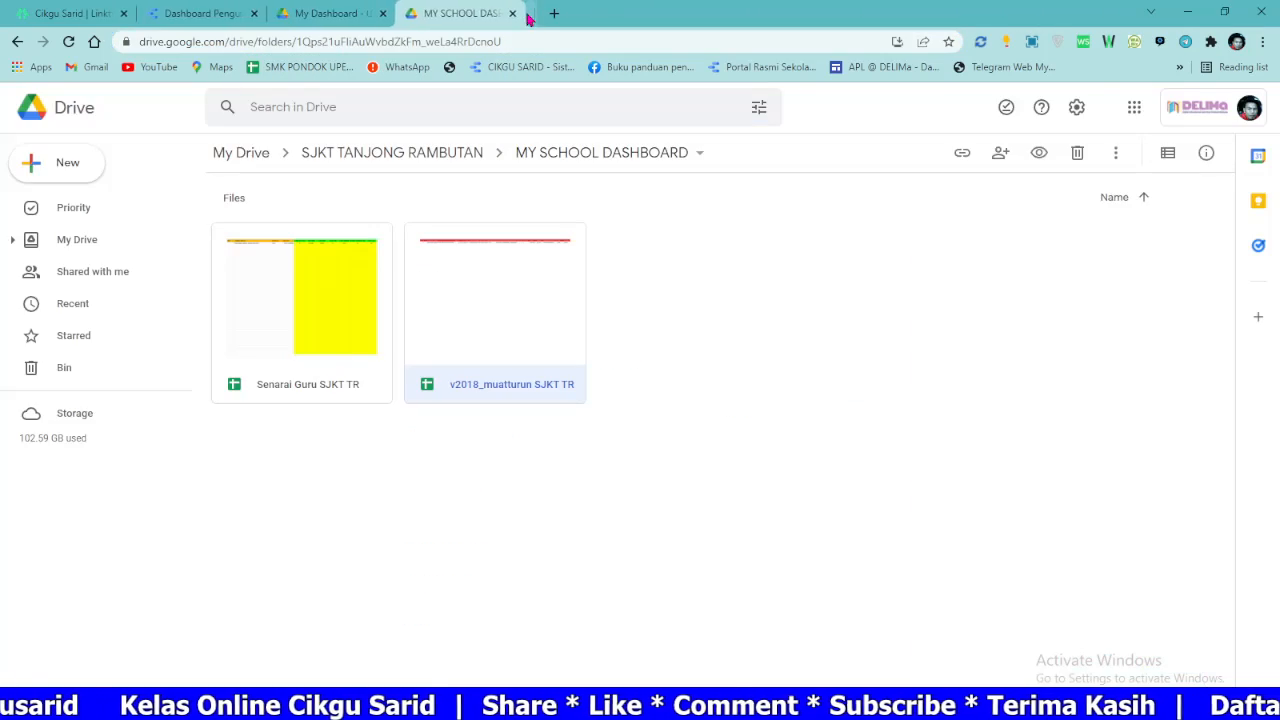
Step: Test the Borang Makluman and Borang Laporan Program links on the dashboard, checking each form's title, and close both forms
{"action": "left_click", "coordinate": [200, 14]}
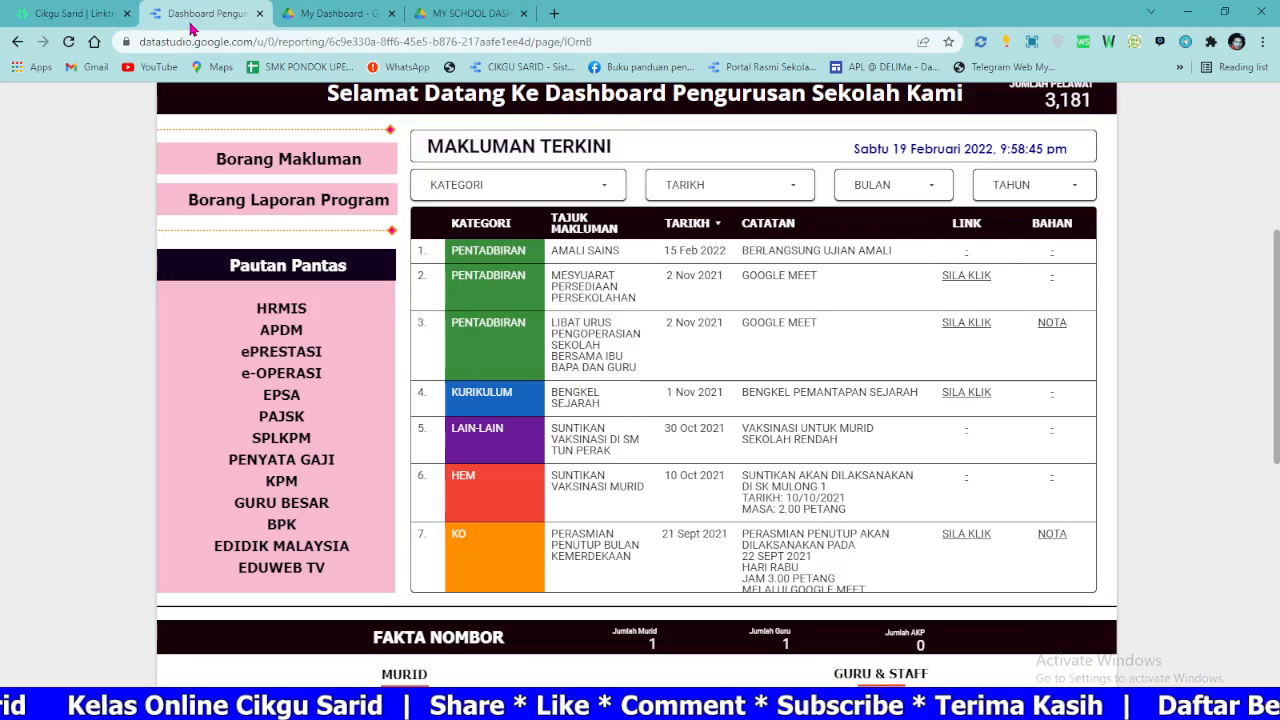
{"action": "left_click", "coordinate": [289, 160]}
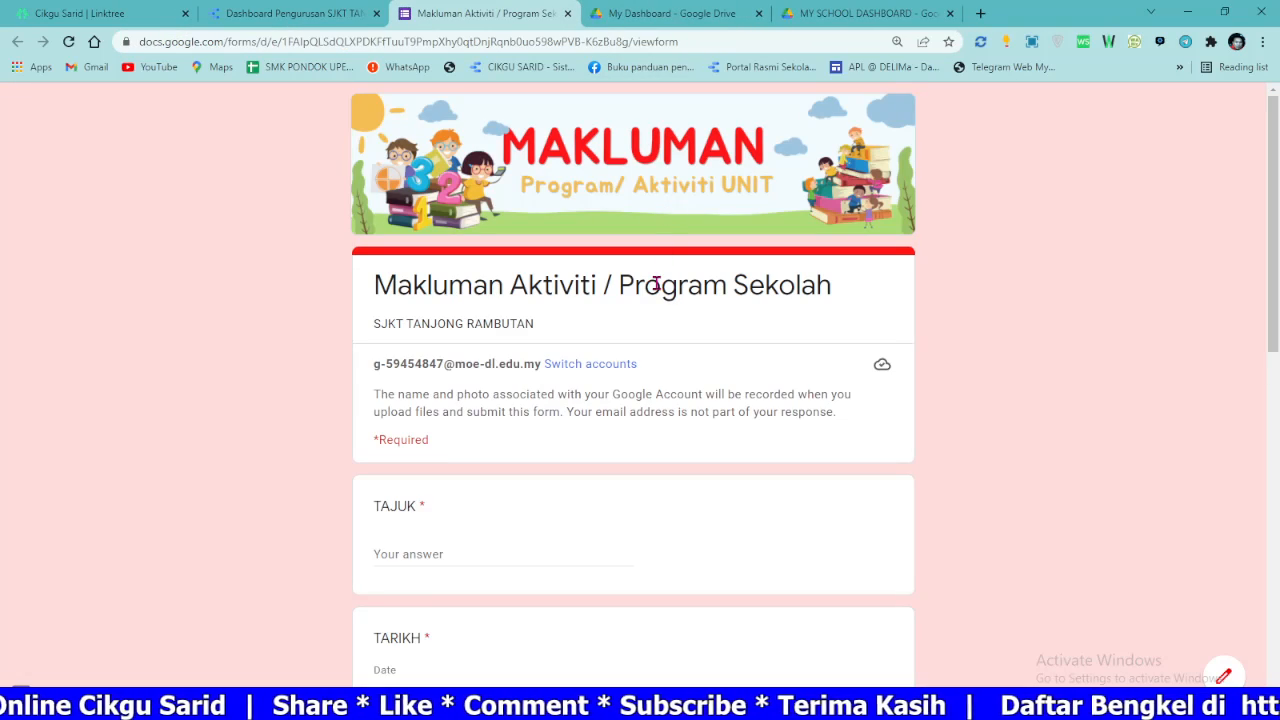
{"action": "left_click_drag", "start_coordinate": [397, 286], "coordinate": [581, 287]}
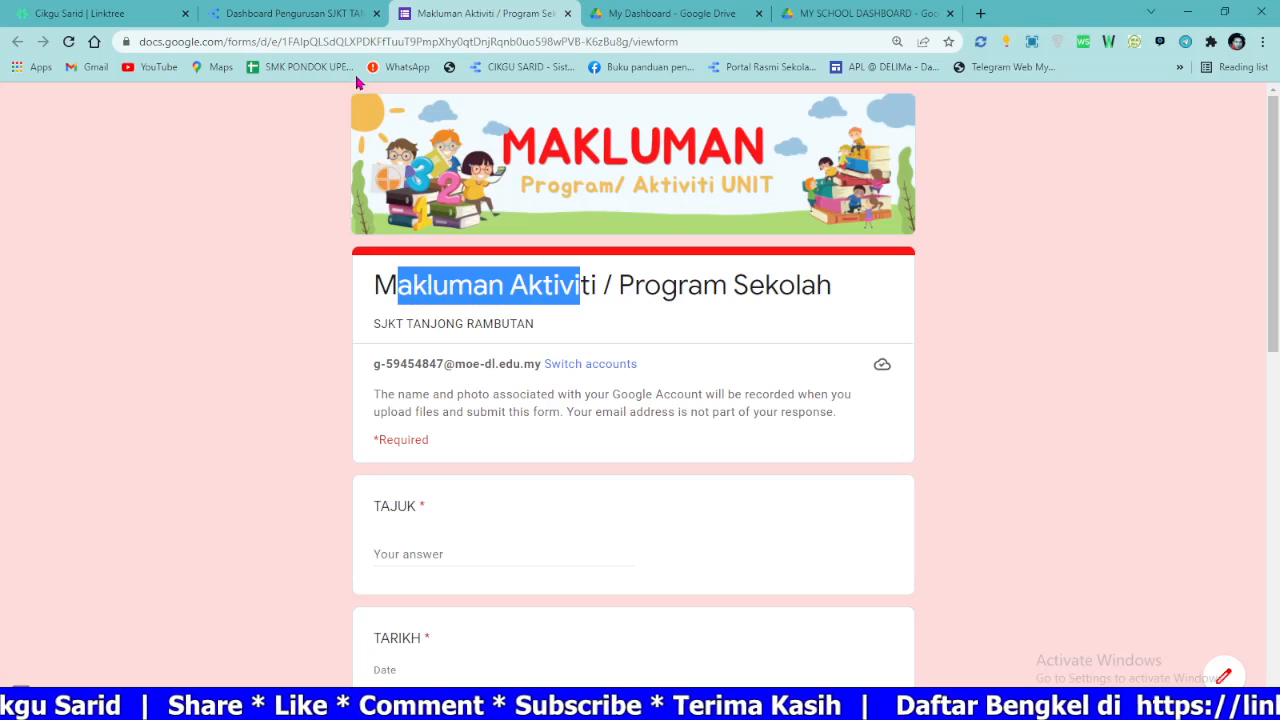
{"action": "left_click", "coordinate": [365, 15]}
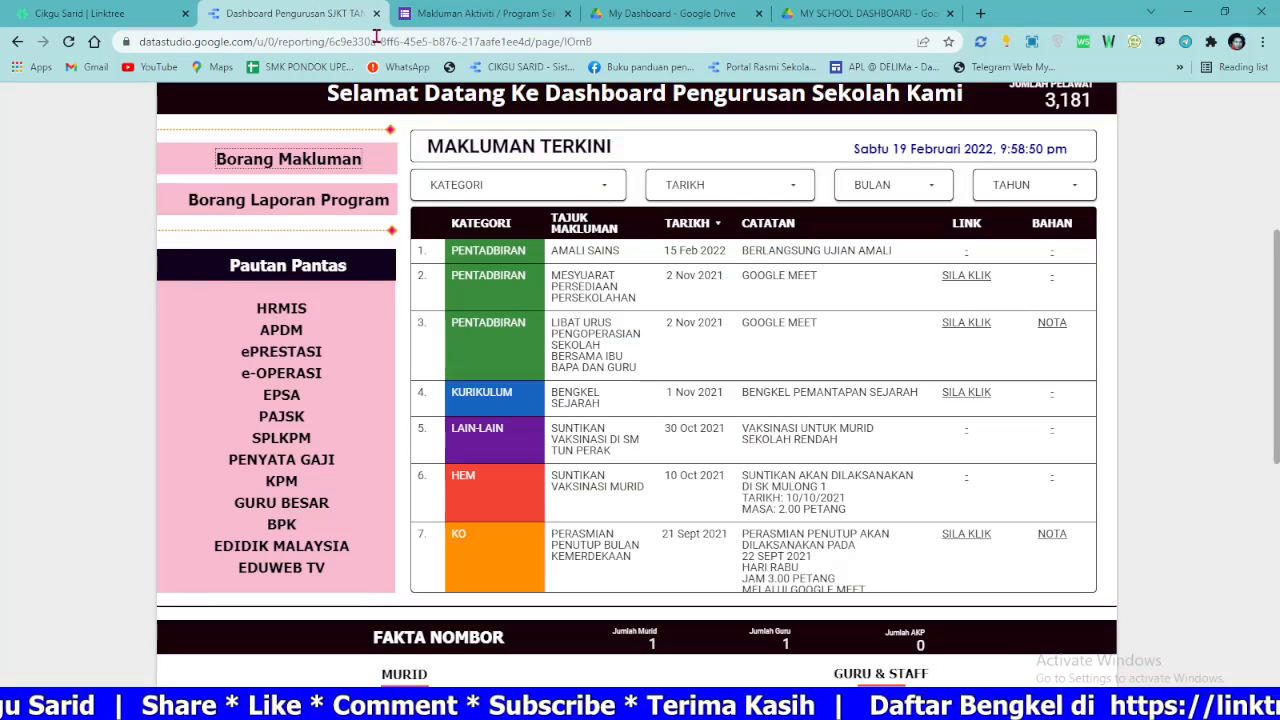
{"action": "left_click", "coordinate": [265, 205]}
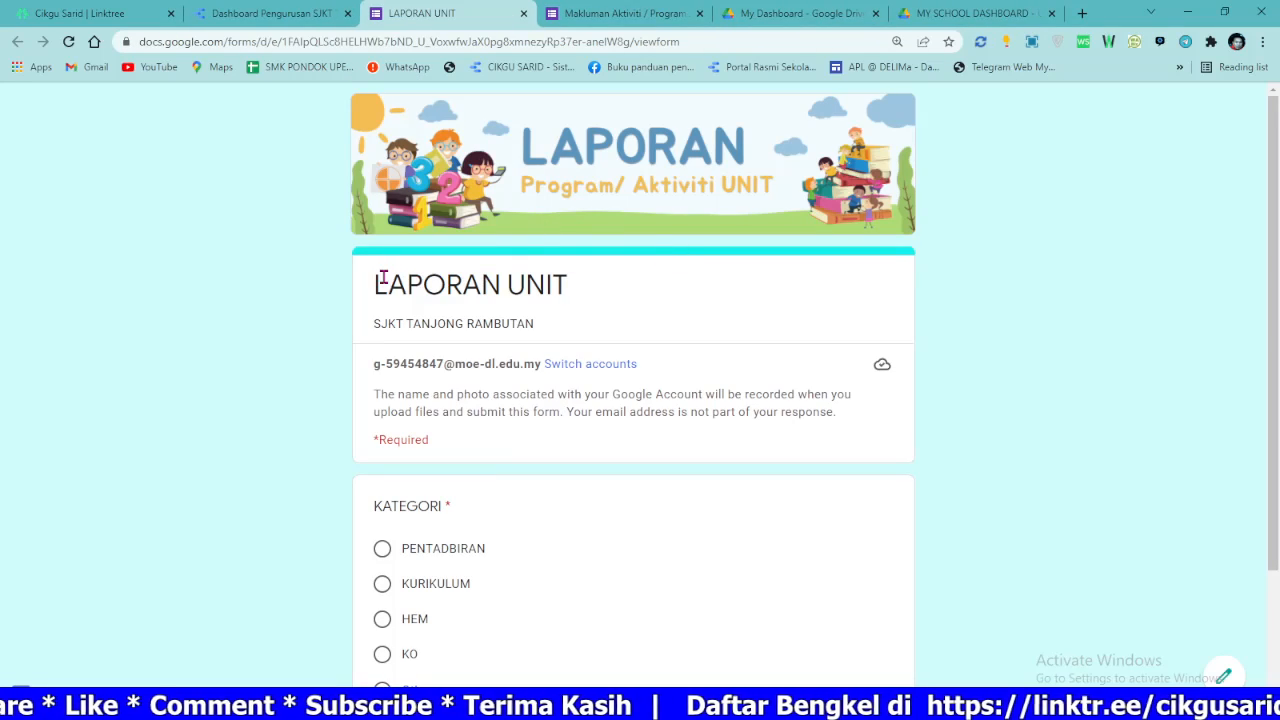
{"action": "left_click_drag", "start_coordinate": [376, 283], "coordinate": [565, 281]}
{"action": "left_click", "coordinate": [522, 14]}
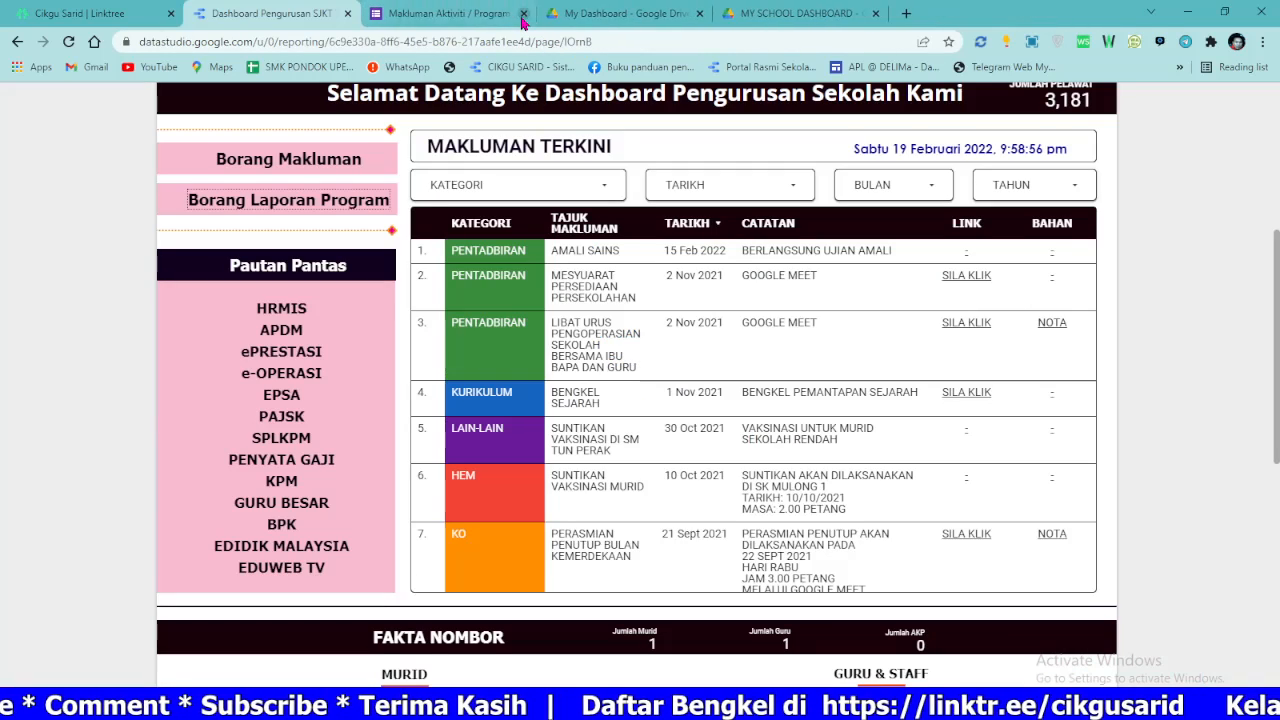
{"action": "left_click", "coordinate": [522, 14]}
Step: Open the SJKT T R spreadsheet from the SJKT TANJONG RAMBUTAN folder in Drive
{"action": "scroll", "coordinate": [983, 197], "scroll_direction": "up", "scroll_amount": 3}
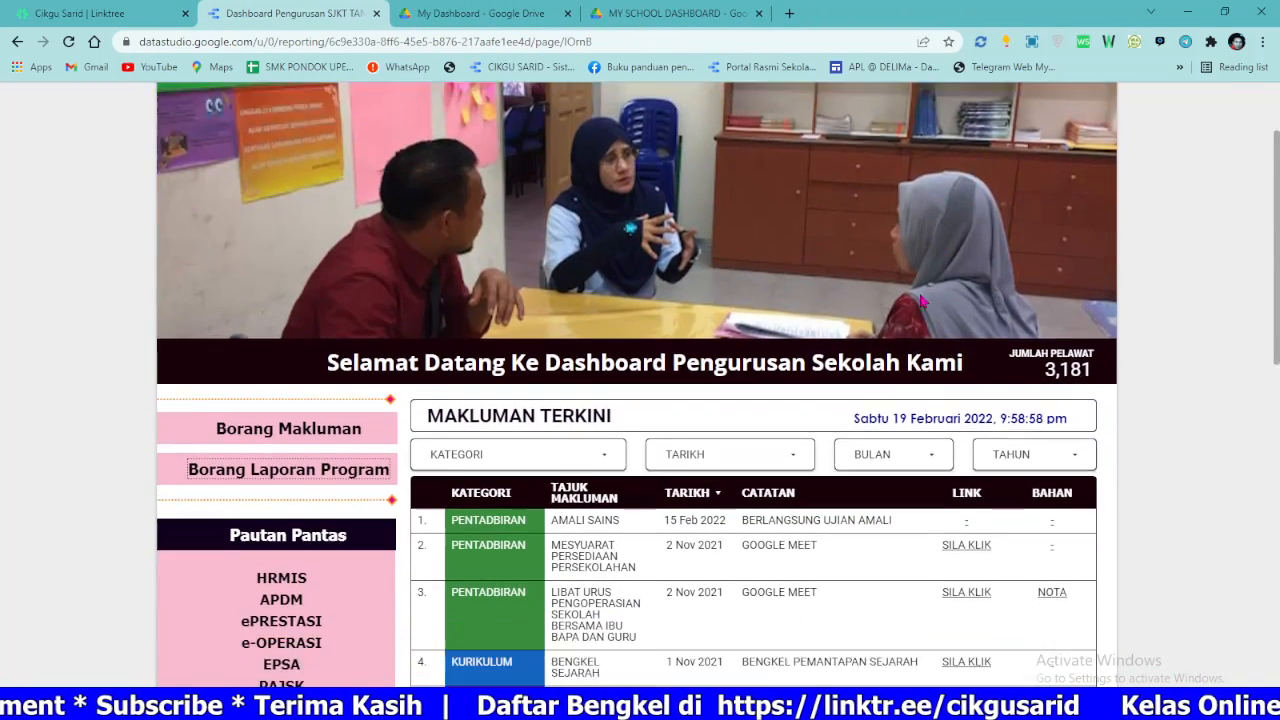
{"action": "scroll", "coordinate": [572, 245], "scroll_direction": "down", "scroll_amount": 4}
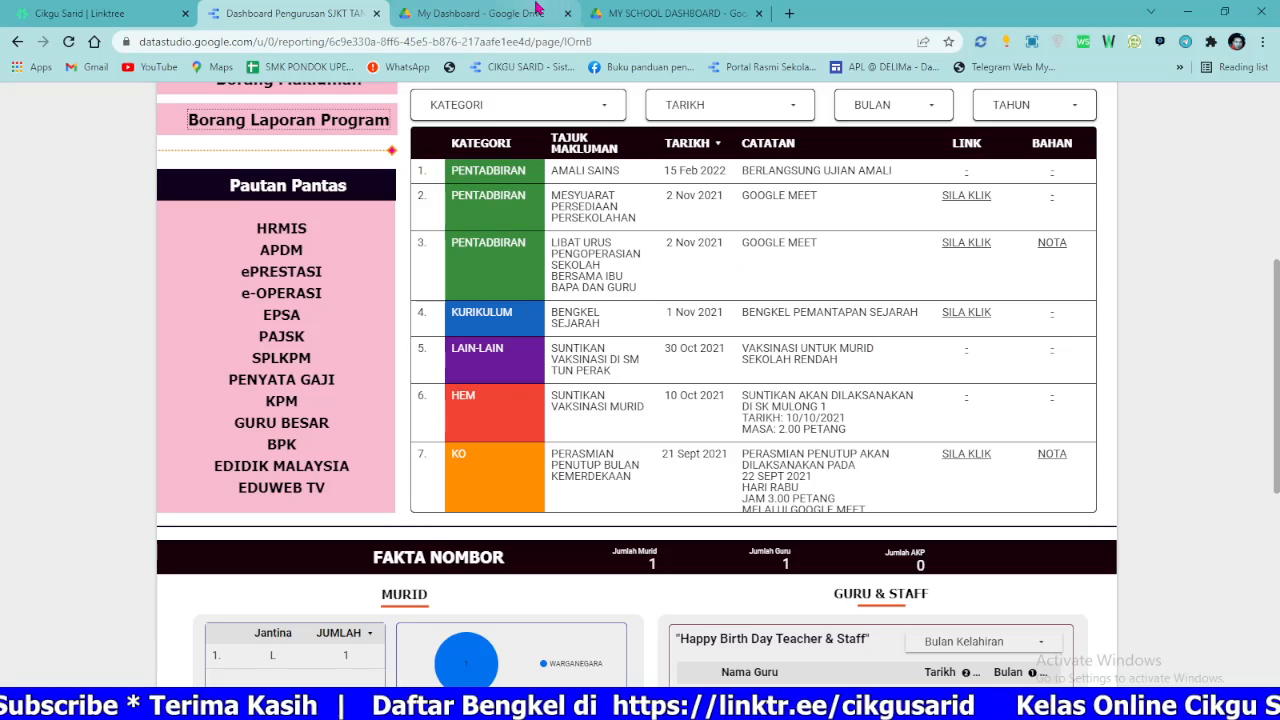
{"action": "left_click", "coordinate": [684, 13]}
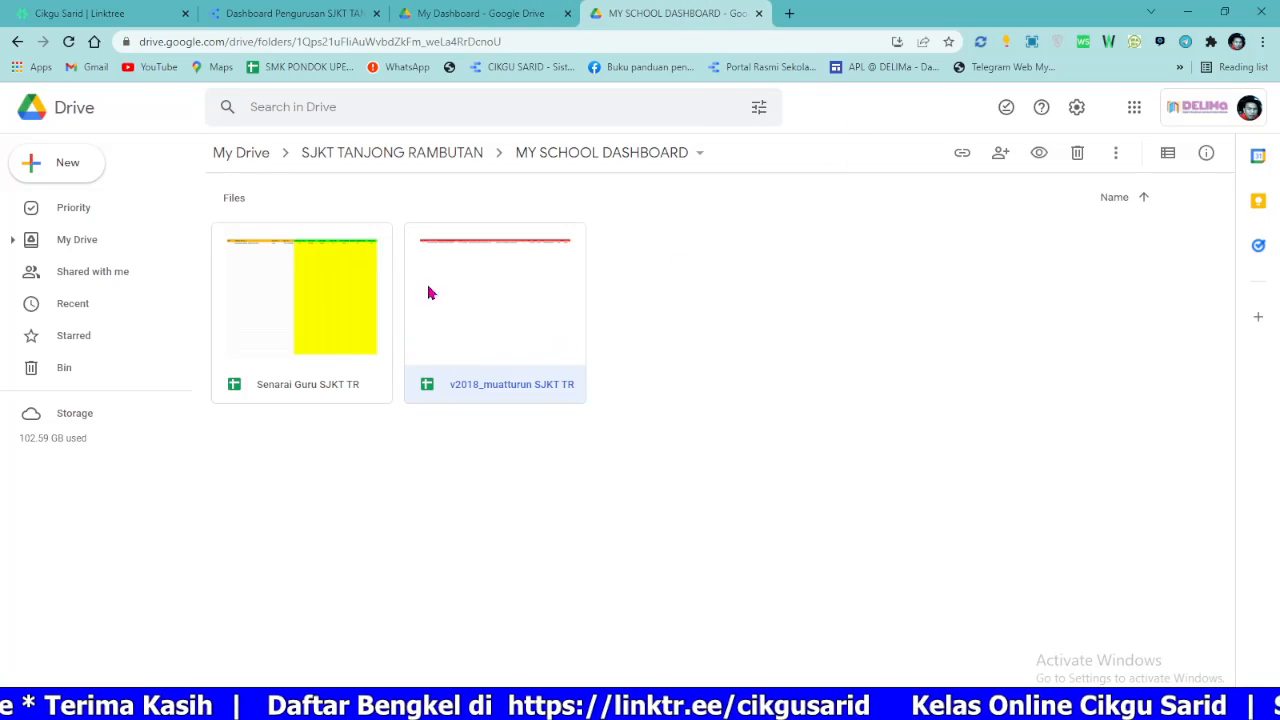
{"action": "left_click", "coordinate": [447, 155]}
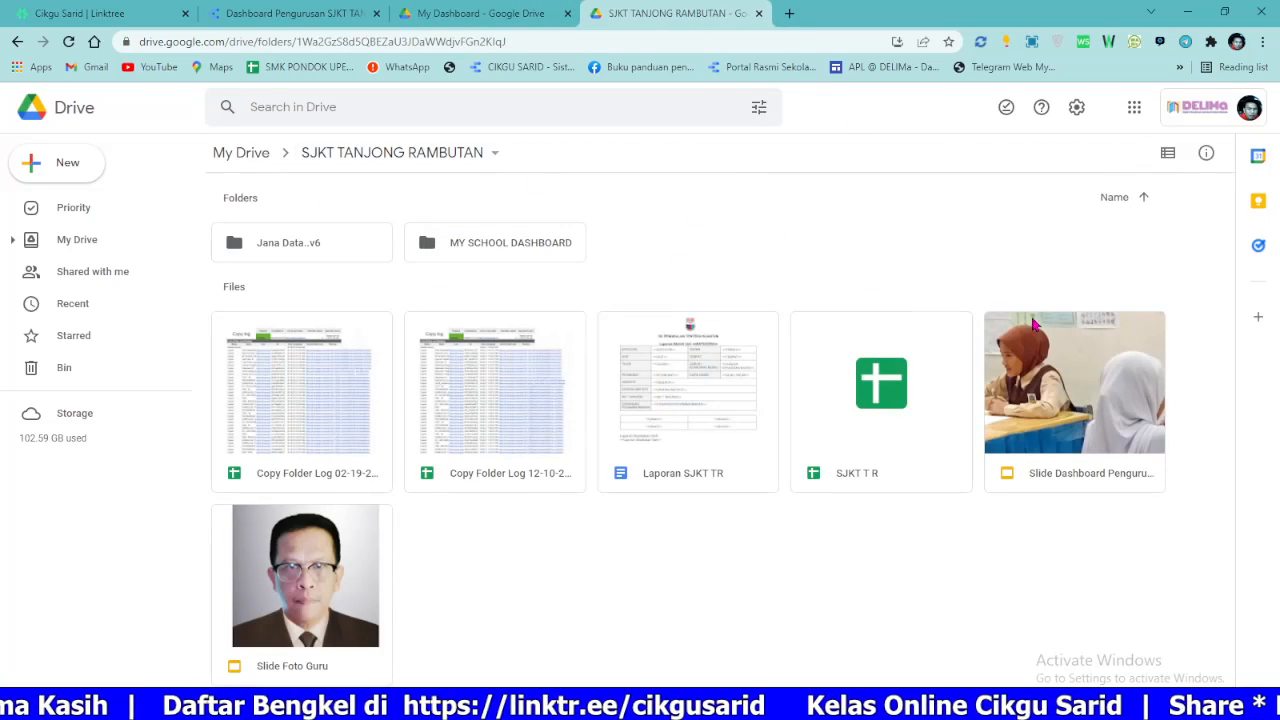
{"action": "left_click", "coordinate": [660, 400]}
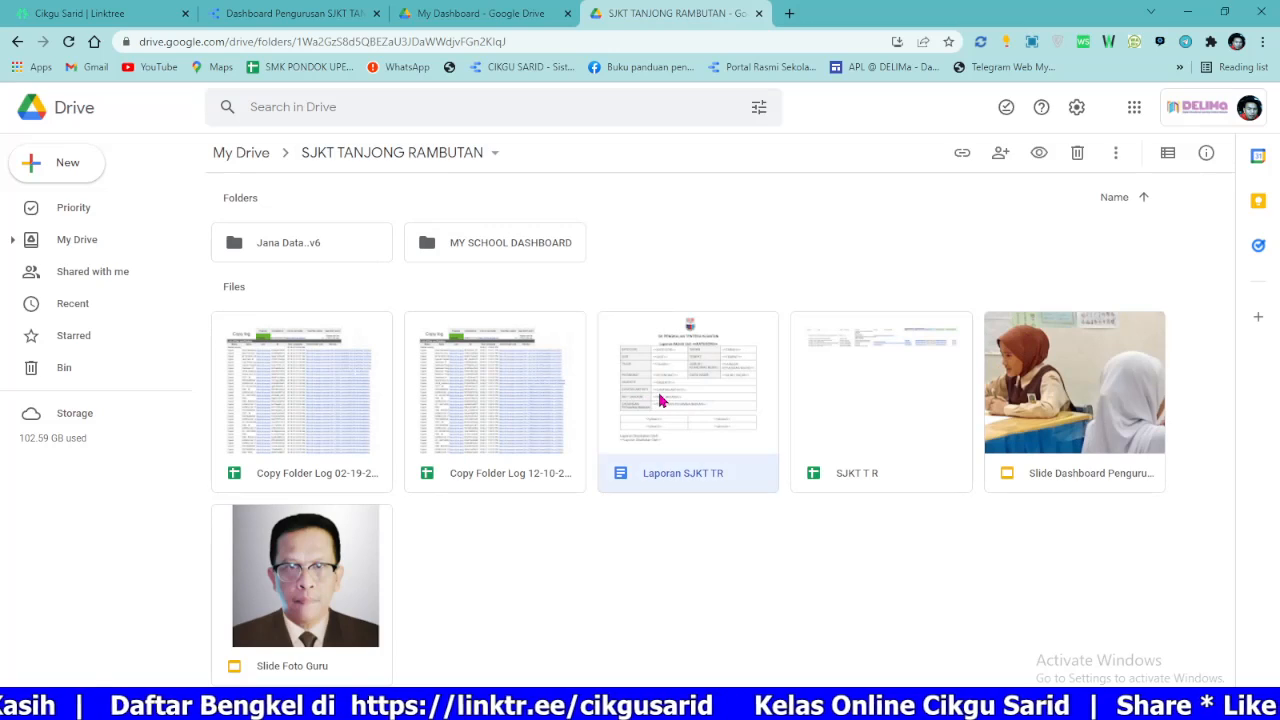
{"action": "double_click", "coordinate": [883, 432]}
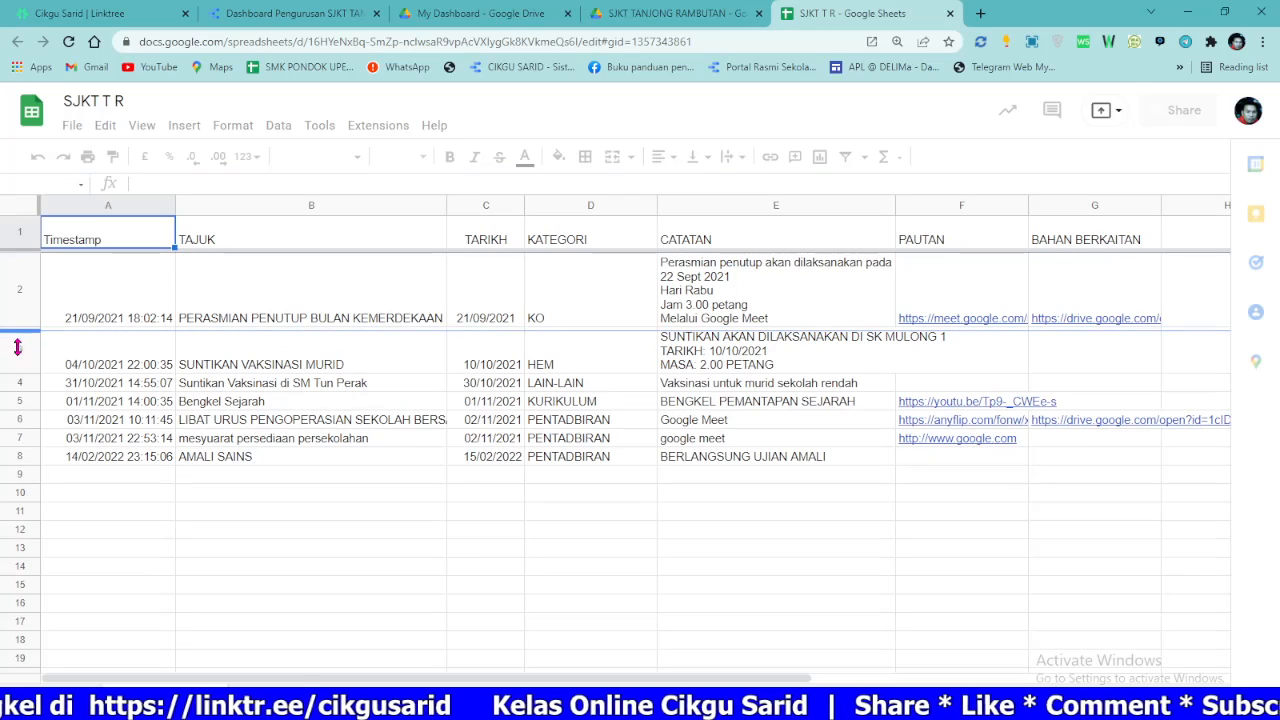
Step: Reduce the height of row 2 in the announcement responses sheet and display the report responses sheet with the UNIT columns
{"action": "left_click_drag", "start_coordinate": [24, 352], "coordinate": [24, 374]}
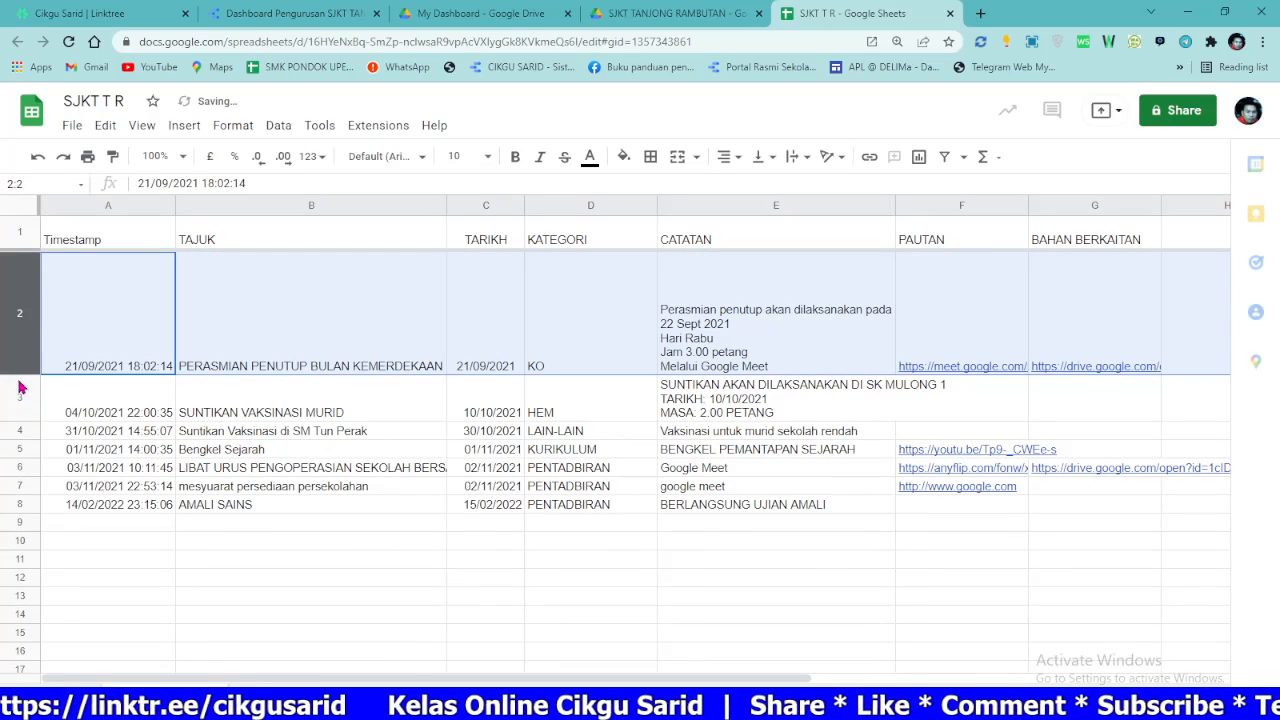
{"action": "left_click_drag", "start_coordinate": [21, 311], "coordinate": [21, 297]}
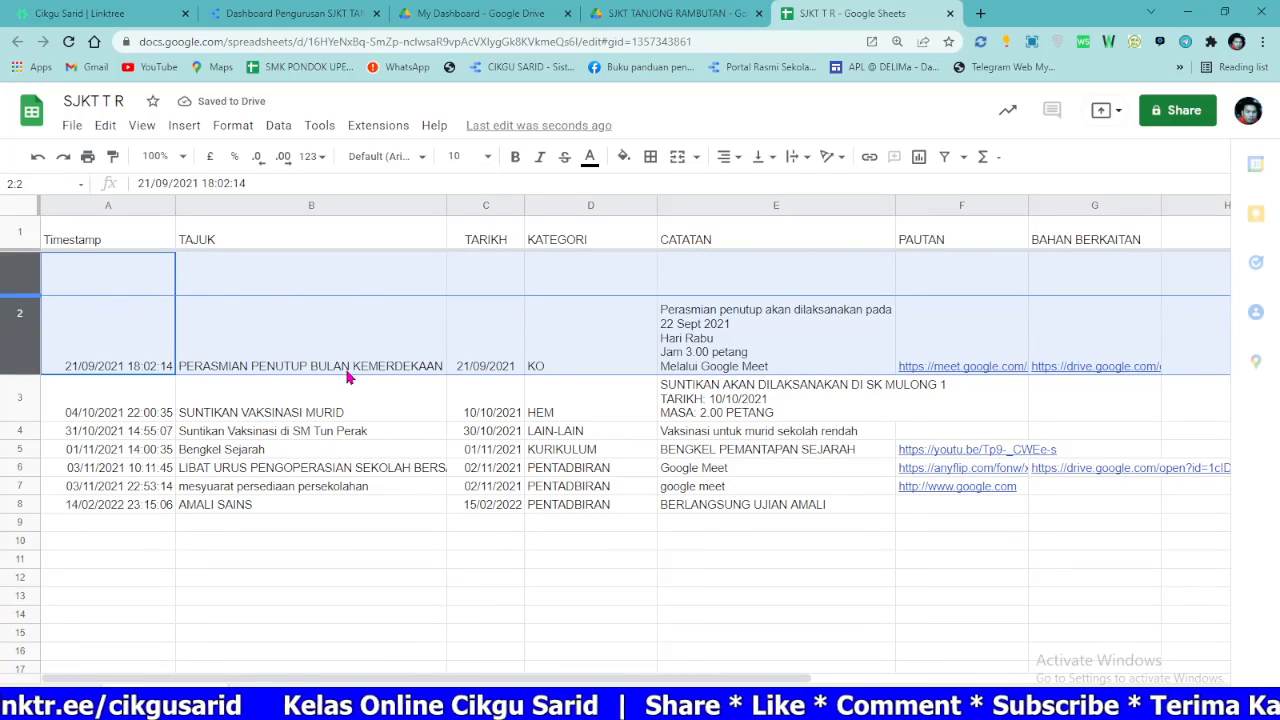
{"action": "left_click", "coordinate": [648, 445]}
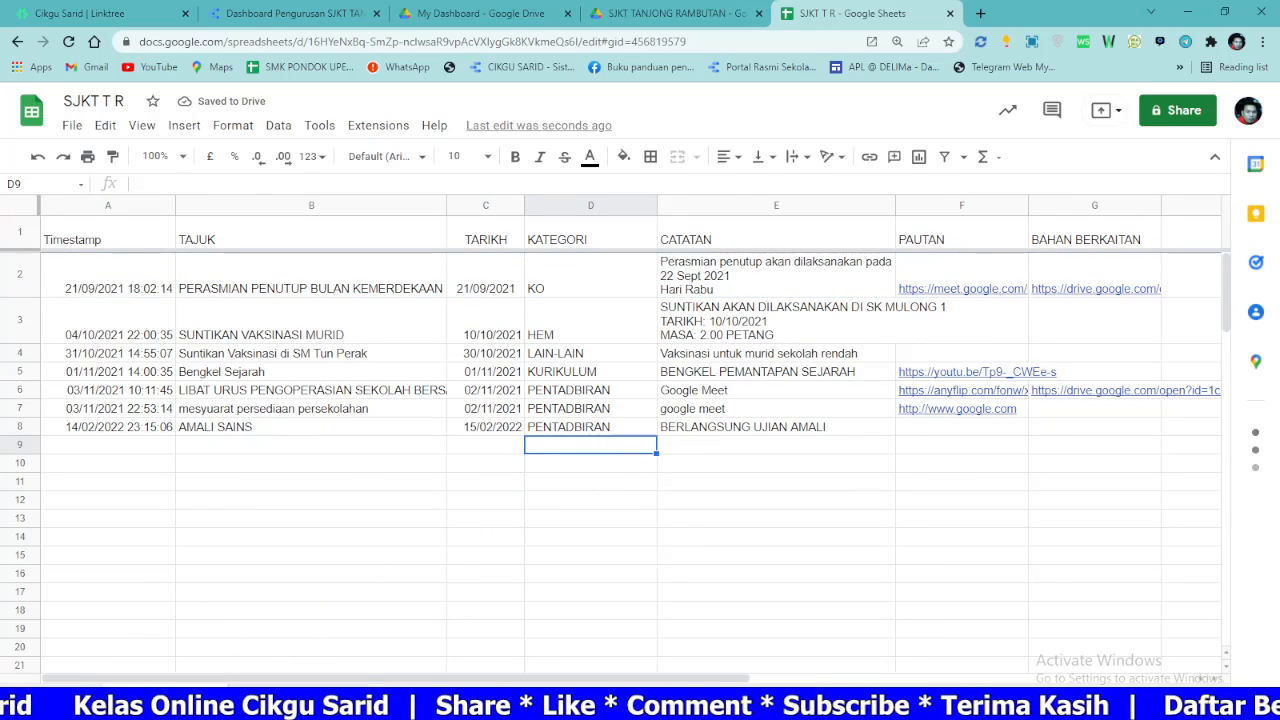
{"action": "left_click", "coordinate": [200, 700]}
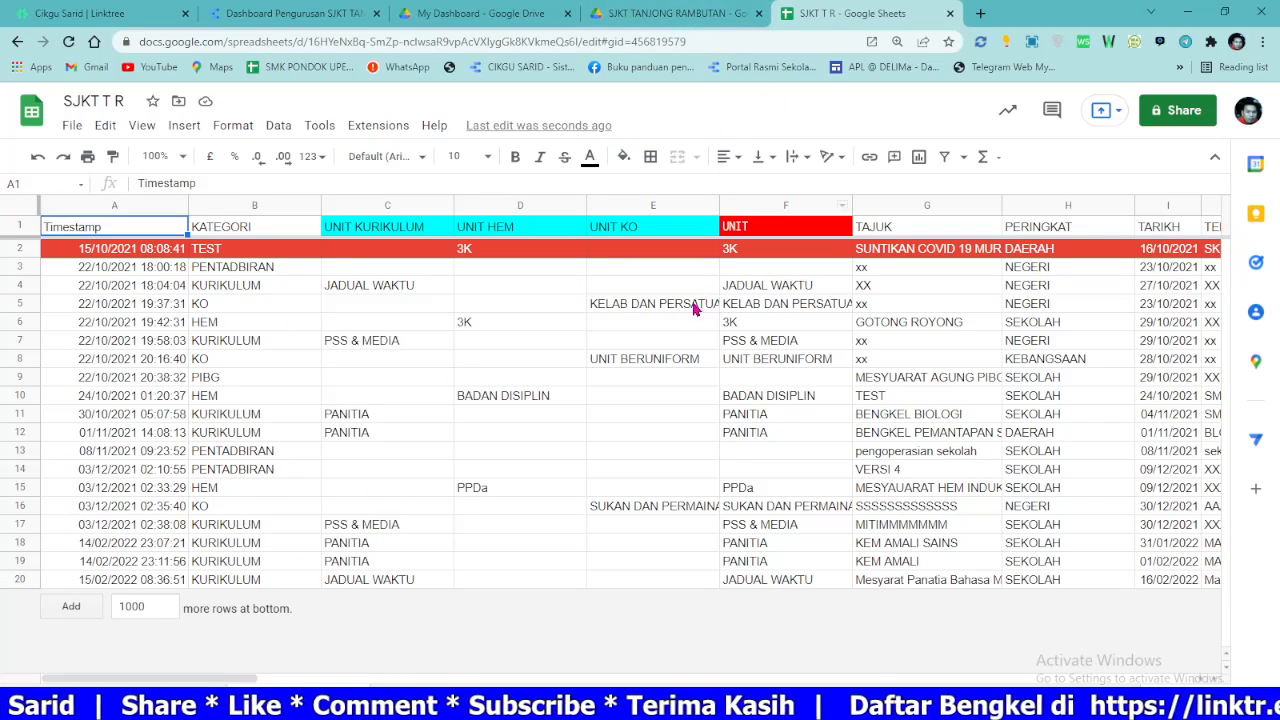
{"action": "left_click", "coordinate": [609, 417]}
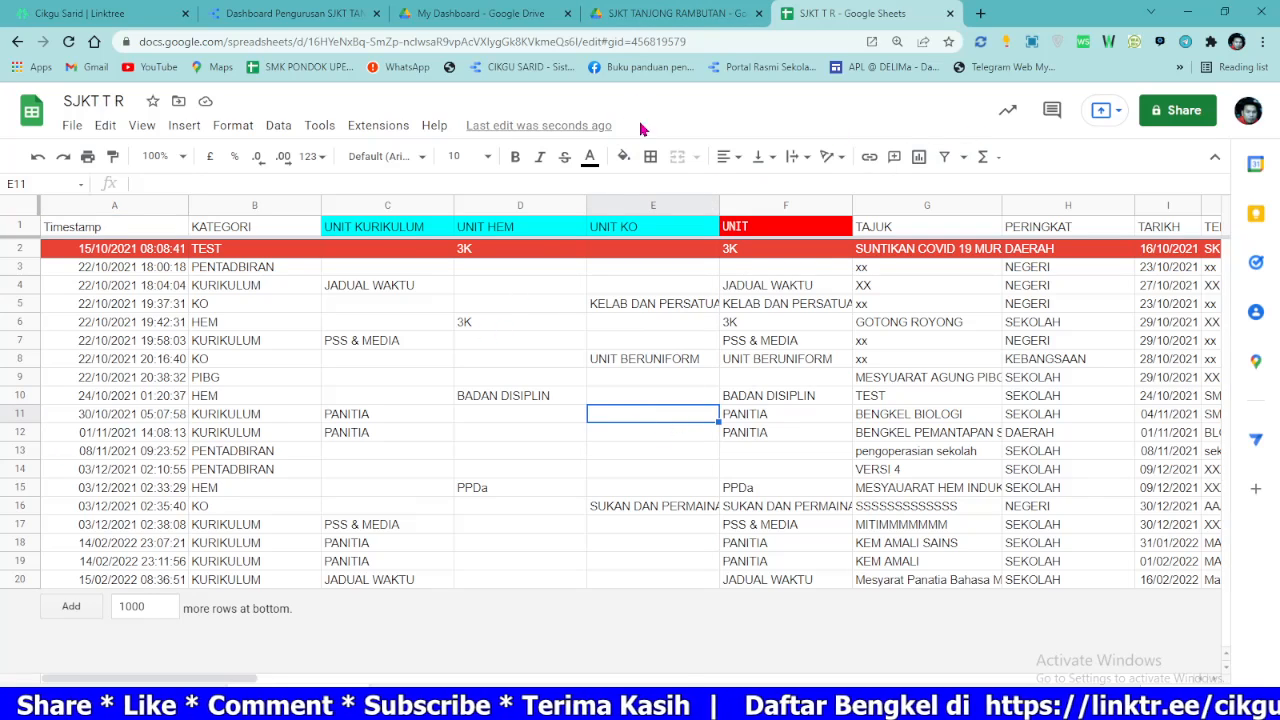
Step: Open the Laporan SJKT TR document from the SJKT TANJONG RAMBUTAN folder in Drive
{"action": "left_click", "coordinate": [644, 24]}
{"action": "left_click", "coordinate": [697, 371]}
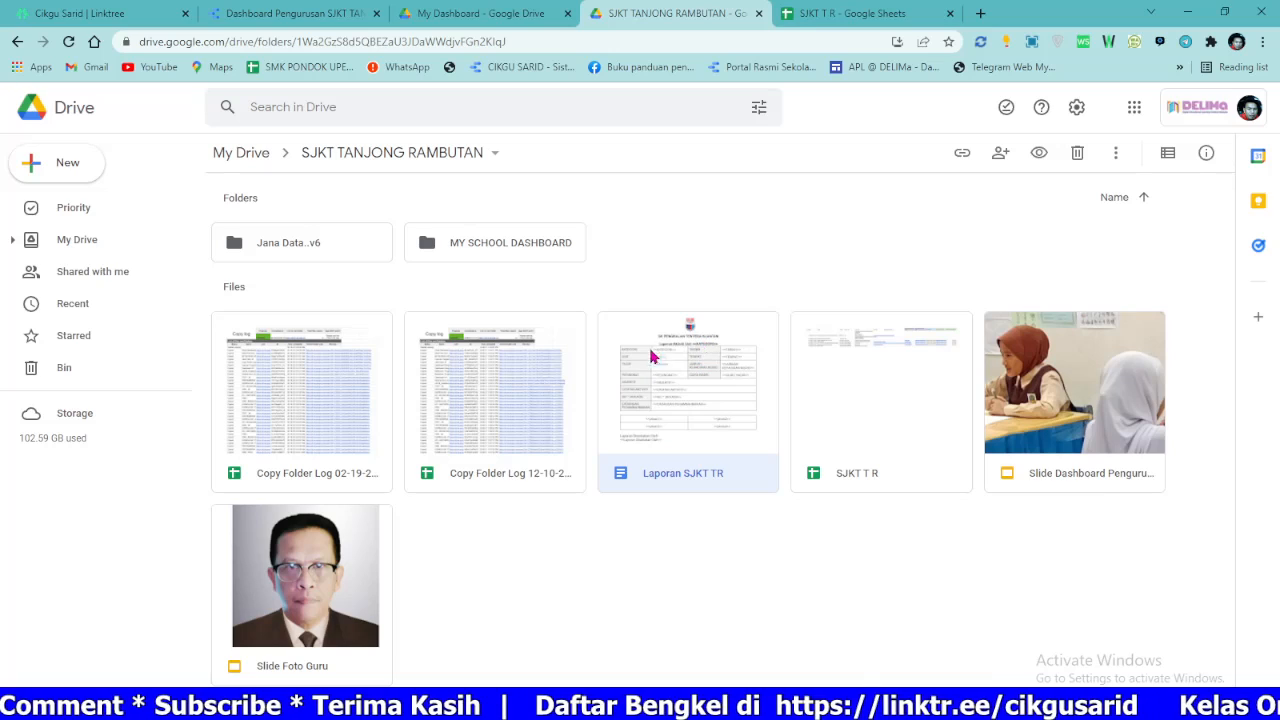
{"action": "double_click", "coordinate": [706, 353]}
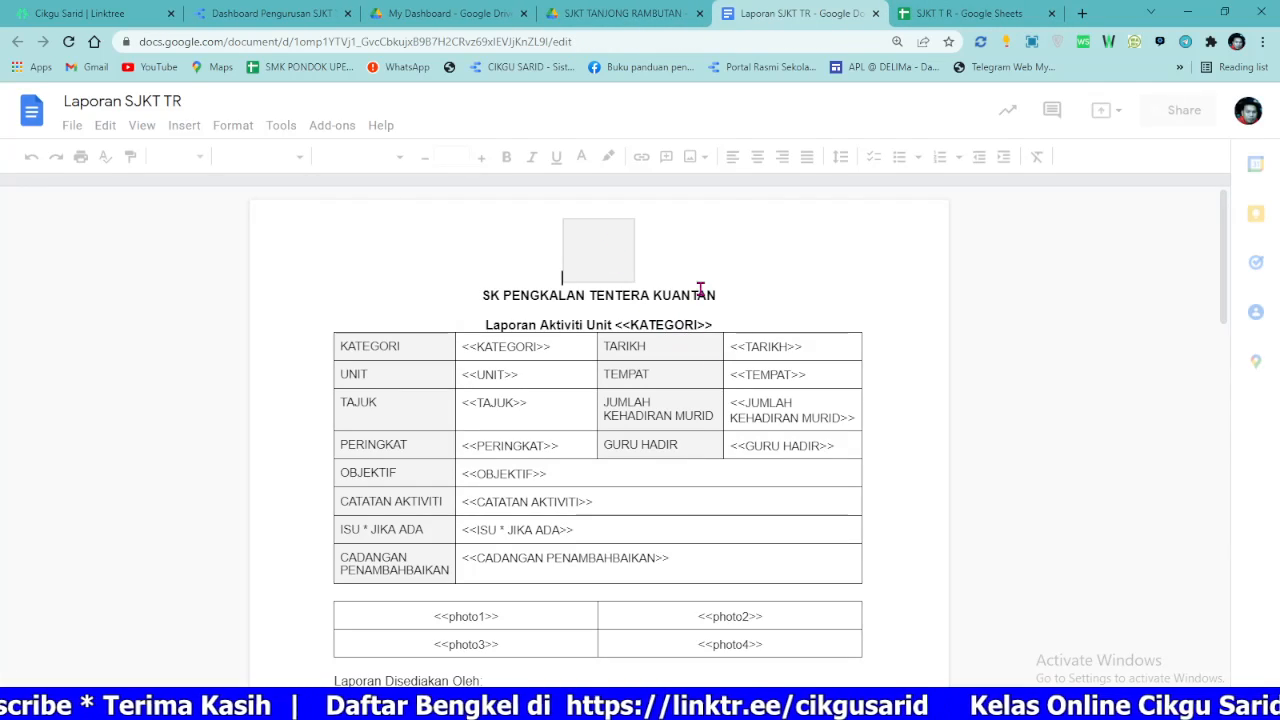
Step: Replace the school name heading under the logo in the report template with SJKT TANJONG RAMBUTAN
{"action": "left_click_drag", "start_coordinate": [718, 294], "coordinate": [476, 295]}
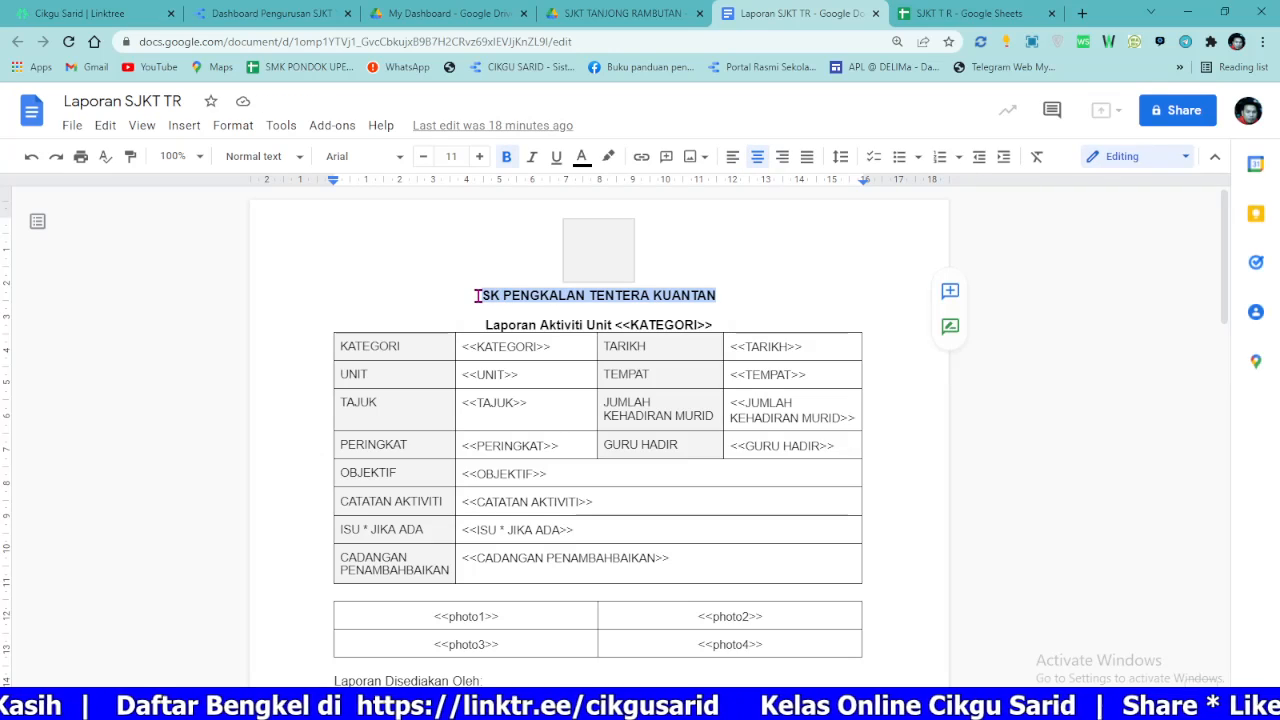
{"action": "type", "text": "sjkt"}
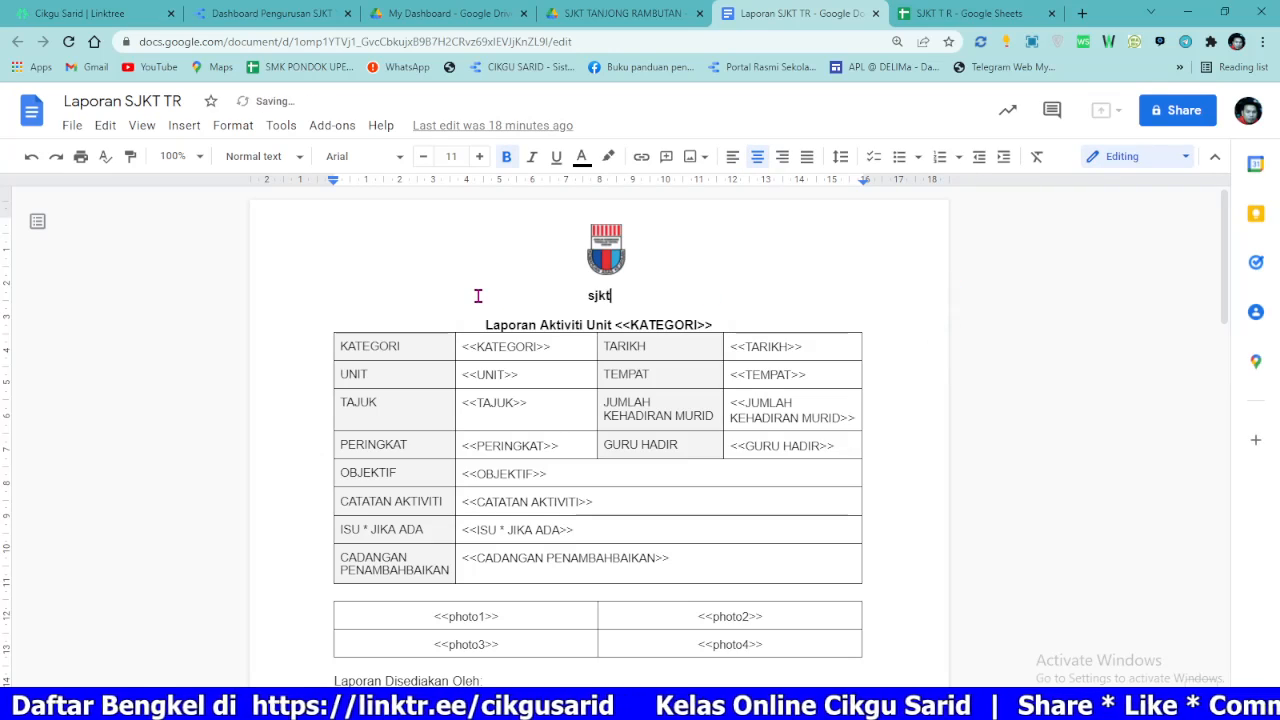
{"action": "key", "text": "BackSpace"}
{"action": "key", "text": "BackSpace"}
{"action": "key", "text": "BackSpace"}
{"action": "type", "text": "s"}
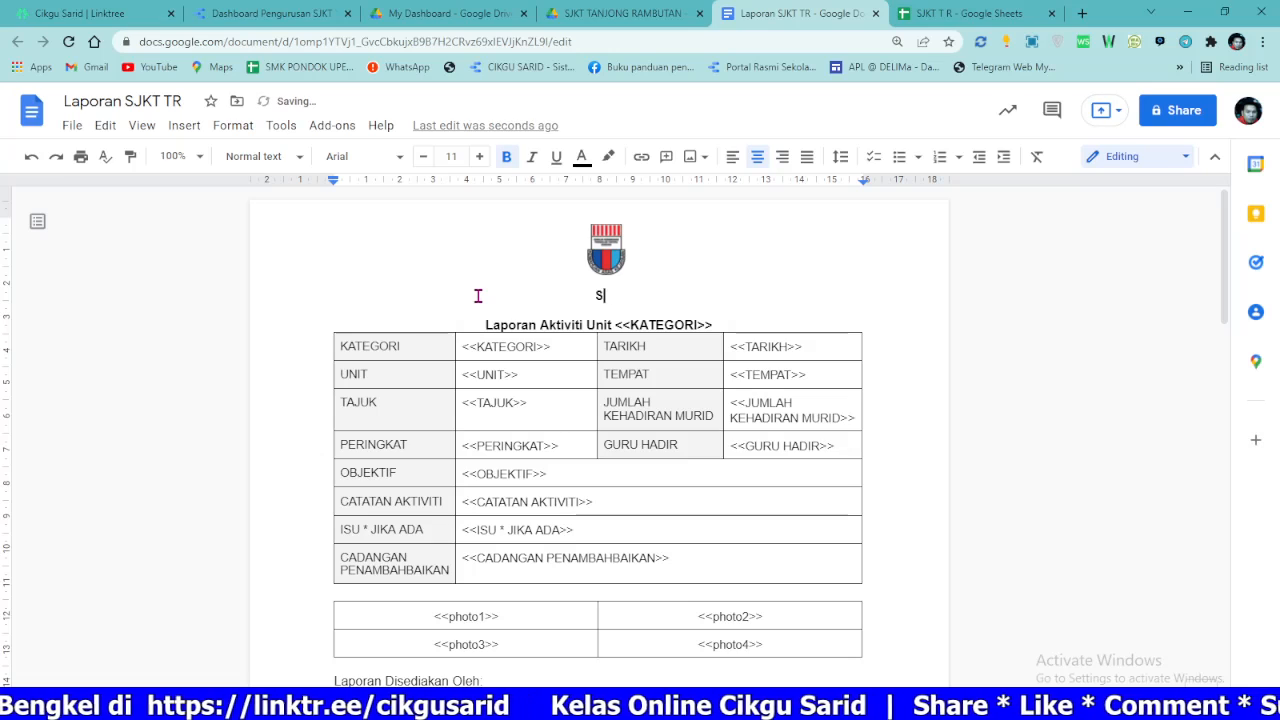
{"action": "type", "text": "EKOLAH"}
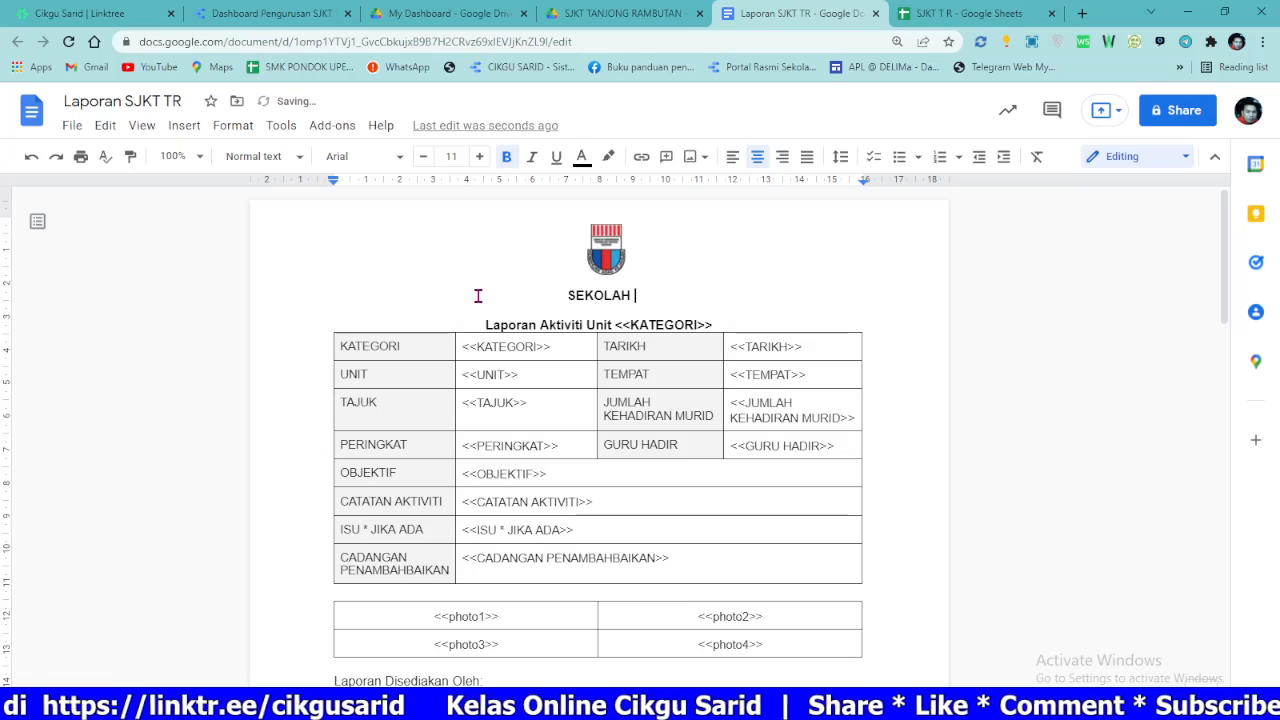
{"action": "key", "text": "BackSpace"}
{"action": "key", "text": "BackSpace"}
{"action": "key", "text": "BackSpace"}
{"action": "key", "text": "BackSpace"}
{"action": "key", "text": "BackSpace"}
{"action": "key", "text": "BackSpace"}
{"action": "key", "text": "BackSpace"}
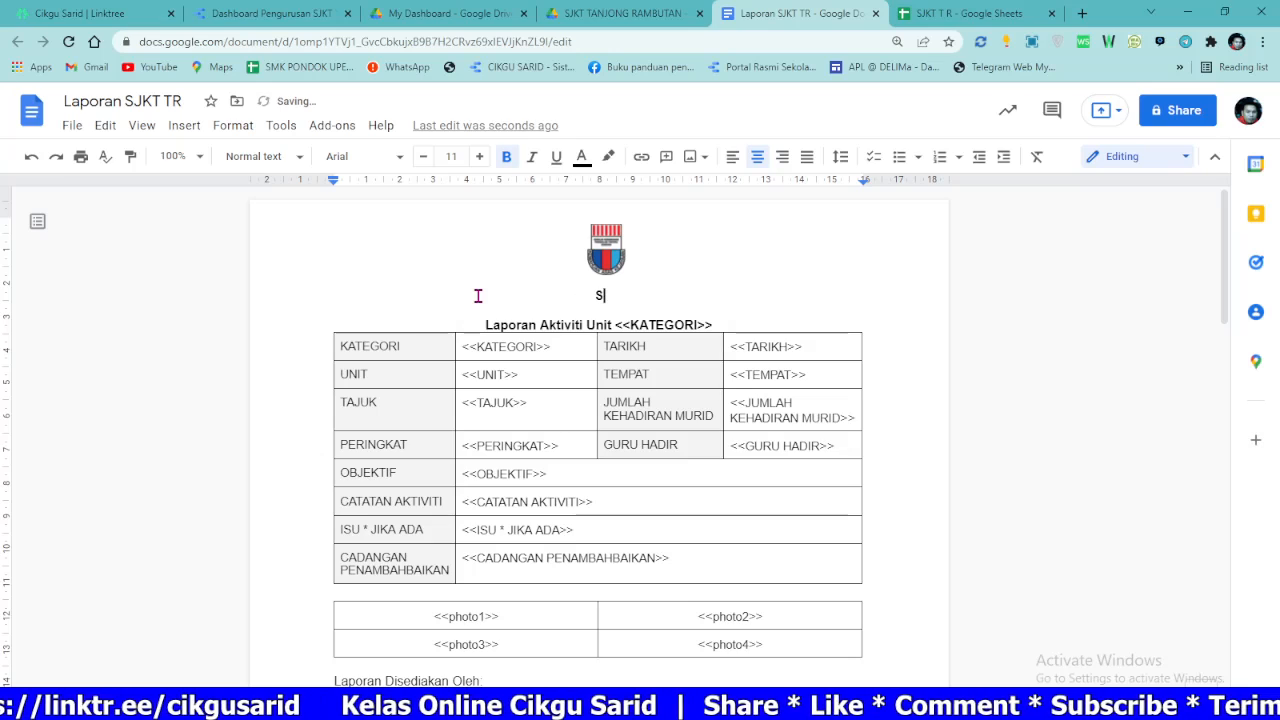
{"action": "type", "text": "JKT T"}
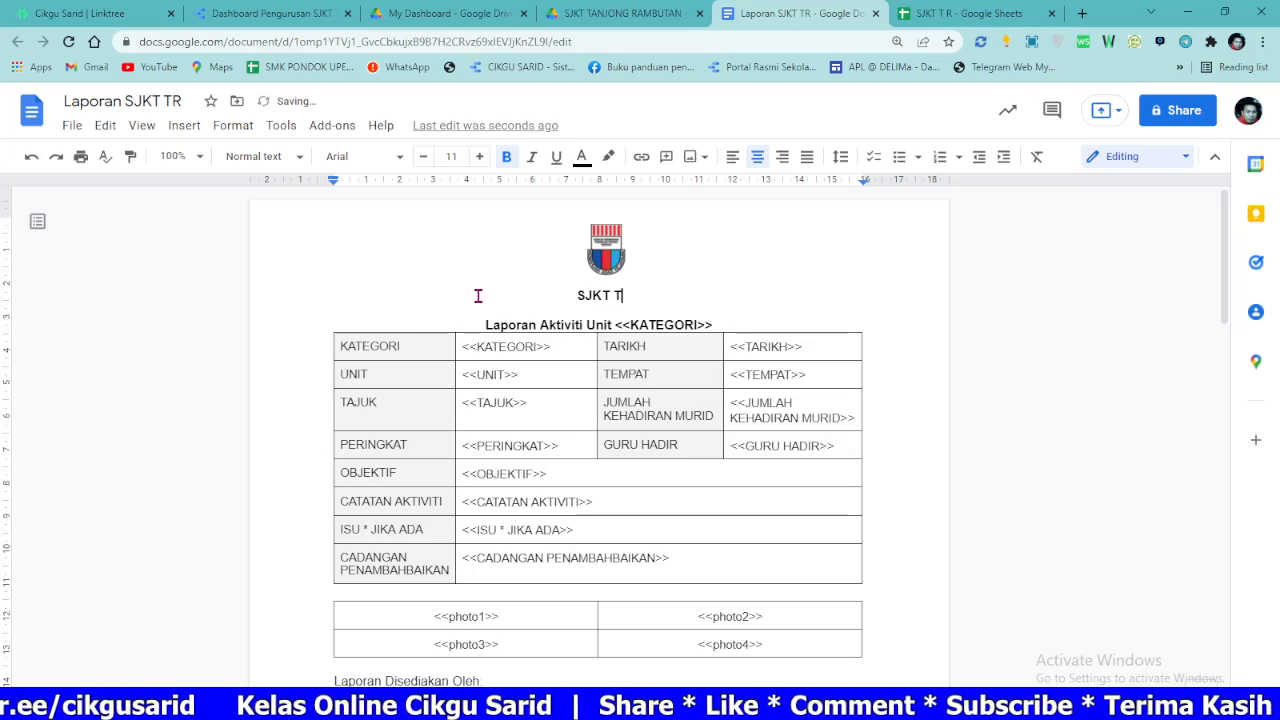
{"action": "type", "text": "ANJONG T"}
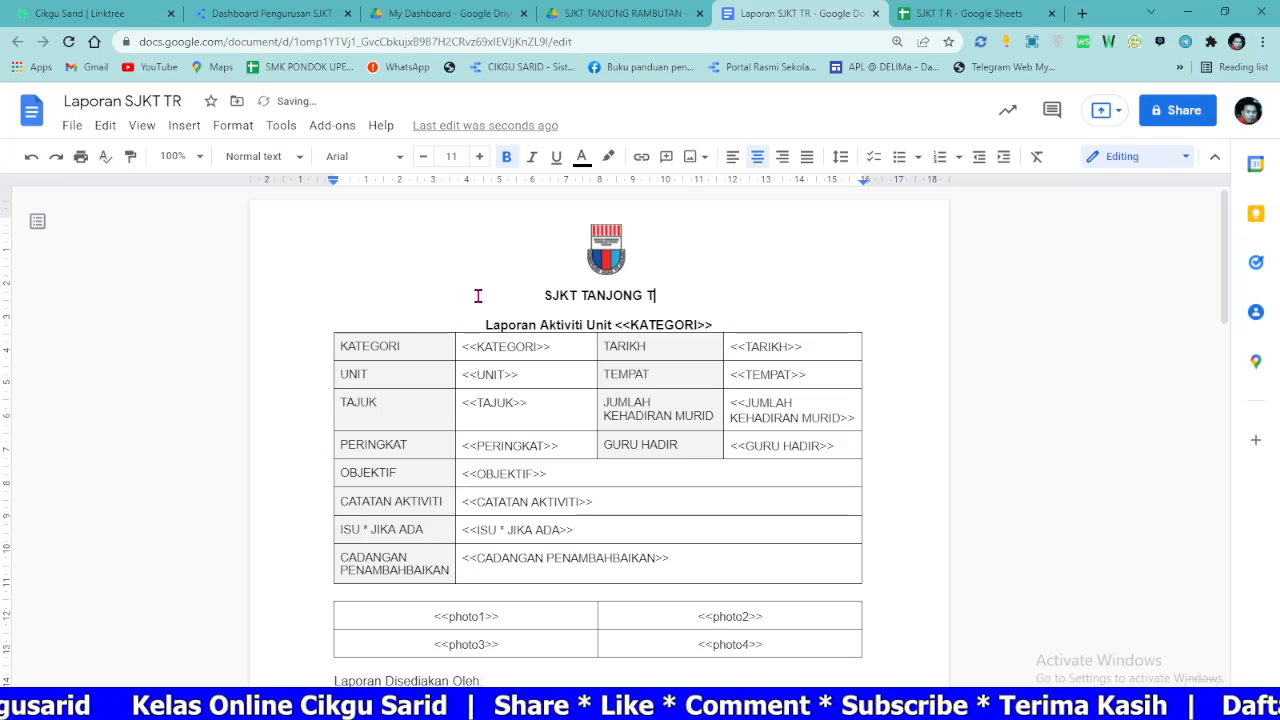
{"action": "key", "text": "BackSpace"}
{"action": "type", "text": "RAMBUTAN"}
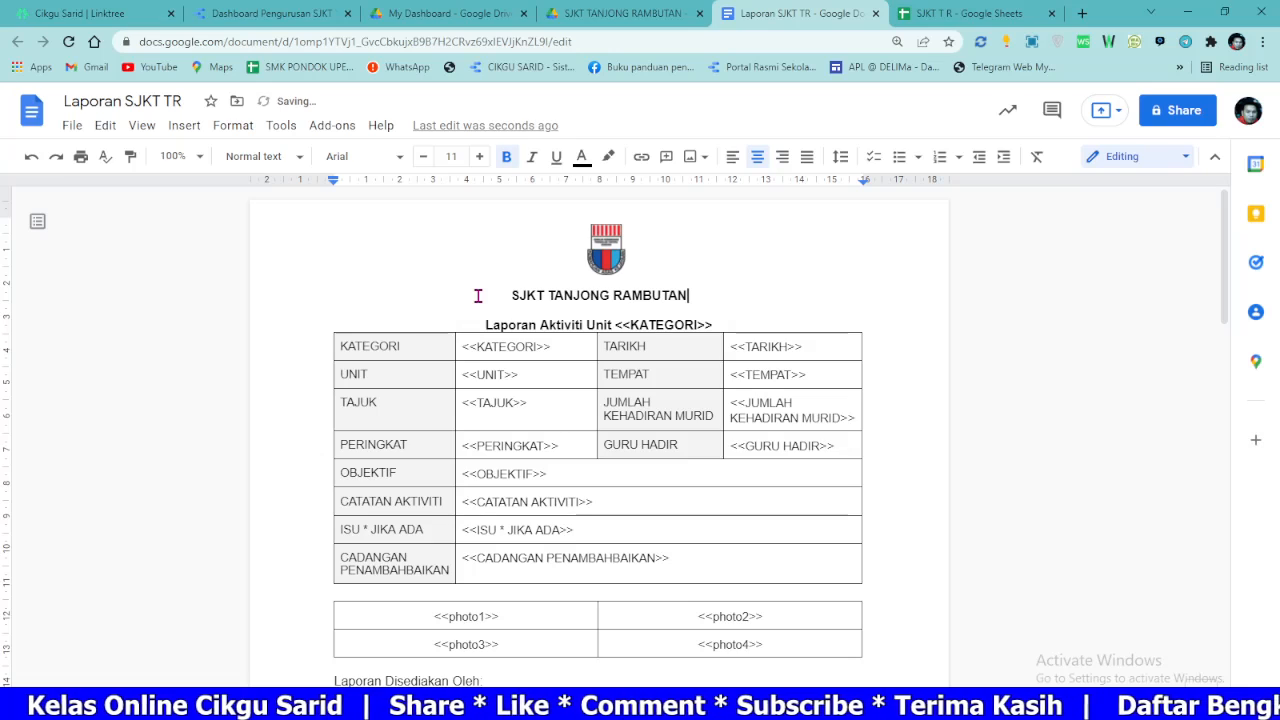
Step: Replace the school logo above the heading with the bg1 image uploaded from the computer's Desktop
{"action": "left_click", "coordinate": [603, 250]}
{"action": "right_click", "coordinate": [603, 250]}
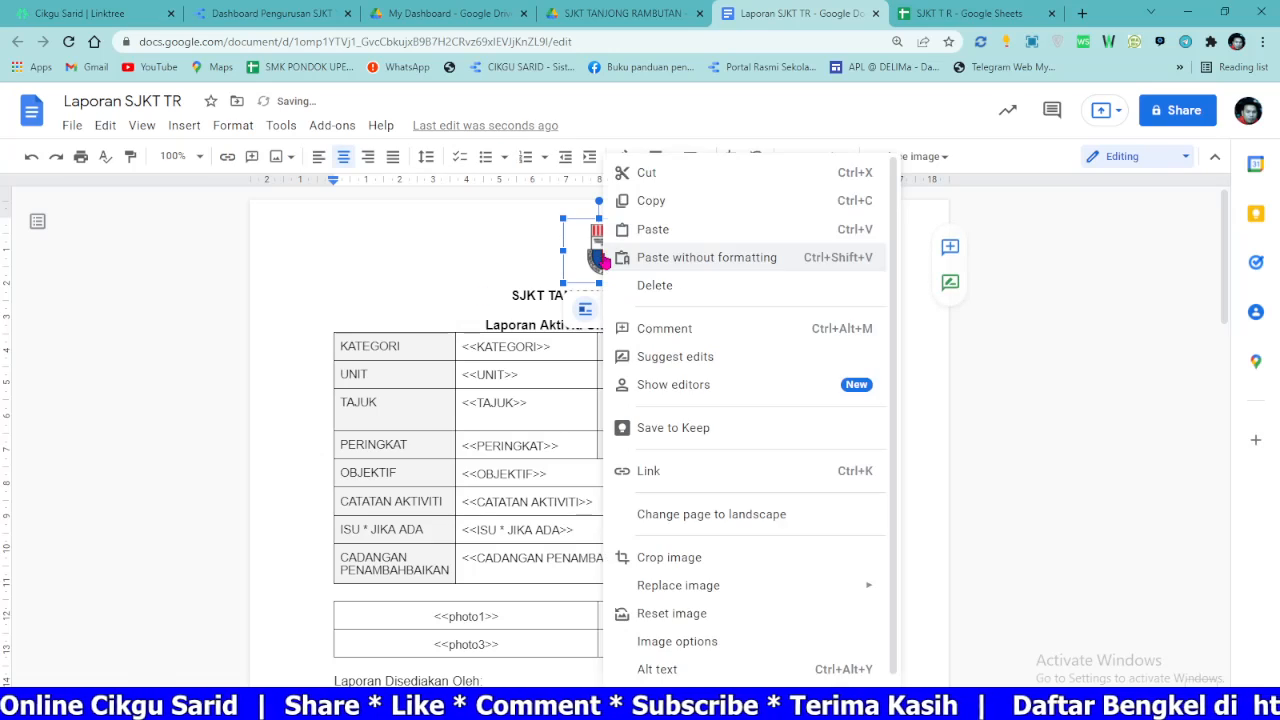
{"action": "mouse_move", "coordinate": [829, 588]}
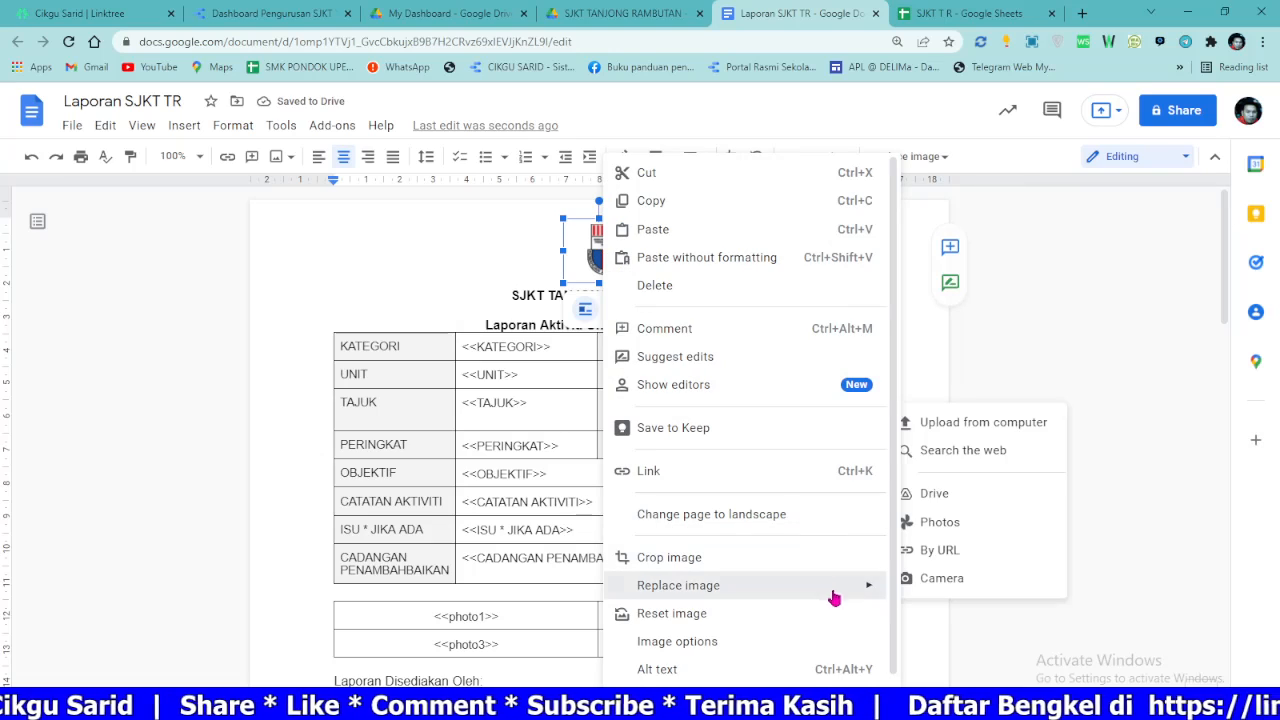
{"action": "left_click", "coordinate": [954, 424]}
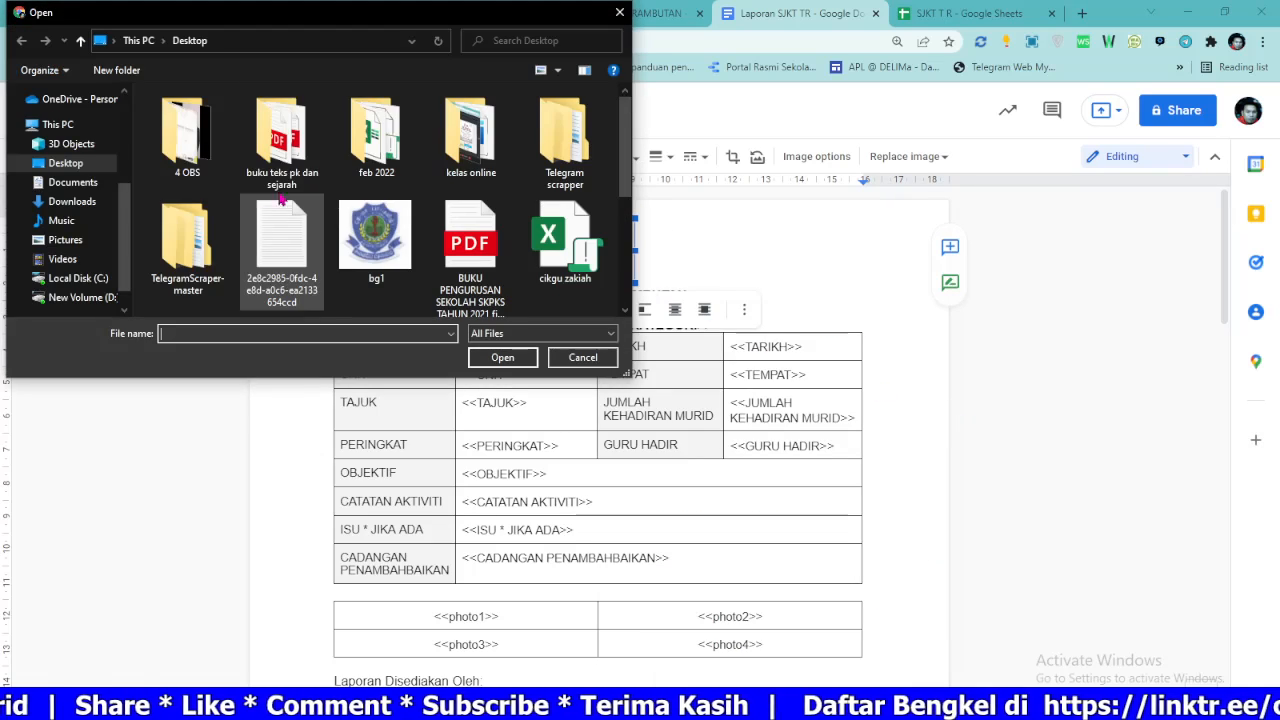
{"action": "left_click", "coordinate": [384, 250]}
{"action": "left_click", "coordinate": [490, 357]}
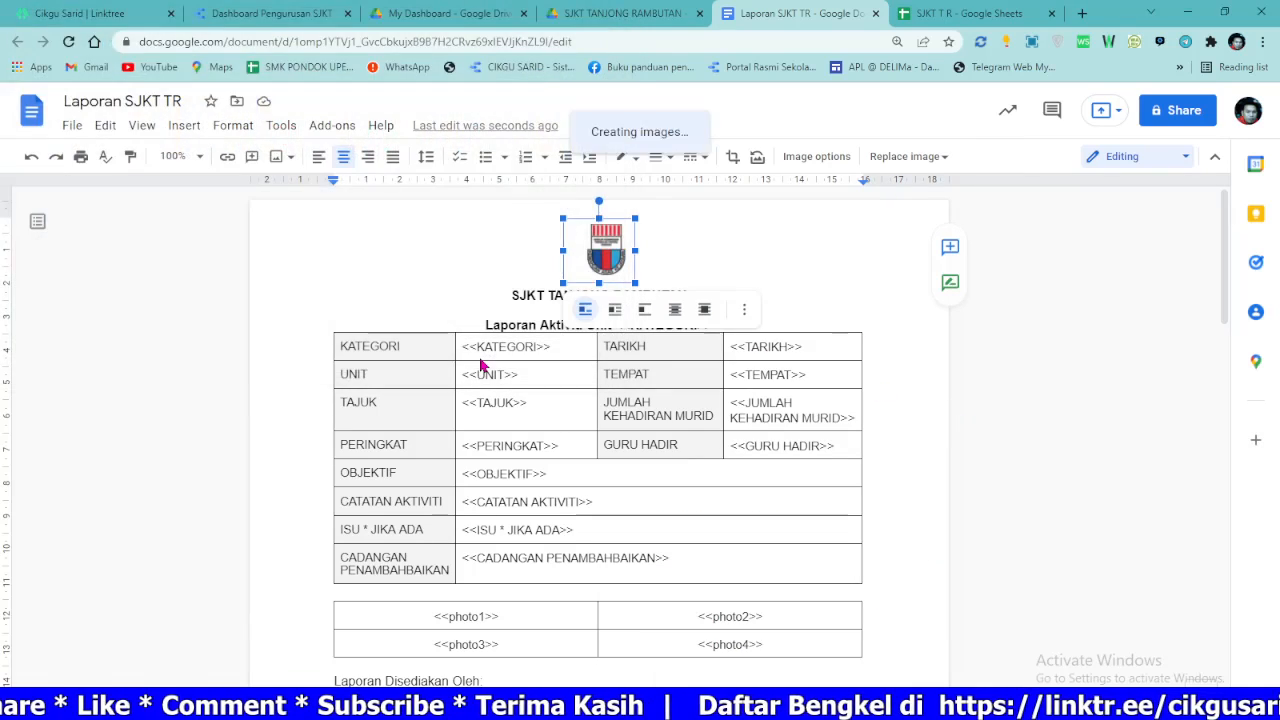
{"action": "left_click", "coordinate": [697, 278]}
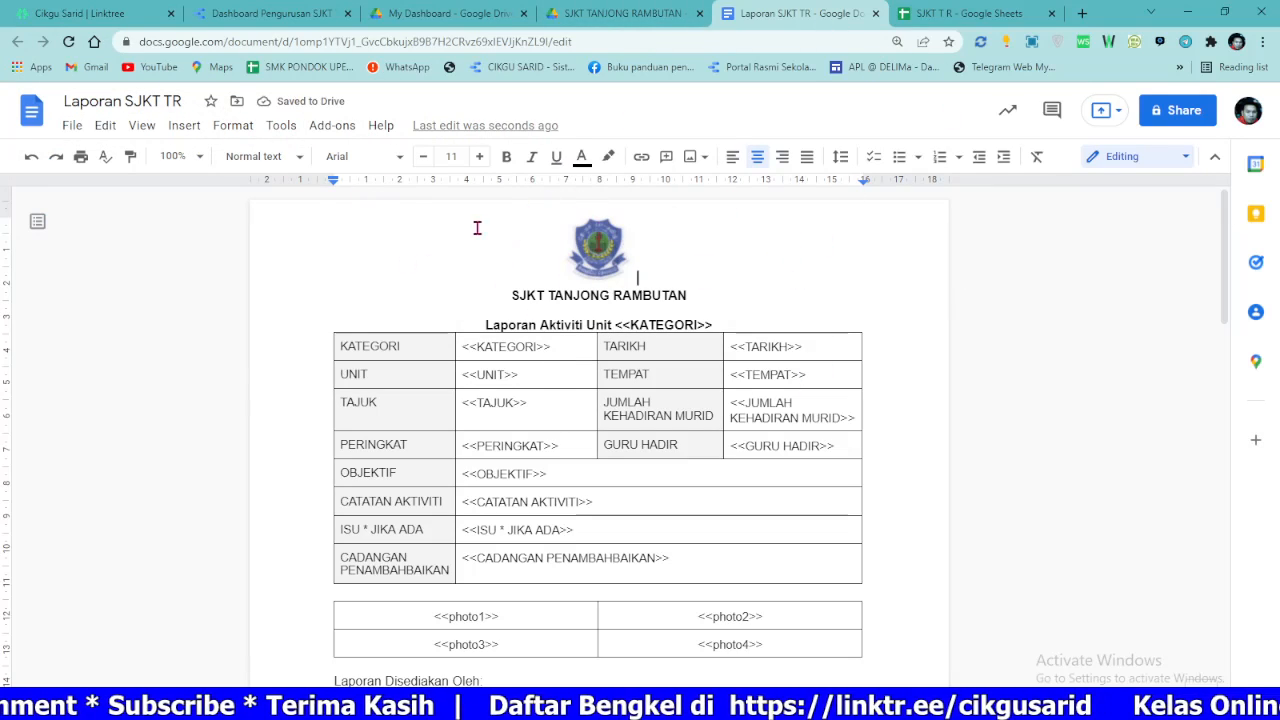
{"action": "scroll", "coordinate": [686, 443], "scroll_direction": "down", "scroll_amount": 3}
{"action": "scroll", "coordinate": [666, 314], "scroll_direction": "up", "scroll_amount": 3}
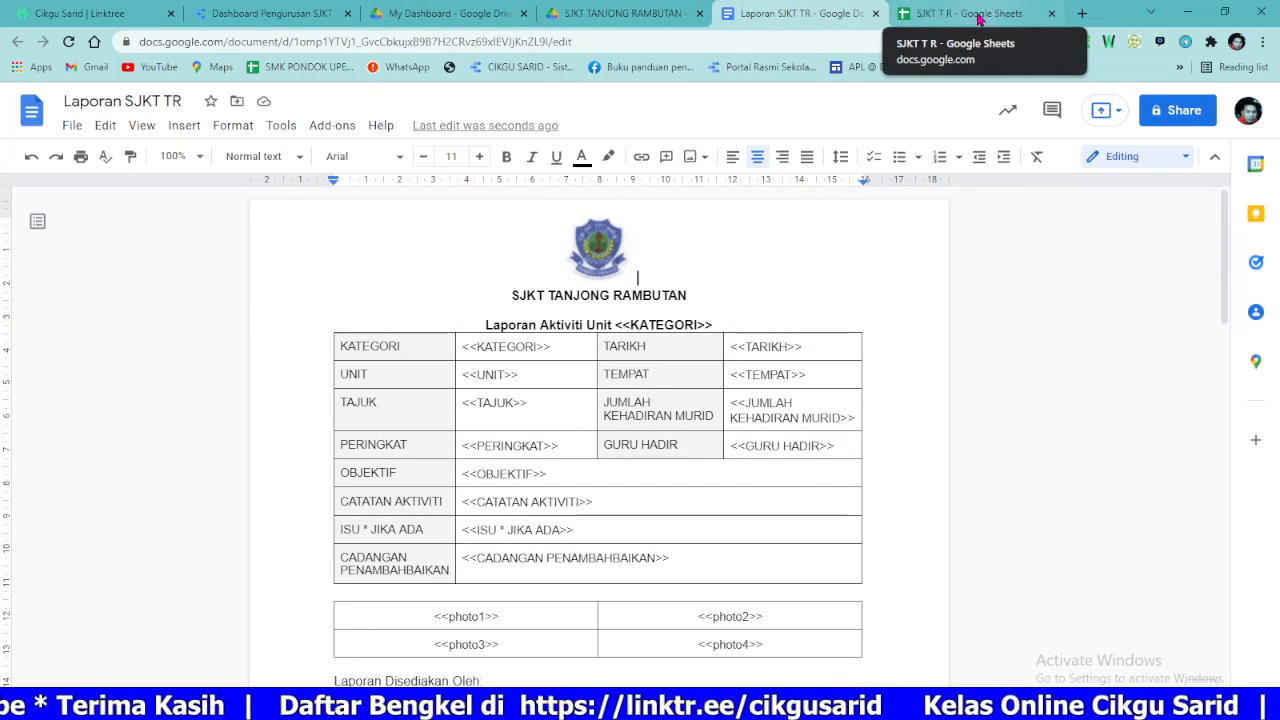
{"action": "scroll", "coordinate": [606, 489], "scroll_direction": "down", "scroll_amount": 3}
{"action": "scroll", "coordinate": [606, 489], "scroll_direction": "up", "scroll_amount": 2}
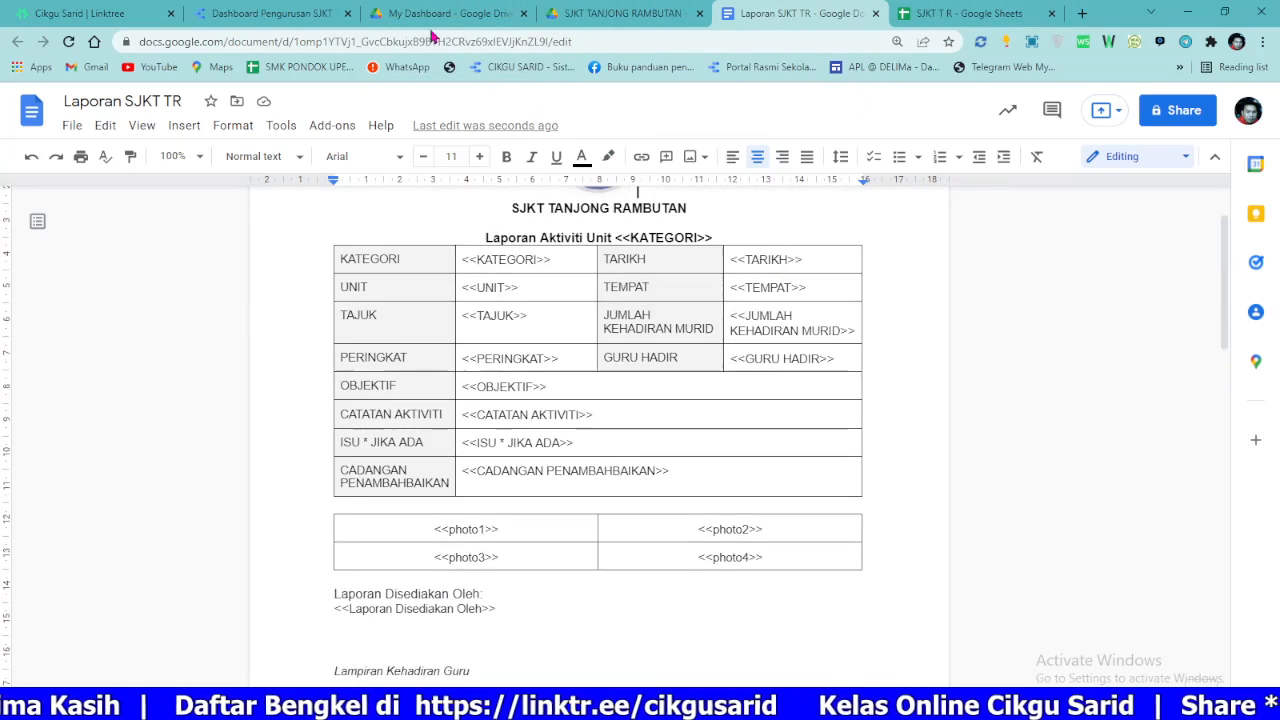
Step: Open the Borang Laporan Program form from the dashboard, choose PENTADBIRAN as the KATEGORI, and continue to the report section
{"action": "left_click", "coordinate": [265, 8]}
{"action": "scroll", "coordinate": [260, 240], "scroll_direction": "up", "scroll_amount": 2}
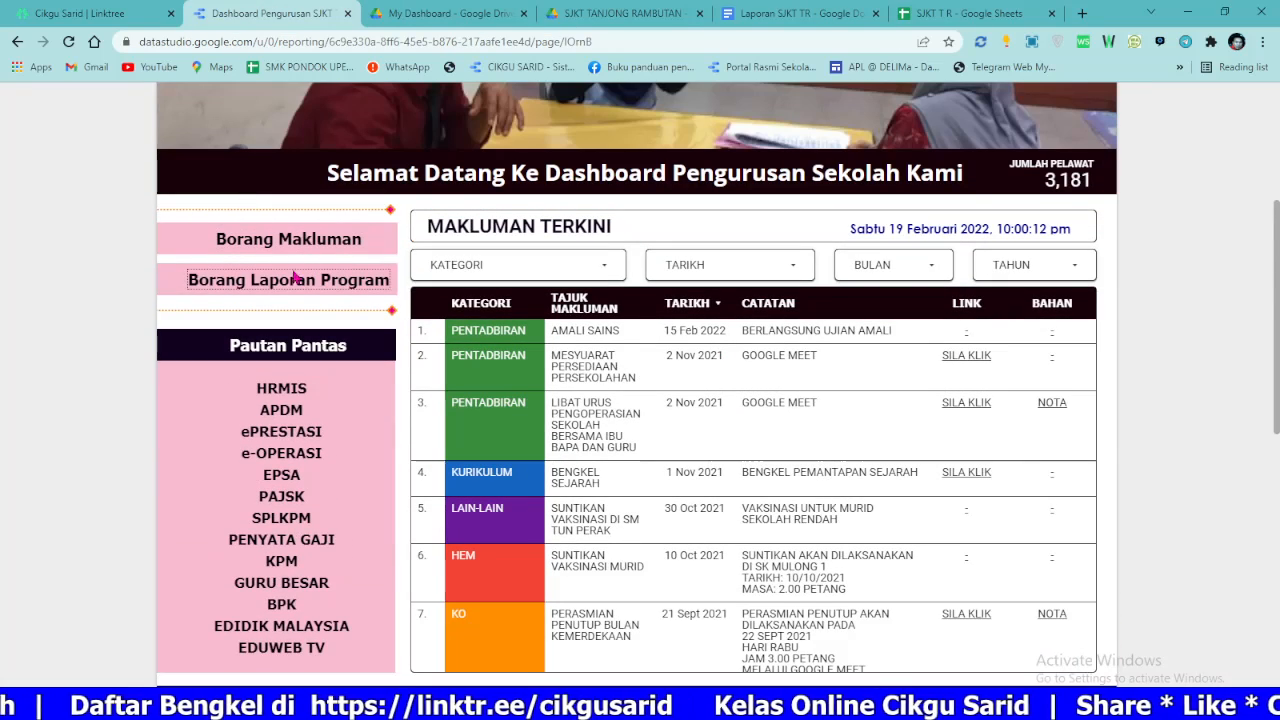
{"action": "left_click", "coordinate": [249, 282]}
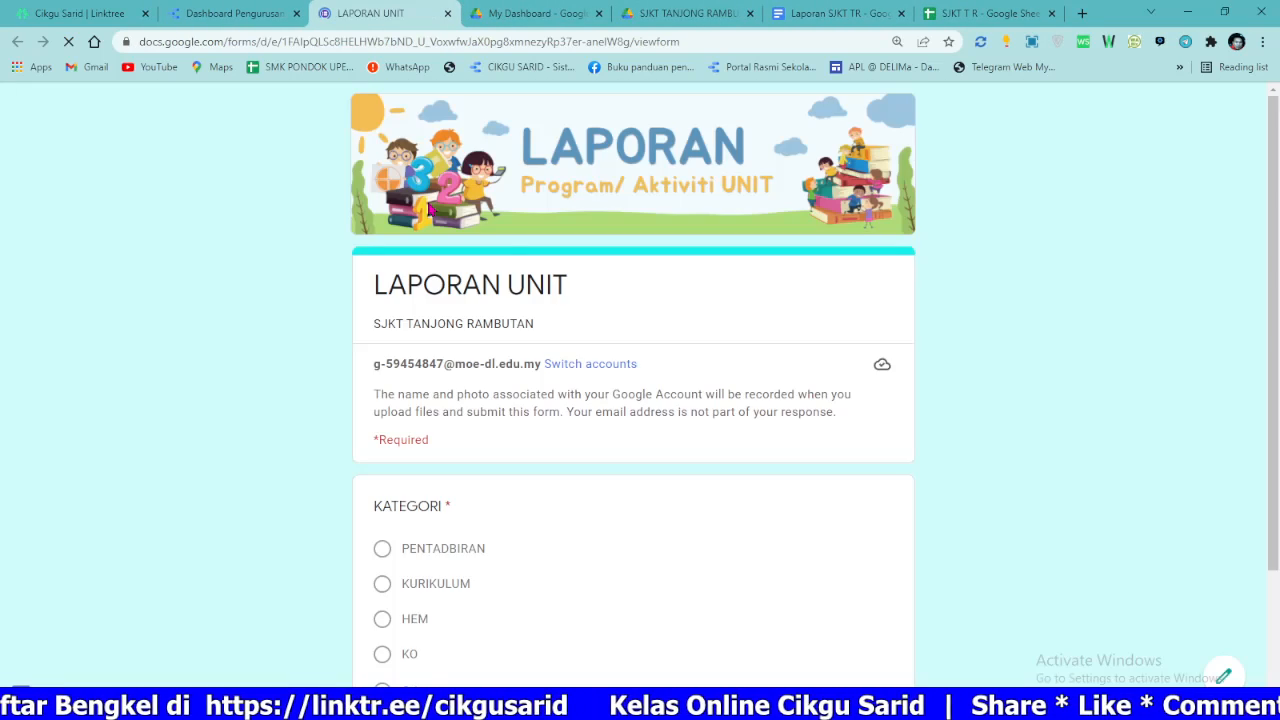
{"action": "scroll", "coordinate": [551, 380], "scroll_direction": "down", "scroll_amount": 2}
{"action": "left_click", "coordinate": [382, 368]}
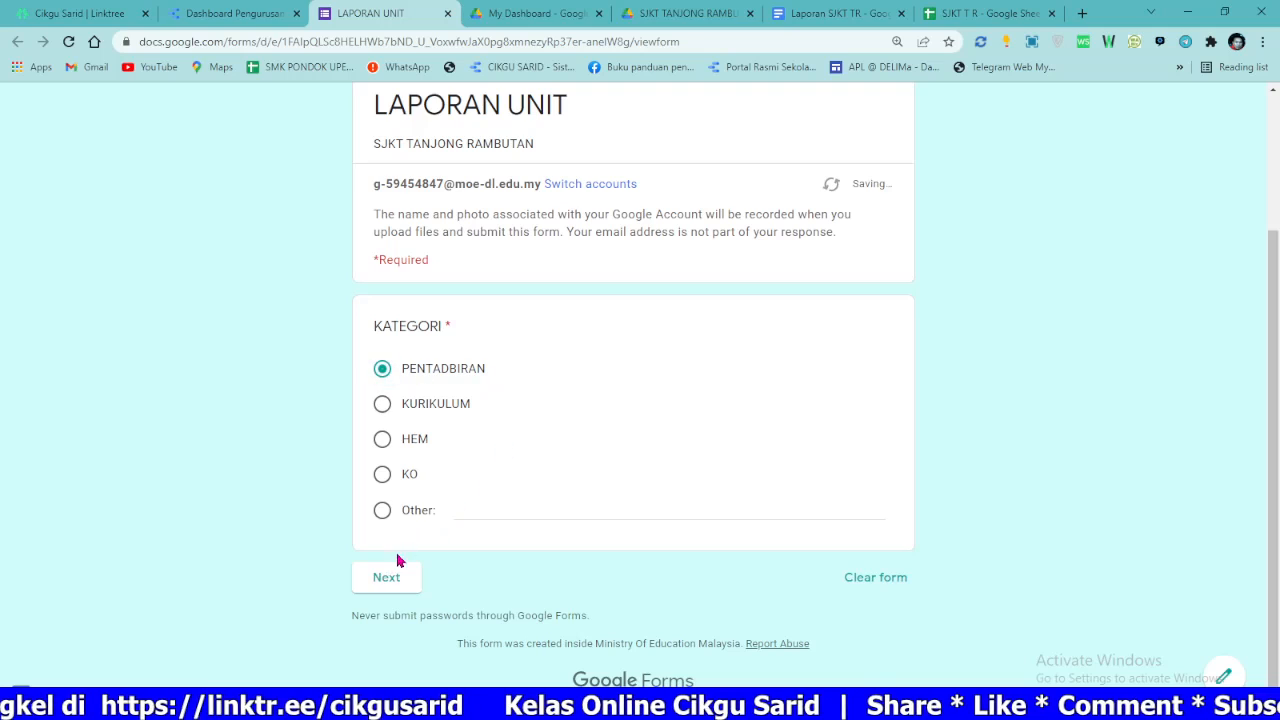
{"action": "left_click", "coordinate": [386, 576]}
Step: Enter MESYUARAT GURU BIL 1 2022 as the TAJUK of the report, replacing any placeholder text
{"action": "scroll", "coordinate": [528, 437], "scroll_direction": "down", "scroll_amount": 2}
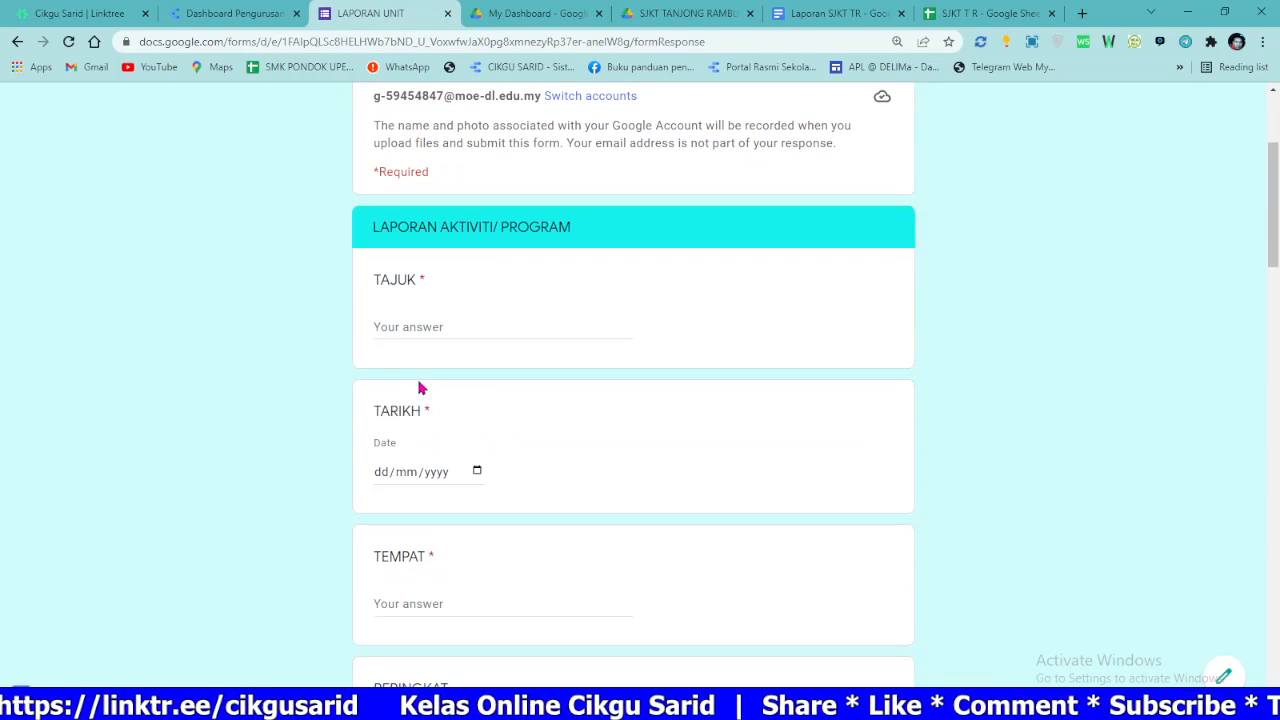
{"action": "left_click", "coordinate": [409, 329]}
{"action": "type", "text": "XXXXXXXXXXXX"}
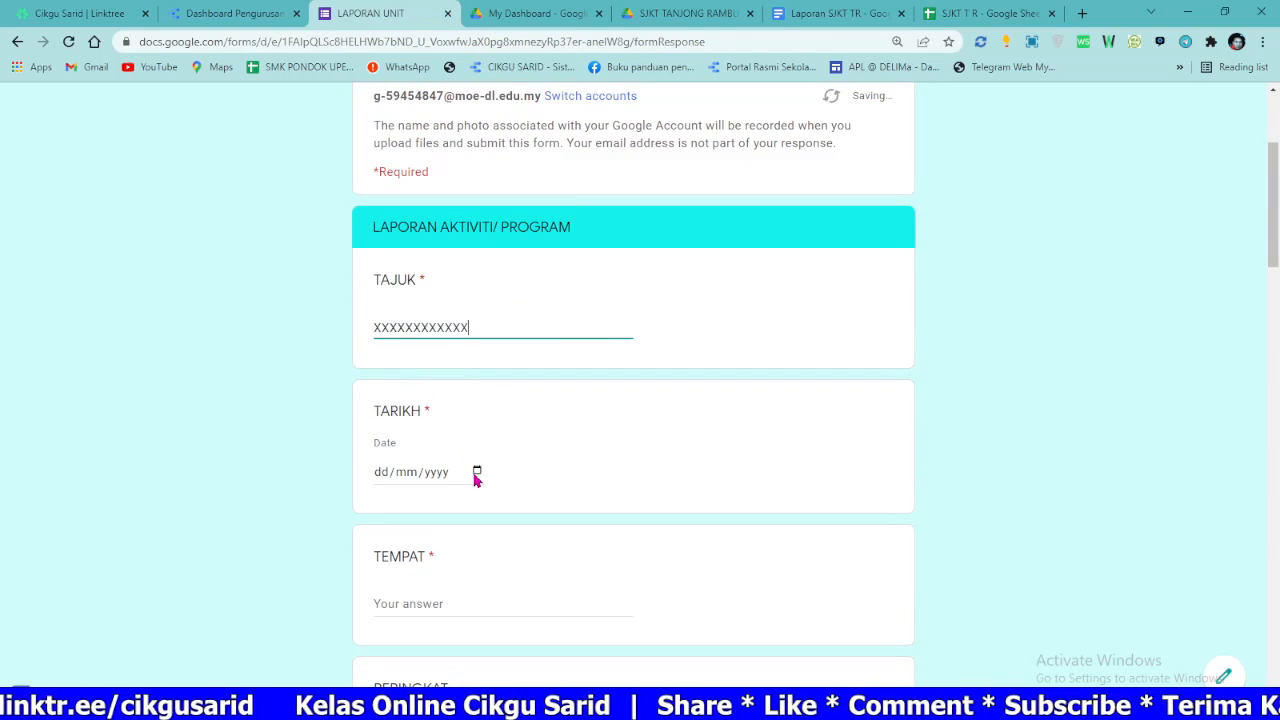
{"action": "key", "text": "BackSpace"}
{"action": "key", "text": "BackSpace"}
{"action": "key", "text": "BackSpace"}
{"action": "key", "text": "BackSpace"}
{"action": "key", "text": "BackSpace"}
{"action": "key", "text": "BackSpace"}
{"action": "key", "text": "BackSpace"}
{"action": "key", "text": "BackSpace"}
{"action": "key", "text": "BackSpace"}
{"action": "key", "text": "BackSpace"}
{"action": "key", "text": "BackSpace"}
{"action": "key", "text": "BackSpace"}
{"action": "key", "text": "BackSpace"}
{"action": "key", "text": "BackSpace"}
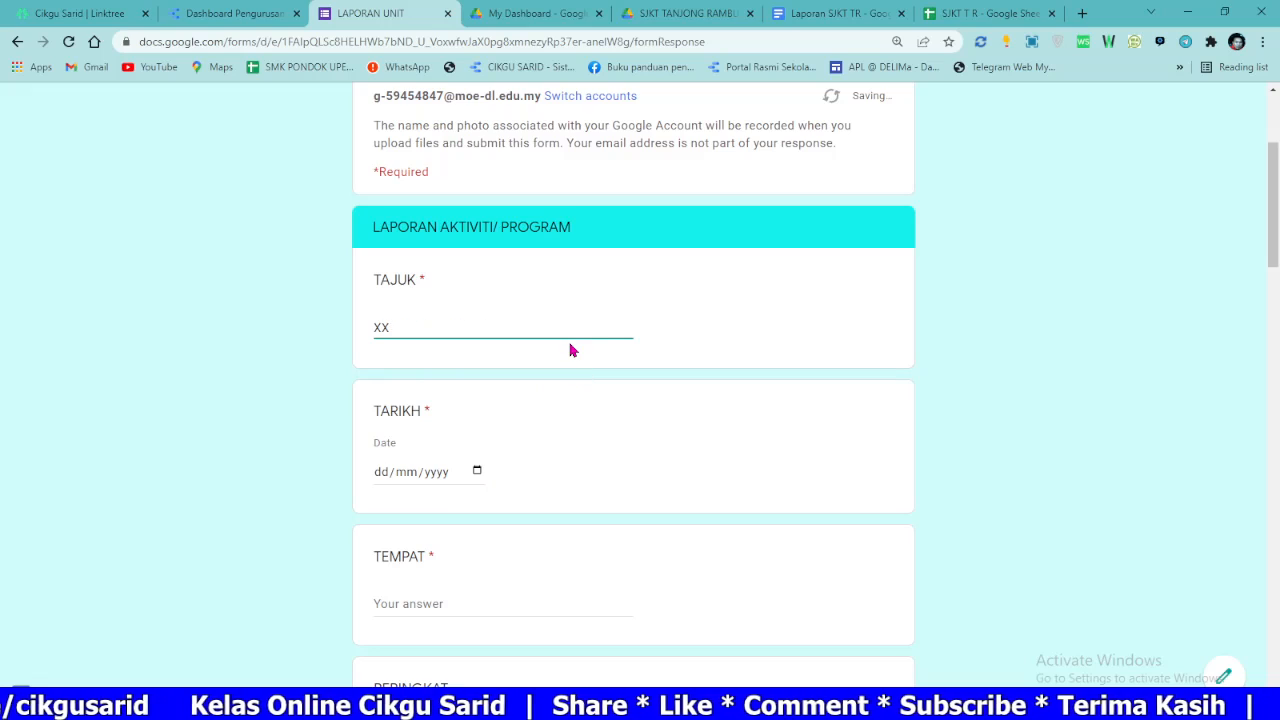
{"action": "type", "text": "MESYUARAT GURU BIL 1 2022"}
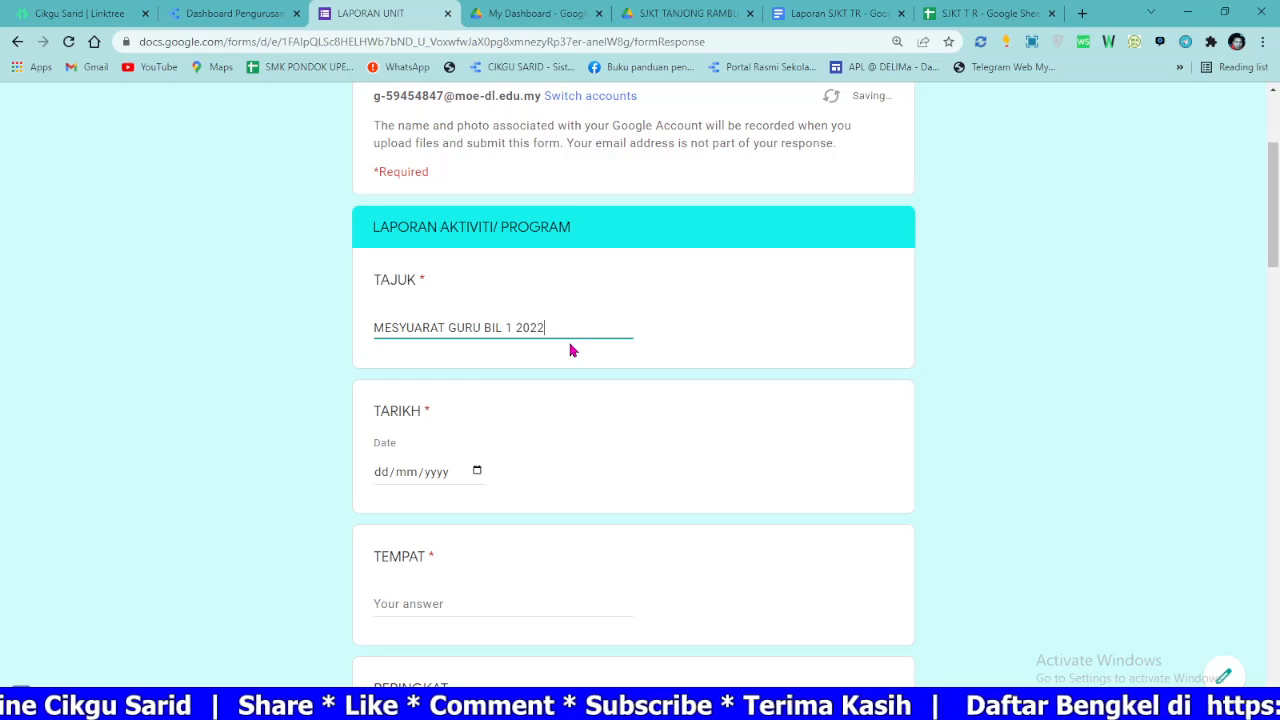
Step: Set the TARIKH to 19/02/2022 and fill TEMPAT with the placeholder XXXXXXXX
{"action": "left_click", "coordinate": [477, 470]}
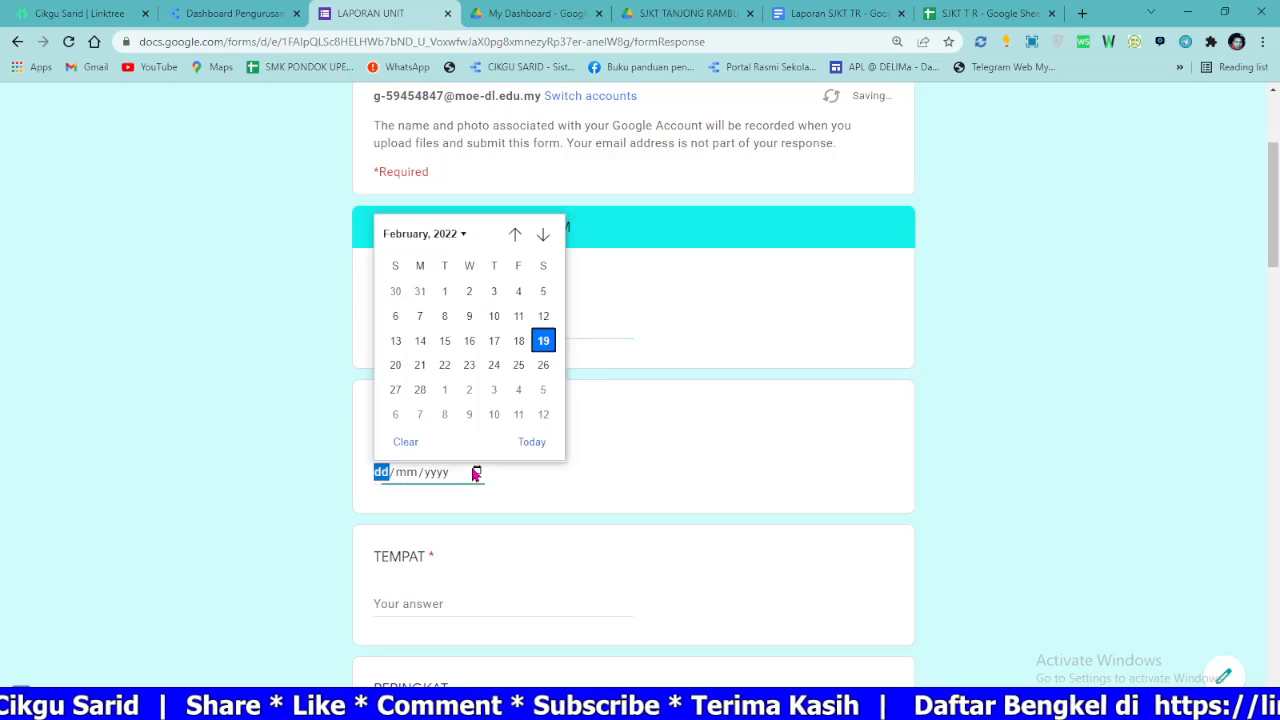
{"action": "left_click", "coordinate": [541, 342]}
{"action": "scroll", "coordinate": [420, 550], "scroll_direction": "down", "scroll_amount": 1}
{"action": "left_click", "coordinate": [409, 528]}
{"action": "type", "text": "XXXXXXXX"}
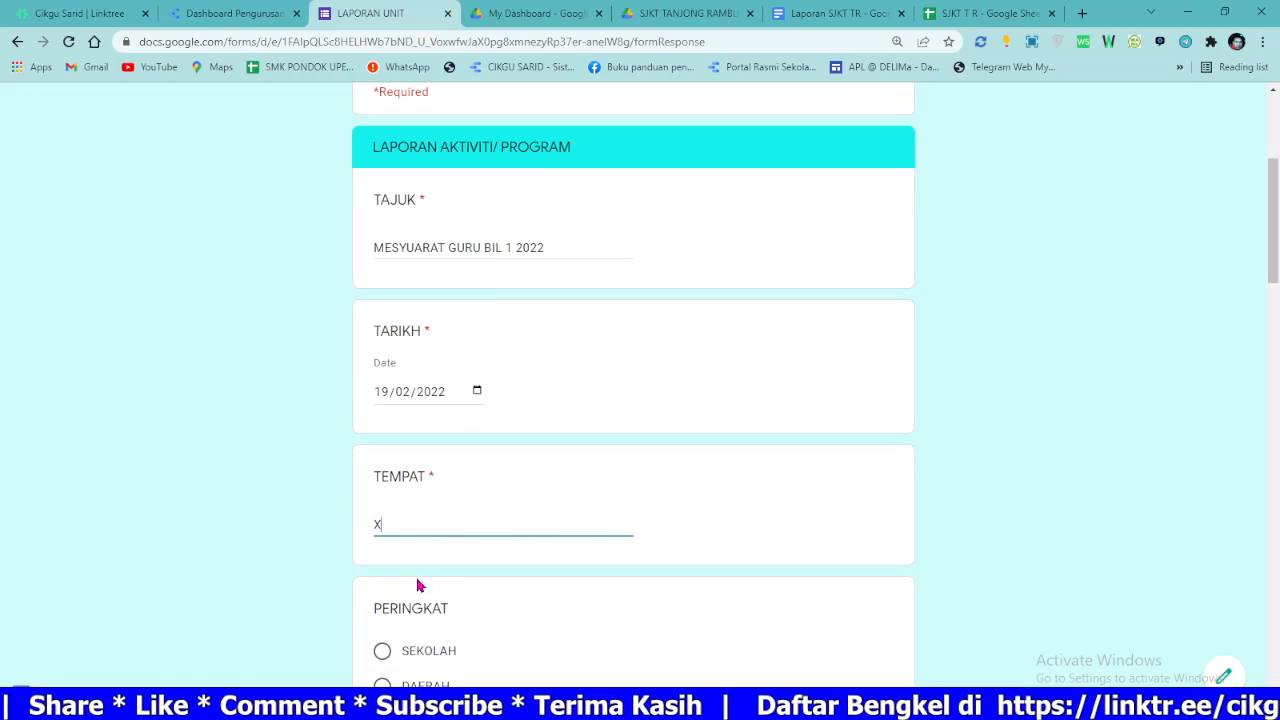
Step: Choose SEKOLAH as the PERINGKAT and enter 0 for JUMLAH KEHADIRAN MURID
{"action": "scroll", "coordinate": [445, 585], "scroll_direction": "down", "scroll_amount": 2}
{"action": "left_click", "coordinate": [382, 491]}
{"action": "scroll", "coordinate": [497, 517], "scroll_direction": "down", "scroll_amount": 2}
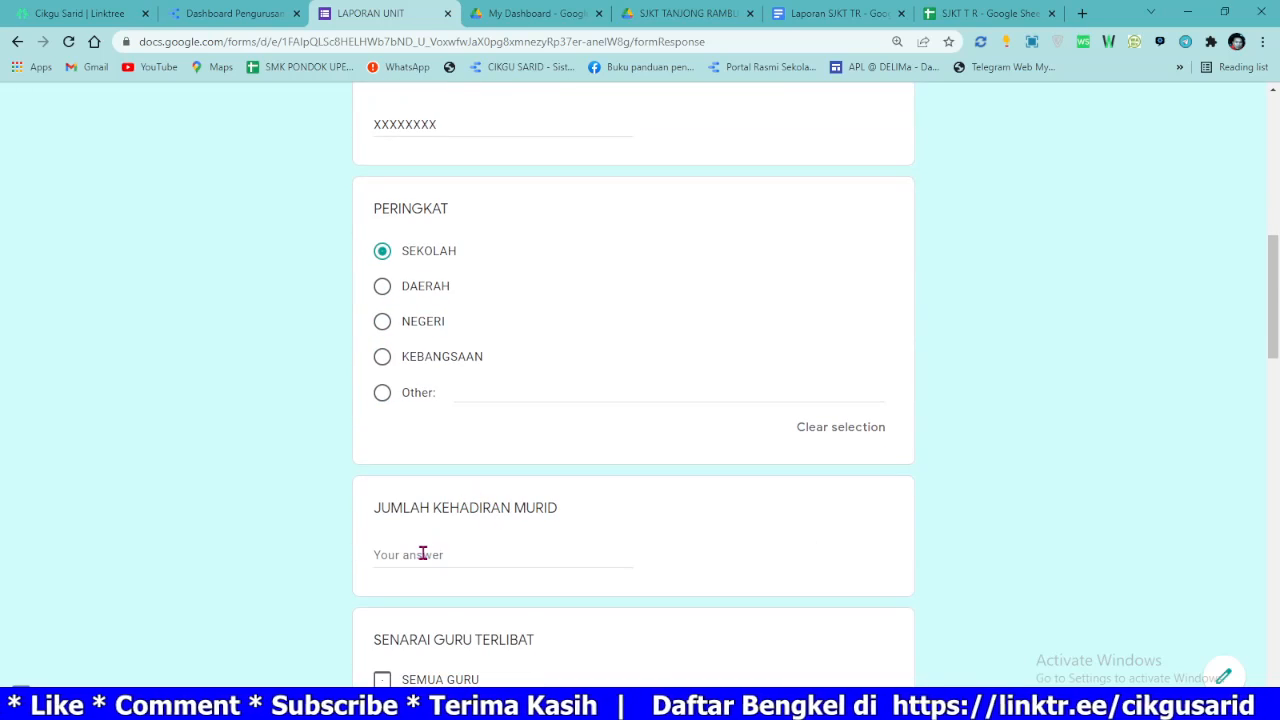
{"action": "left_click", "coordinate": [440, 554]}
{"action": "scroll", "coordinate": [534, 558], "scroll_direction": "down", "scroll_amount": 1}
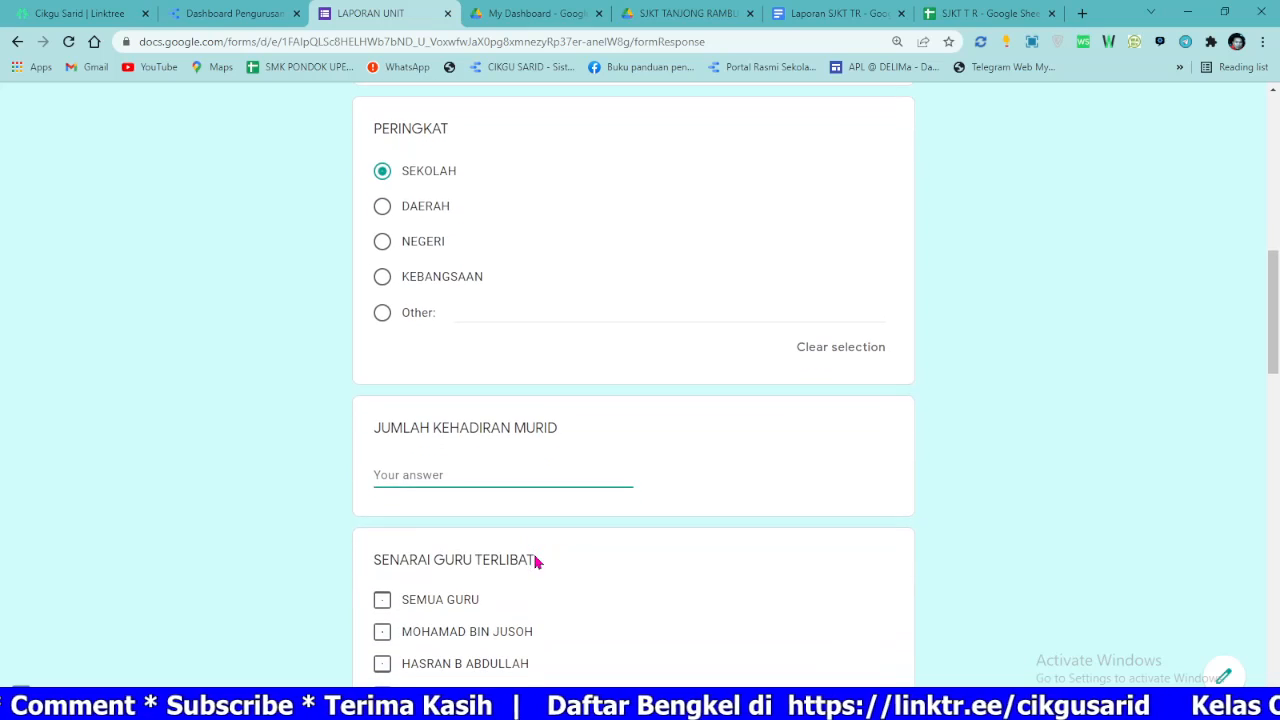
{"action": "type", "text": "0"}
Step: Tick seven individual teachers in the SENARAI GURU TERLIBAT list, leaving SEMUA GURU unticked
{"action": "scroll", "coordinate": [450, 500], "scroll_direction": "down", "scroll_amount": 3}
{"action": "scroll", "coordinate": [400, 560], "scroll_direction": "down", "scroll_amount": 1}
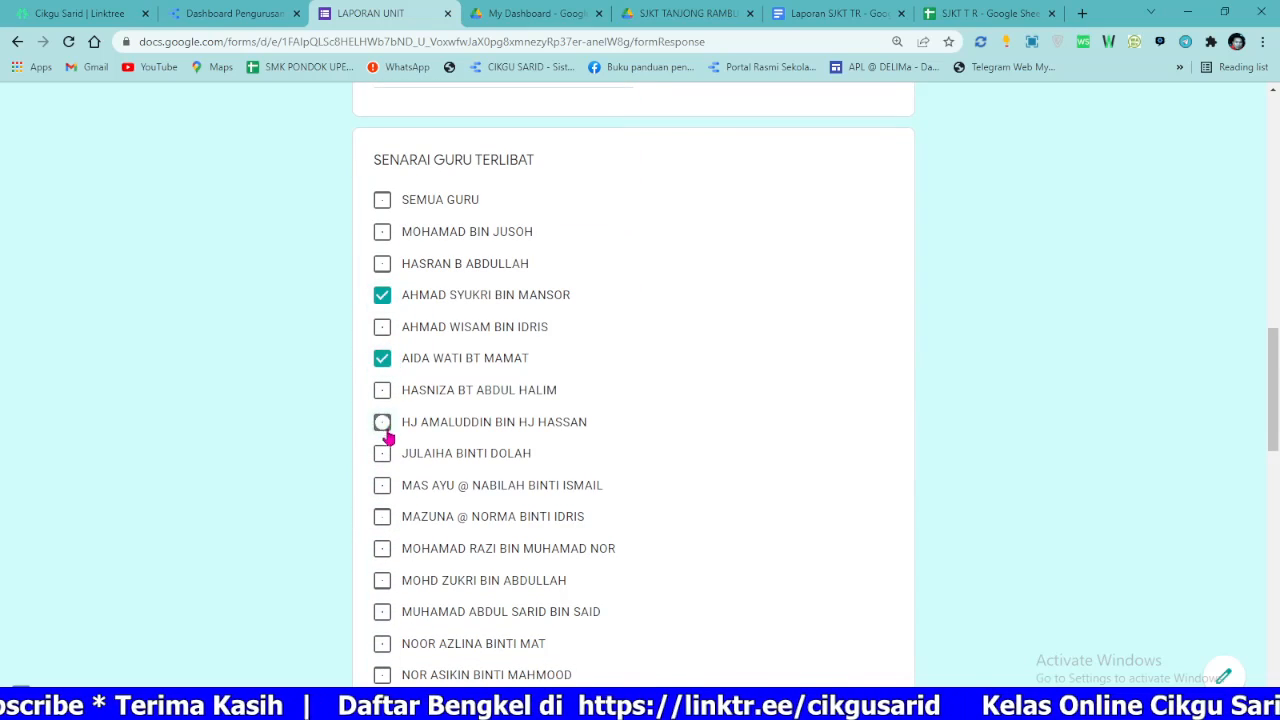
{"action": "left_click", "coordinate": [396, 606]}
{"action": "scroll", "coordinate": [399, 537], "scroll_direction": "down", "scroll_amount": 2}
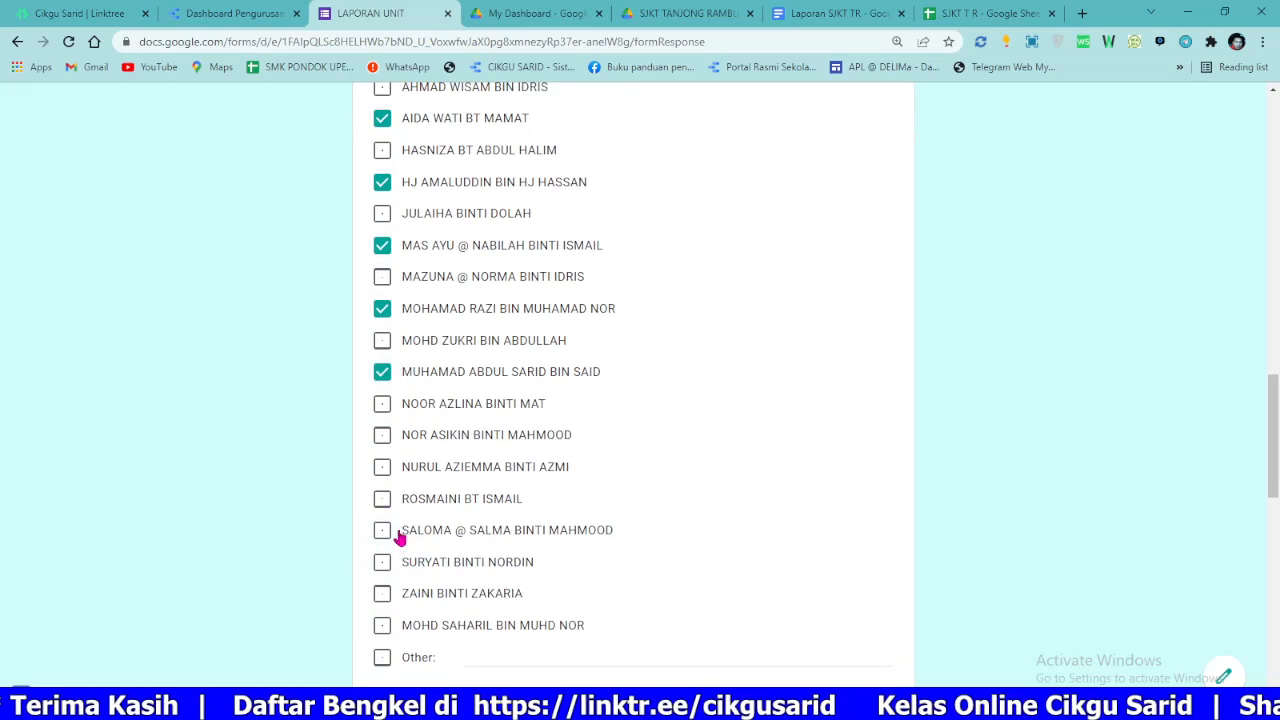
{"action": "scroll", "coordinate": [470, 500], "scroll_direction": "down", "scroll_amount": 4}
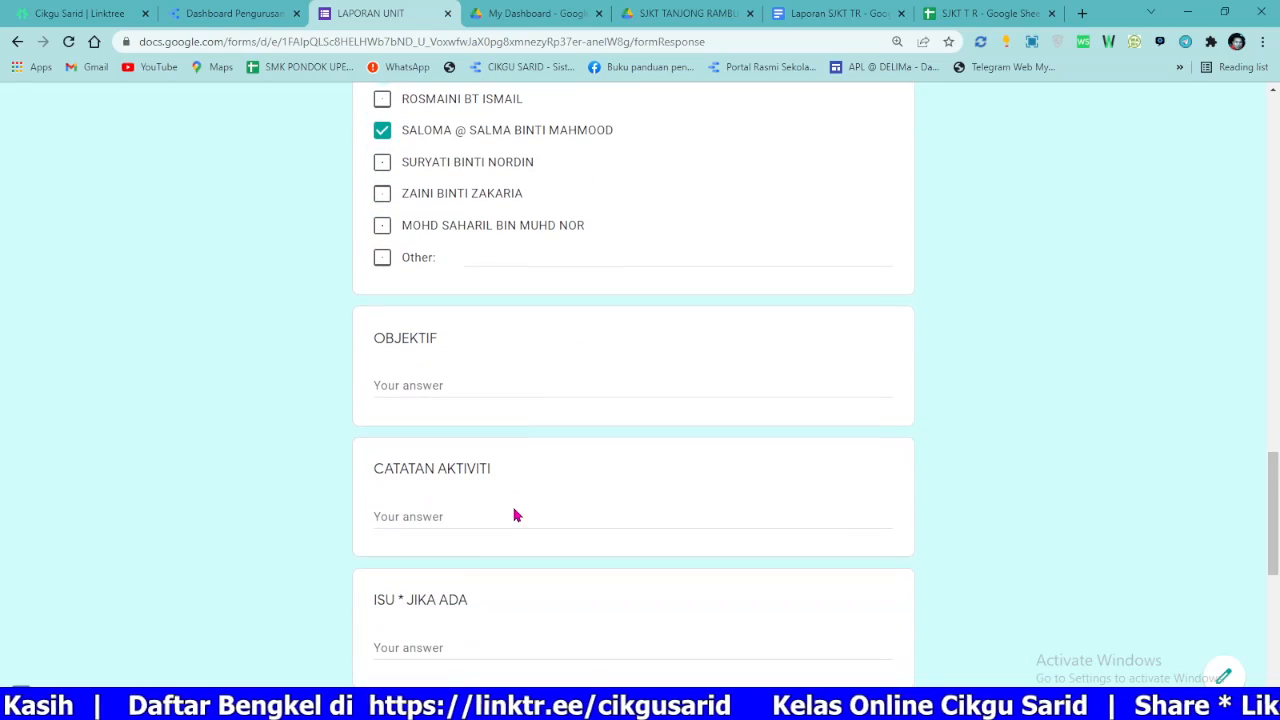
Step: Fill the OBJEKTIF and CATATAN AKTIVITI answers with rows of x as placeholder text
{"action": "left_click", "coordinate": [430, 393]}
{"action": "type", "text": "xxxxx"}
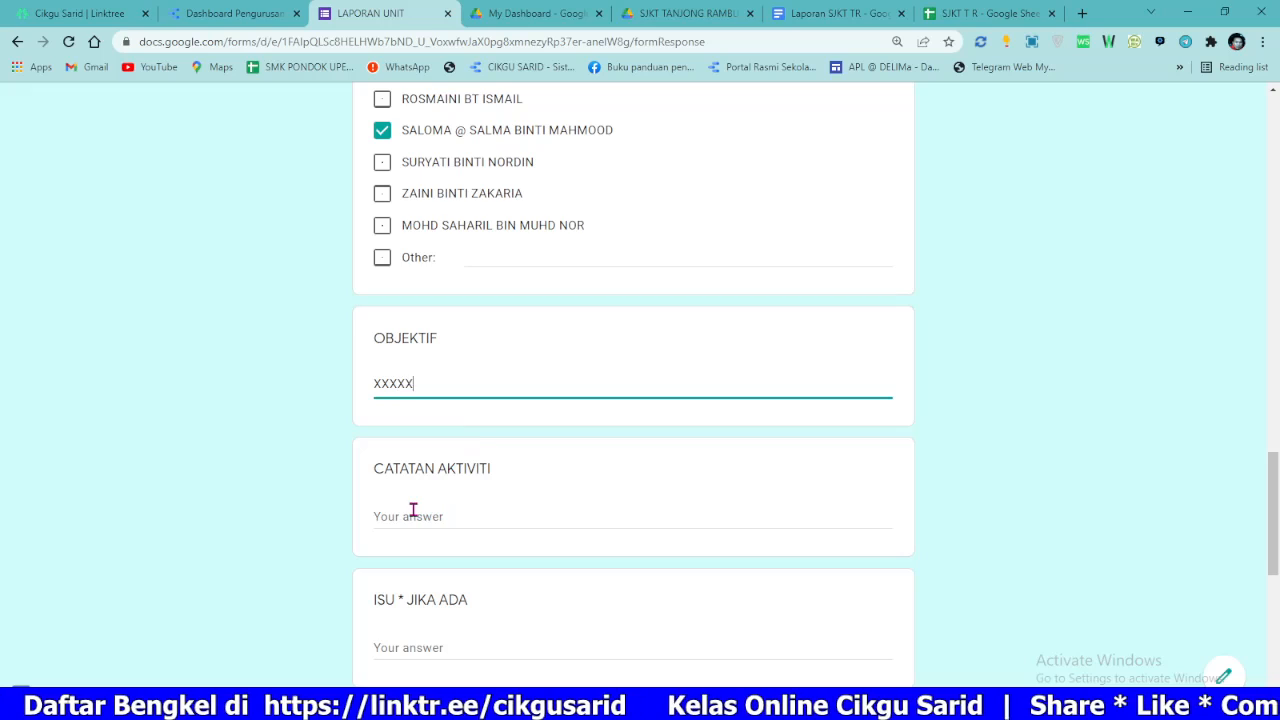
{"action": "type", "text": "xxxxxx"}
{"action": "left_click", "coordinate": [559, 506]}
{"action": "type", "text": "xxxxxxxxxxxxxxxxxxx"}
Step: Fill the ISU * JIKA ADA and CADANGAN PENAMBAHBAIKAN answers with rows of x as placeholder text
{"action": "scroll", "coordinate": [524, 545], "scroll_direction": "down", "scroll_amount": 1}
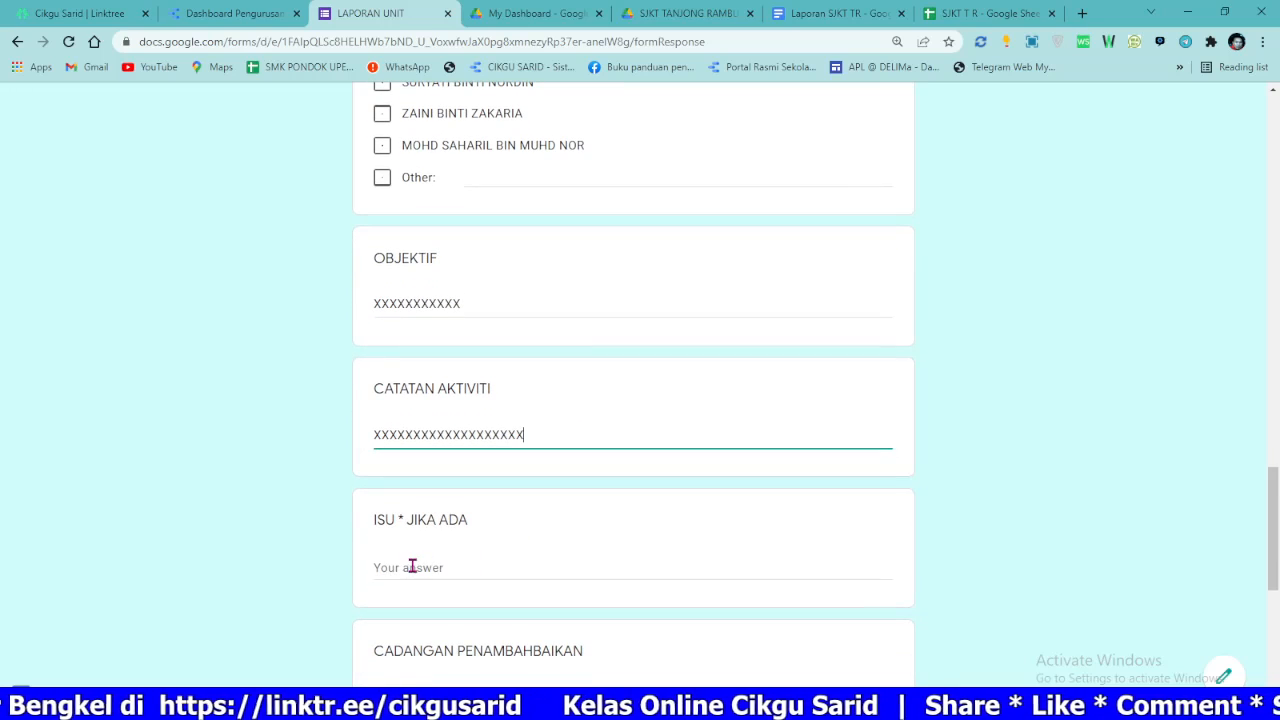
{"action": "left_click", "coordinate": [423, 566]}
{"action": "type", "text": "xxxxxxxxxxxxxxxx"}
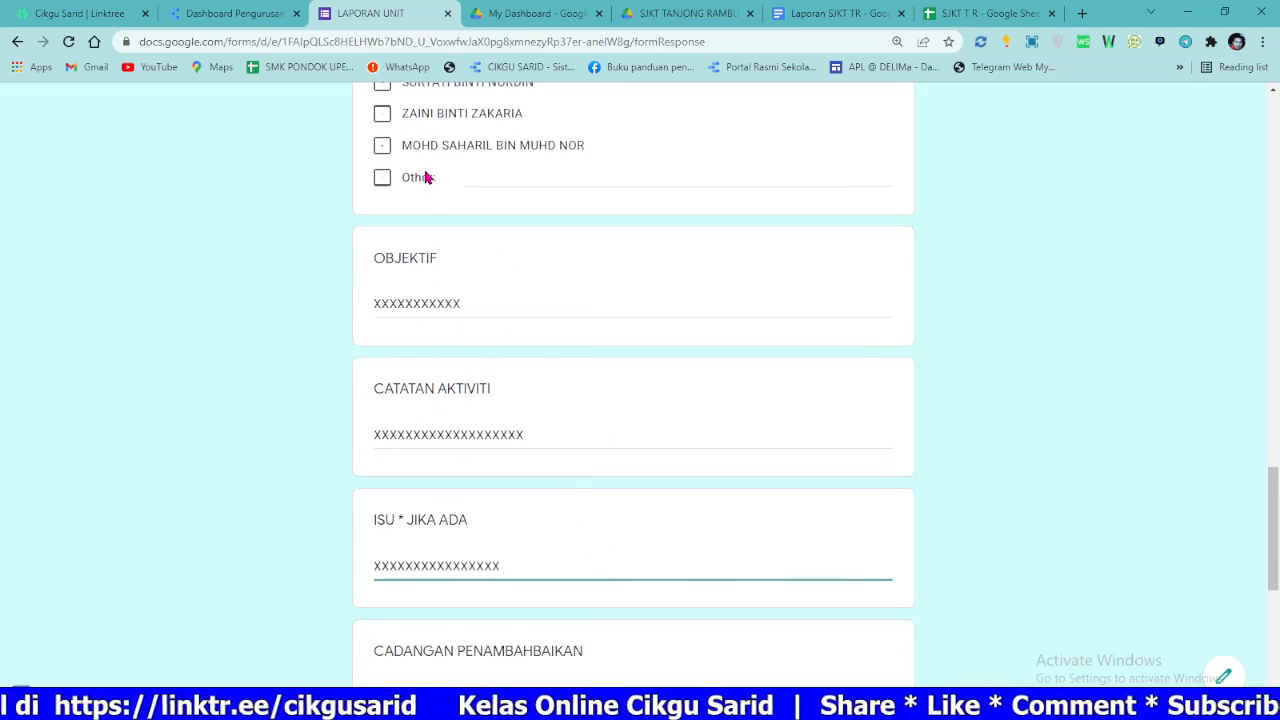
{"action": "scroll", "coordinate": [431, 329], "scroll_direction": "down", "scroll_amount": 3}
{"action": "left_click", "coordinate": [425, 376]}
{"action": "type", "text": "x"}
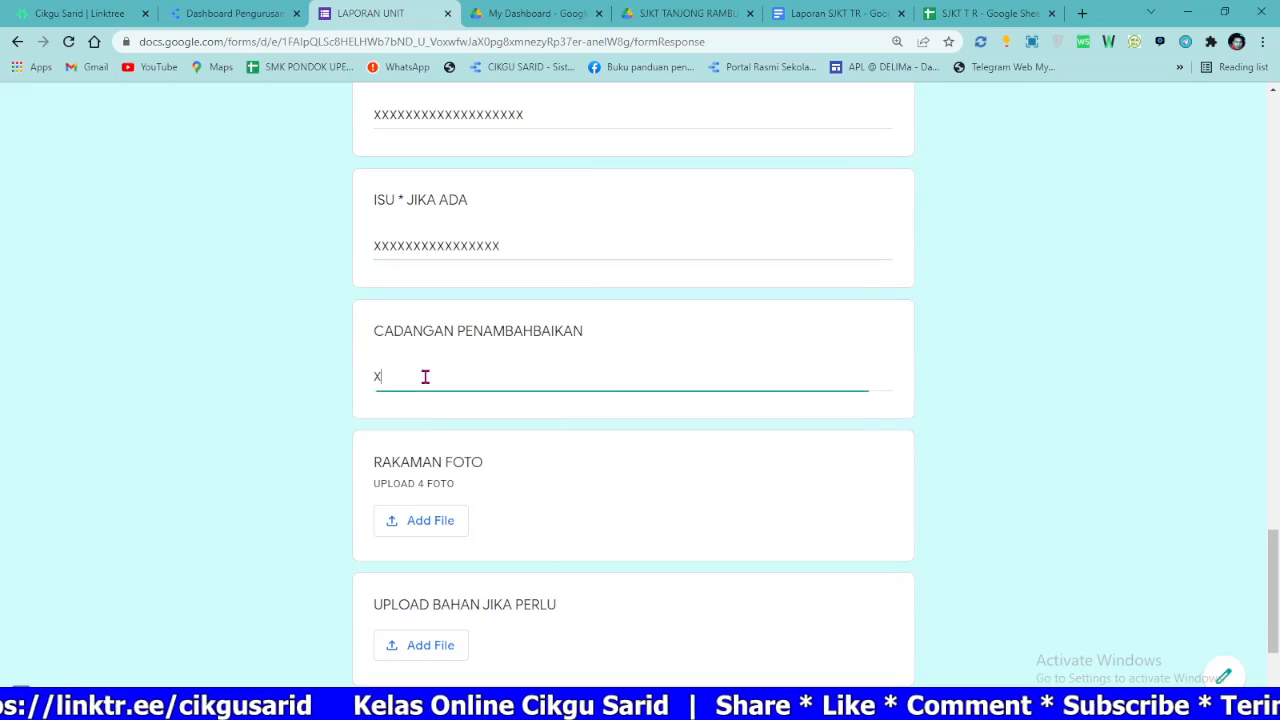
{"action": "type", "text": "xxxxxxxxxxxxxxxx"}
Step: Choose the group photo dated 2022-01-25 from the Downloads folder as the first RAKAMAN FOTO file
{"action": "scroll", "coordinate": [422, 400], "scroll_direction": "down", "scroll_amount": 2}
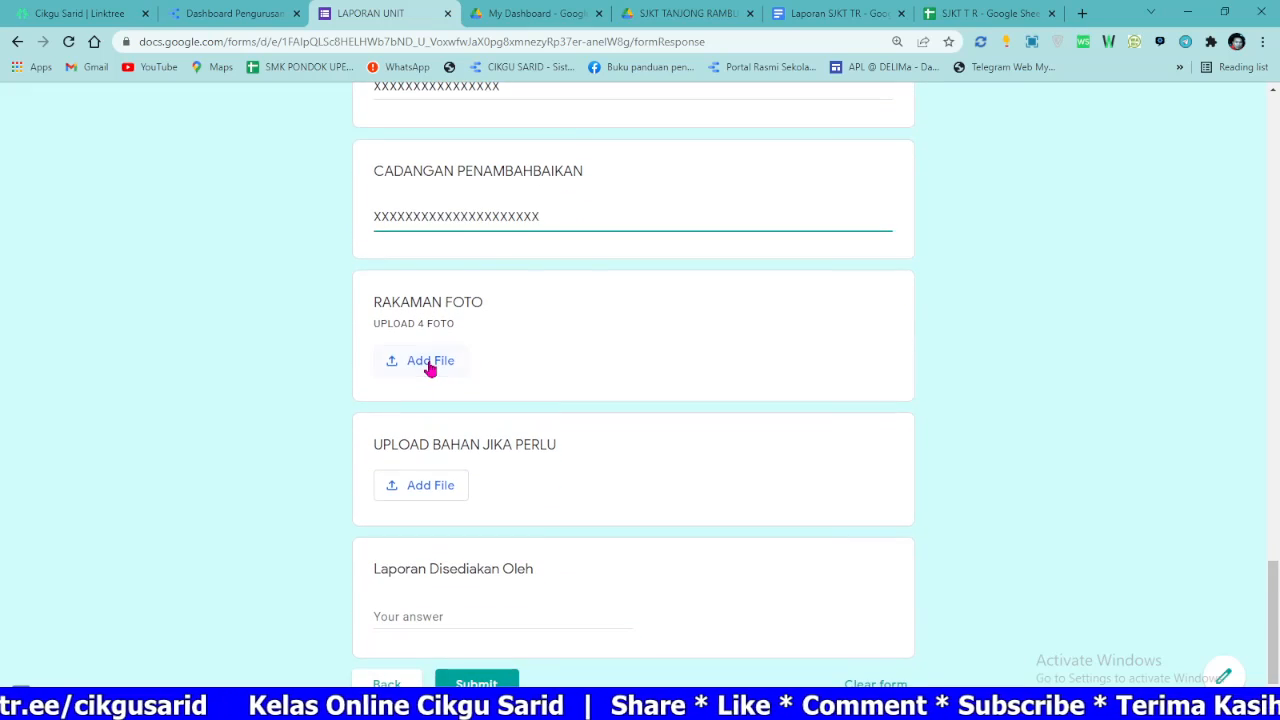
{"action": "left_click", "coordinate": [429, 366]}
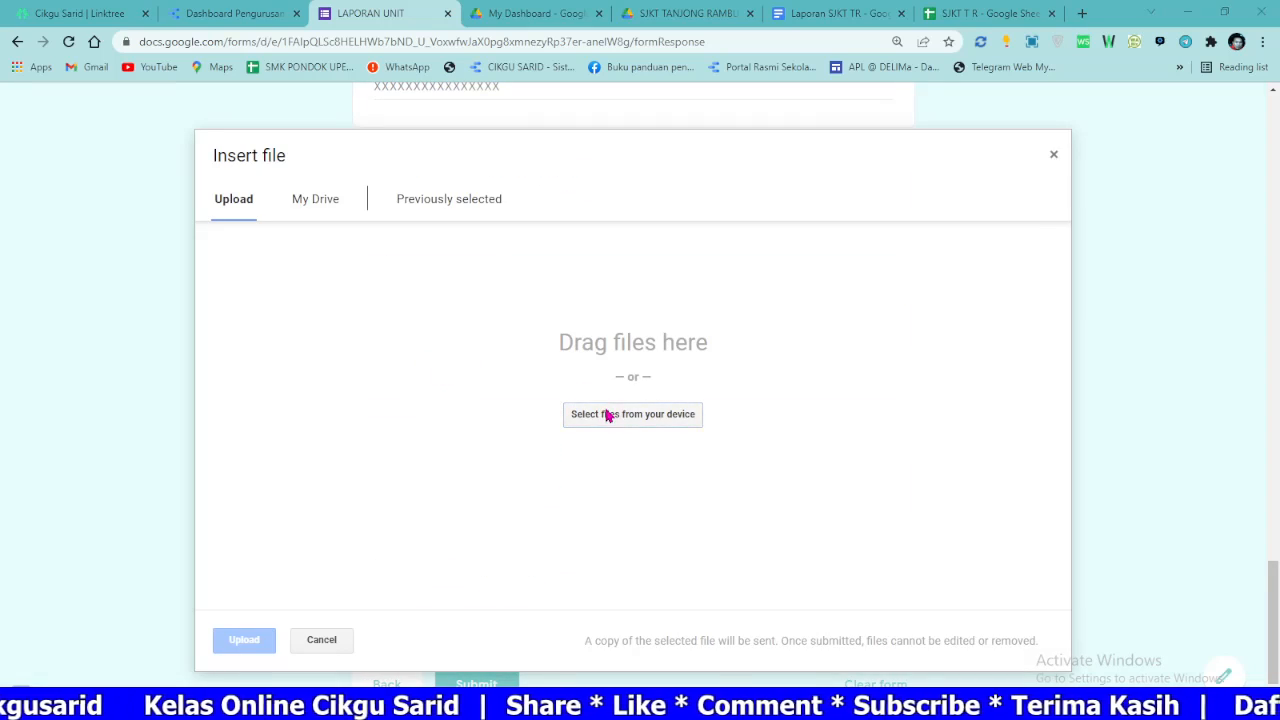
{"action": "left_click", "coordinate": [607, 416]}
{"action": "scroll", "coordinate": [375, 293], "scroll_direction": "down", "scroll_amount": 1}
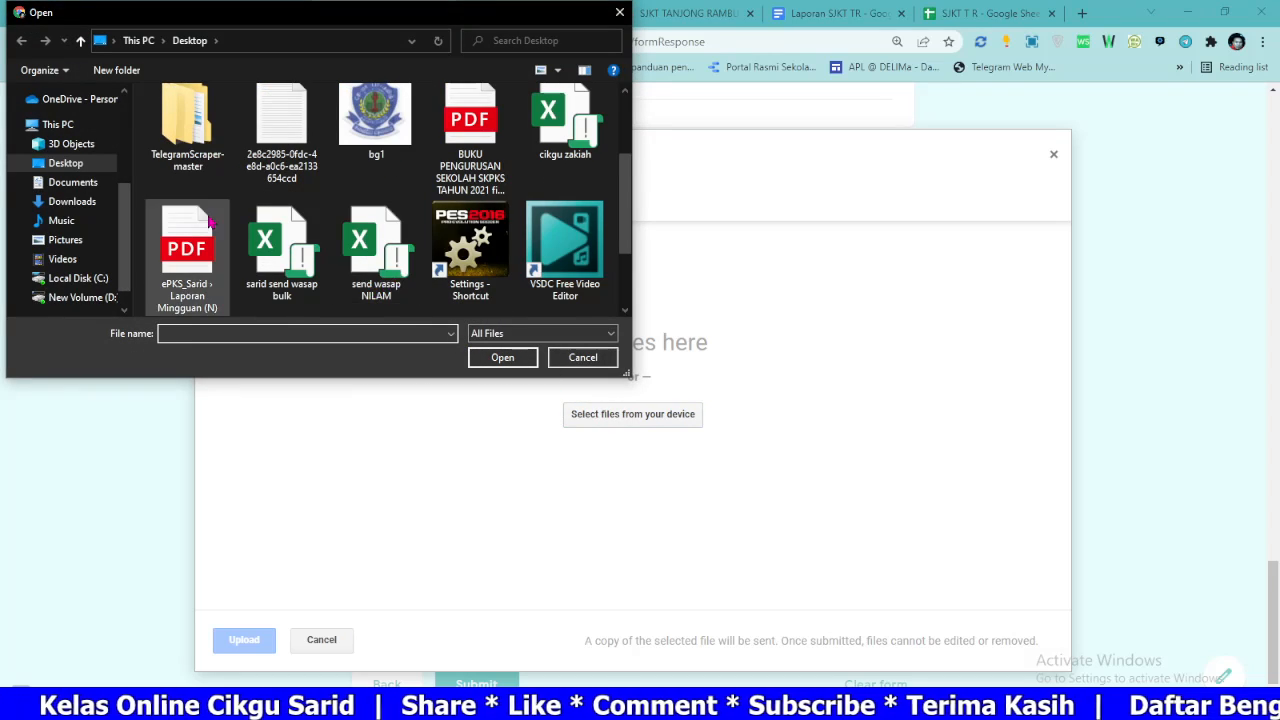
{"action": "left_click", "coordinate": [72, 202]}
{"action": "scroll", "coordinate": [394, 222], "scroll_direction": "down", "scroll_amount": 5}
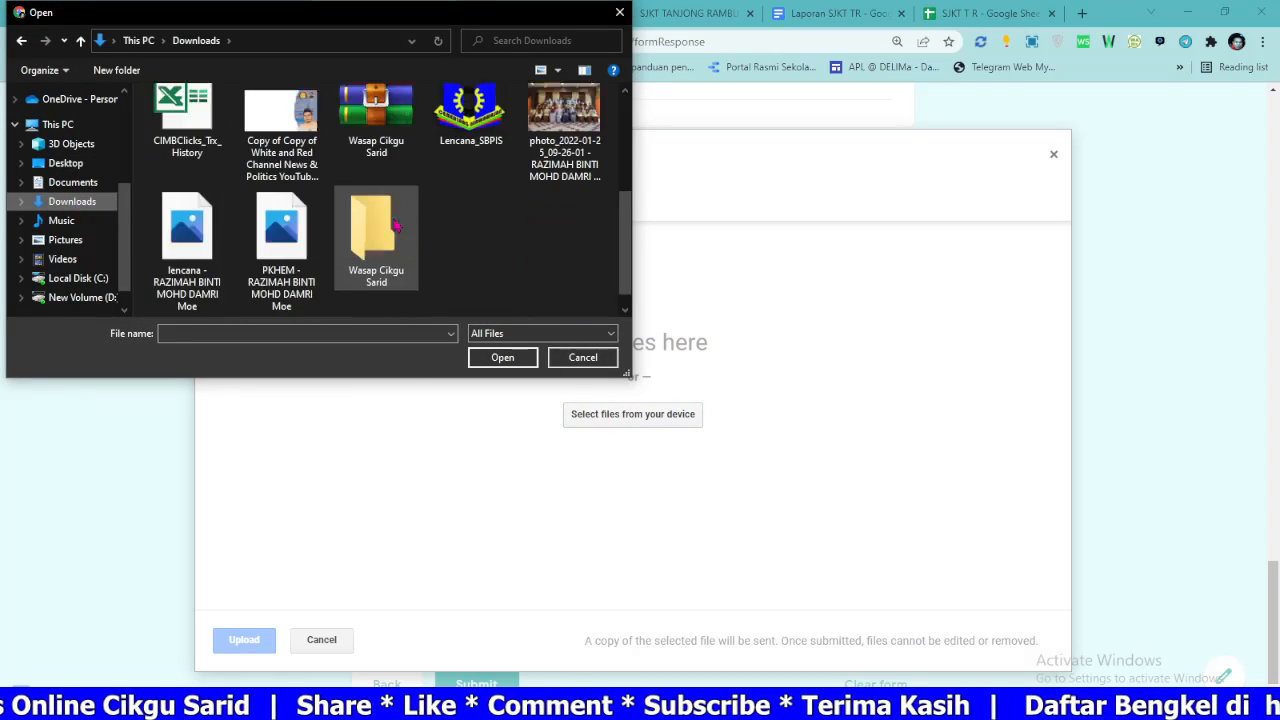
{"action": "scroll", "coordinate": [538, 220], "scroll_direction": "up", "scroll_amount": 2}
{"action": "double_click", "coordinate": [563, 150]}
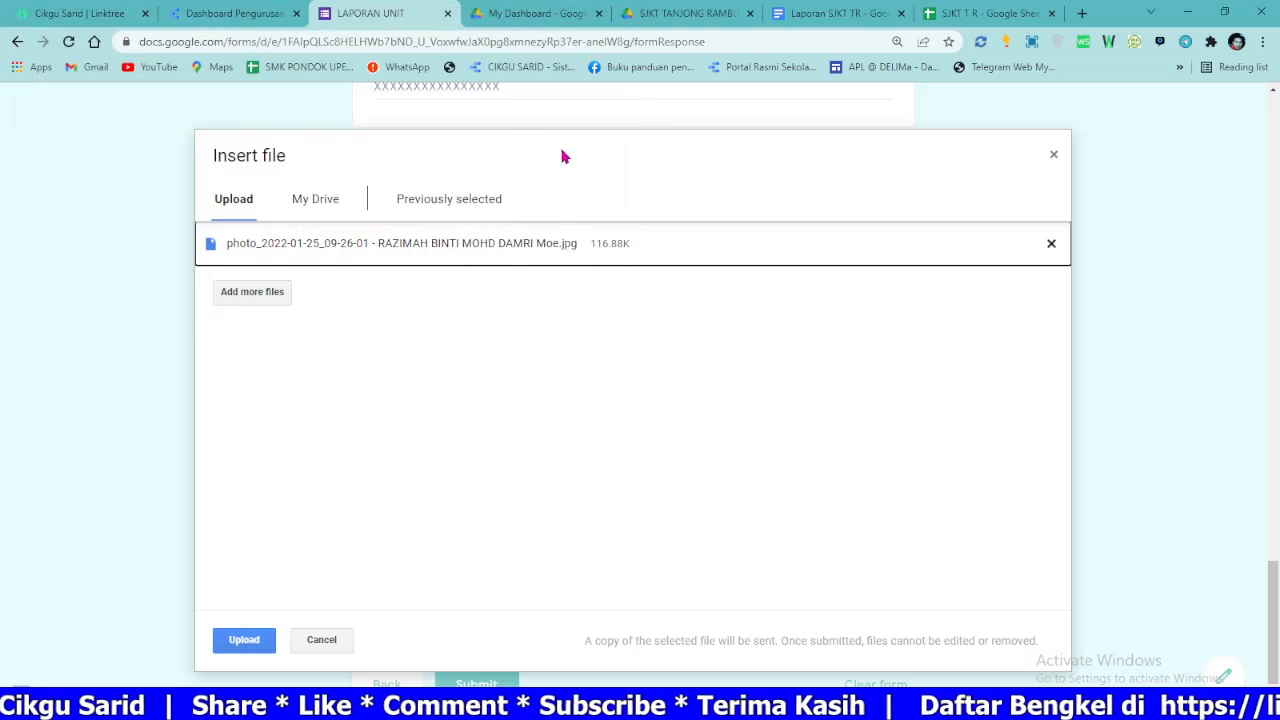
Step: Add the same group photo three more times to the RAKAMAN FOTO selection and upload all four files
{"action": "left_click", "coordinate": [252, 292]}
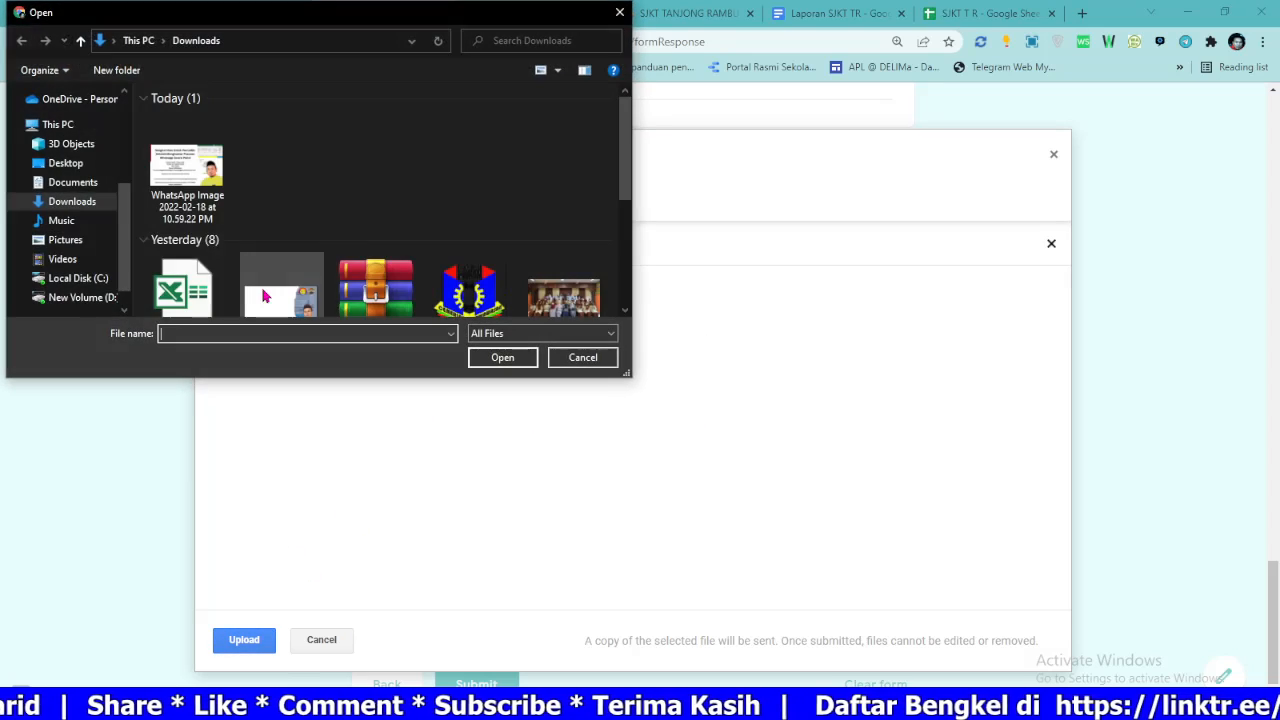
{"action": "scroll", "coordinate": [430, 233], "scroll_direction": "down", "scroll_amount": 3}
{"action": "double_click", "coordinate": [561, 113]}
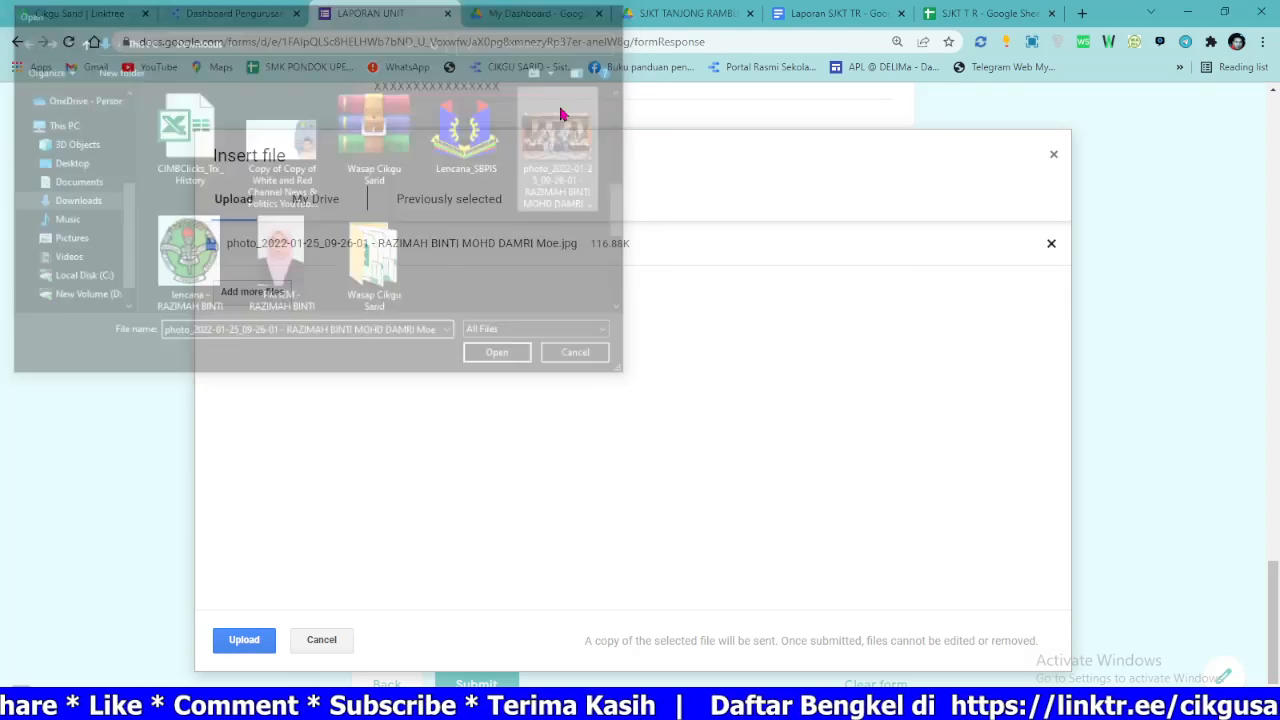
{"action": "left_click", "coordinate": [252, 336]}
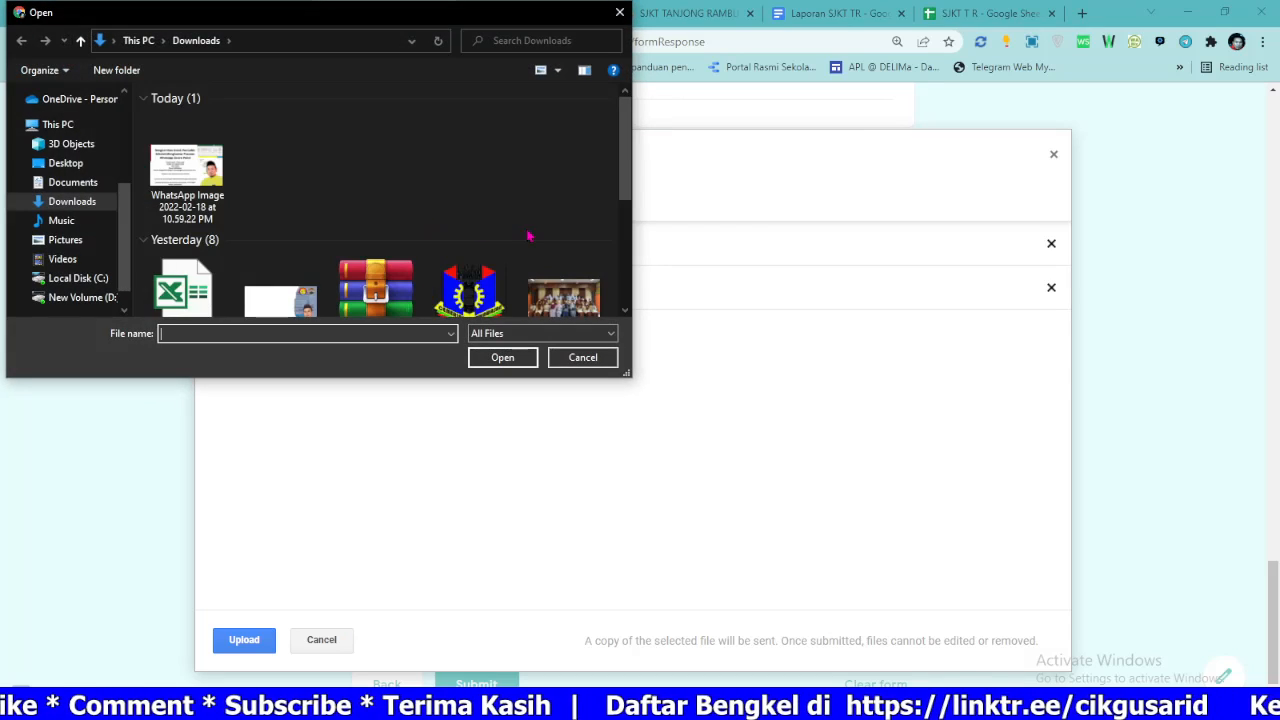
{"action": "scroll", "coordinate": [529, 237], "scroll_direction": "down", "scroll_amount": 3}
{"action": "double_click", "coordinate": [577, 115]}
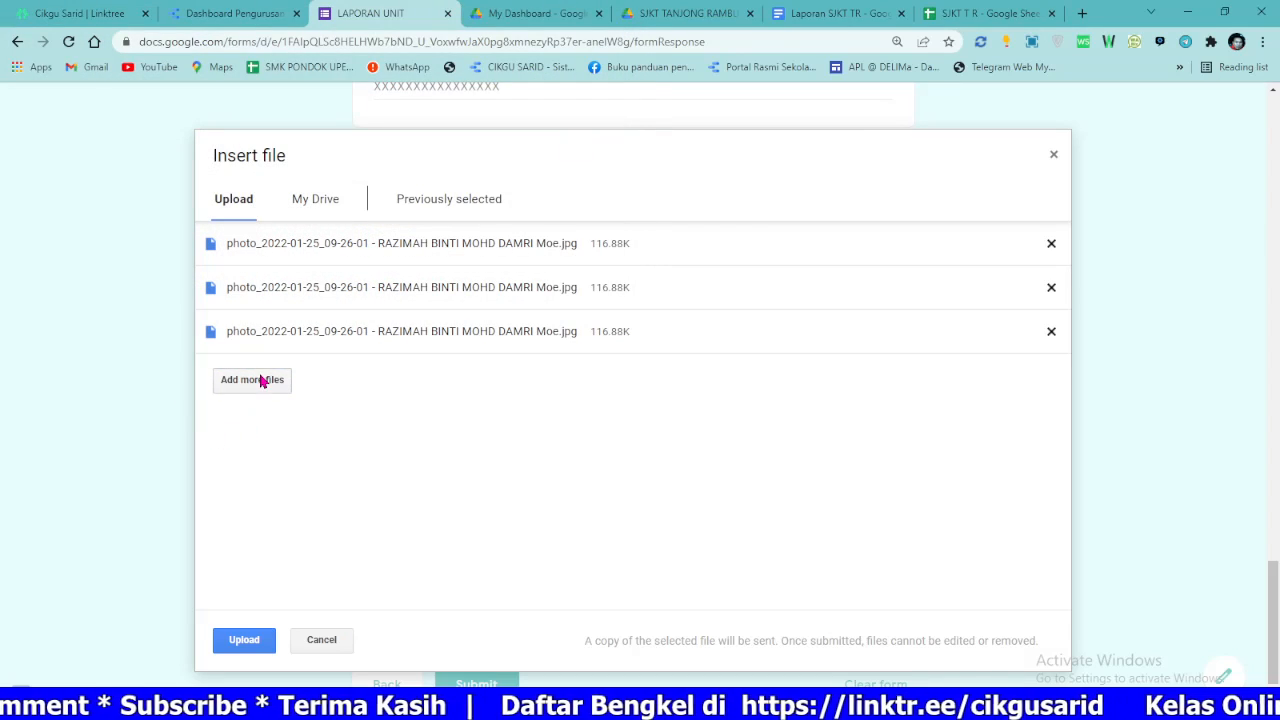
{"action": "left_click", "coordinate": [263, 379]}
{"action": "scroll", "coordinate": [580, 264], "scroll_direction": "down", "scroll_amount": 1}
{"action": "left_click", "coordinate": [580, 264]}
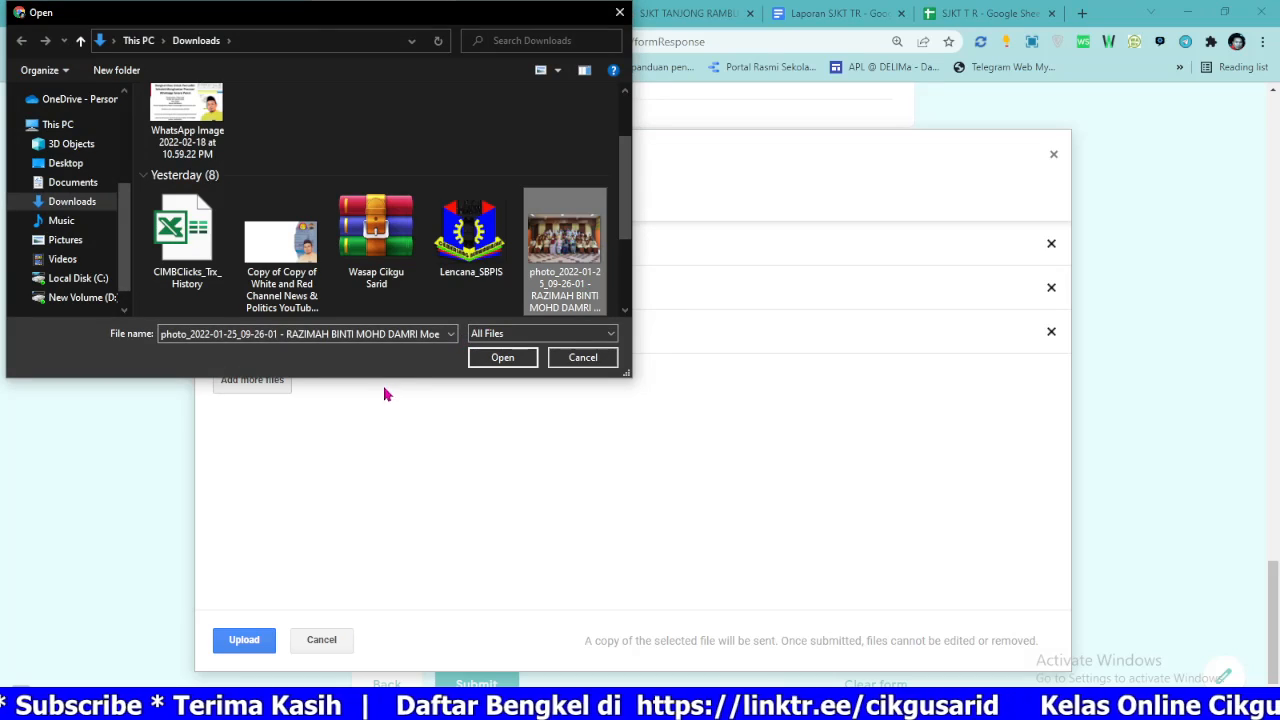
{"action": "left_click", "coordinate": [535, 358]}
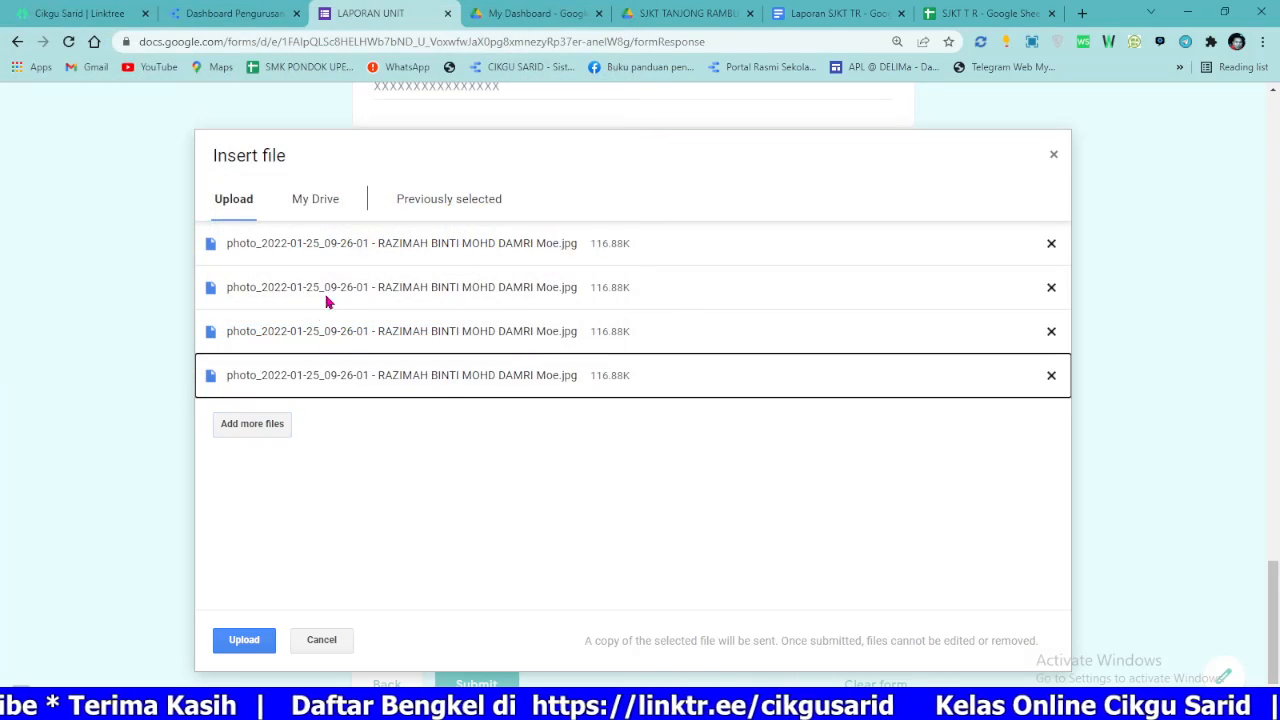
{"action": "left_click", "coordinate": [250, 648]}
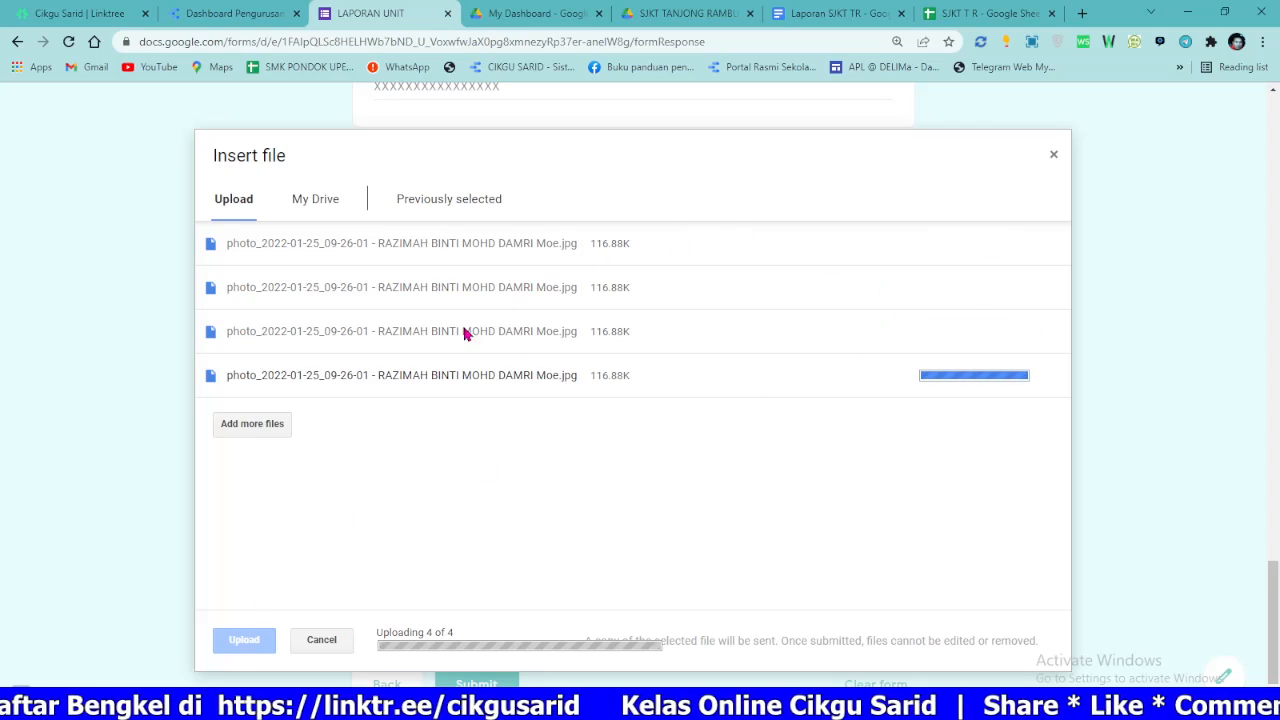
Step: Upload the group photo from Downloads as the file for UPLOAD BAHAN JIKA PERLU
{"action": "scroll", "coordinate": [600, 430], "scroll_direction": "down", "scroll_amount": 2}
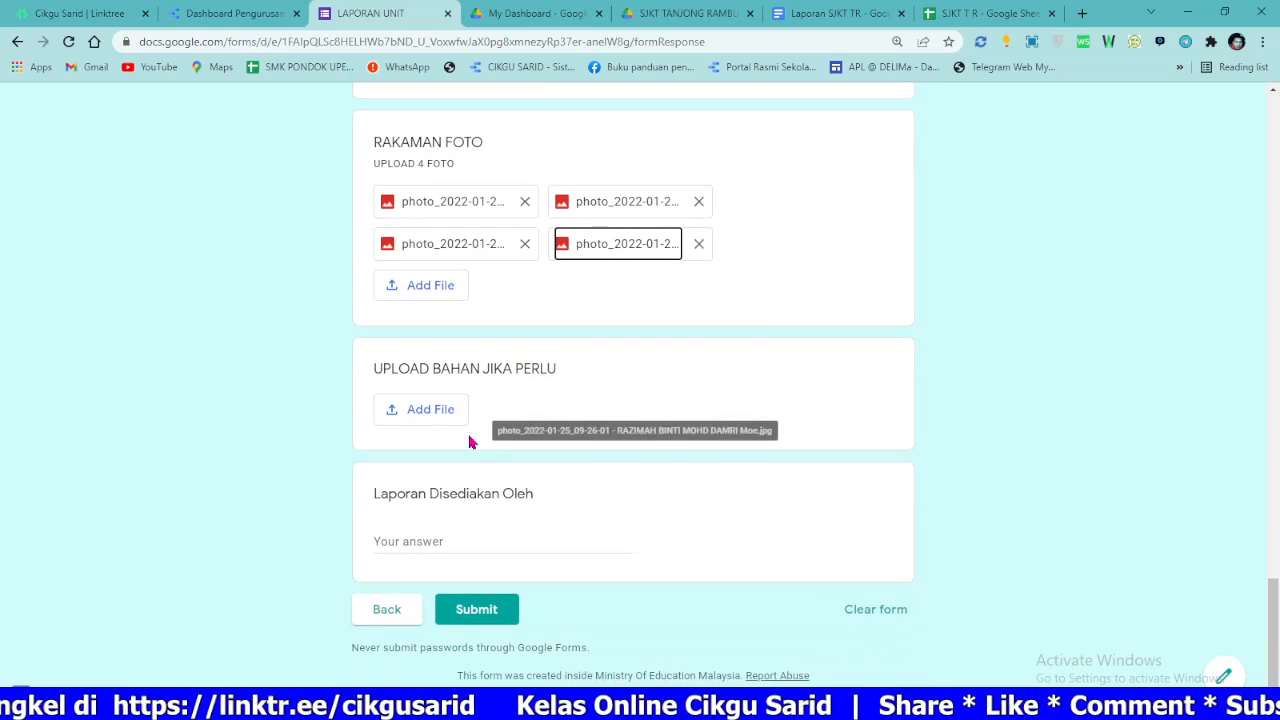
{"action": "left_click", "coordinate": [440, 410]}
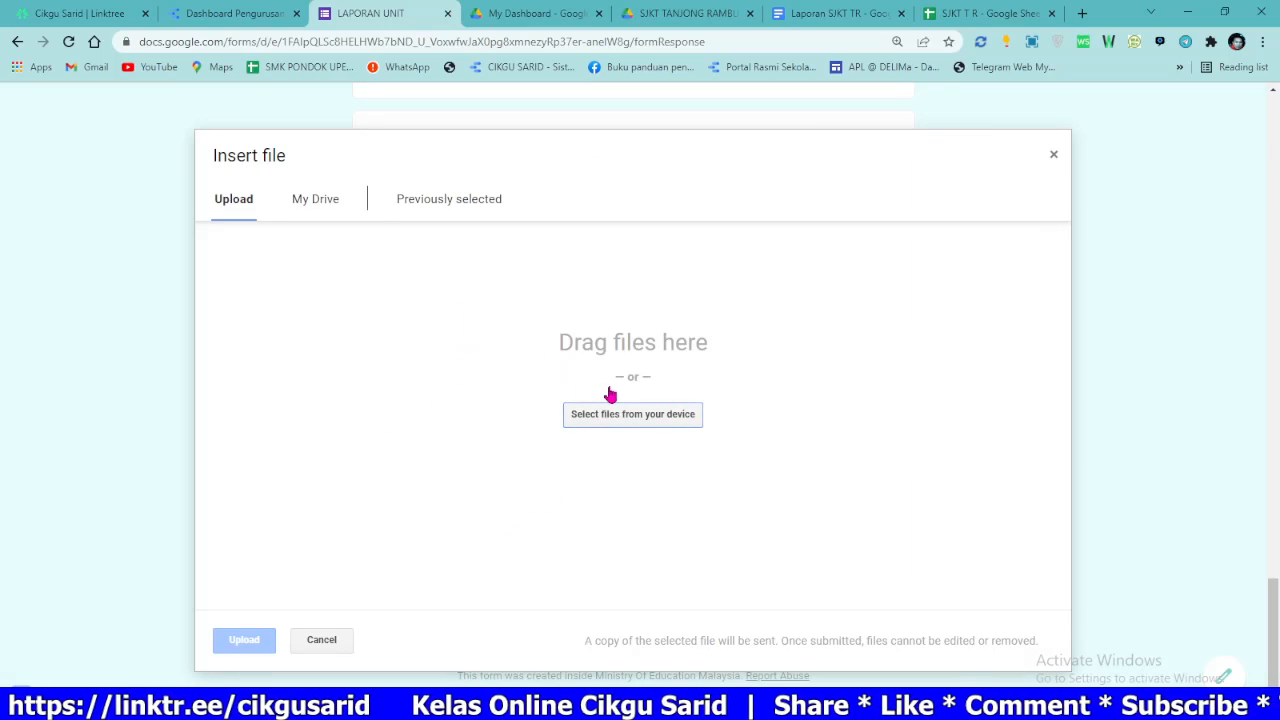
{"action": "left_click", "coordinate": [607, 416]}
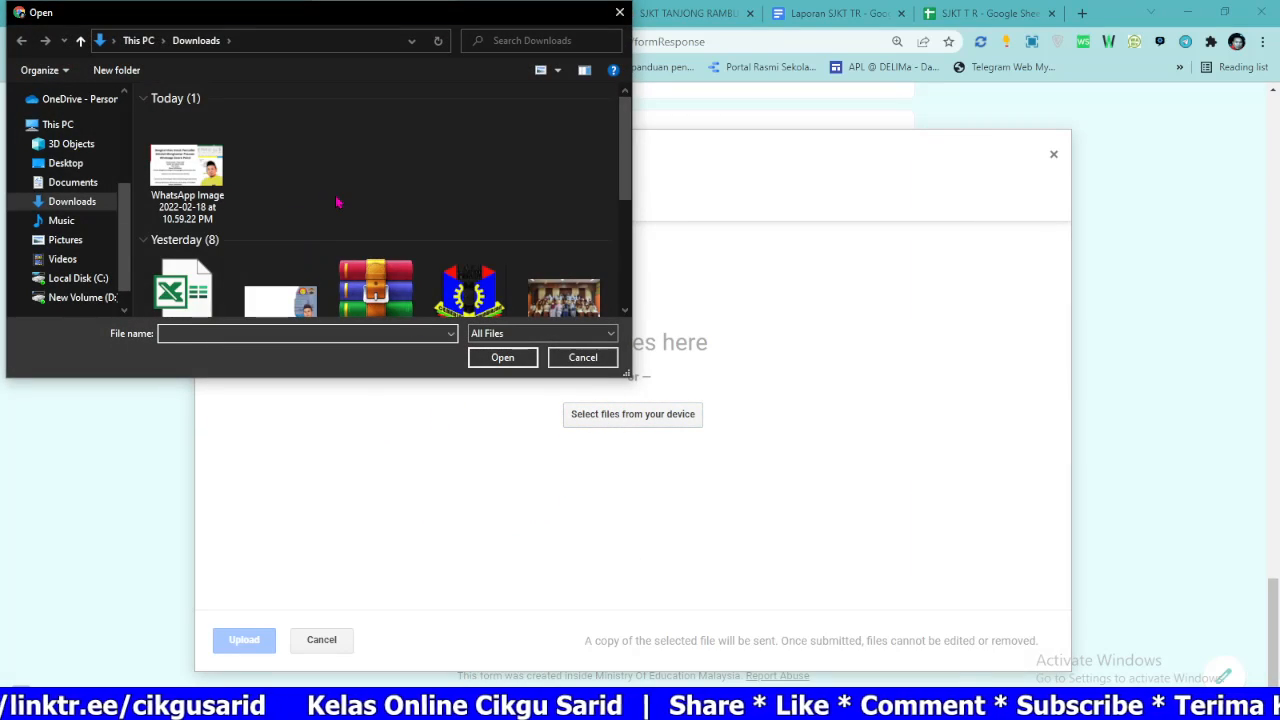
{"action": "scroll", "coordinate": [447, 228], "scroll_direction": "down", "scroll_amount": 1}
{"action": "left_click", "coordinate": [565, 240]}
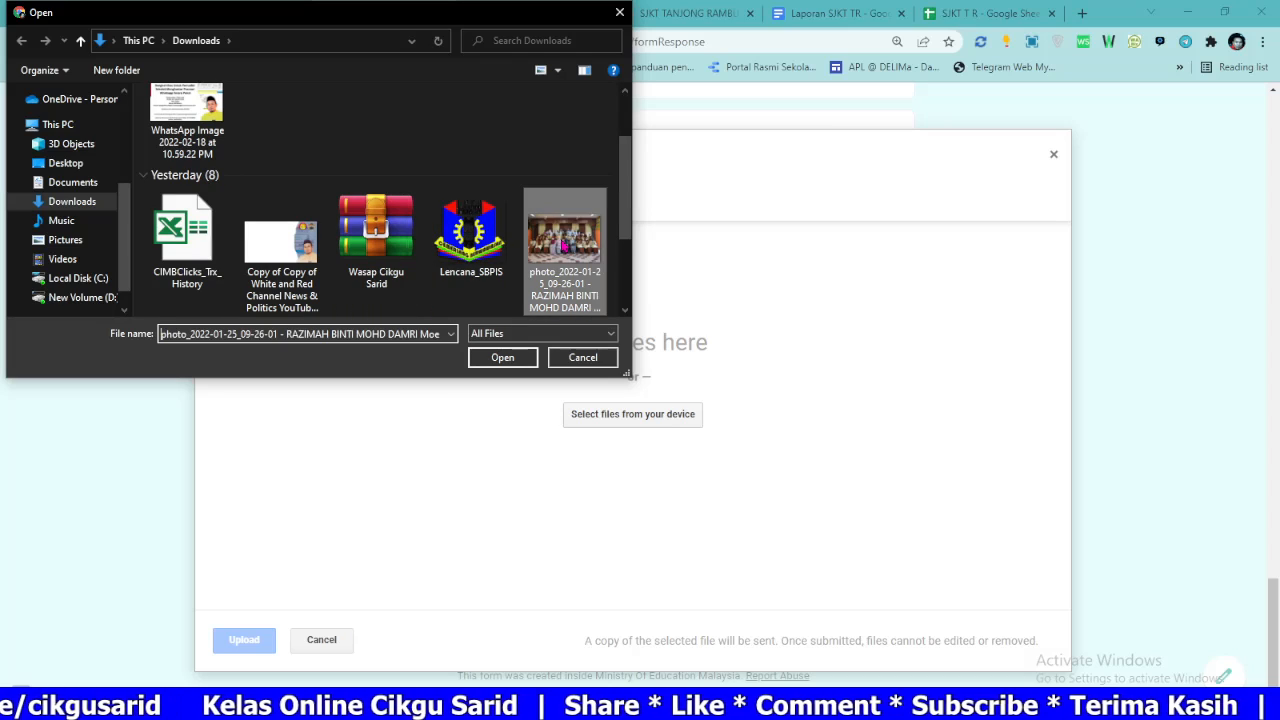
{"action": "left_click", "coordinate": [525, 357]}
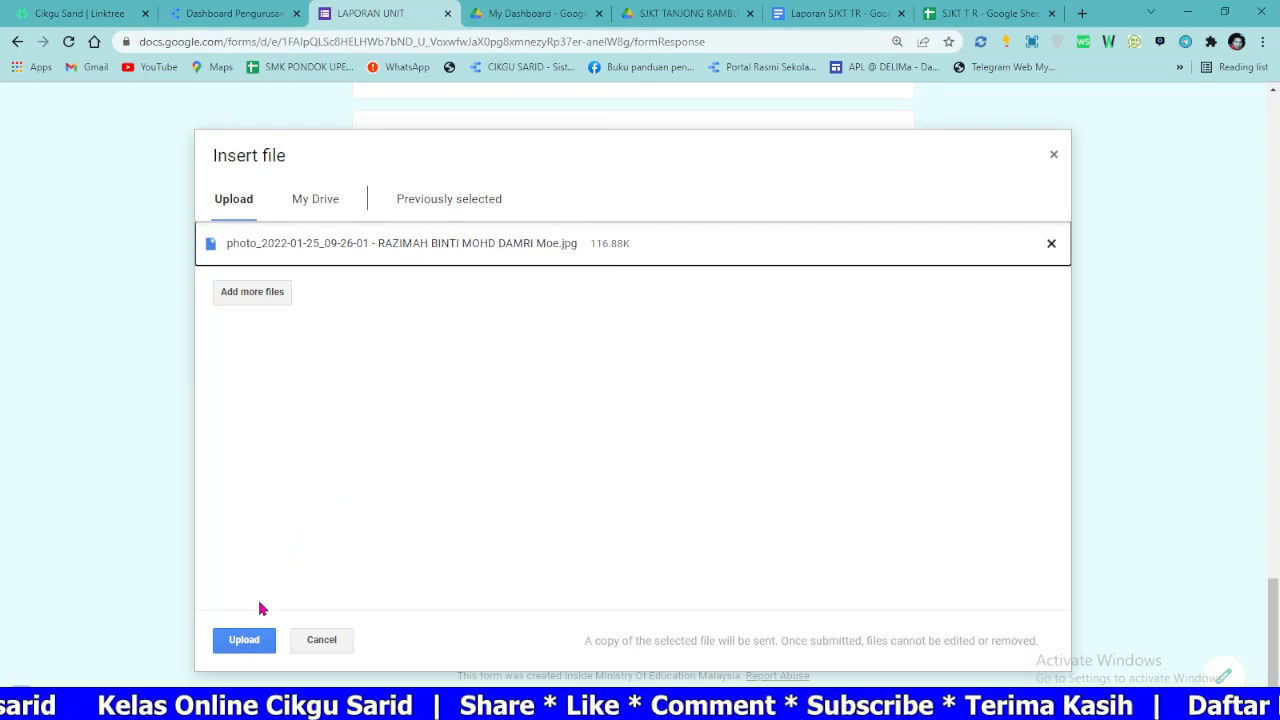
{"action": "left_click", "coordinate": [244, 640]}
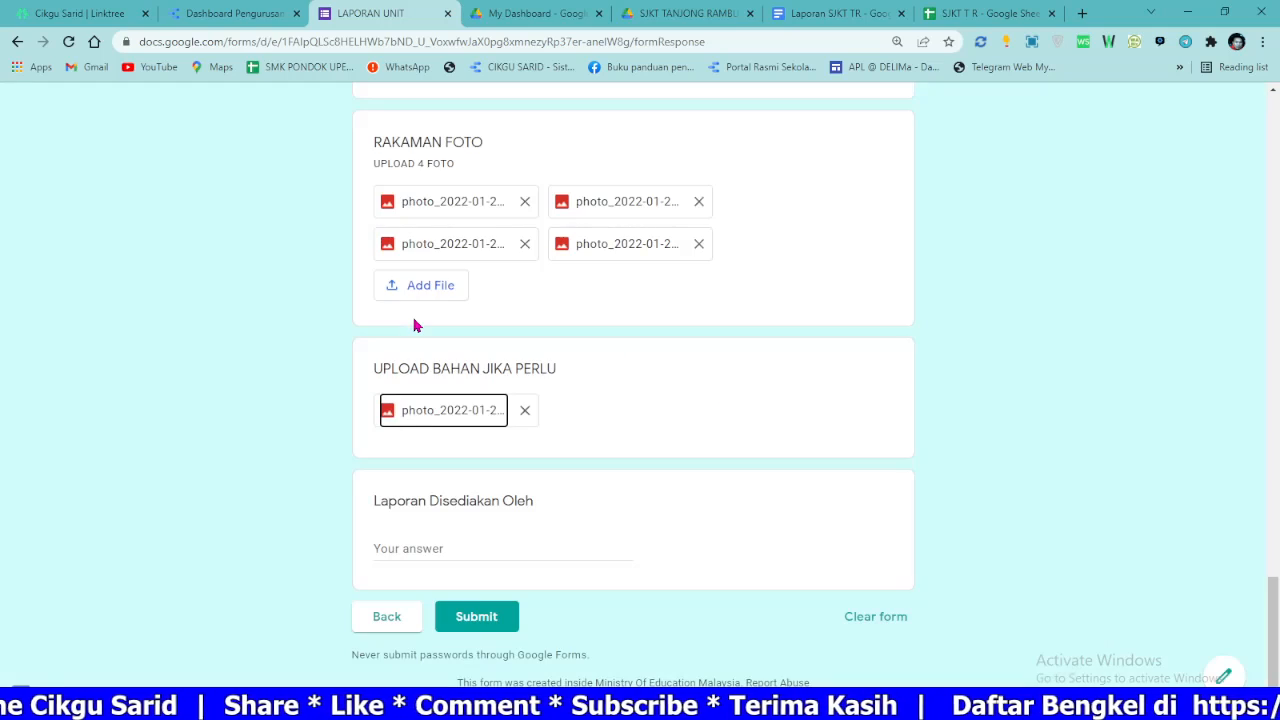
Step: Enter the preparer's name under Laporan Disediakan Oleh and submit the LAPORAN UNIT form
{"action": "scroll", "coordinate": [548, 470], "scroll_direction": "down", "scroll_amount": 1}
{"action": "left_click", "coordinate": [438, 507]}
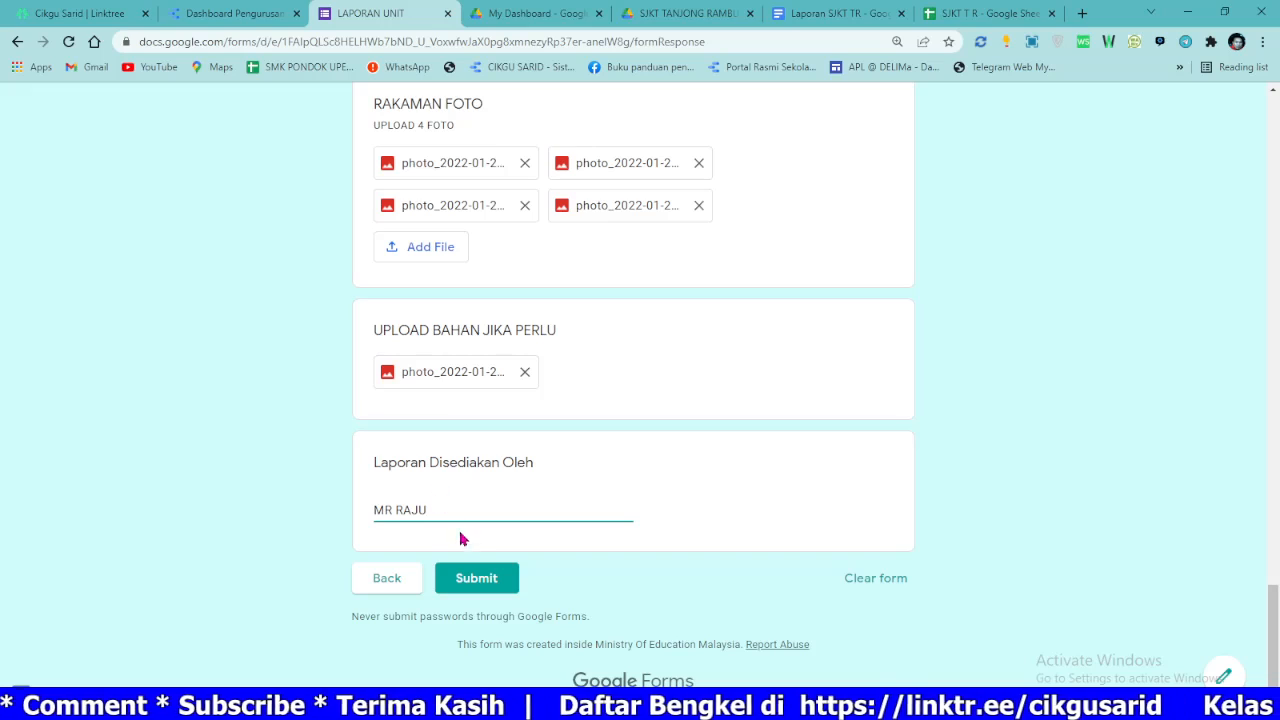
{"action": "left_click", "coordinate": [472, 577]}
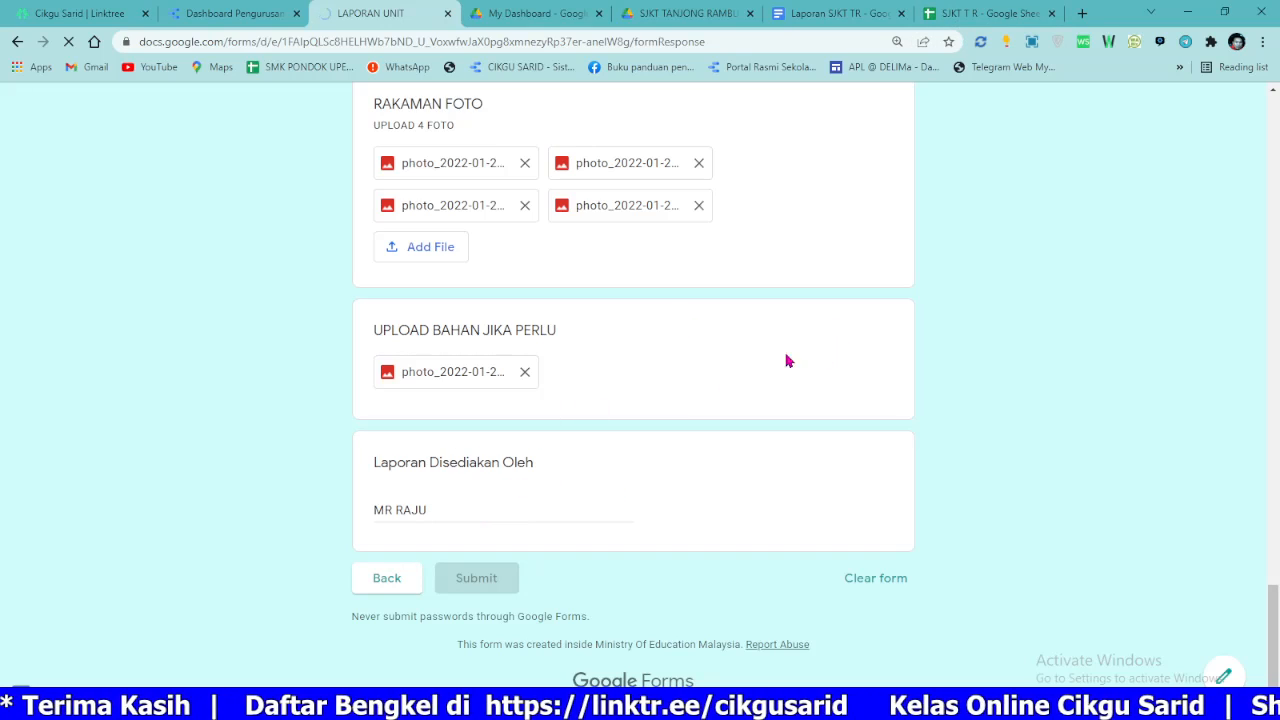
{"action": "scroll", "coordinate": [787, 361], "scroll_direction": "up", "scroll_amount": 20}
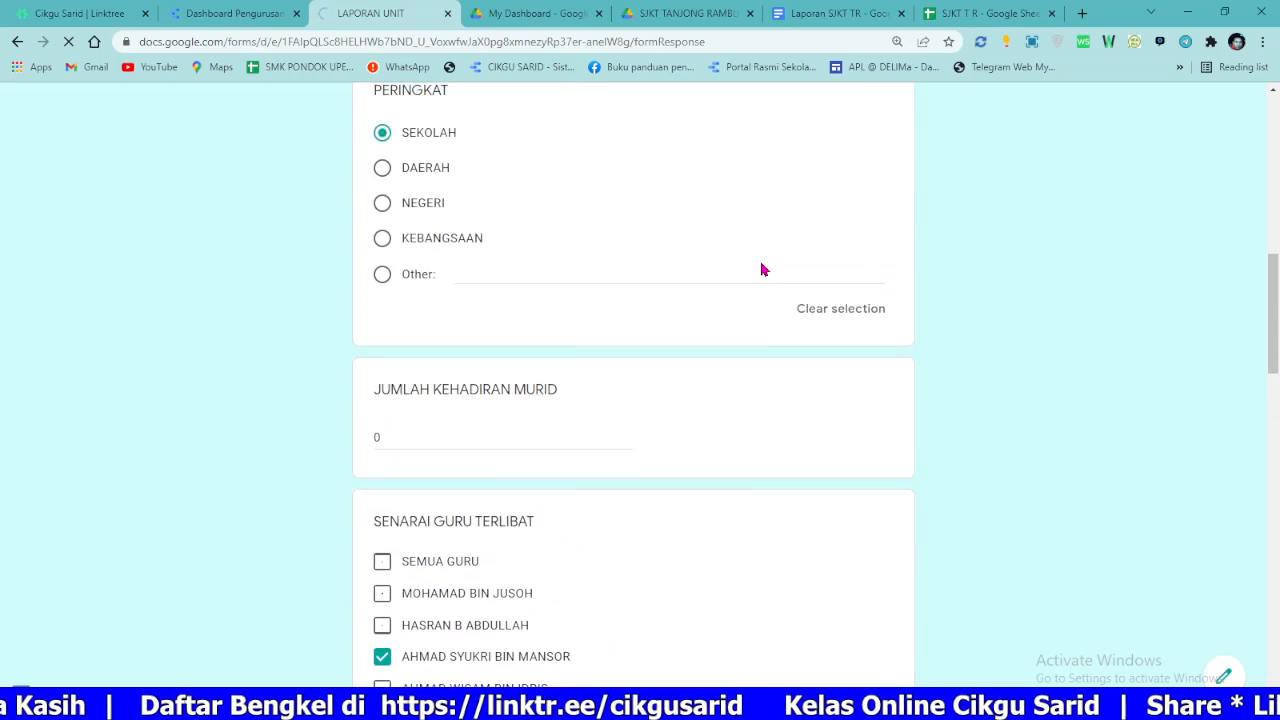
{"action": "scroll", "coordinate": [760, 268], "scroll_direction": "up", "scroll_amount": 9}
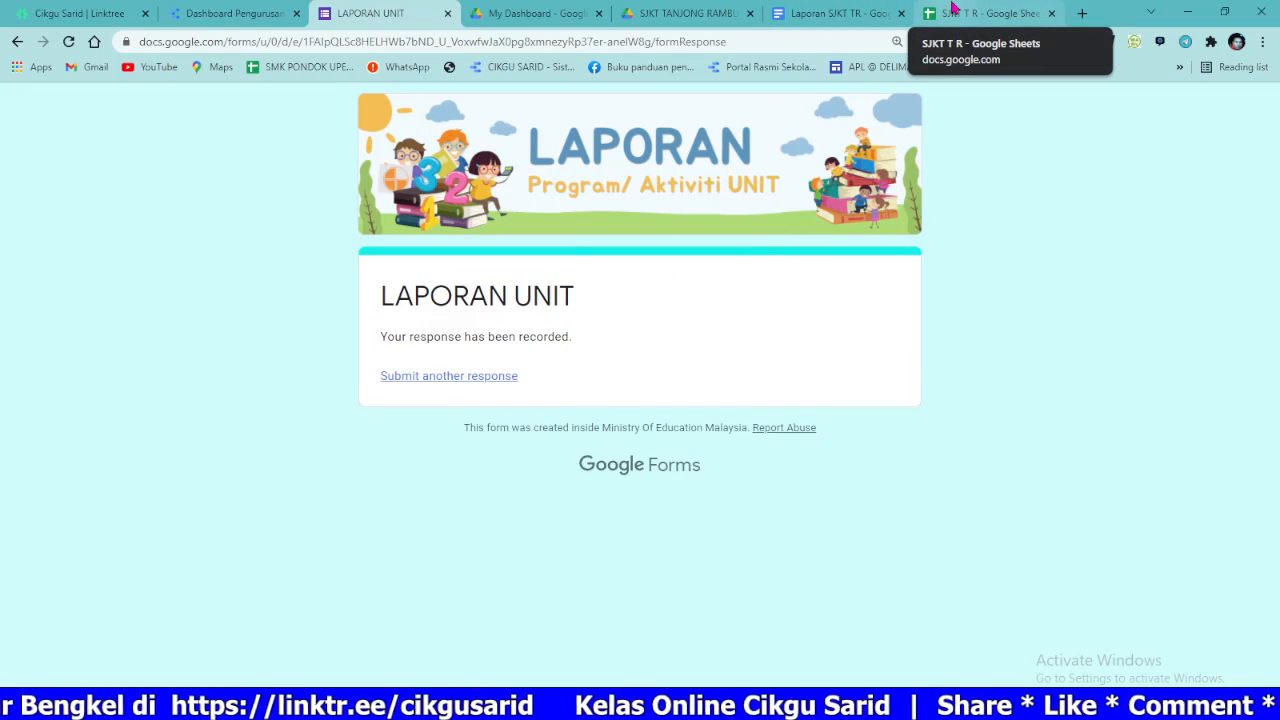
Step: In the SJKT T R response spreadsheet, delete the old entries in rows 2 to 20, keeping the new PENTADBIRAN submission
{"action": "left_click", "coordinate": [953, 10]}
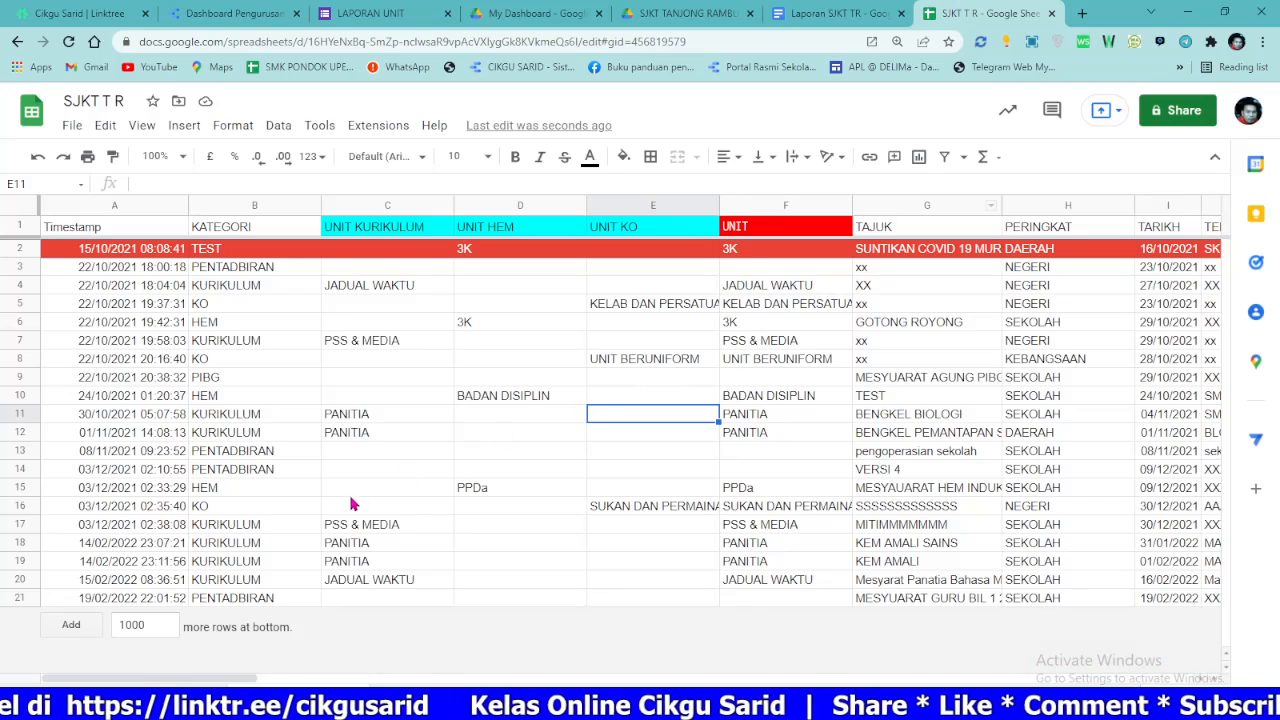
{"action": "left_click", "coordinate": [290, 598]}
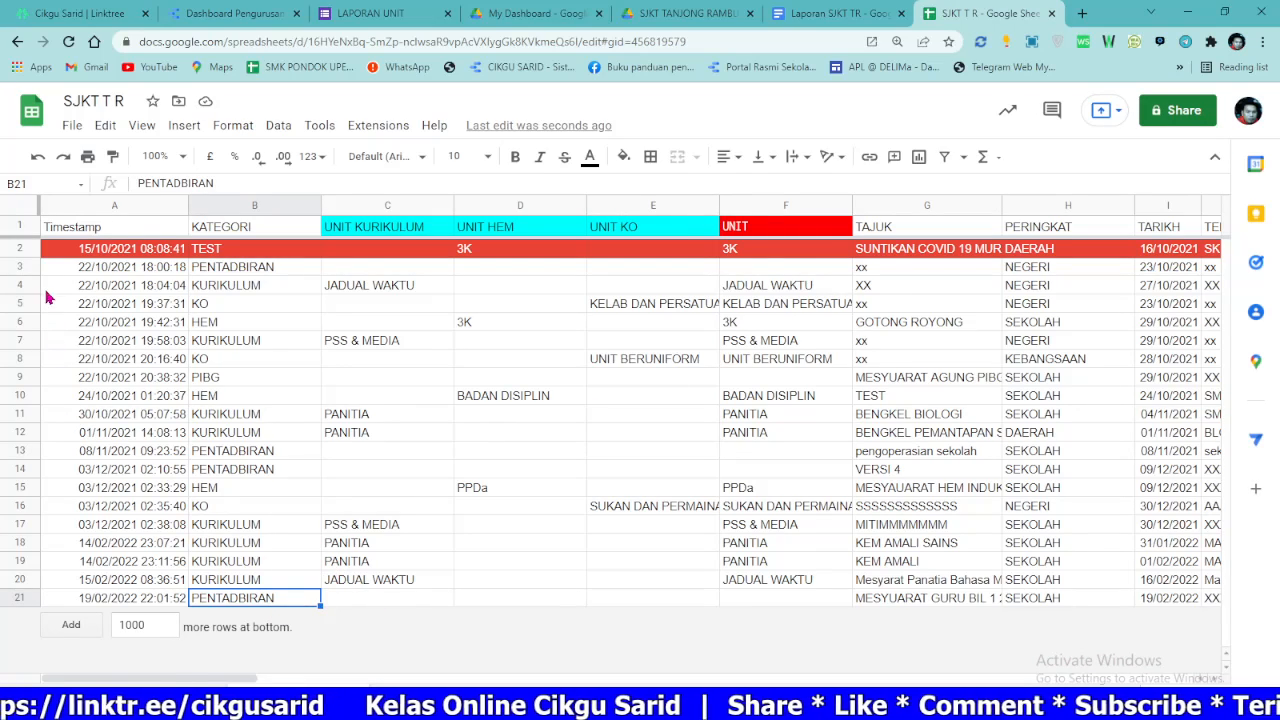
{"action": "left_click_drag", "start_coordinate": [20, 248], "coordinate": [60, 585]}
{"action": "right_click", "coordinate": [430, 423]}
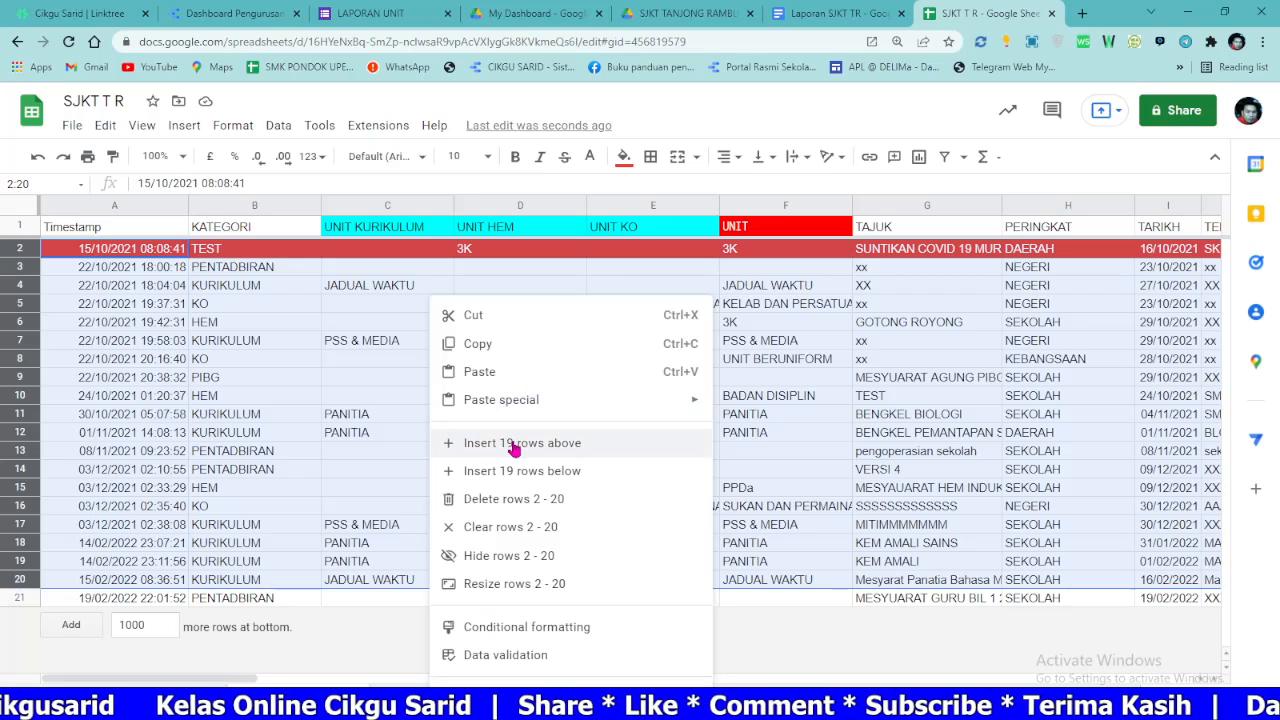
{"action": "left_click", "coordinate": [510, 498]}
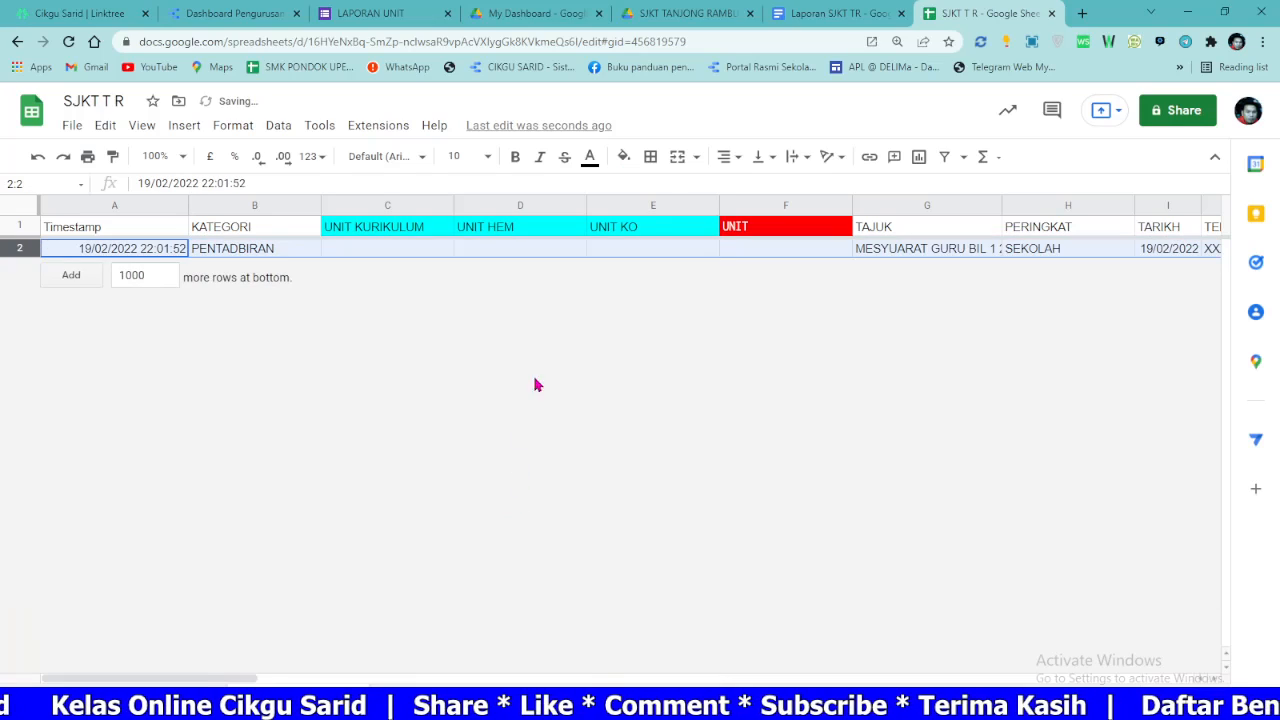
{"action": "left_click", "coordinate": [466, 251]}
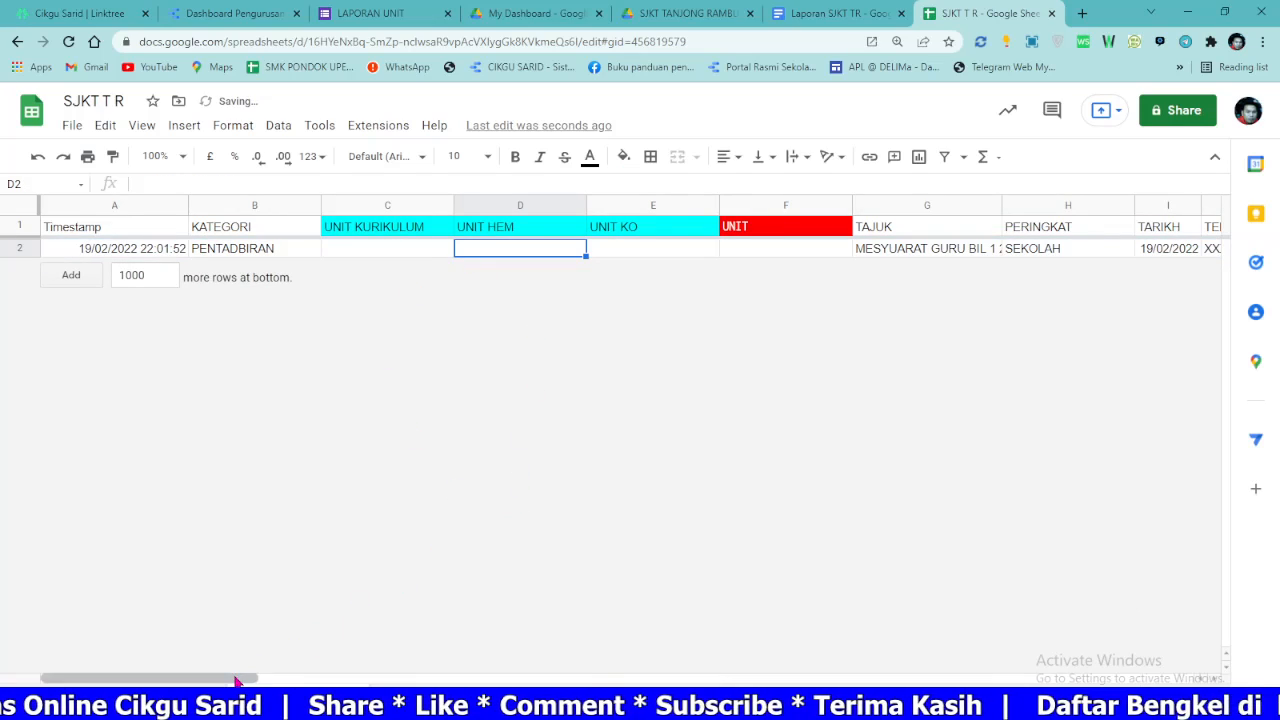
Step: Launch the Autocrat add-on and open the existing Laporan Program job for editing
{"action": "left_click_drag", "start_coordinate": [237, 681], "coordinate": [330, 600]}
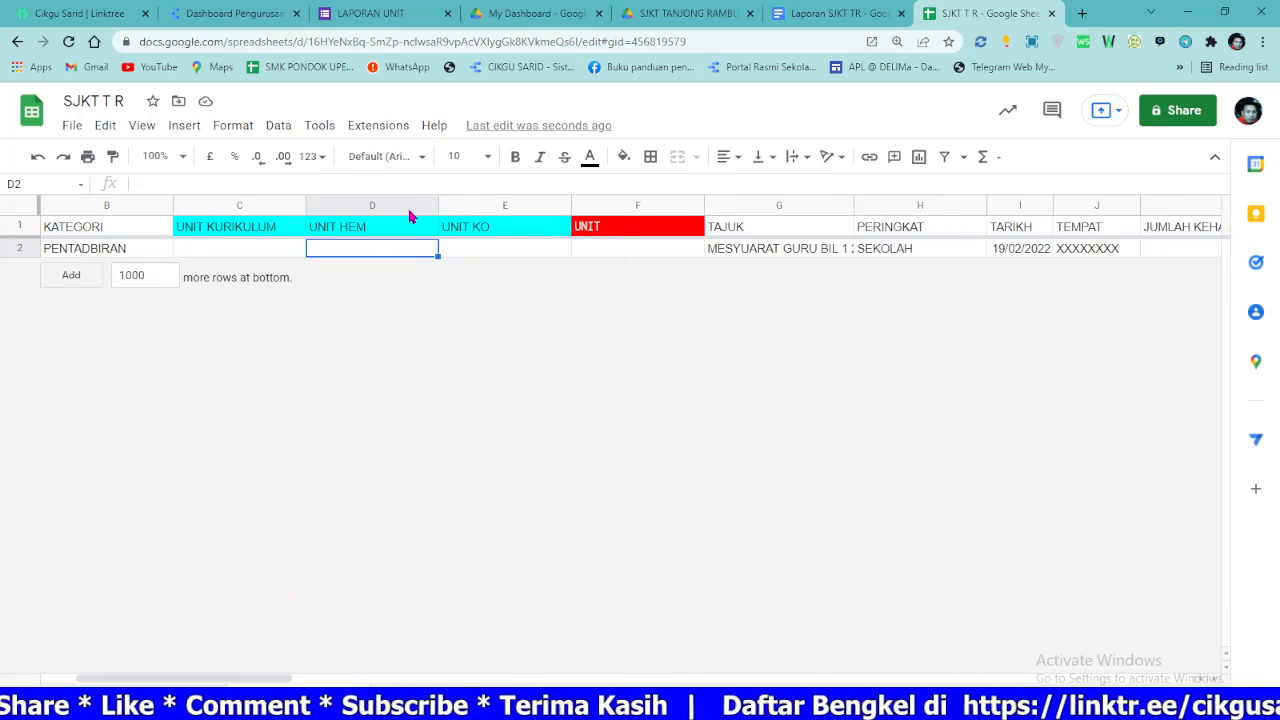
{"action": "left_click", "coordinate": [380, 125]}
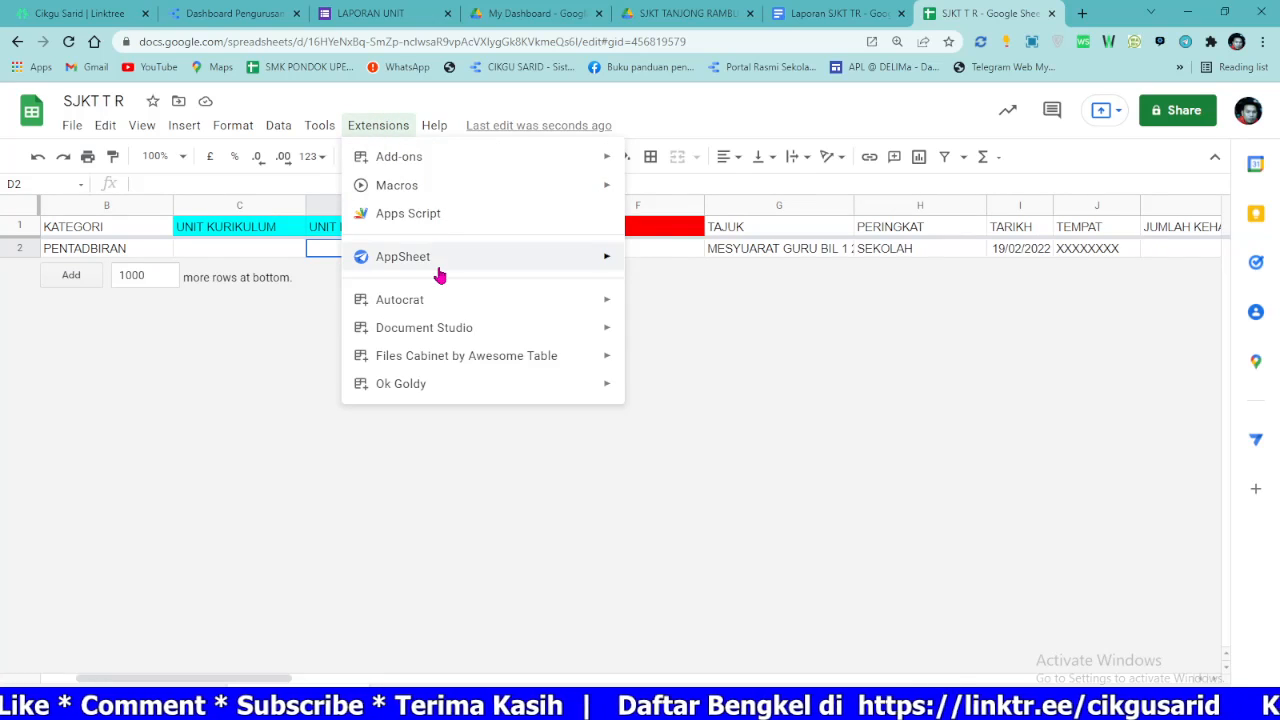
{"action": "mouse_move", "coordinate": [437, 300]}
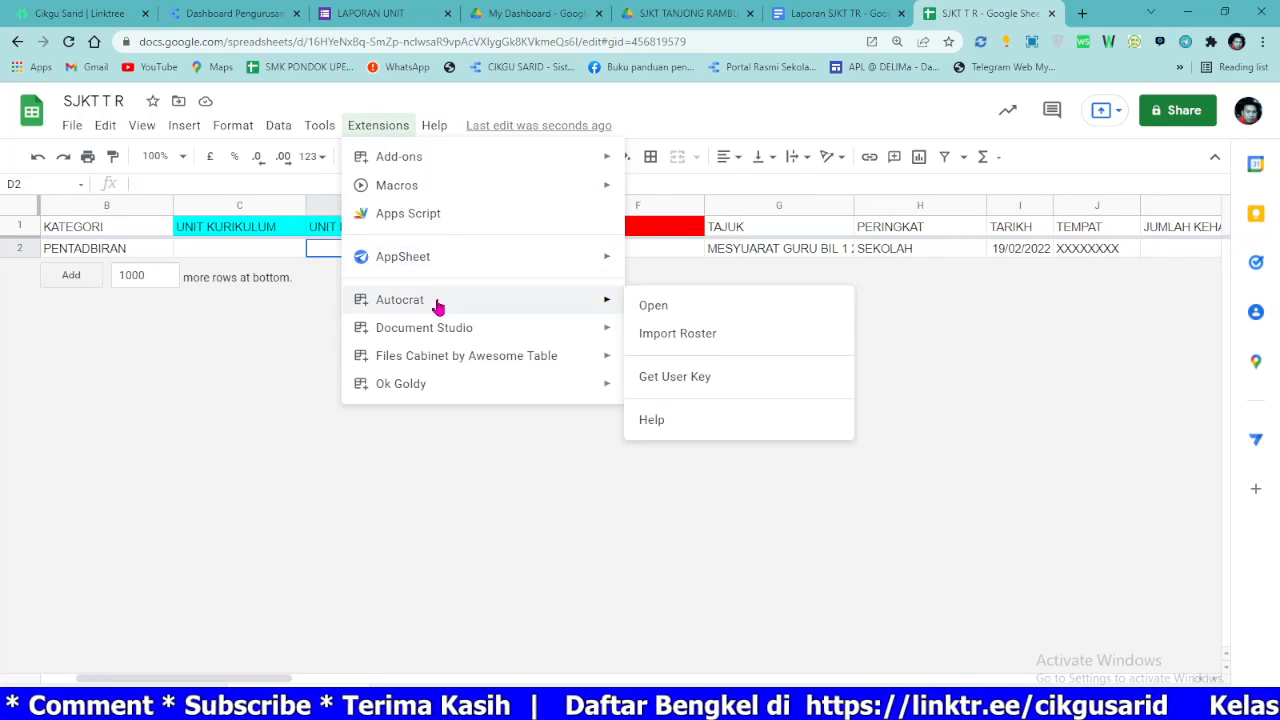
{"action": "left_click", "coordinate": [653, 305]}
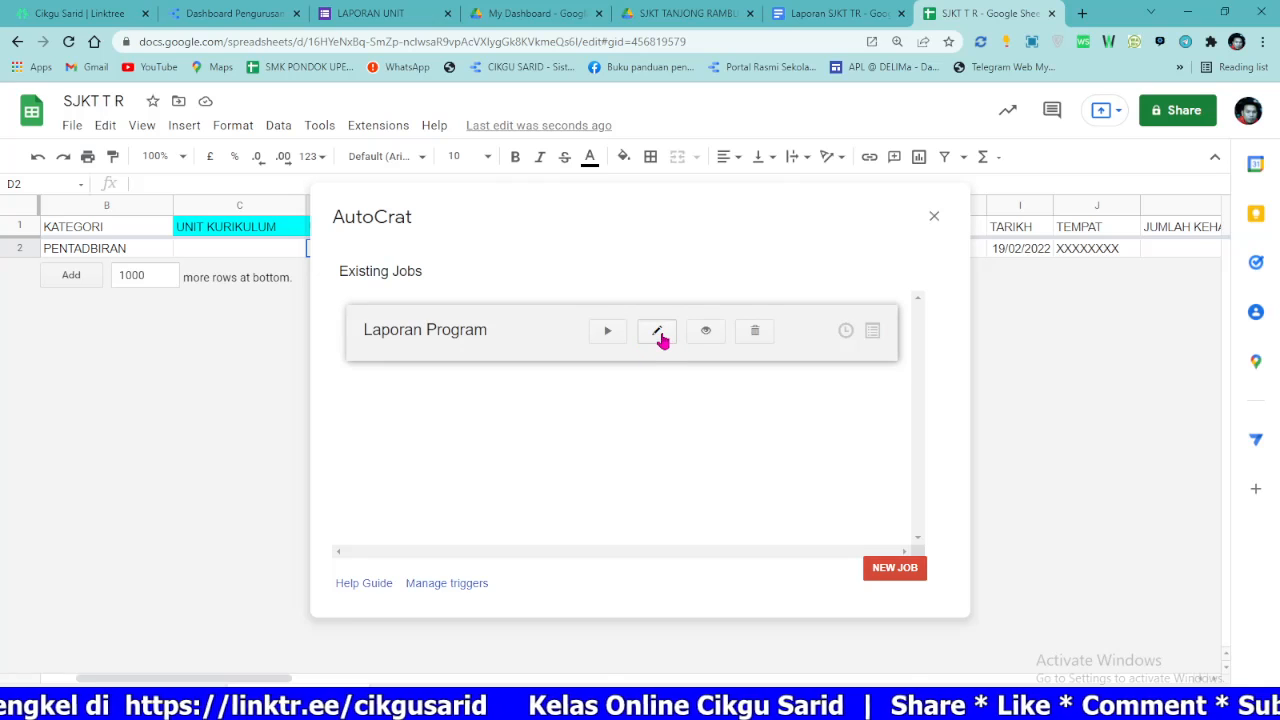
{"action": "left_click", "coordinate": [659, 338]}
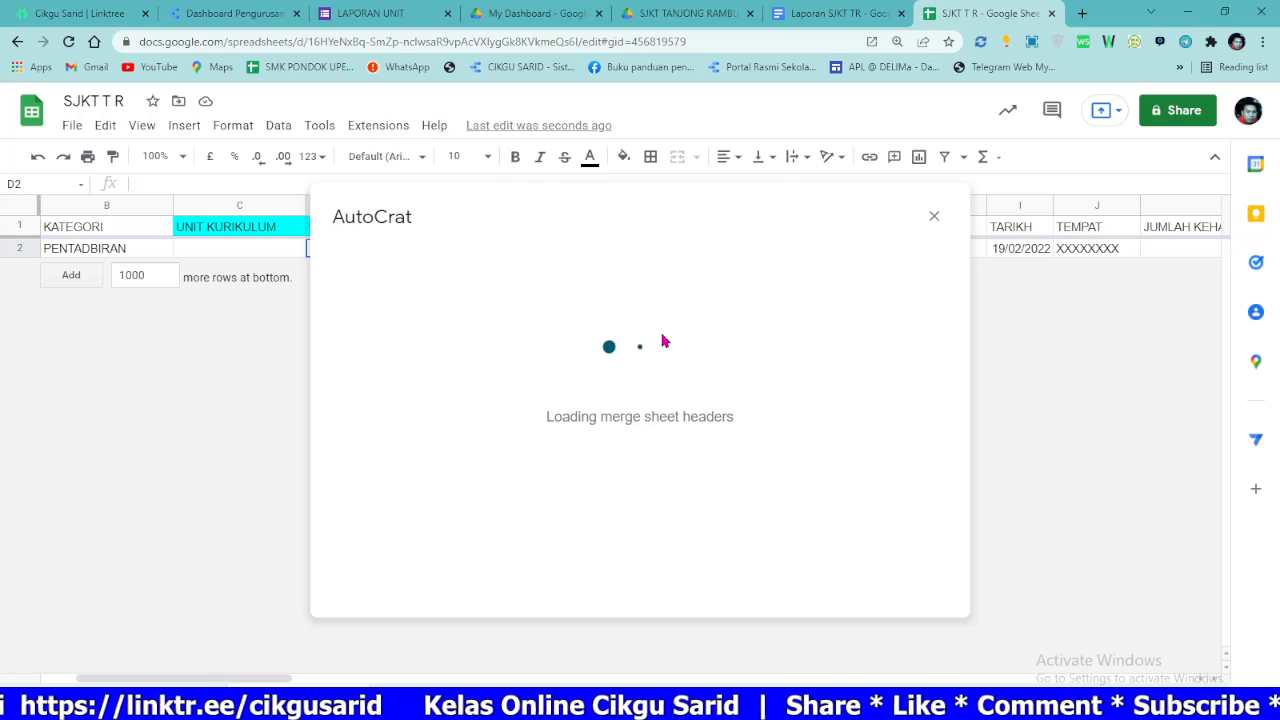
Step: Advance the Laporan Program job to its template choice and copy the title of the Laporan SJKT TR document
{"action": "left_click", "coordinate": [770, 583]}
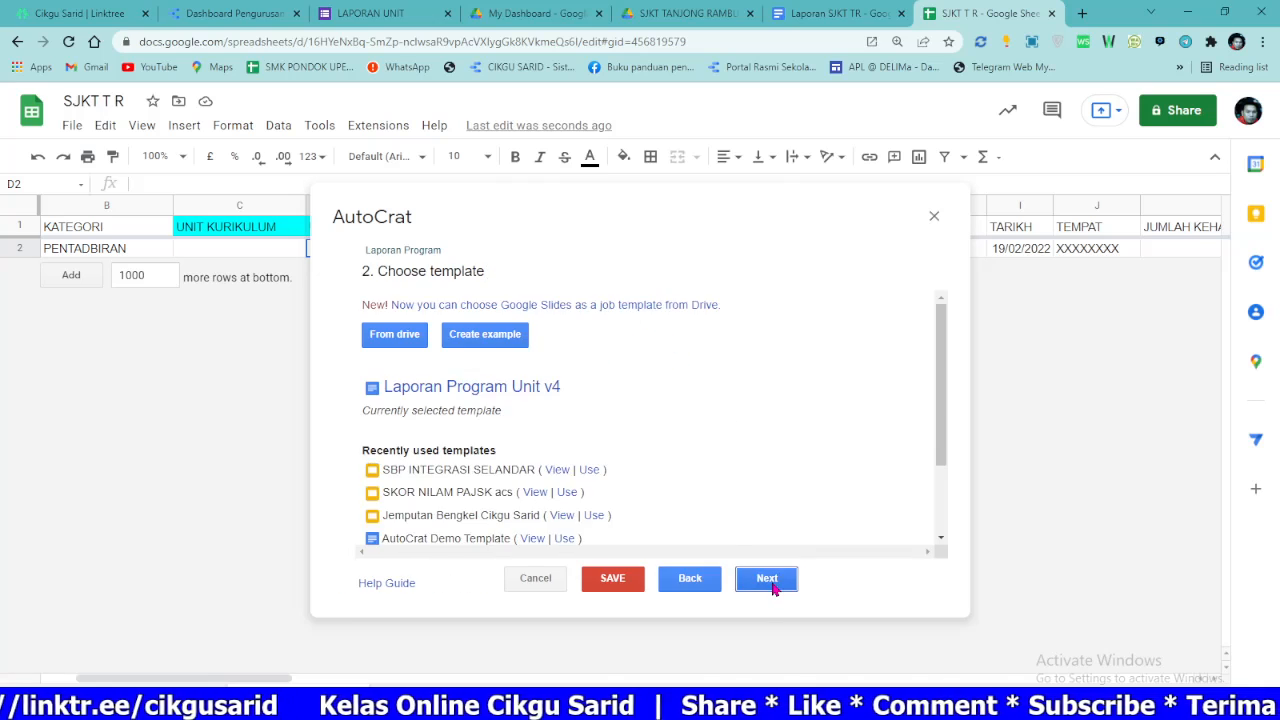
{"action": "left_click", "coordinate": [833, 22]}
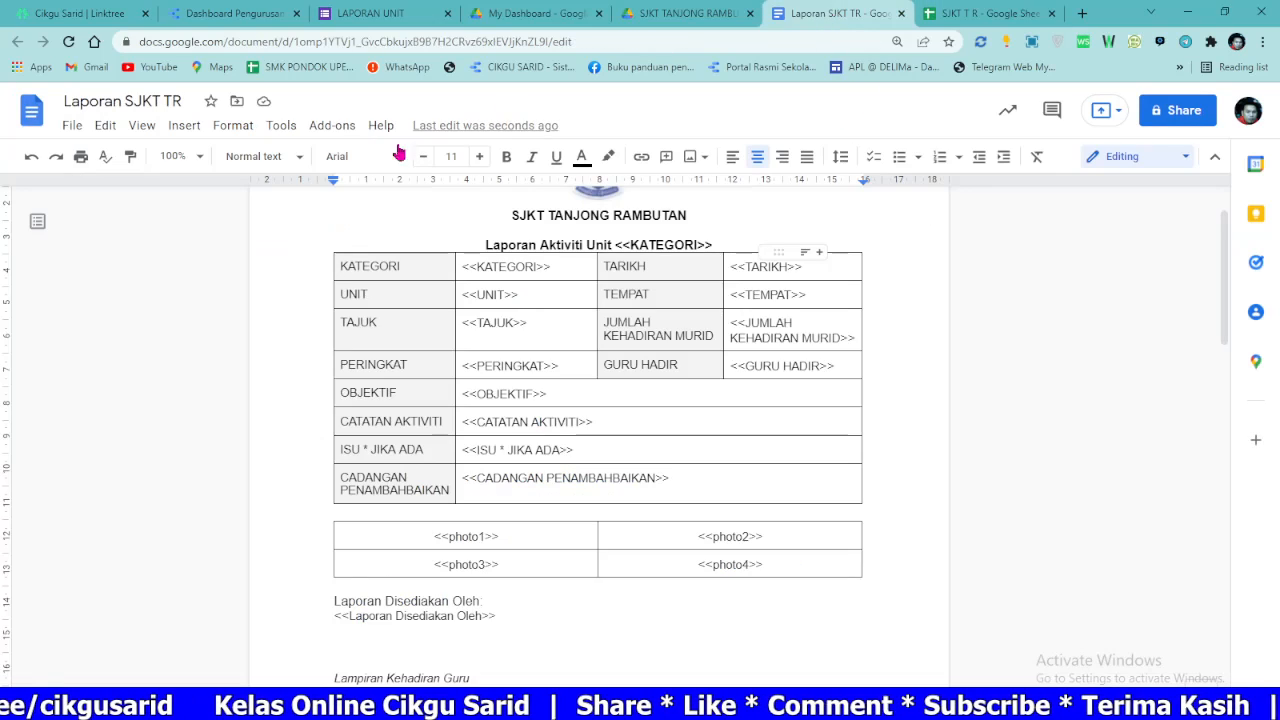
{"action": "left_click", "coordinate": [146, 100]}
{"action": "right_click", "coordinate": [146, 100]}
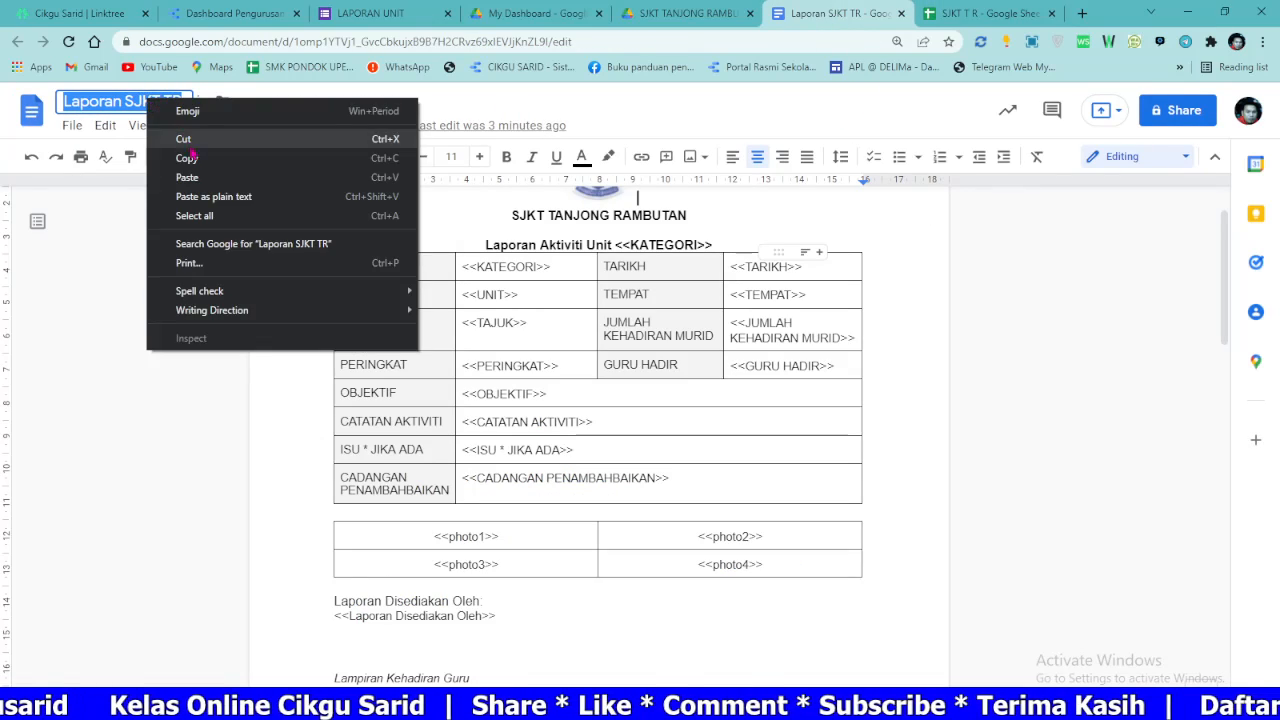
{"action": "left_click", "coordinate": [200, 157]}
{"action": "left_click", "coordinate": [980, 14]}
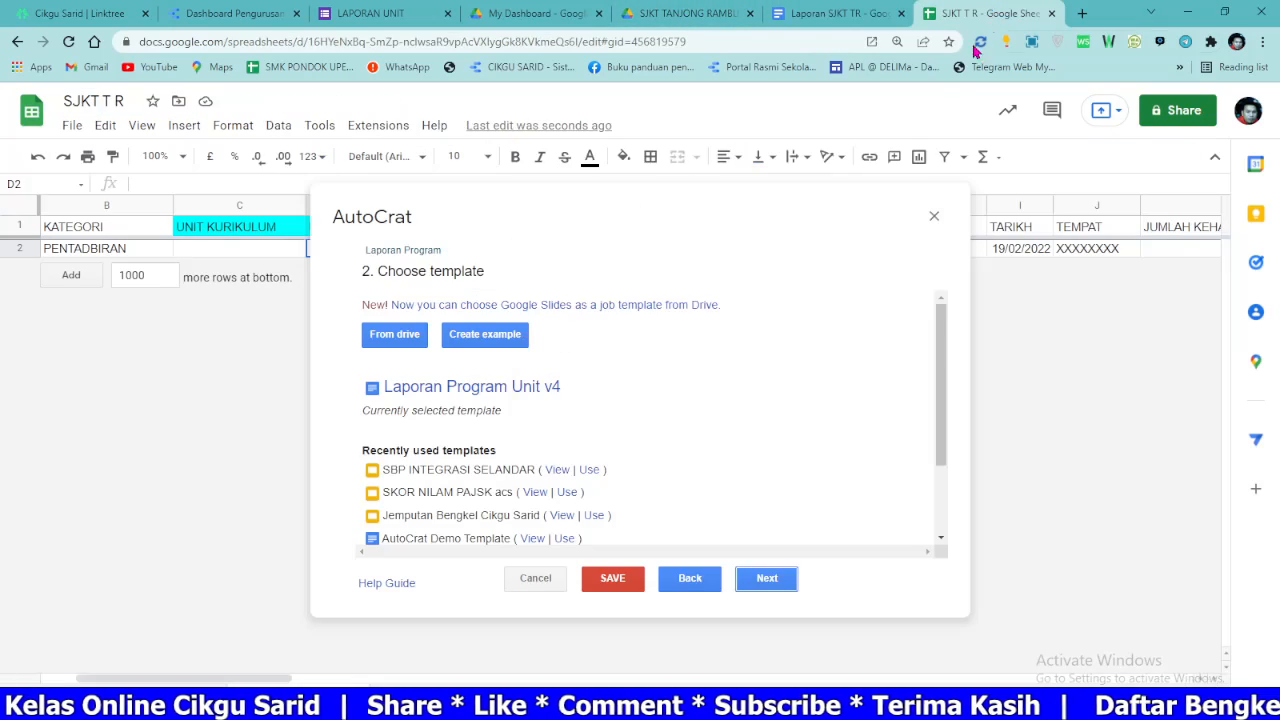
Step: Search Drive for Laporan SJKT TR from the Autocrat job and select that document as the template
{"action": "left_click", "coordinate": [399, 340]}
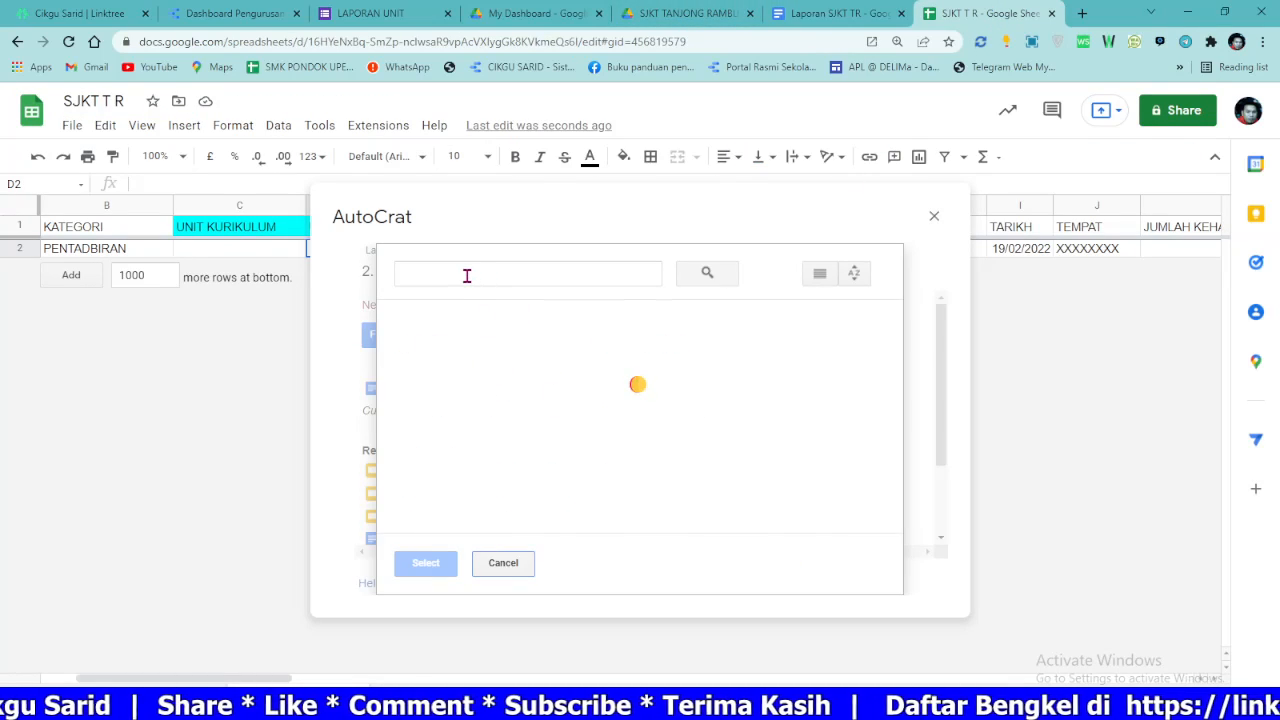
{"action": "right_click", "coordinate": [466, 276]}
{"action": "left_click", "coordinate": [514, 406]}
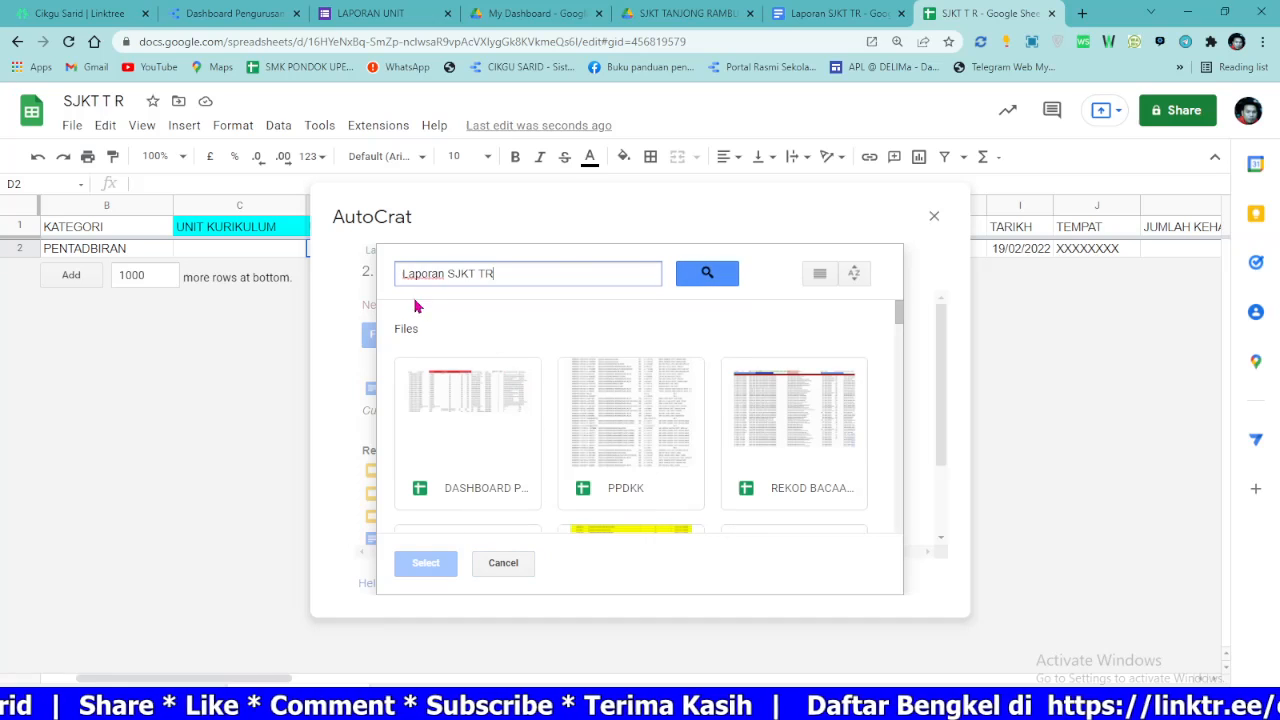
{"action": "left_click", "coordinate": [688, 280]}
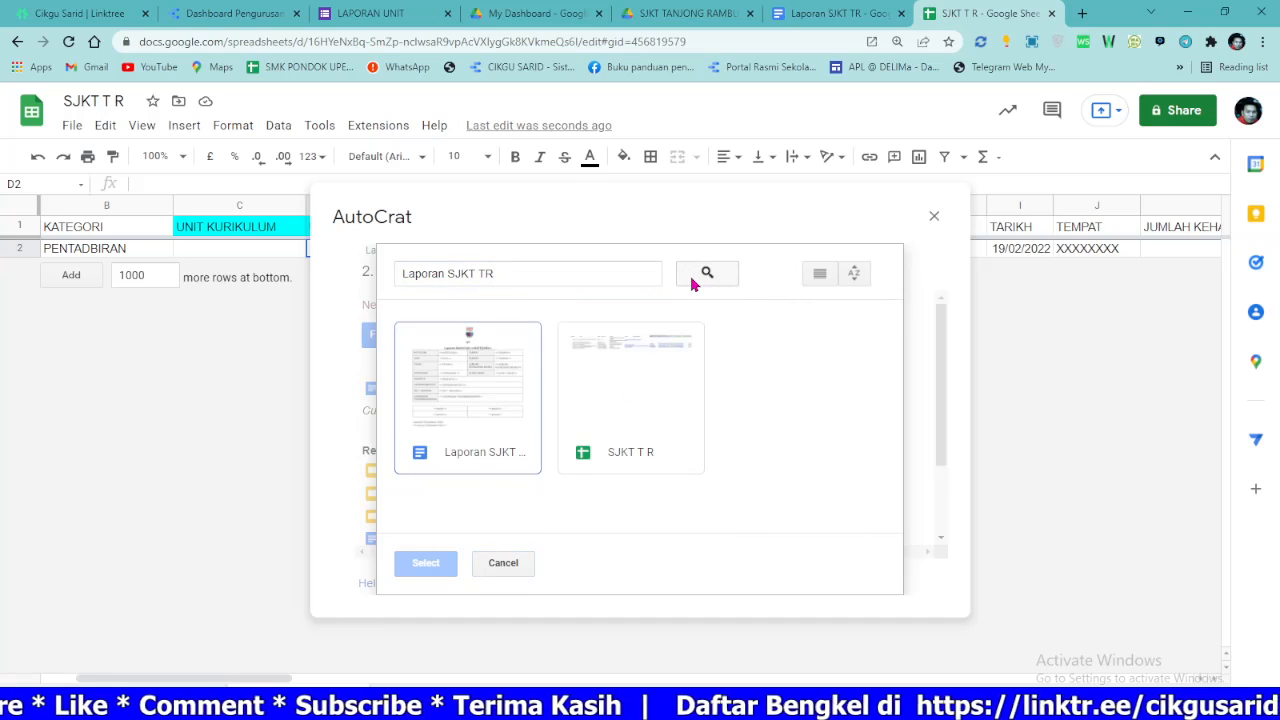
{"action": "left_click", "coordinate": [458, 369]}
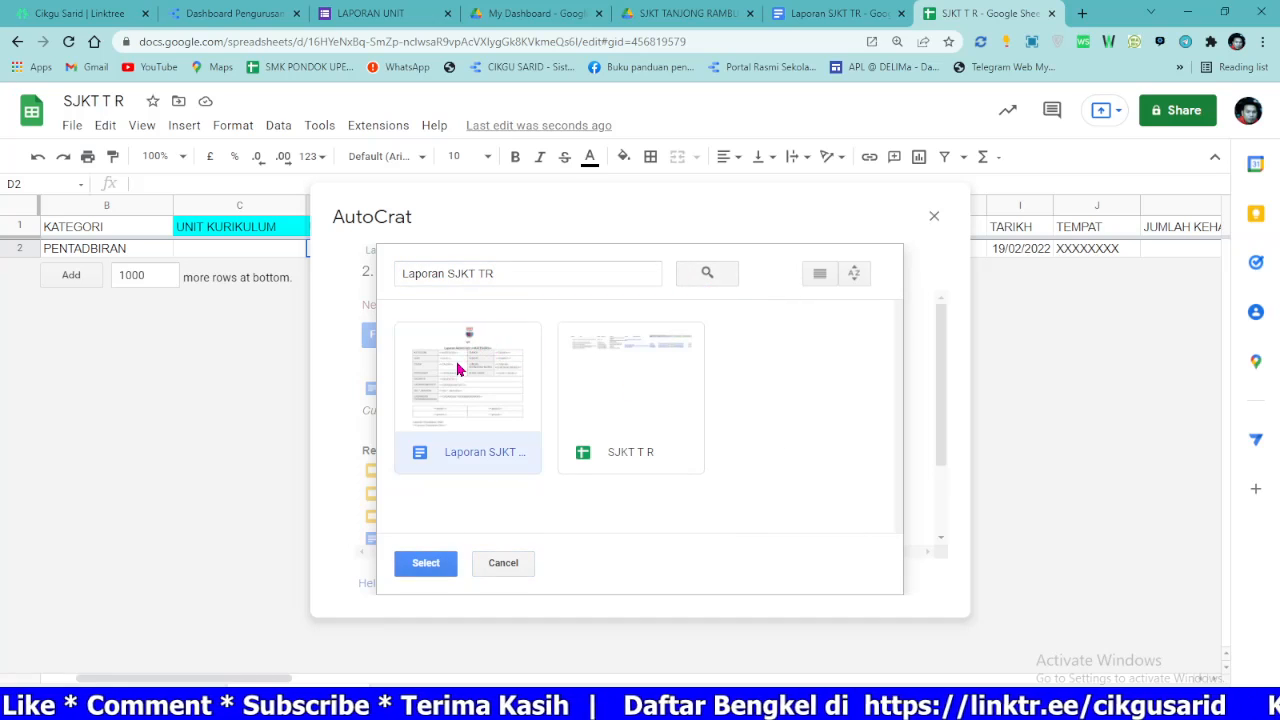
{"action": "left_click", "coordinate": [426, 564]}
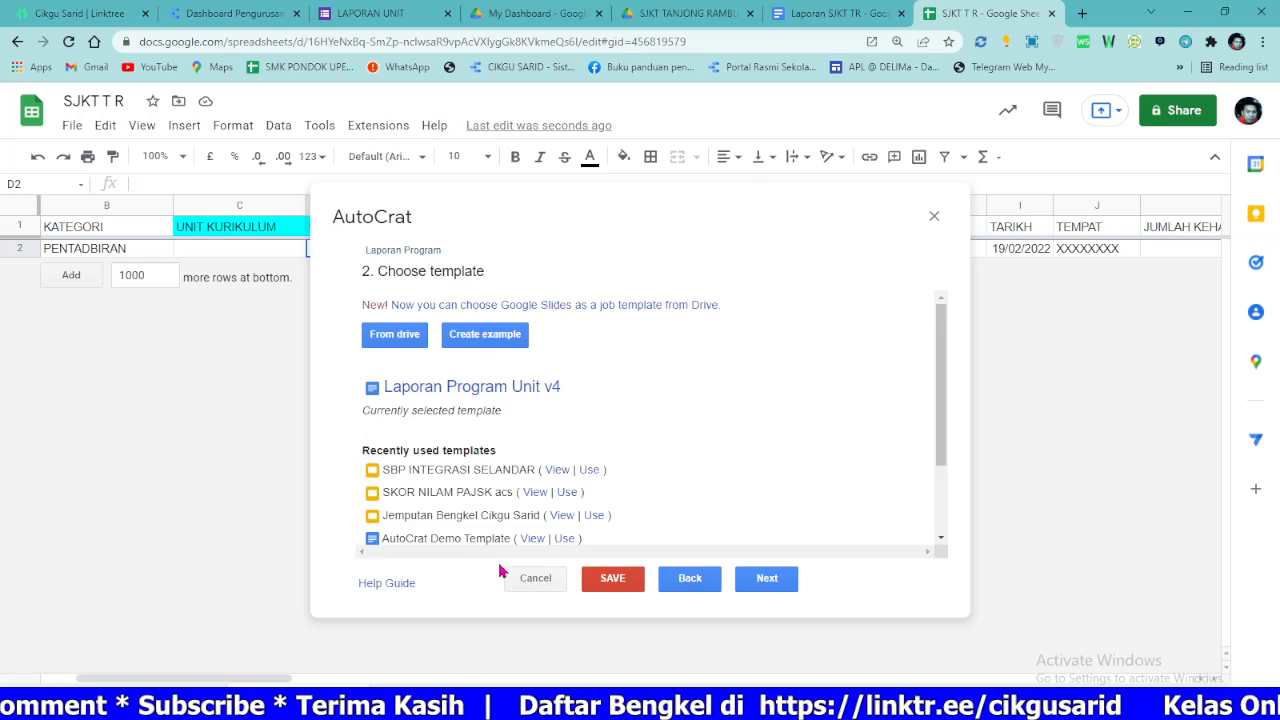
Step: Proceed to the source data mapping and review how the template tags and photo fields map to the sheet columns
{"action": "left_click", "coordinate": [762, 580]}
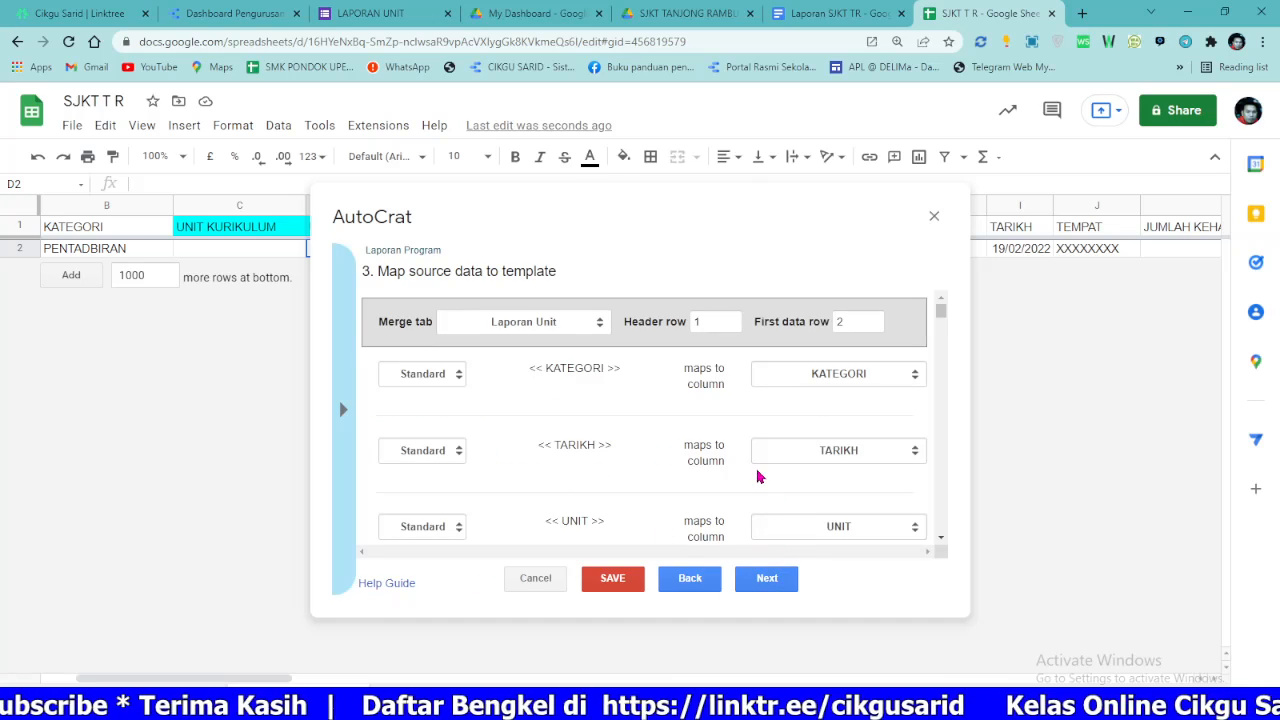
{"action": "scroll", "coordinate": [757, 477], "scroll_direction": "down", "scroll_amount": 10}
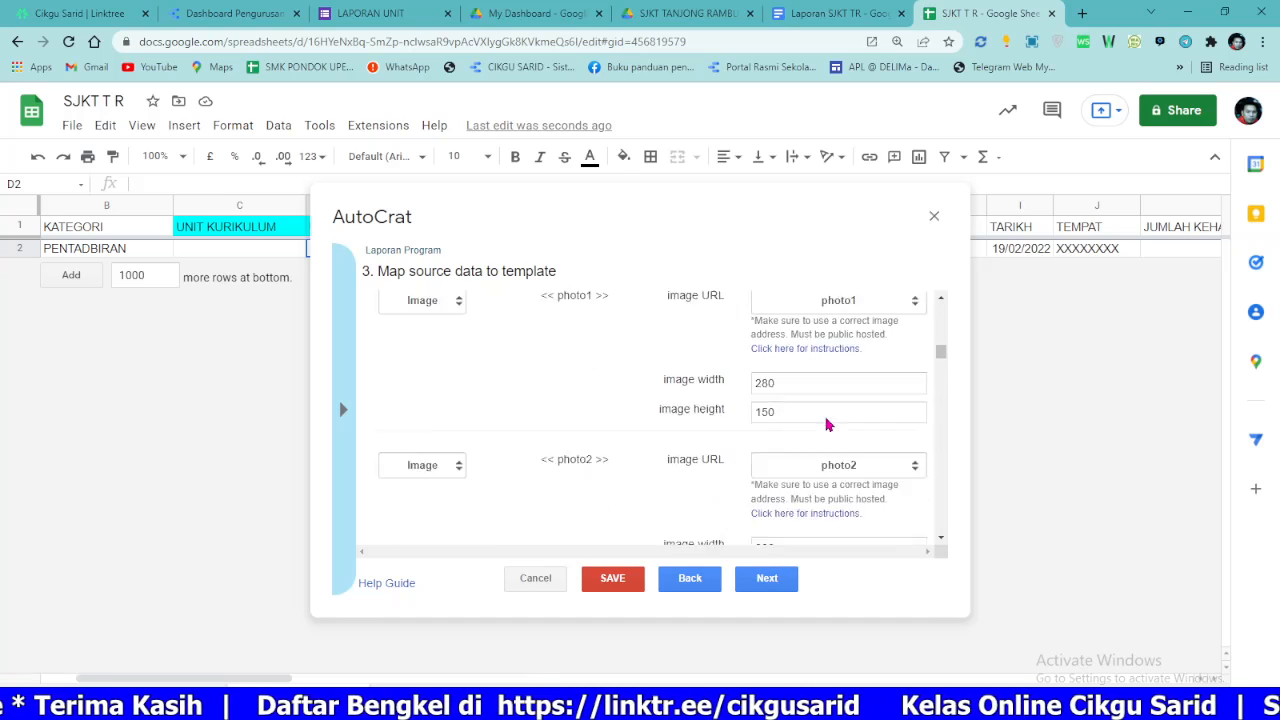
{"action": "scroll", "coordinate": [827, 424], "scroll_direction": "down", "scroll_amount": 8}
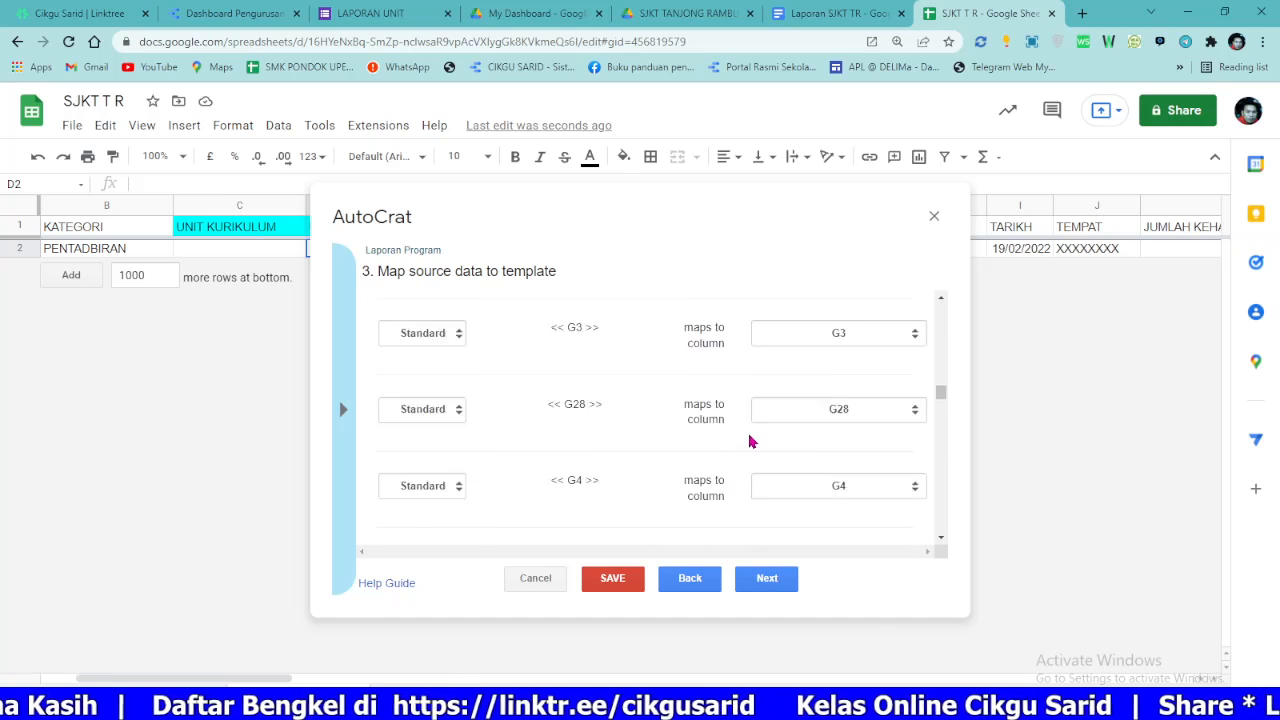
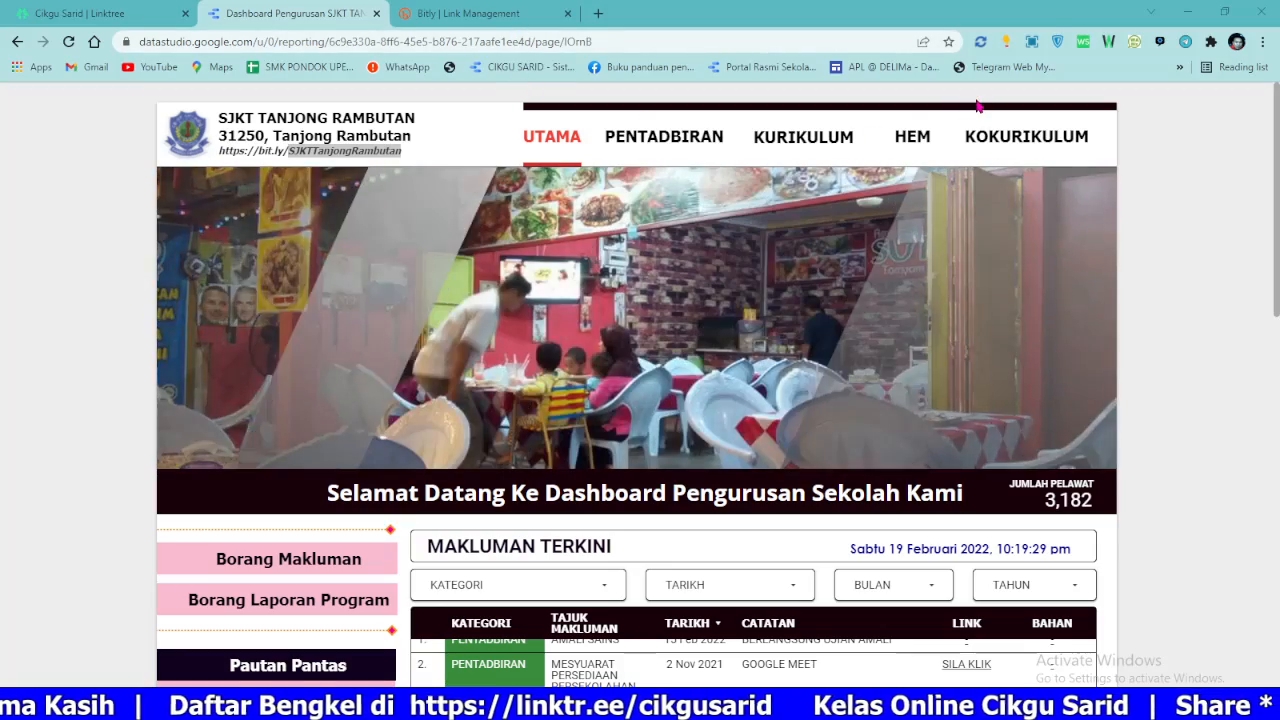
Step: Share the Dashboard Pengurusan SJKT TANJONG RAMBUTAN report with the school contact's e-mail, granting Can edit access
{"action": "left_click", "coordinate": [990, 107]}
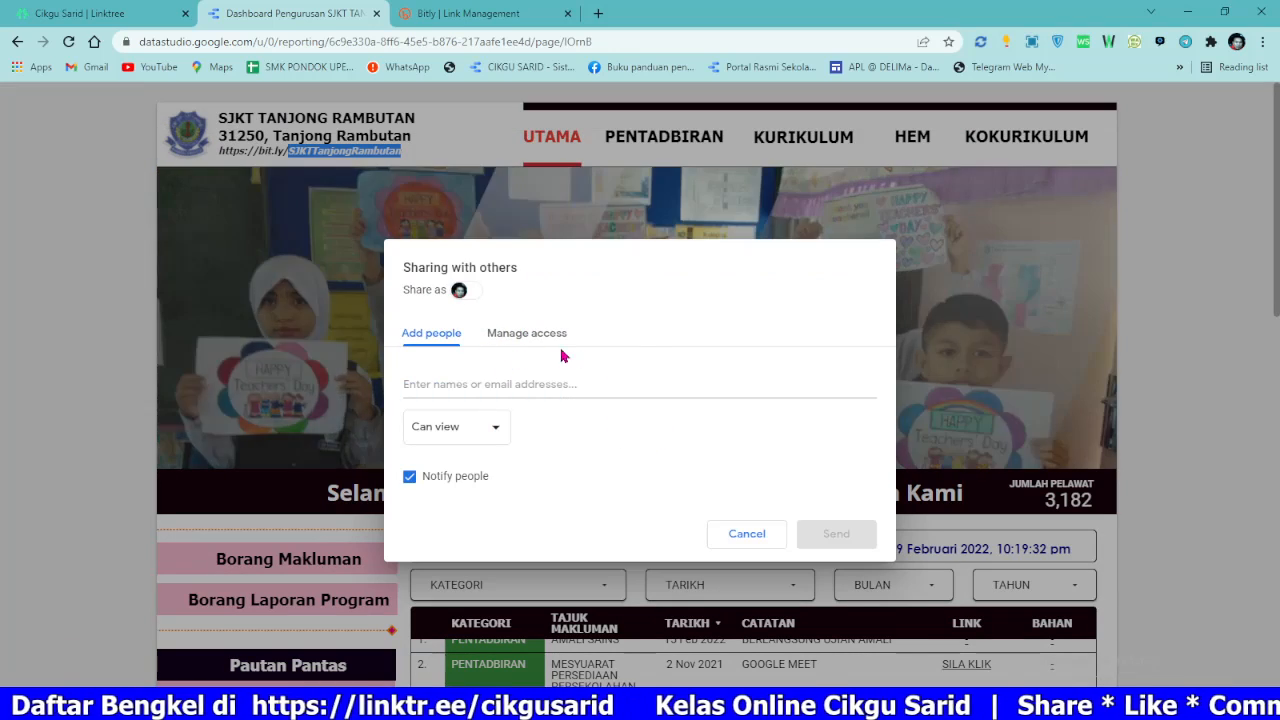
{"action": "key", "text": "ctrl+v"}
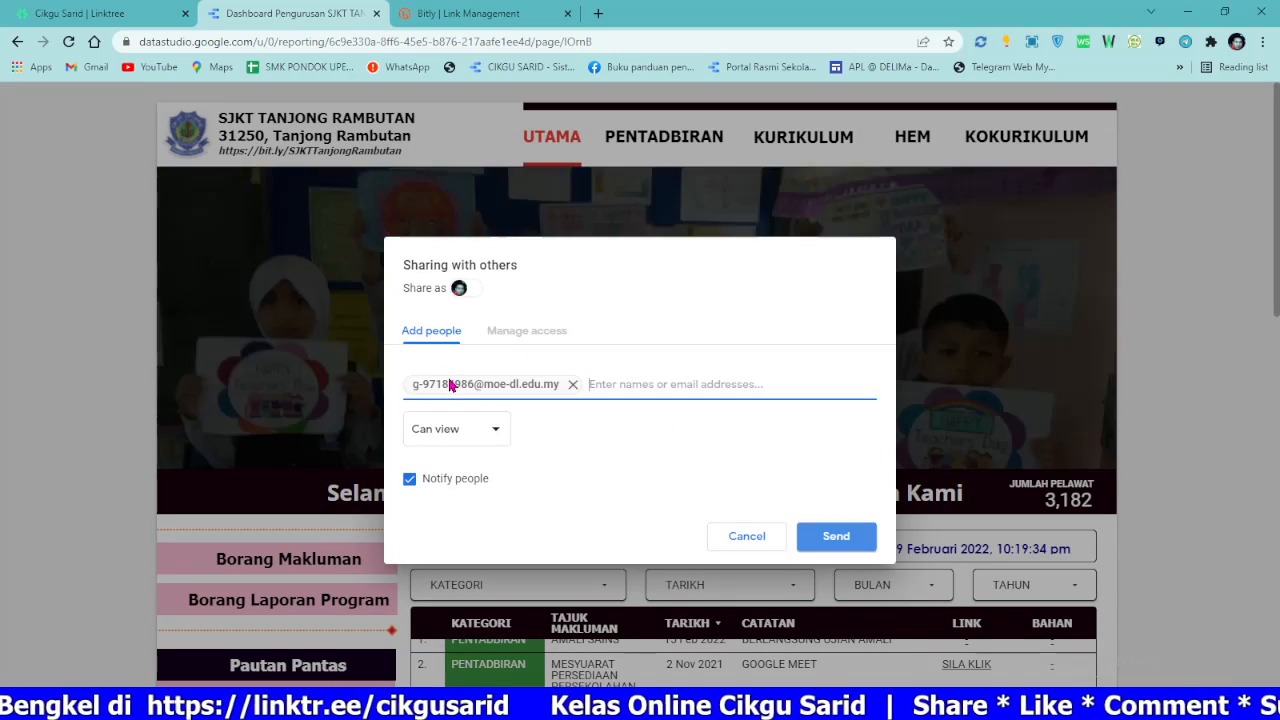
{"action": "left_click", "coordinate": [486, 434]}
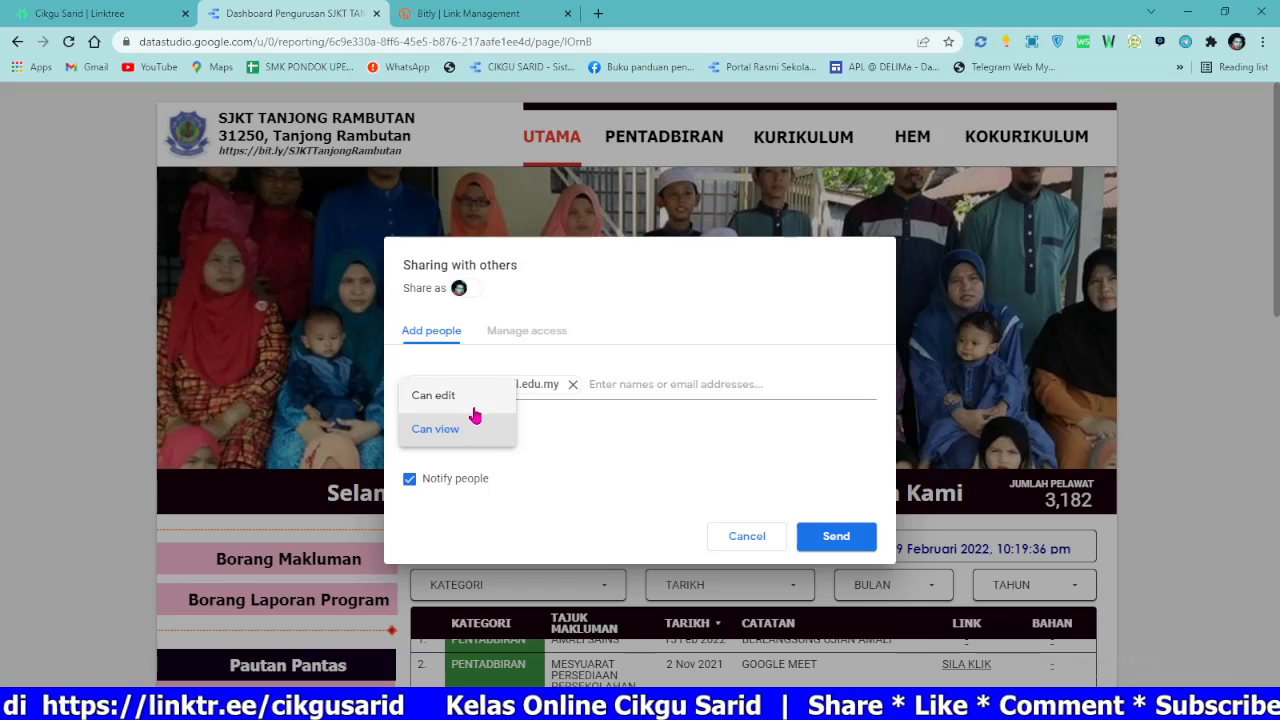
{"action": "left_click", "coordinate": [472, 398]}
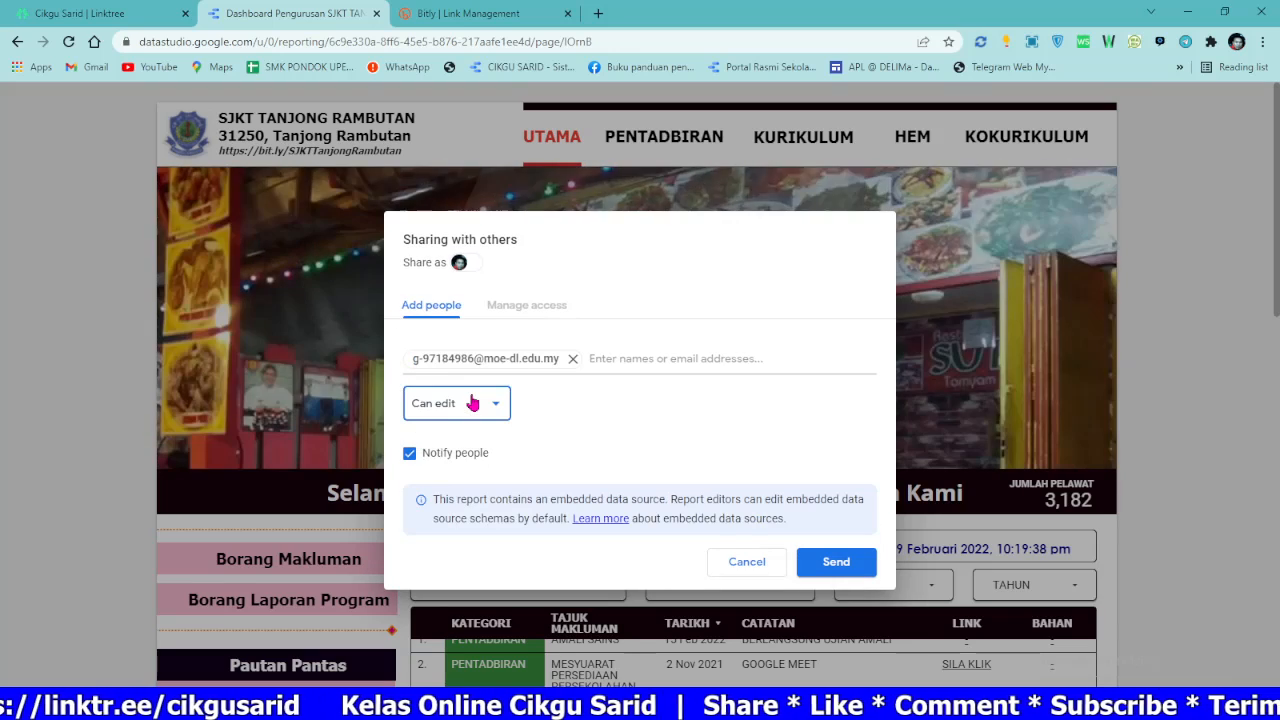
{"action": "left_click", "coordinate": [834, 562]}
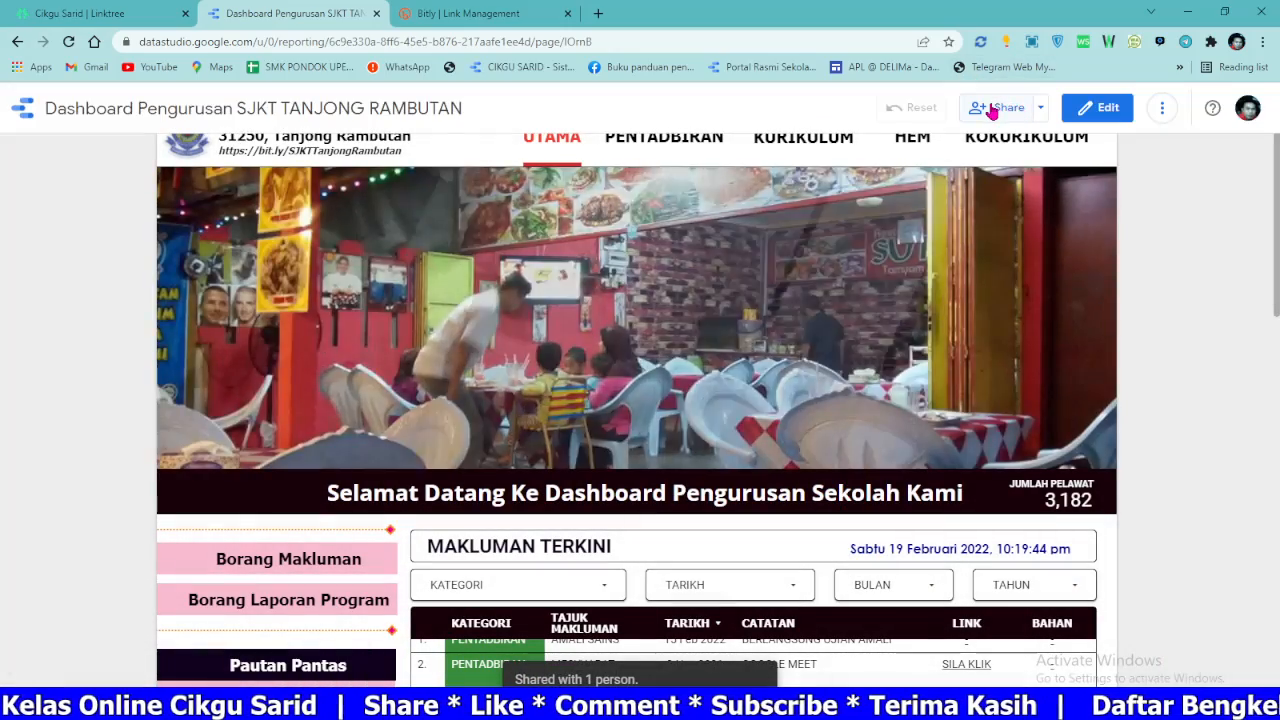
Step: Transfer ownership of the dashboard report to the newly added editor and close the sharing settings
{"action": "left_click", "coordinate": [992, 108]}
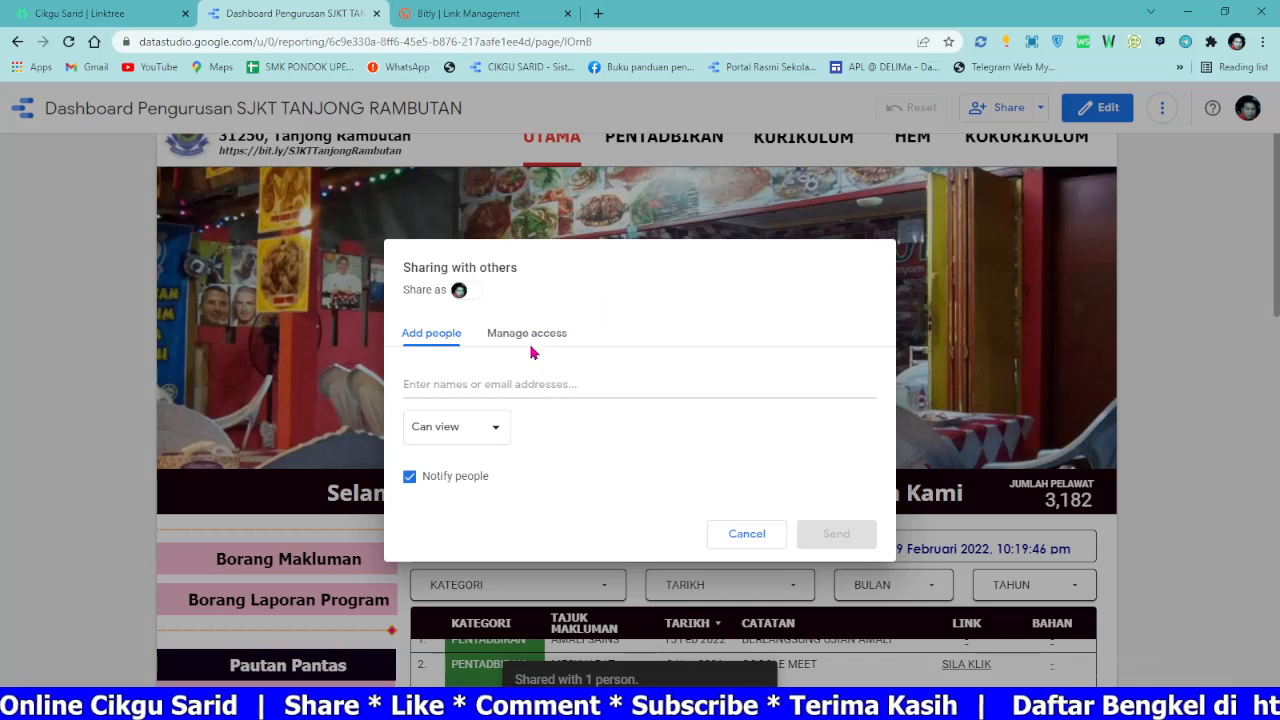
{"action": "left_click", "coordinate": [527, 290]}
{"action": "left_click", "coordinate": [821, 436]}
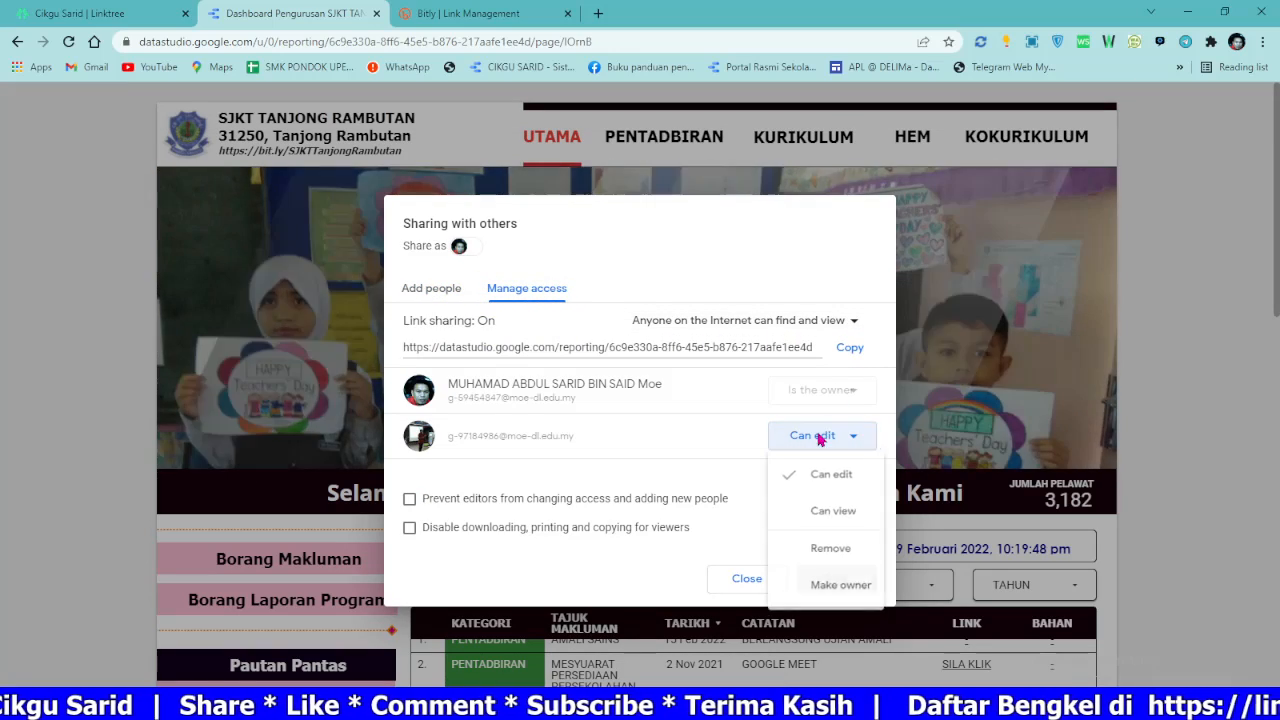
{"action": "left_click", "coordinate": [843, 591]}
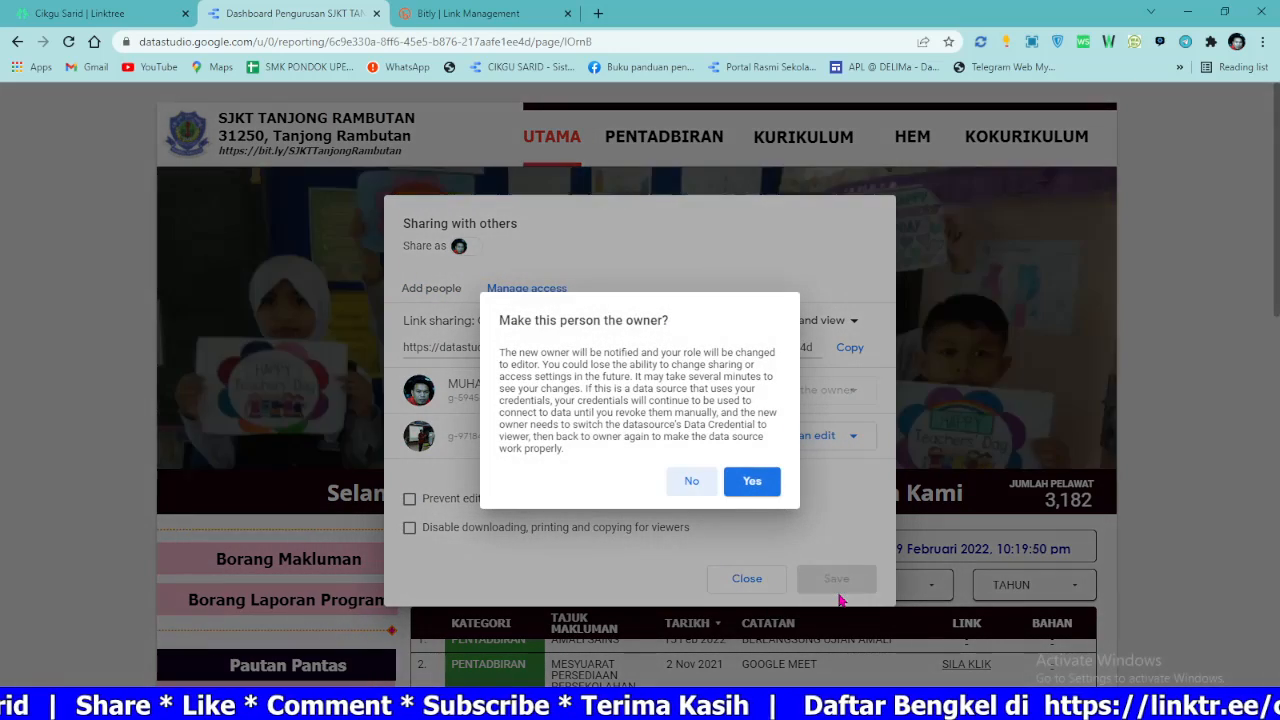
{"action": "left_click", "coordinate": [753, 481]}
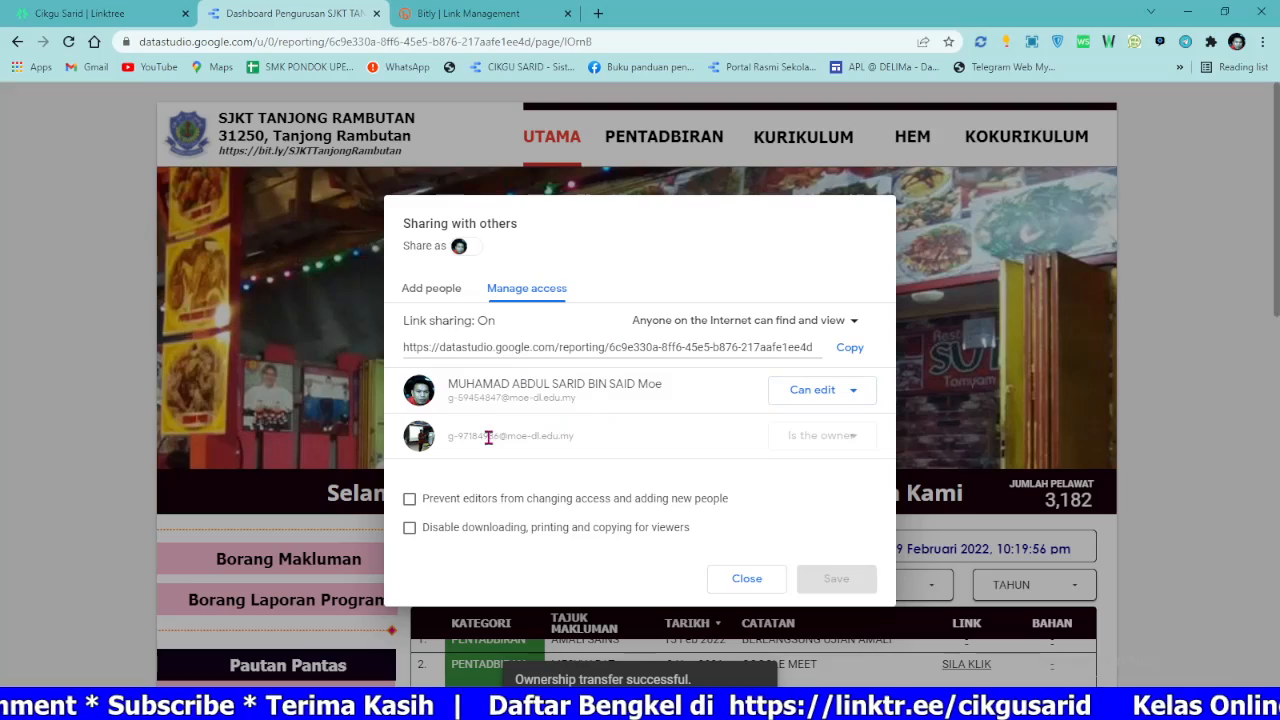
{"action": "left_click", "coordinate": [746, 579]}
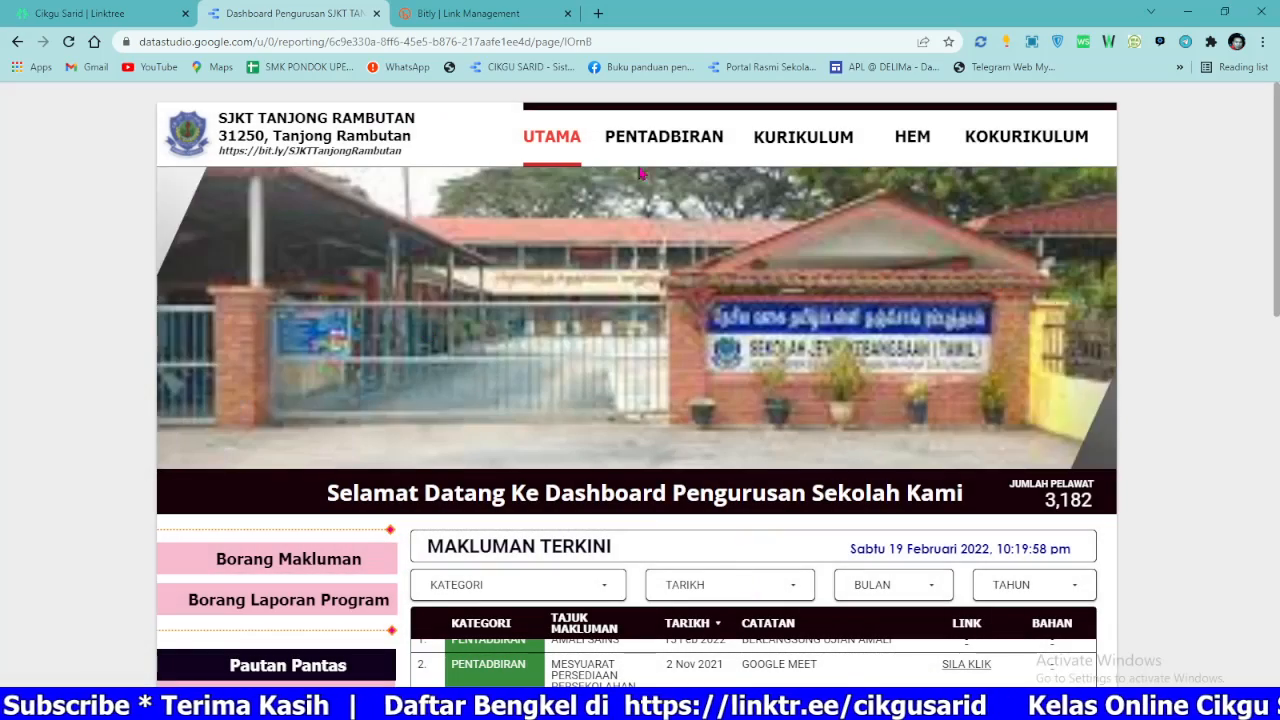
Step: Open the SJKT TANJONG RAMBUTAN Drive folder from the dashboard's Admin footer and share it with the school contact's e-mail as Editor
{"action": "scroll", "coordinate": [455, 183], "scroll_direction": "down", "scroll_amount": 15}
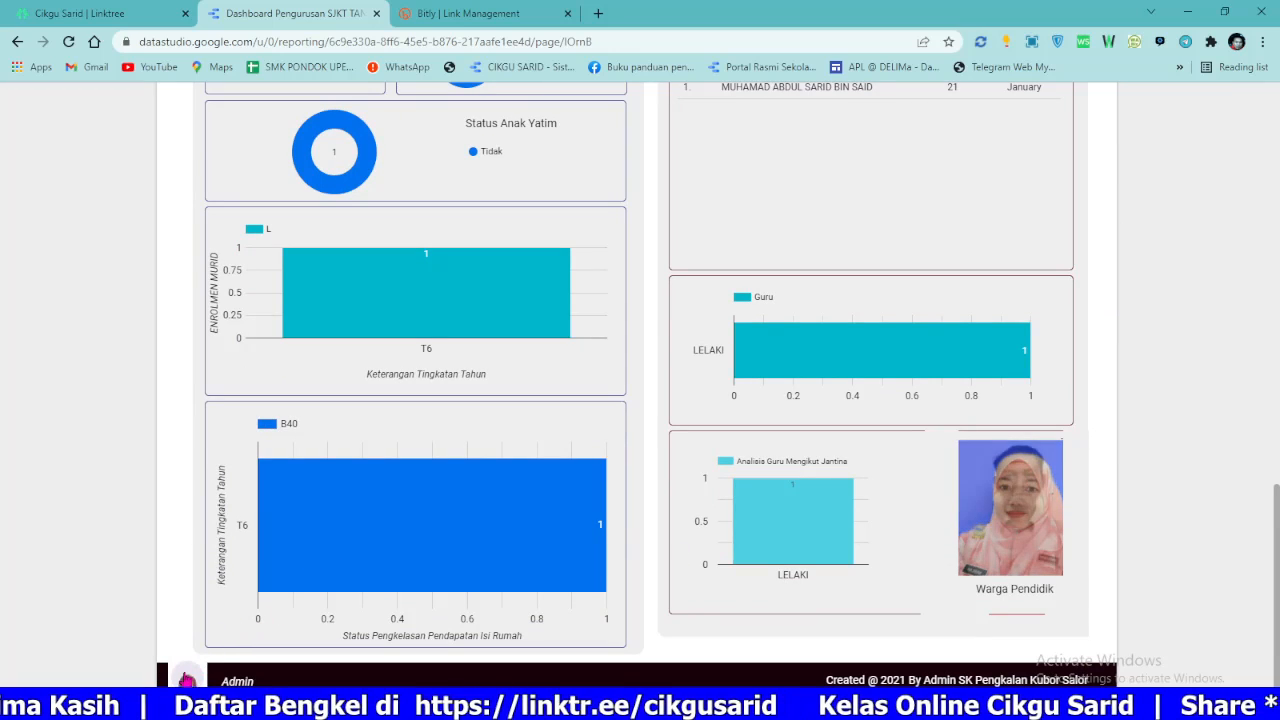
{"action": "left_click", "coordinate": [187, 679]}
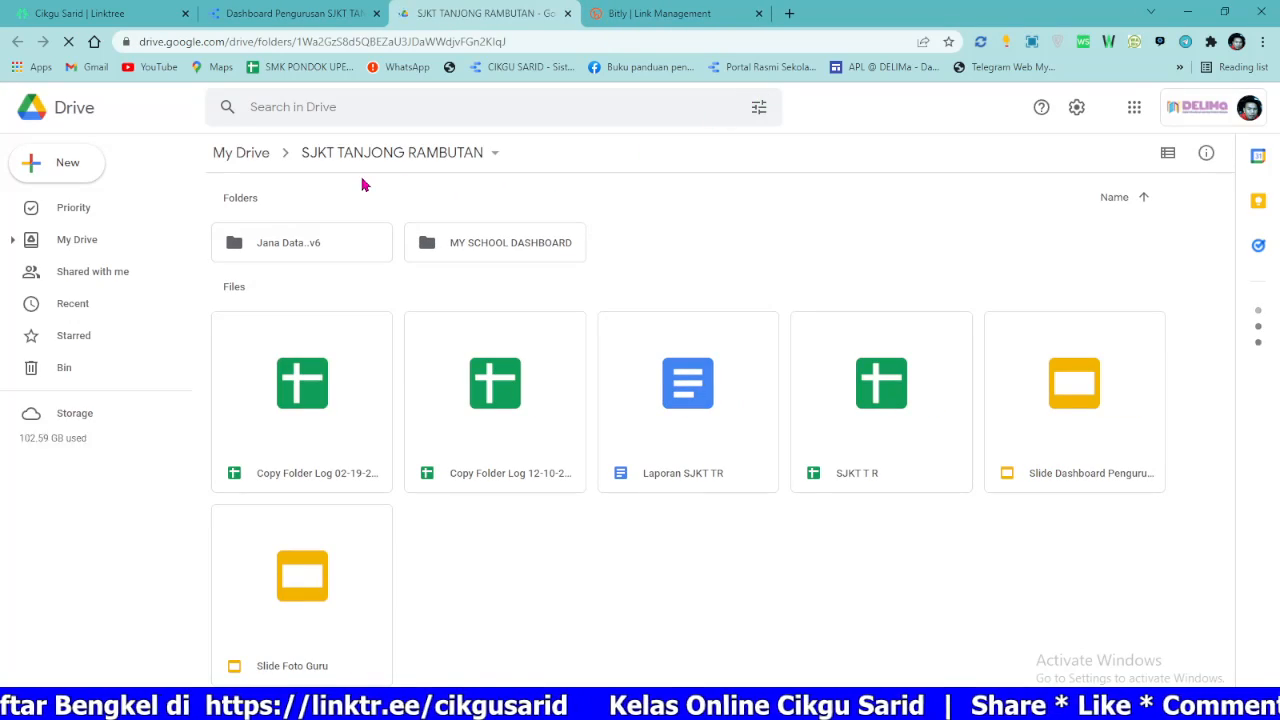
{"action": "left_click", "coordinate": [390, 160]}
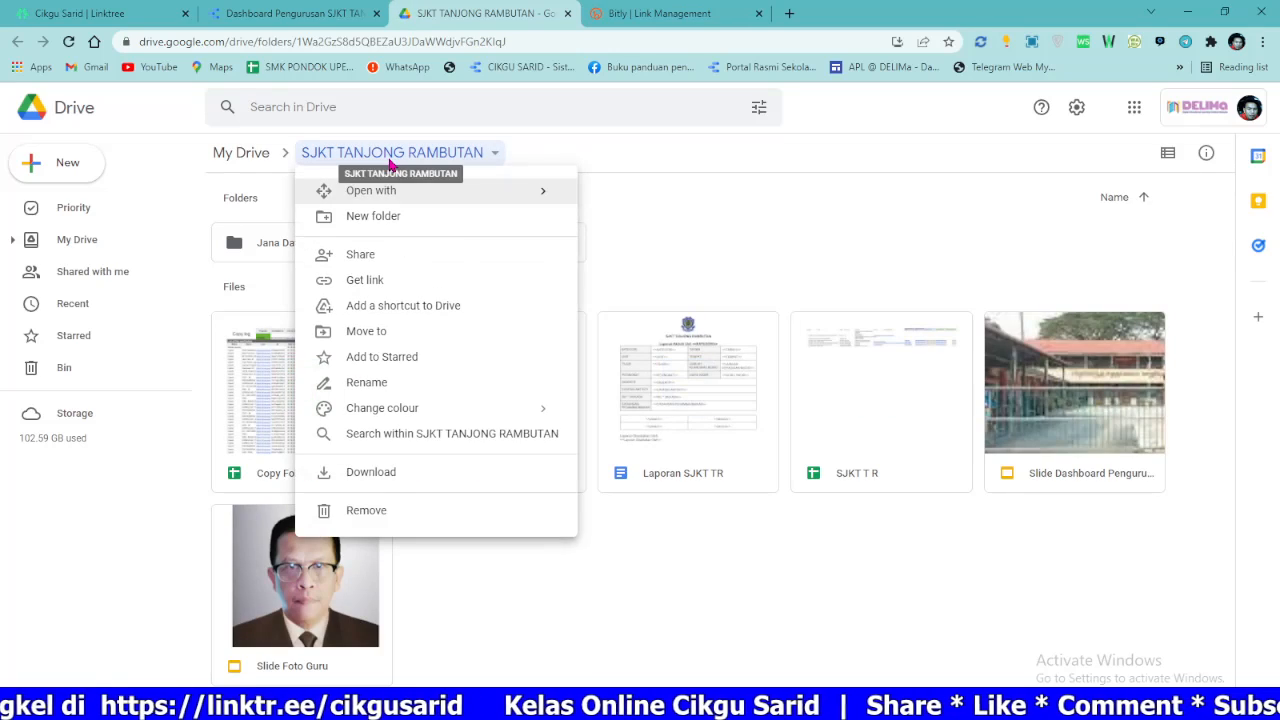
{"action": "left_click", "coordinate": [362, 256]}
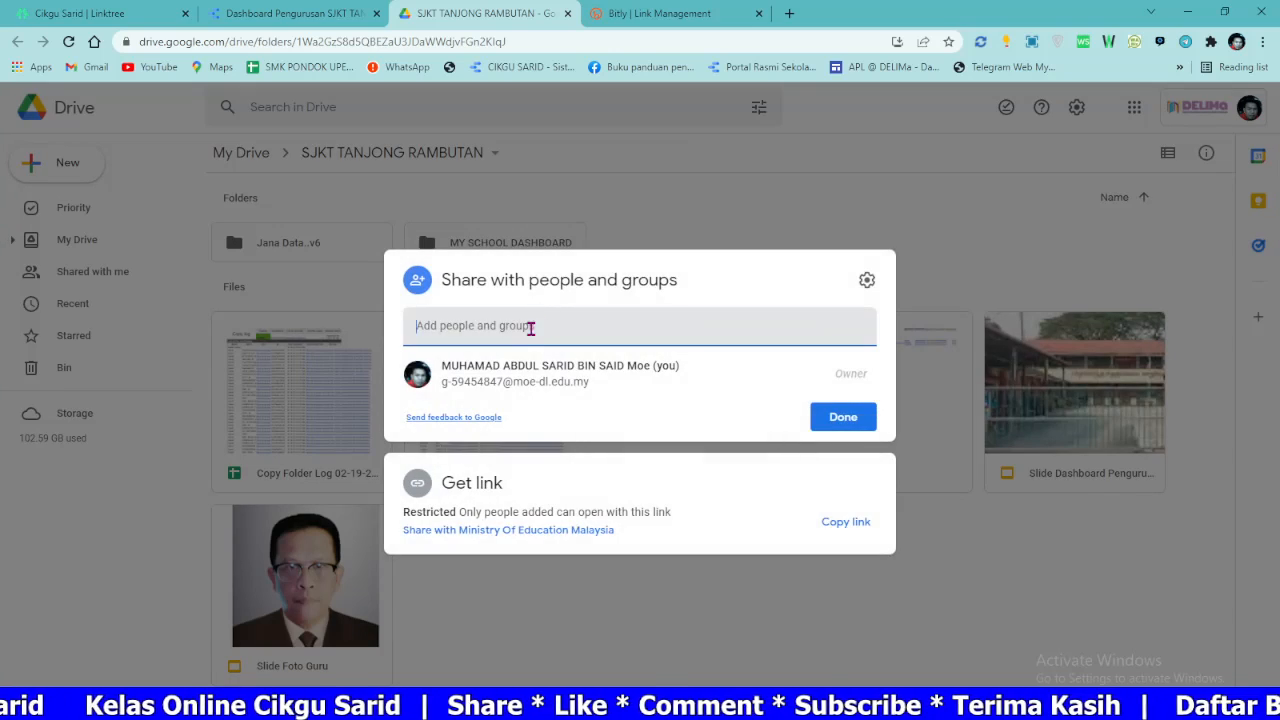
{"action": "left_click", "coordinate": [510, 328]}
{"action": "key", "text": "ctrl+v"}
{"action": "key", "text": "Return"}
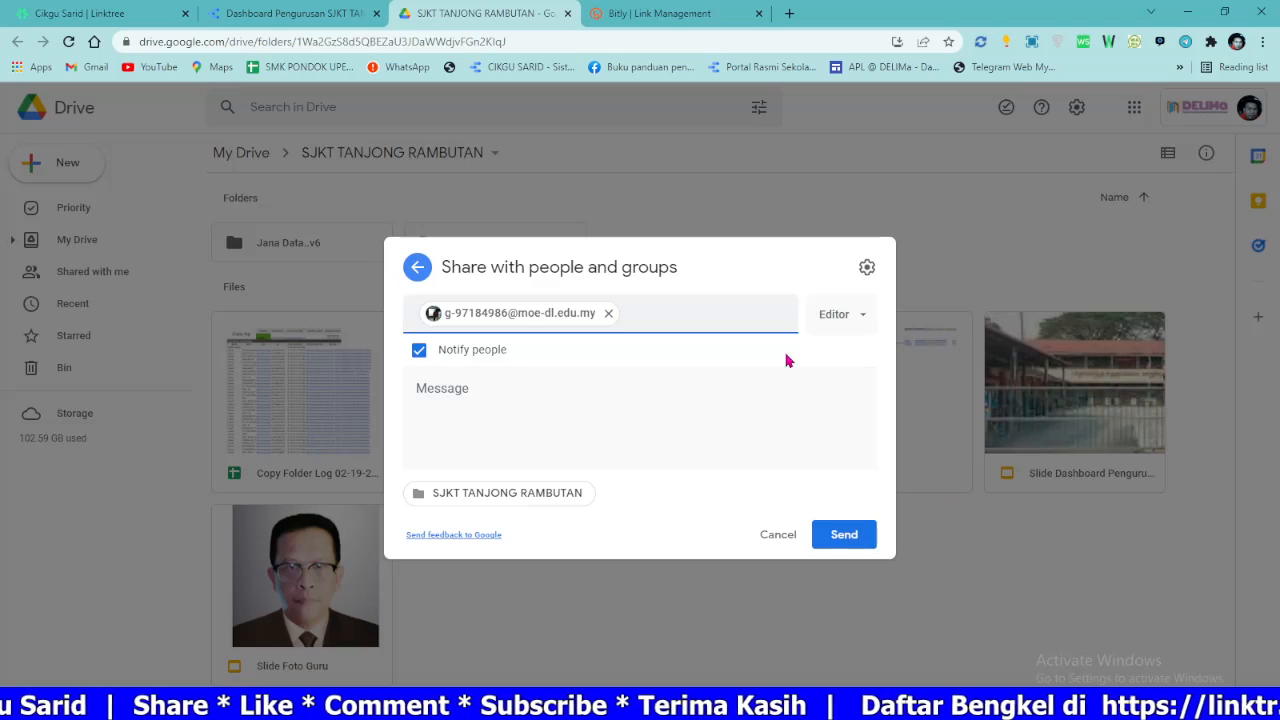
{"action": "left_click", "coordinate": [845, 536]}
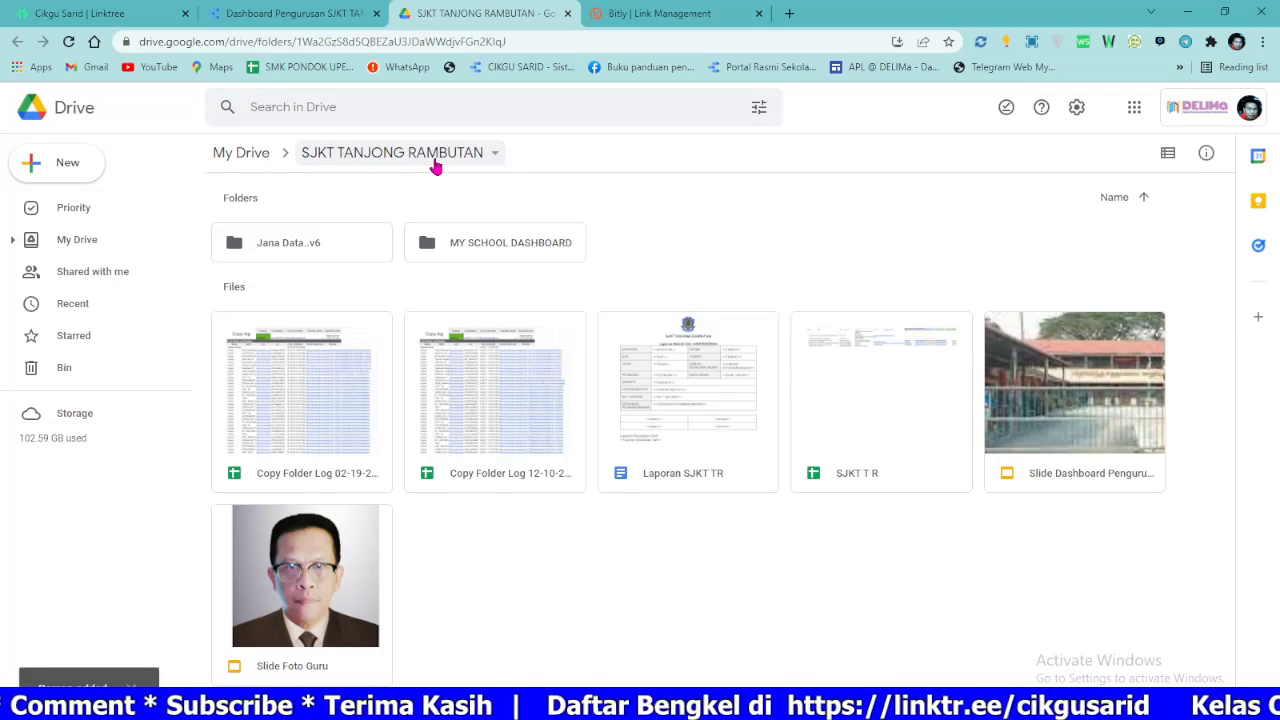
Step: Transfer ownership of the SJKT TANJONG RAMBUTAN folder to the added editor and finish sharing
{"action": "left_click", "coordinate": [391, 152]}
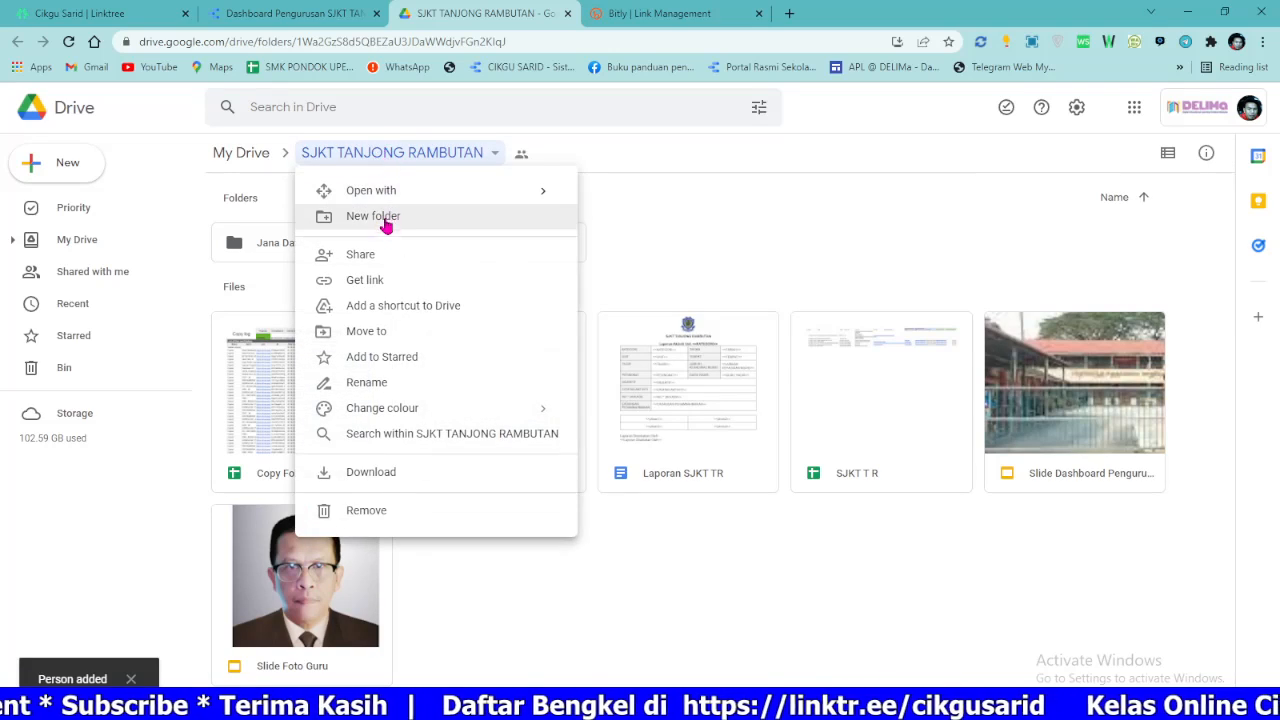
{"action": "left_click", "coordinate": [375, 256]}
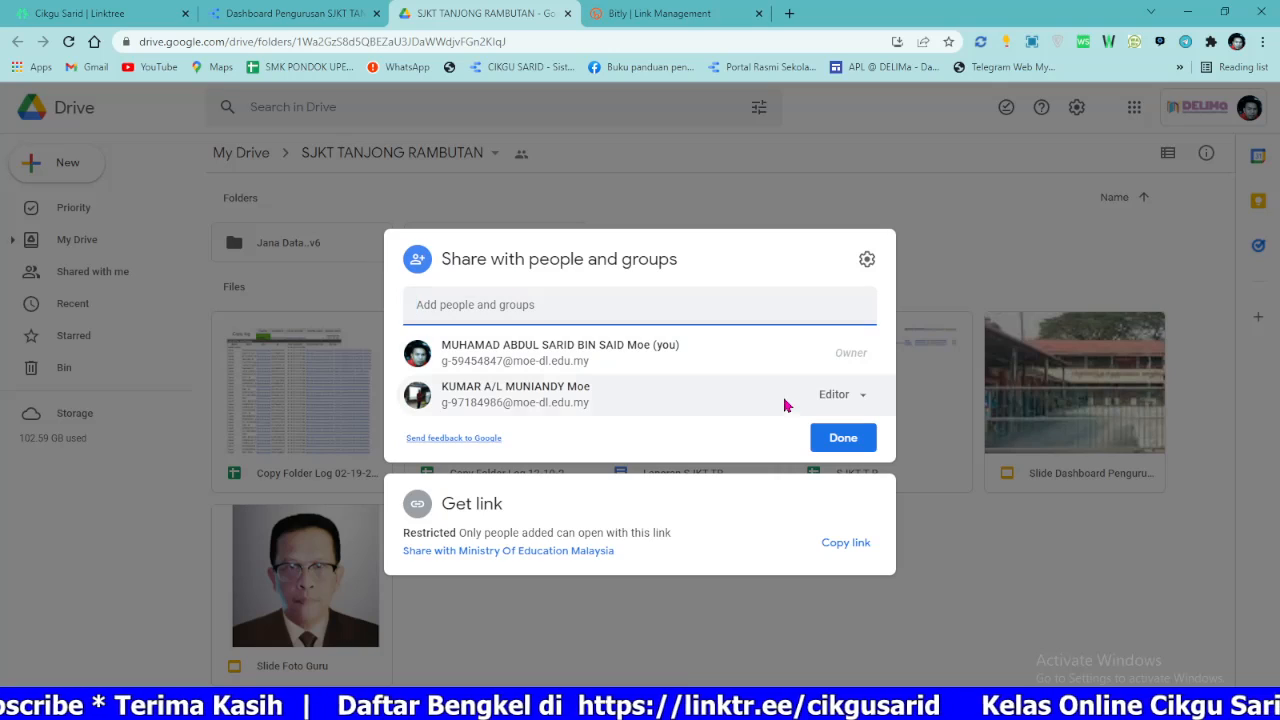
{"action": "left_click", "coordinate": [852, 398]}
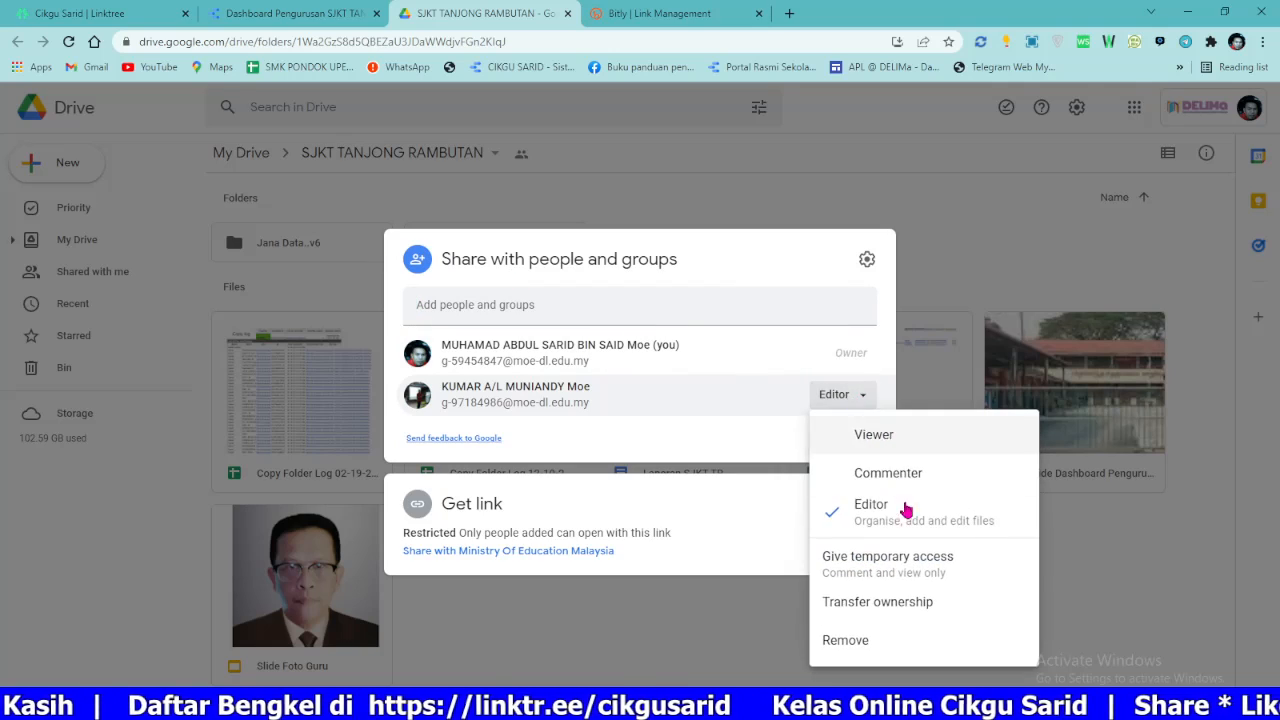
{"action": "left_click", "coordinate": [892, 603]}
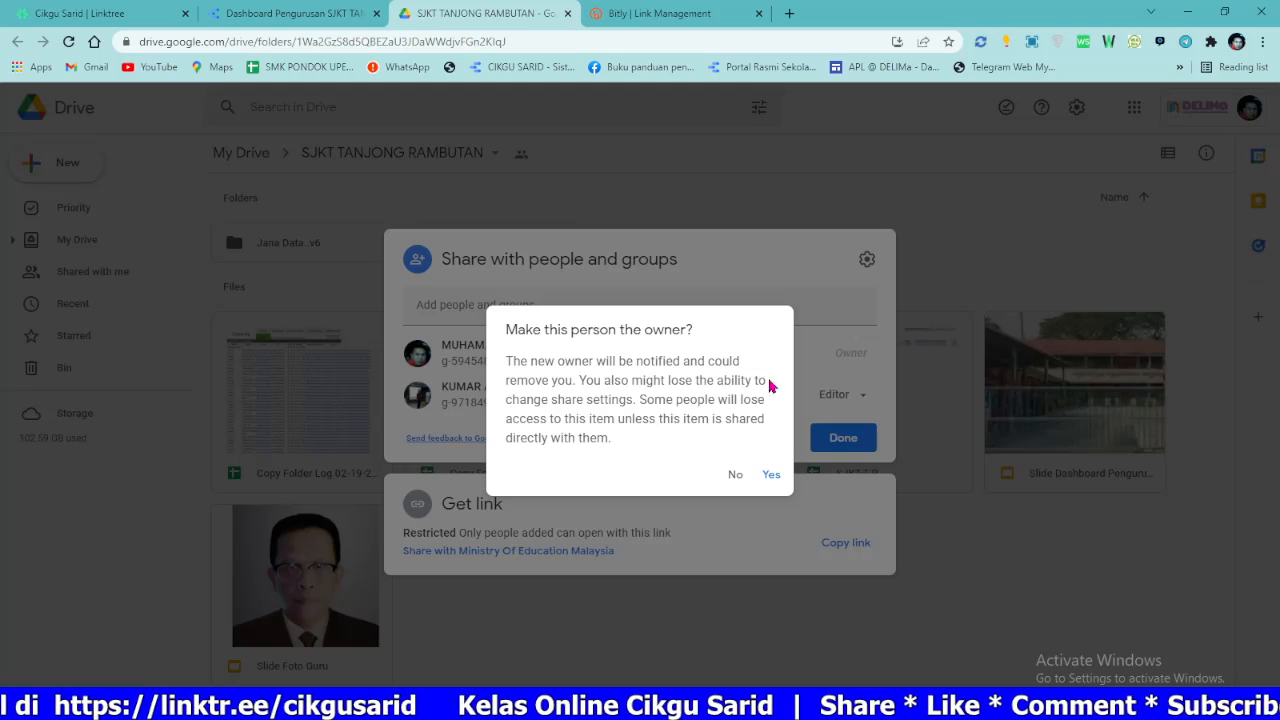
{"action": "left_click", "coordinate": [771, 477]}
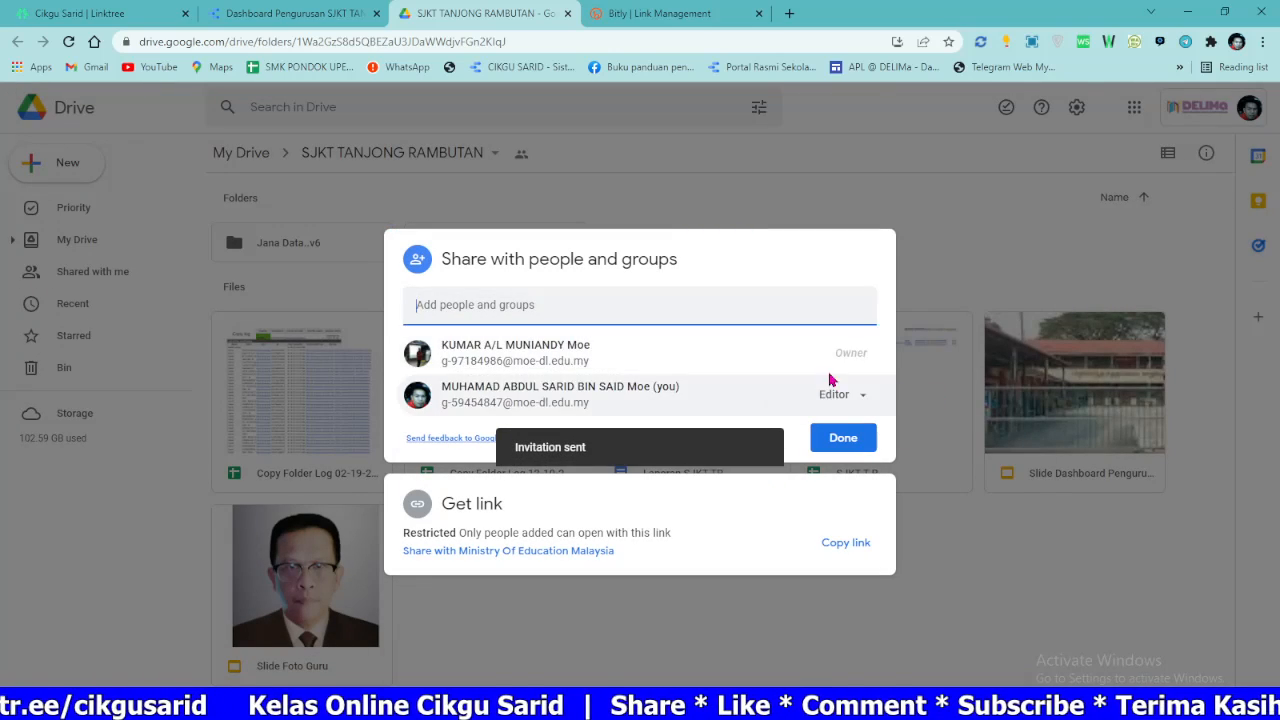
{"action": "left_click", "coordinate": [843, 438]}
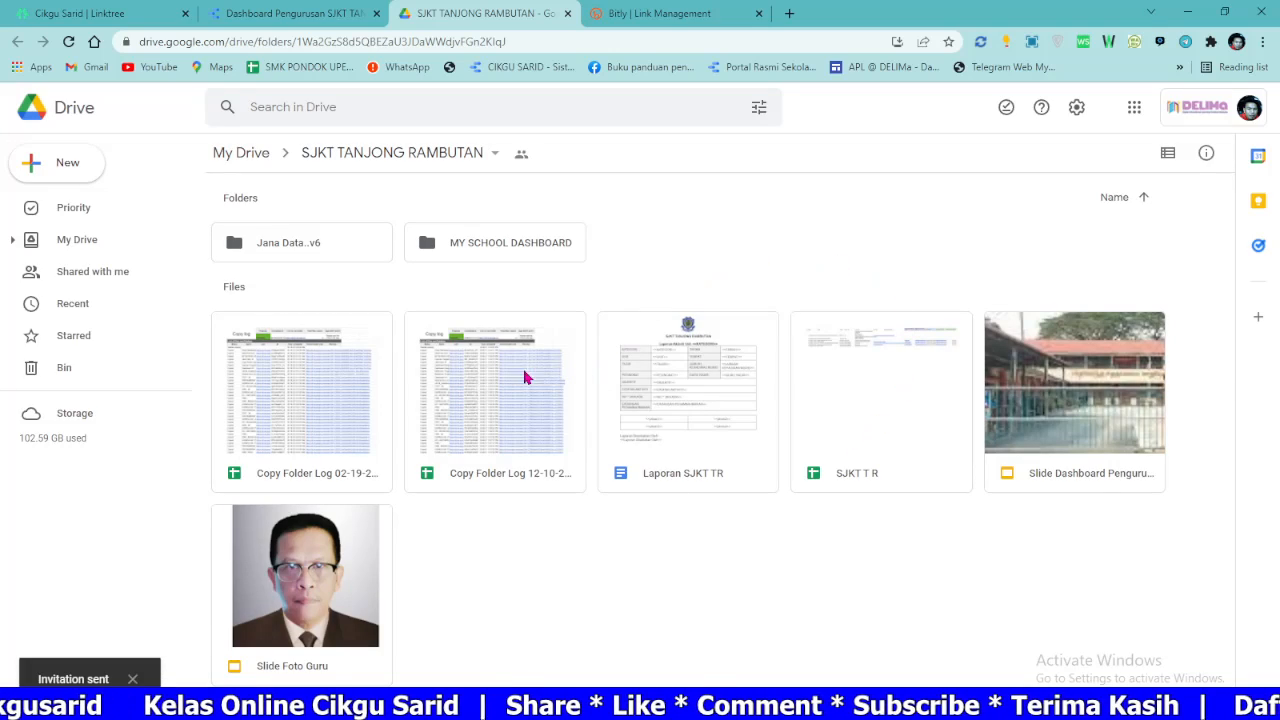
Step: Open the SJKT T R spreadsheet and bring up the linked Makluman Program form for editing
{"action": "double_click", "coordinate": [896, 427]}
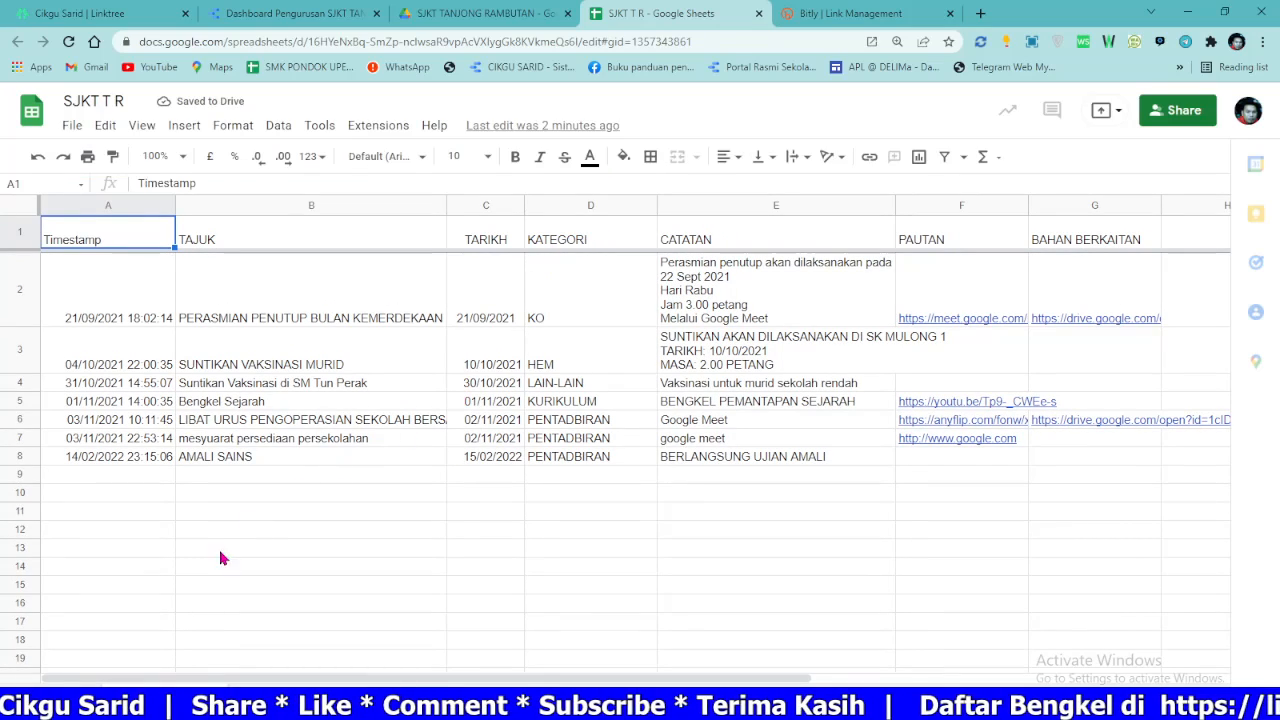
{"action": "left_click", "coordinate": [313, 131]}
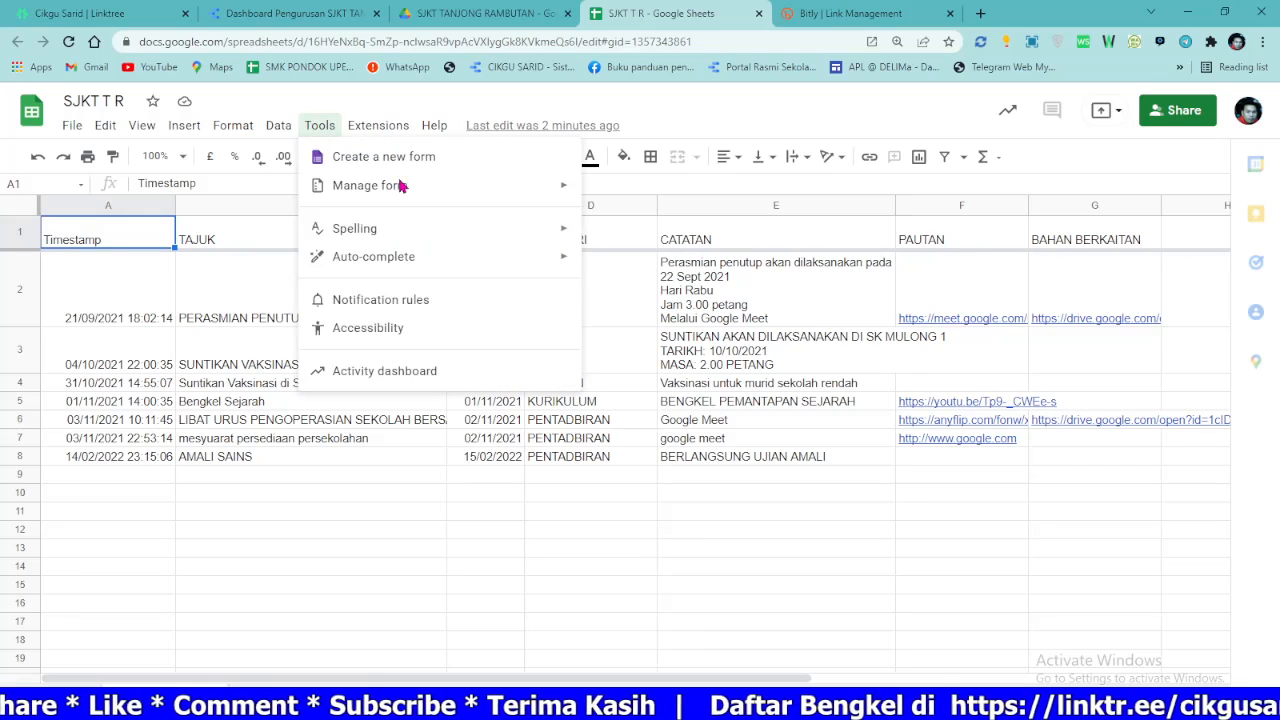
{"action": "mouse_move", "coordinate": [400, 185]}
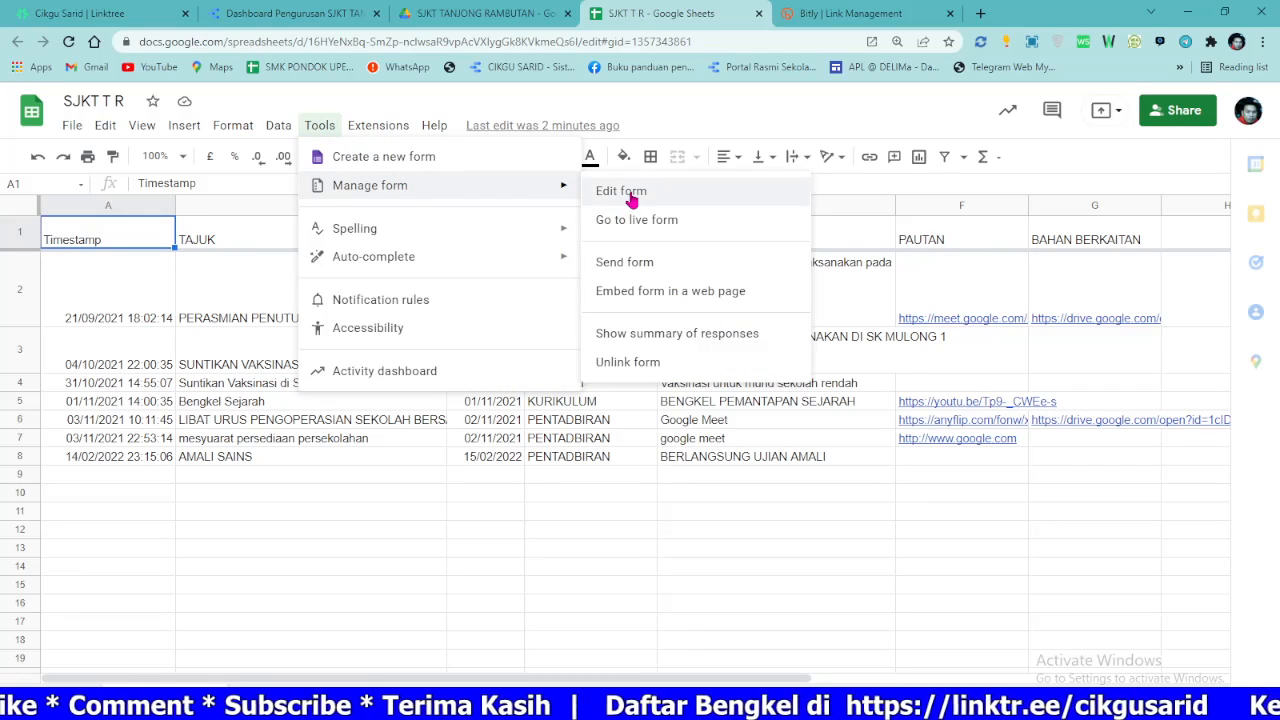
{"action": "left_click", "coordinate": [628, 195]}
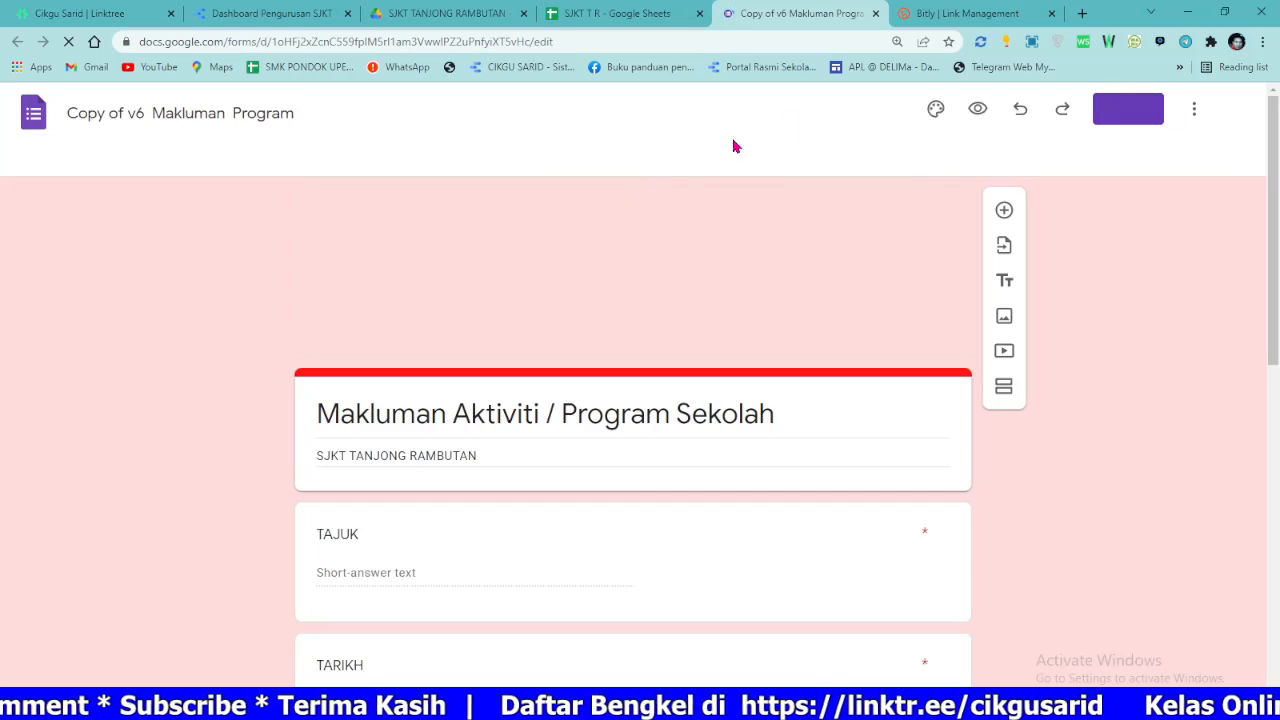
Step: Add the school contact's e-mail as an Editor of the Makluman Program form and send the invitation
{"action": "left_click", "coordinate": [1192, 110]}
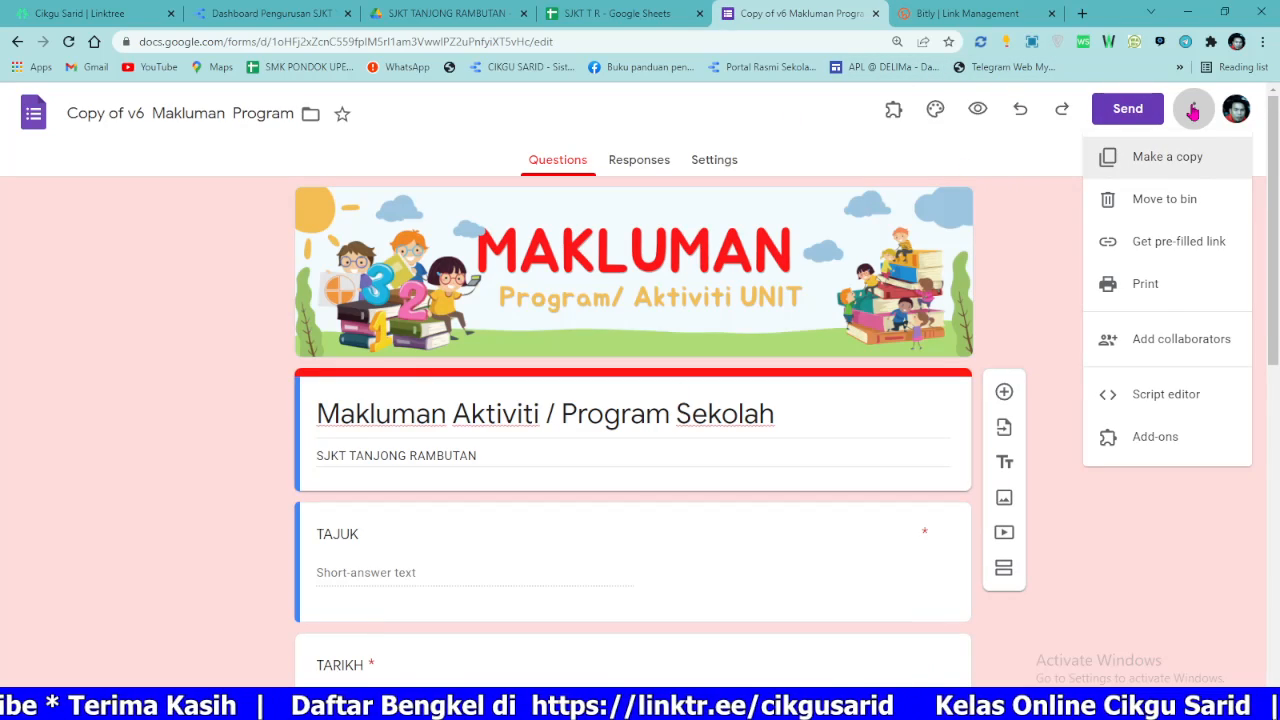
{"action": "left_click", "coordinate": [1152, 338]}
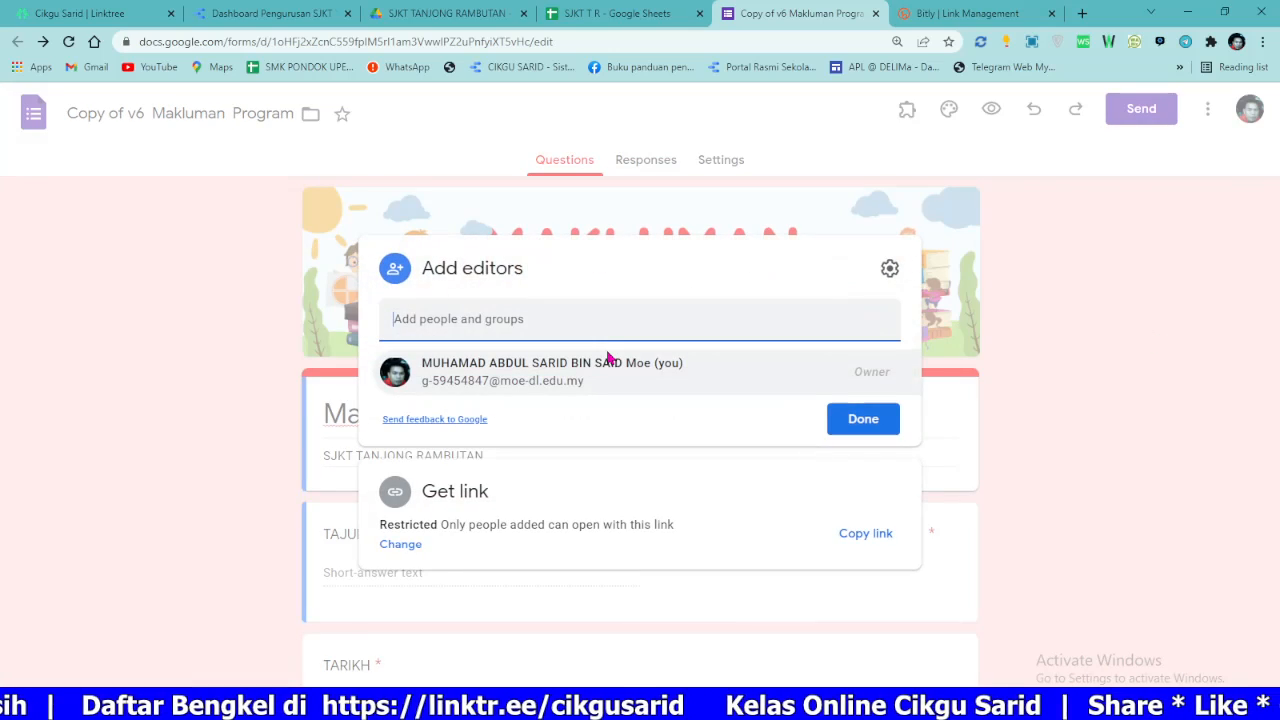
{"action": "key", "text": "ctrl+v"}
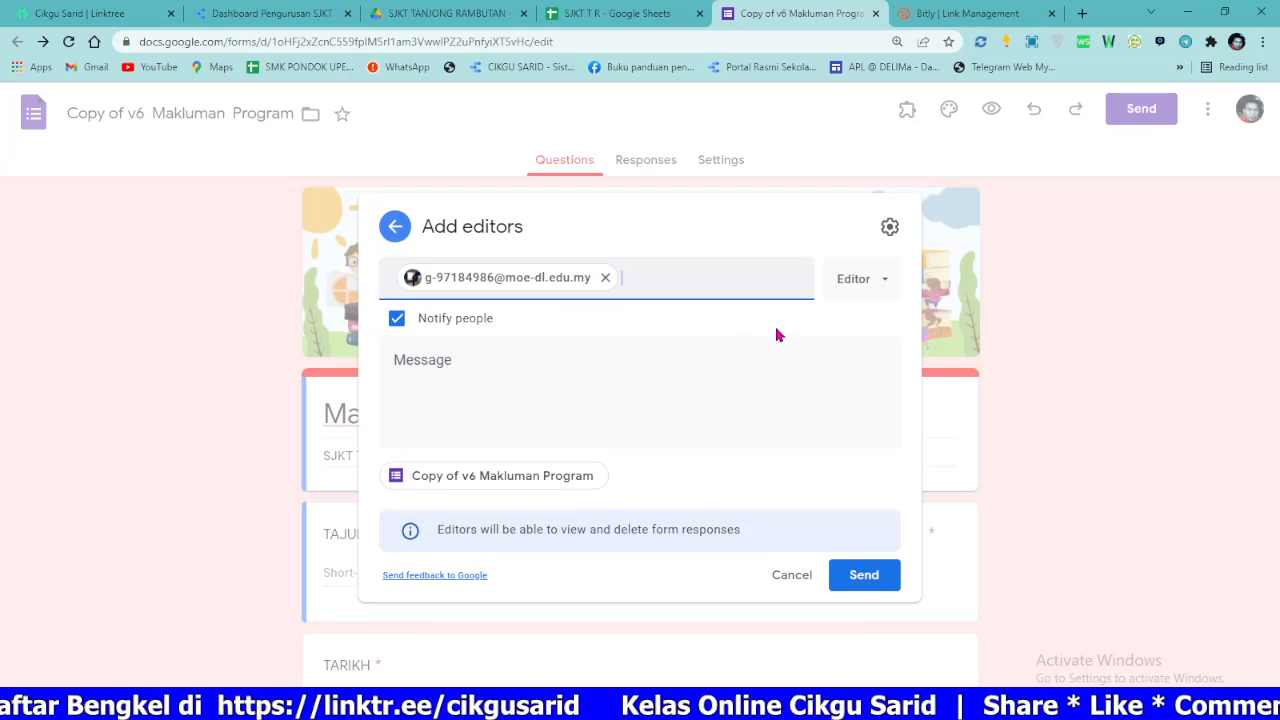
{"action": "left_click", "coordinate": [868, 575]}
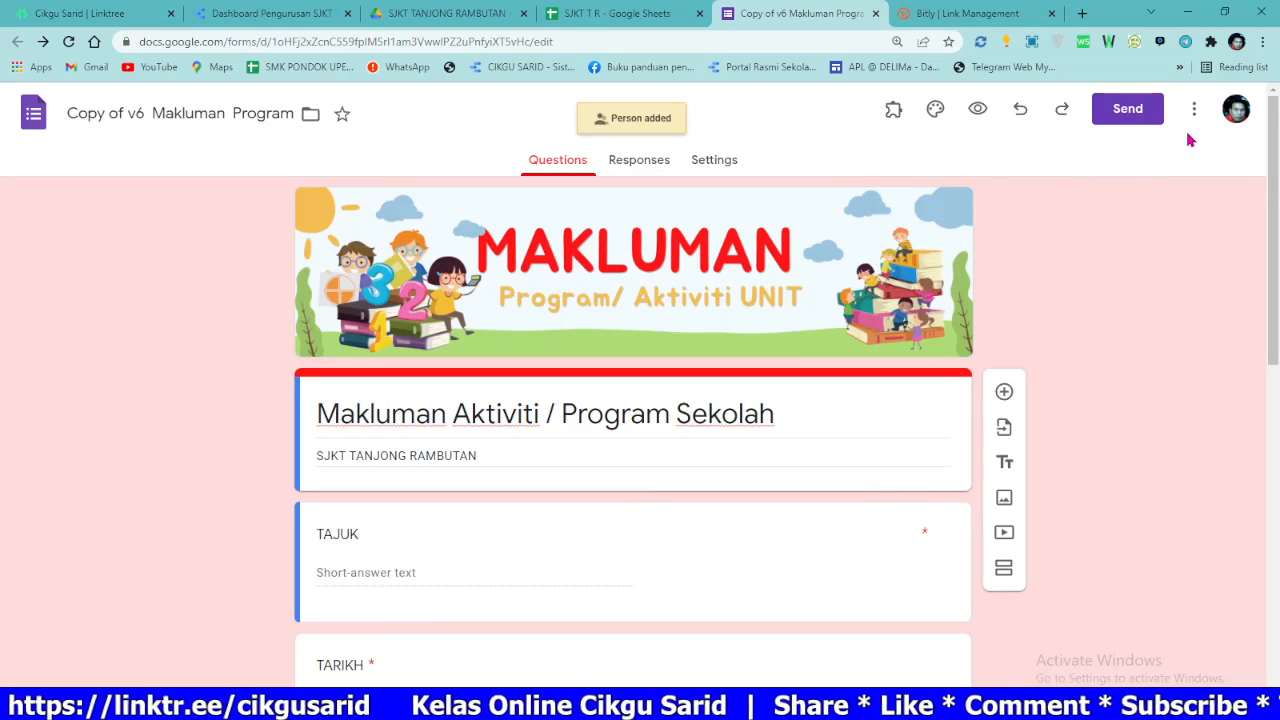
Step: Transfer ownership of the Makluman Program form to the added editor and finish sharing
{"action": "left_click", "coordinate": [1194, 108]}
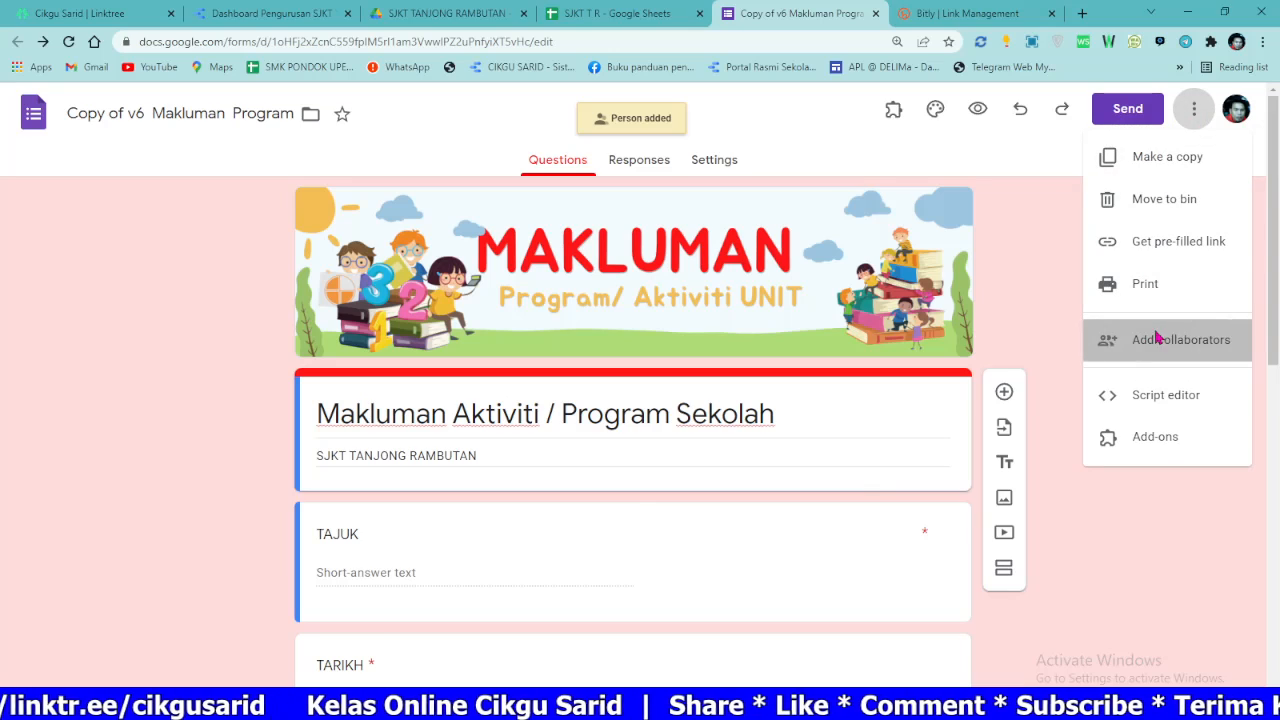
{"action": "left_click", "coordinate": [1157, 338]}
{"action": "left_click", "coordinate": [864, 398]}
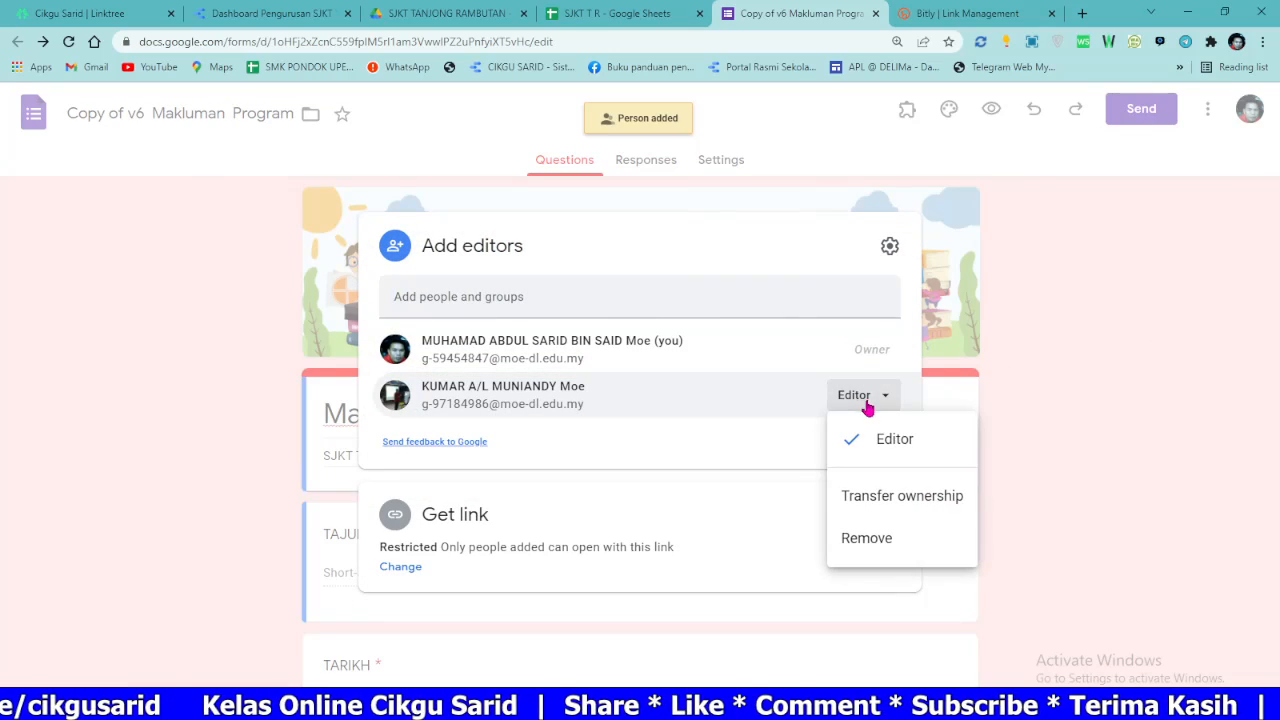
{"action": "left_click", "coordinate": [906, 500]}
{"action": "left_click", "coordinate": [784, 486]}
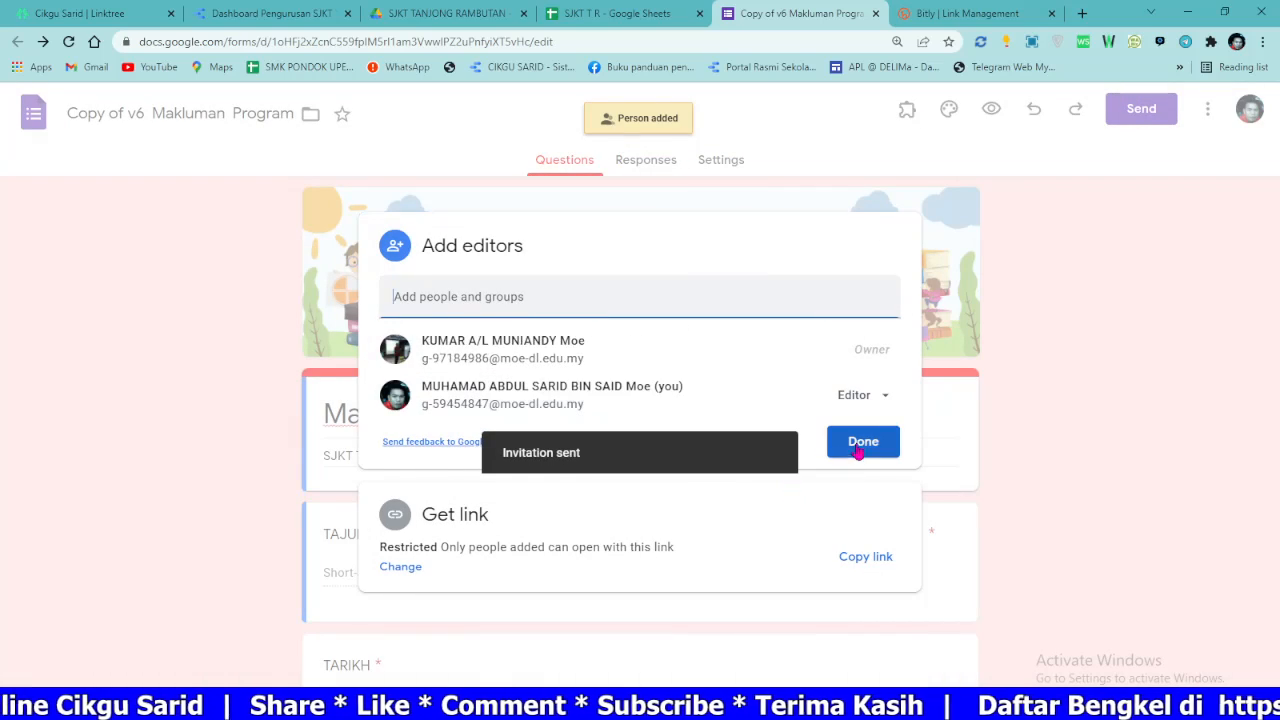
{"action": "left_click", "coordinate": [860, 443]}
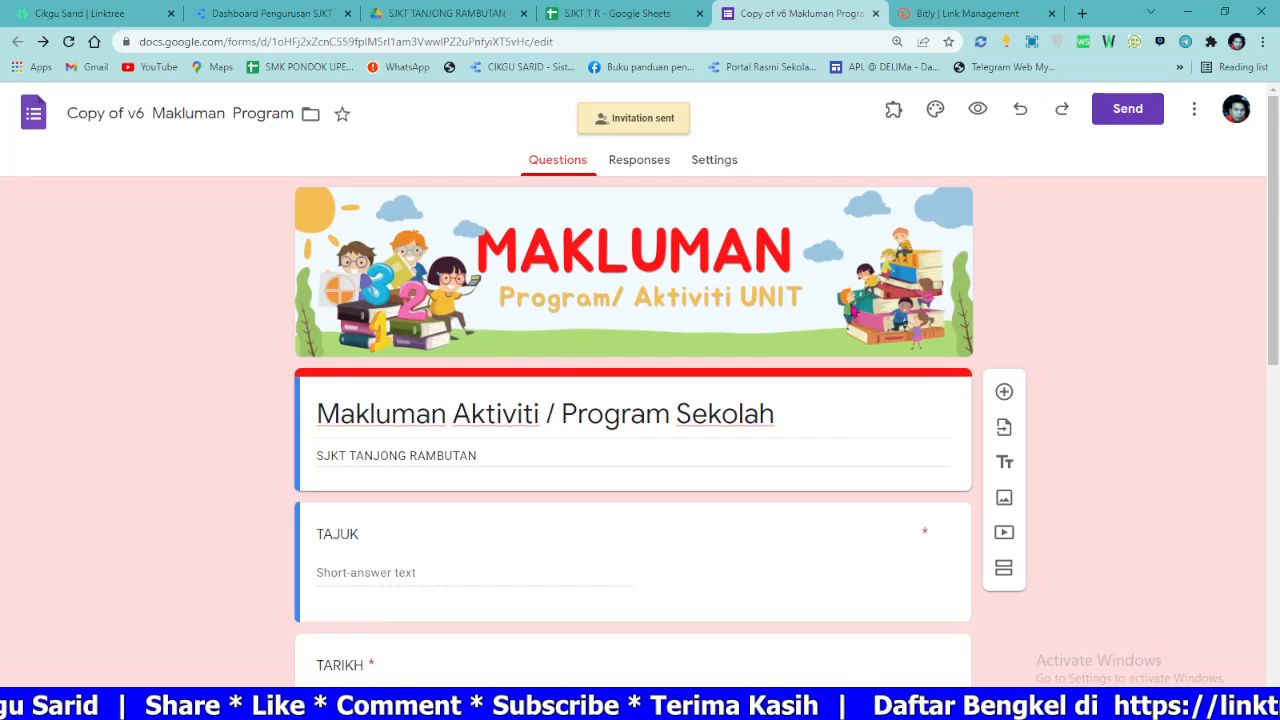
Step: Return to the SJKT T R spreadsheet and open the form linked to its report responses sheet for editing
{"action": "left_click", "coordinate": [618, 13]}
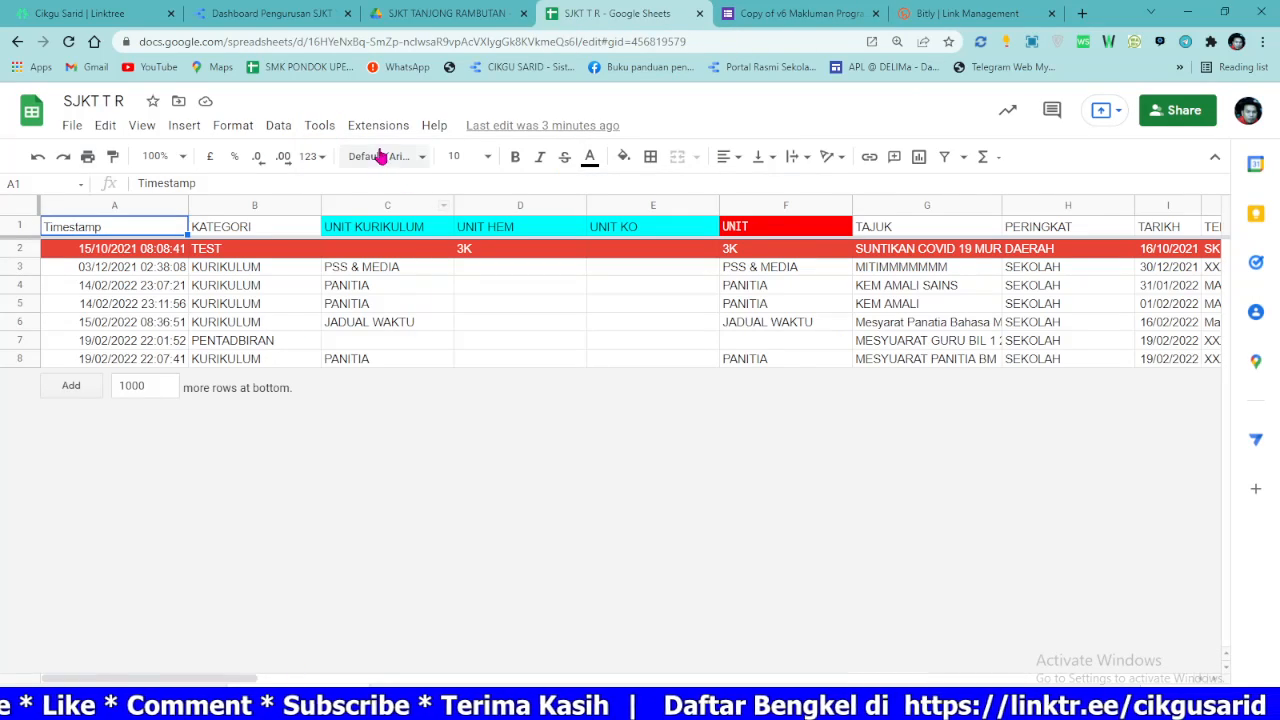
{"action": "left_click", "coordinate": [320, 126]}
{"action": "mouse_move", "coordinate": [571, 192]}
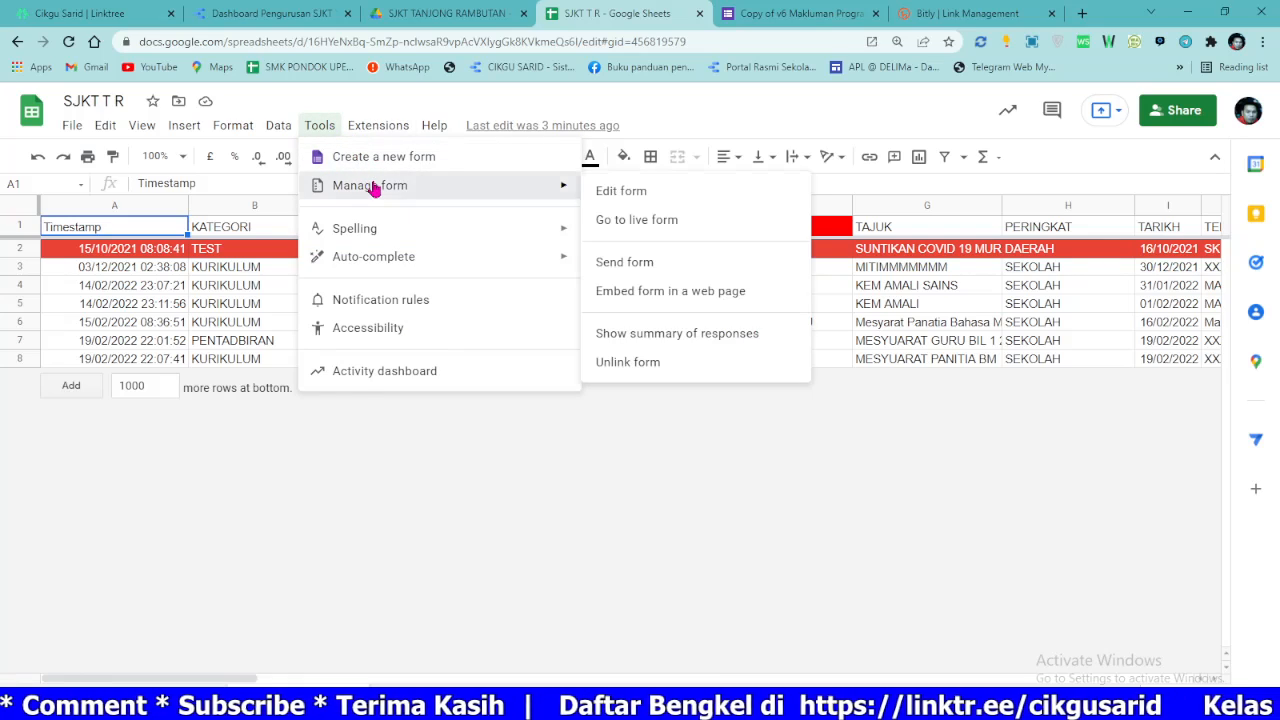
{"action": "left_click", "coordinate": [630, 198]}
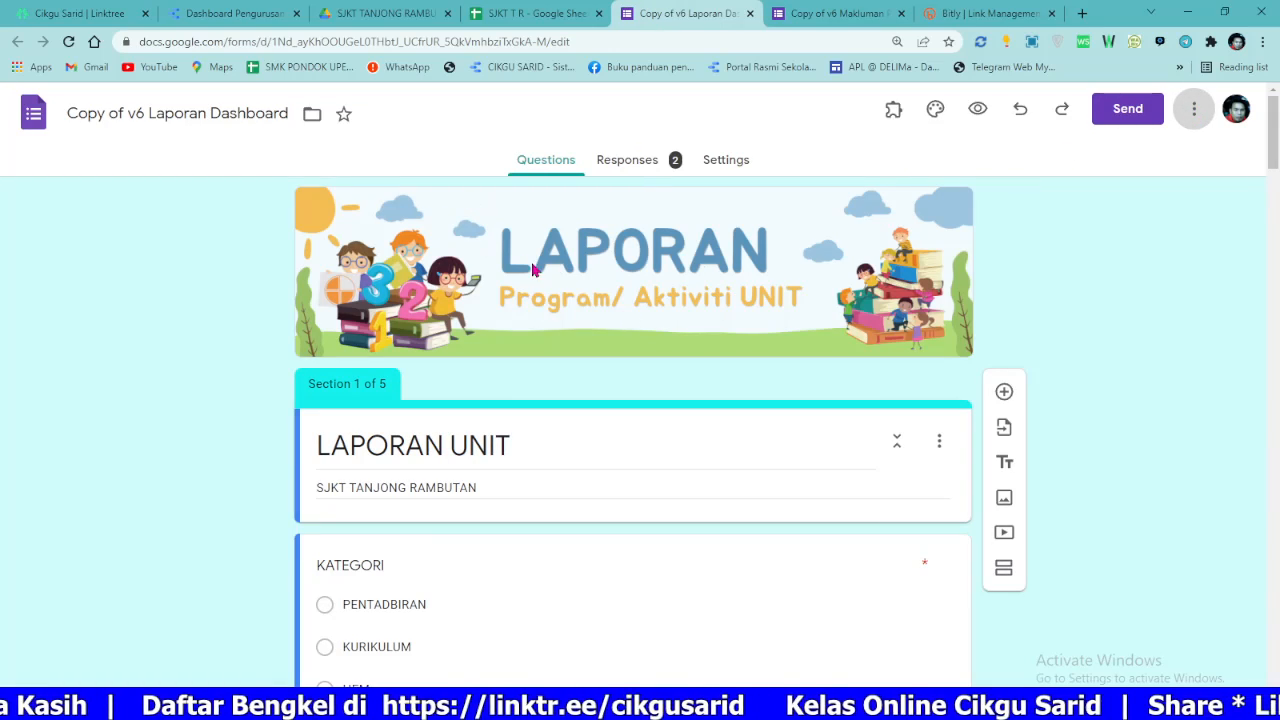
Step: Invite the school contact's e-mail to the Laporan Dashboard form as Editor
{"action": "left_click", "coordinate": [1190, 108]}
{"action": "left_click", "coordinate": [1176, 350]}
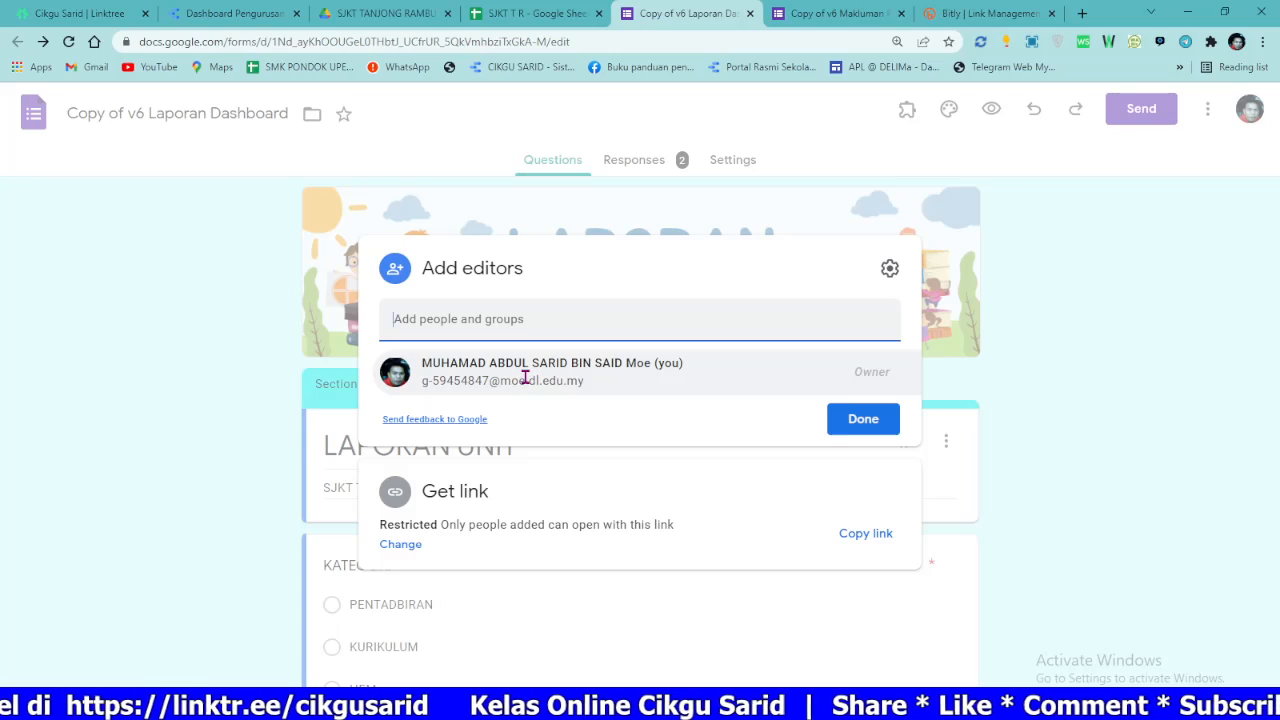
{"action": "key", "text": "ctrl+v"}
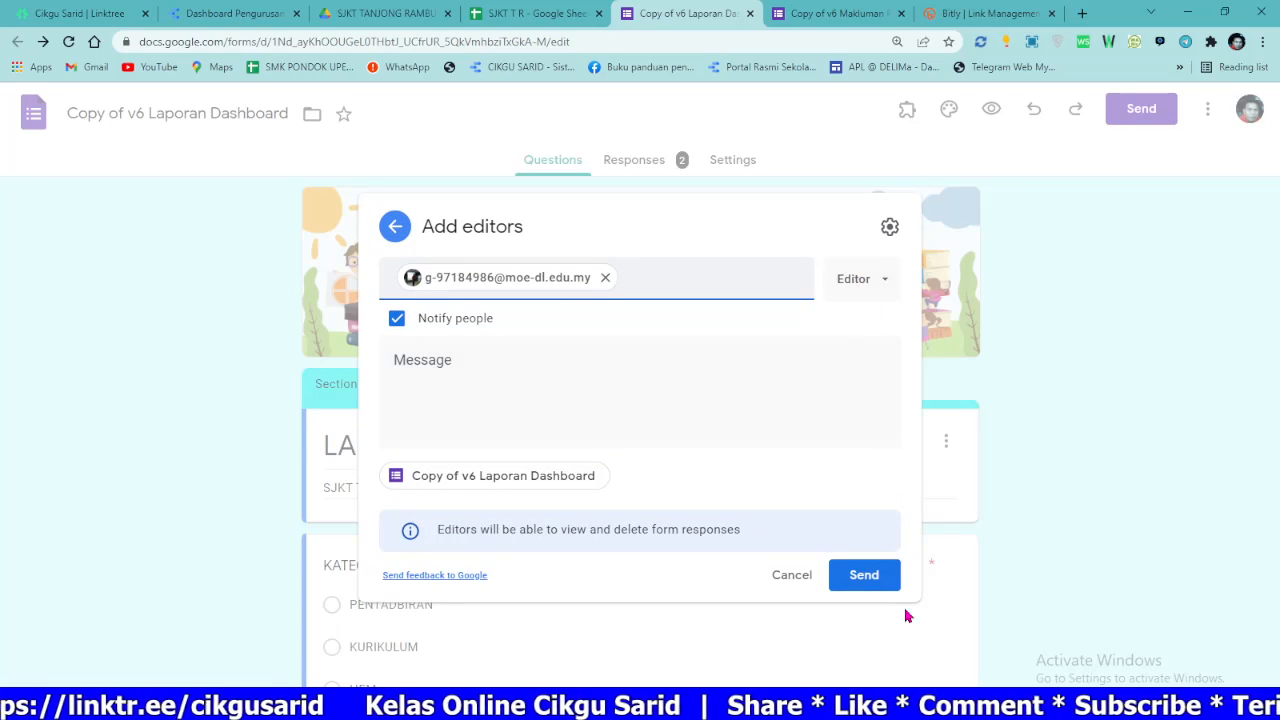
{"action": "left_click", "coordinate": [859, 584]}
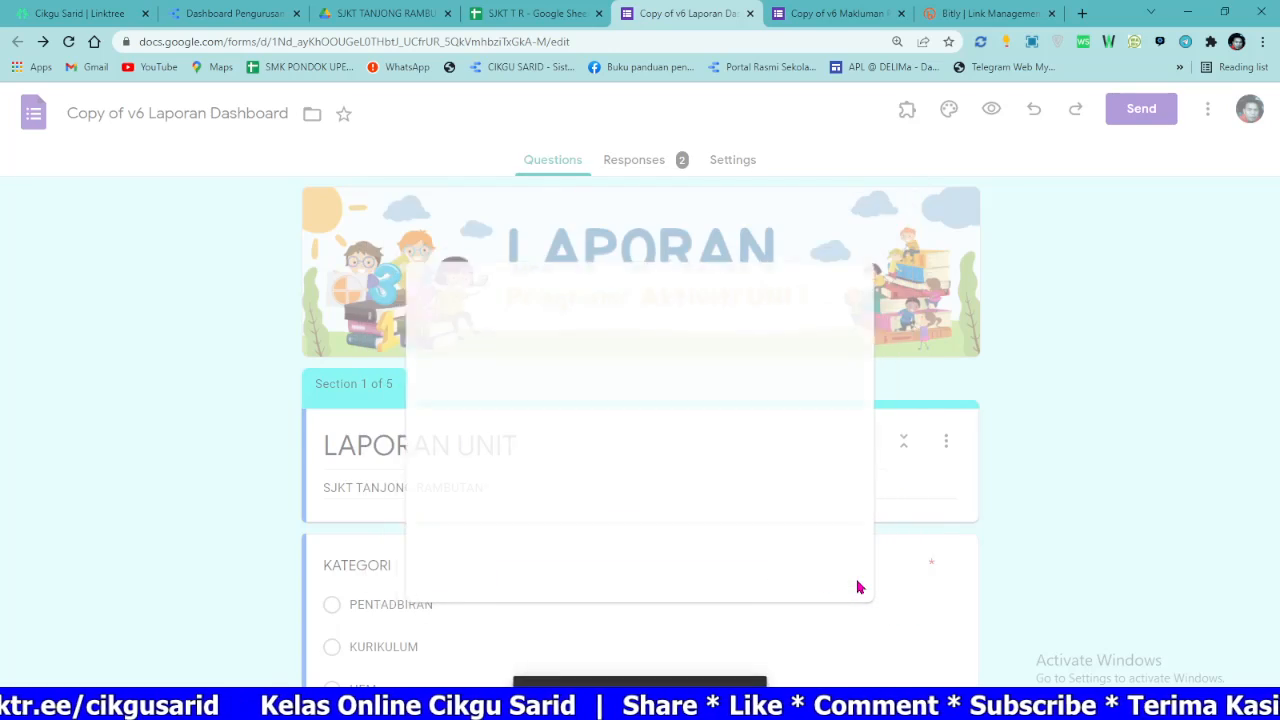
Step: Transfer ownership of the Laporan Dashboard form to the newly added editor and close the sharing settings
{"action": "left_click", "coordinate": [1189, 109]}
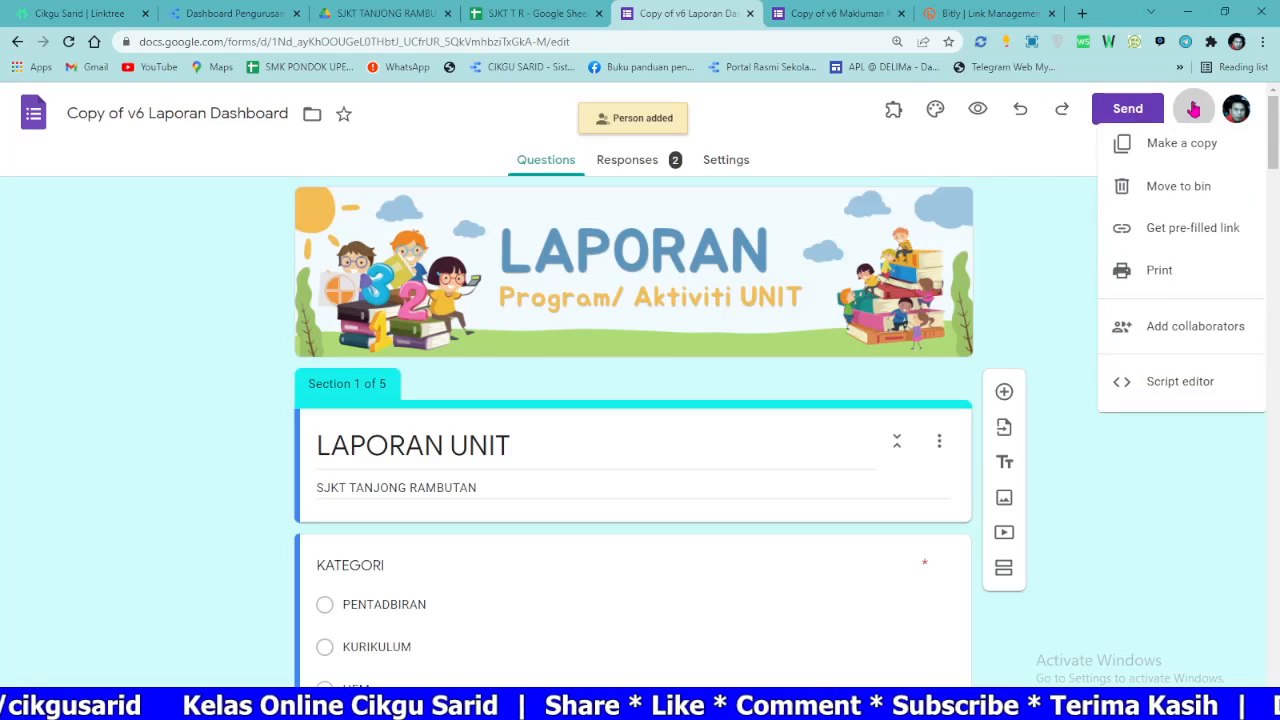
{"action": "left_click", "coordinate": [1173, 345]}
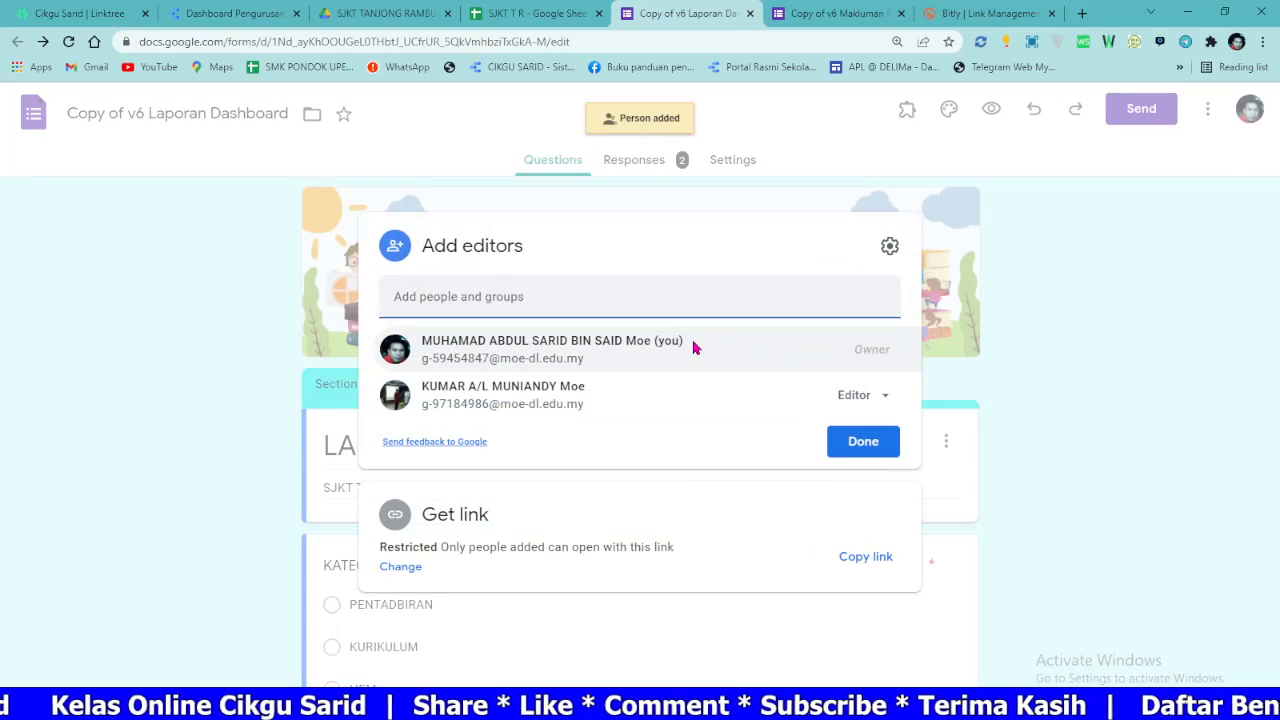
{"action": "left_click", "coordinate": [858, 395]}
{"action": "left_click", "coordinate": [897, 500]}
{"action": "left_click", "coordinate": [783, 484]}
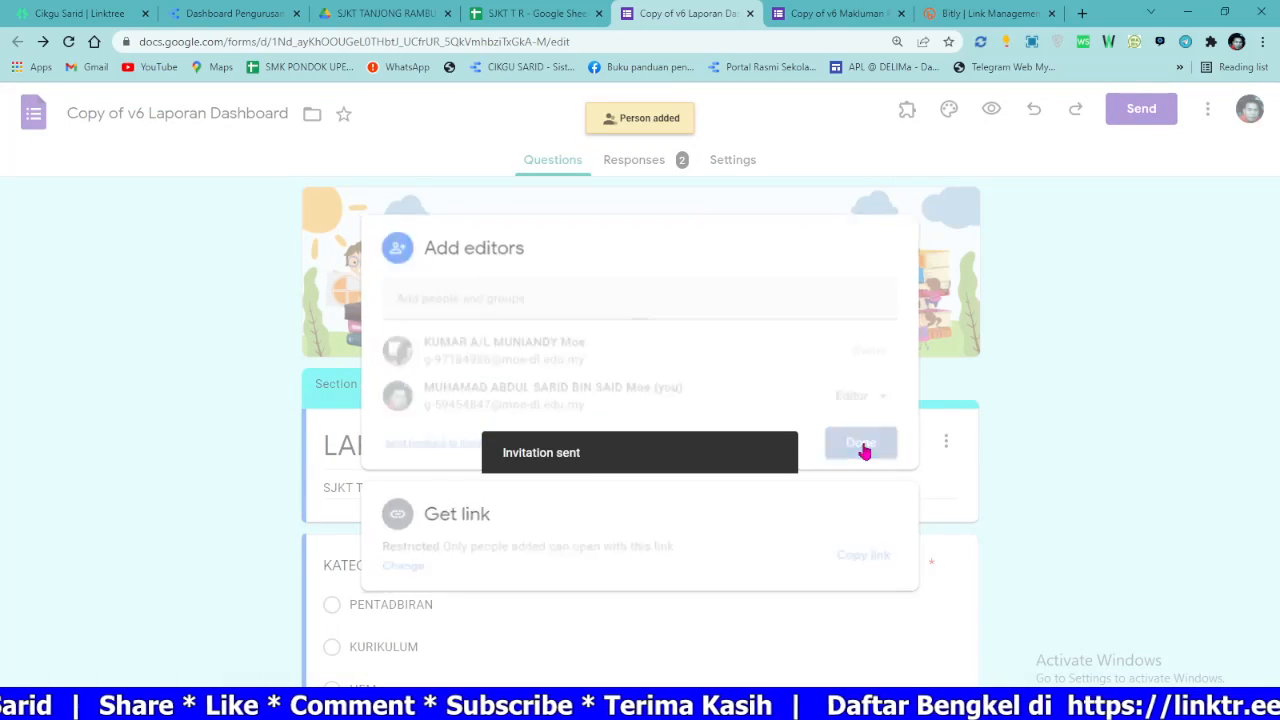
{"action": "left_click", "coordinate": [858, 436]}
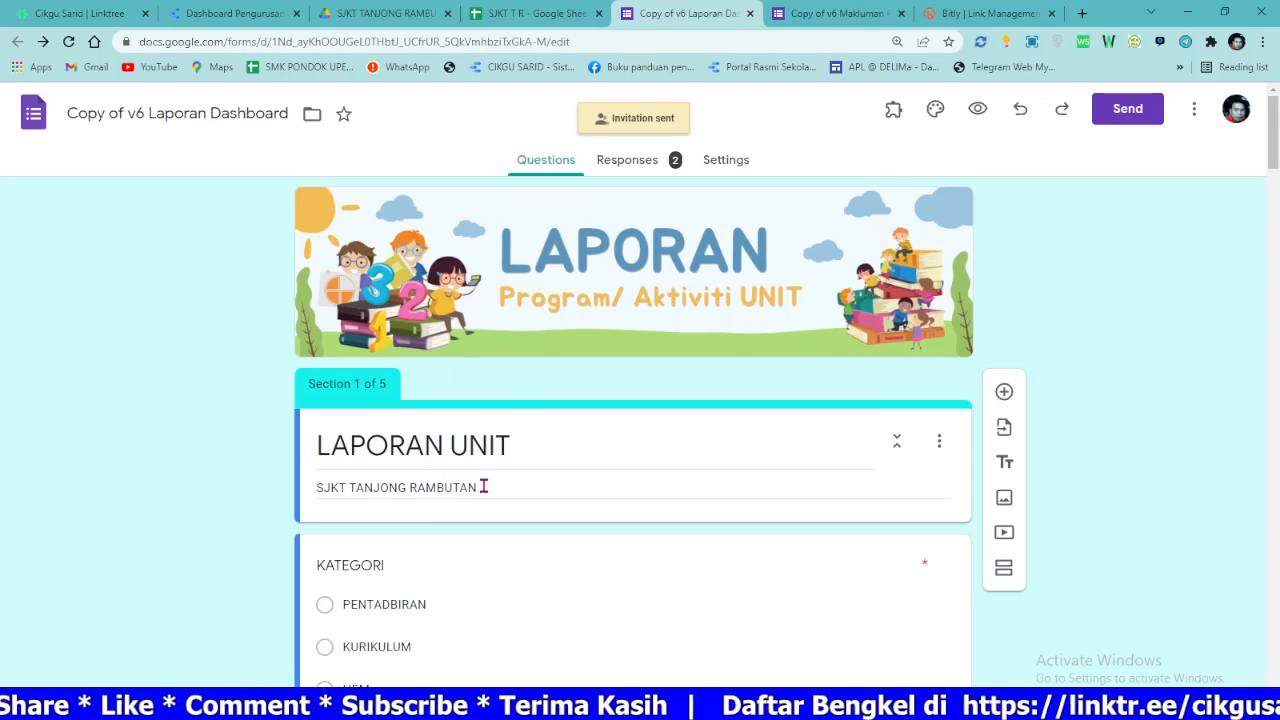
Step: Rename the Laporan Dashboard form file as SJKT TANJONG RAMBUTAN, copying the school name from the form description
{"action": "triple_click", "coordinate": [353, 488]}
{"action": "right_click", "coordinate": [352, 506]}
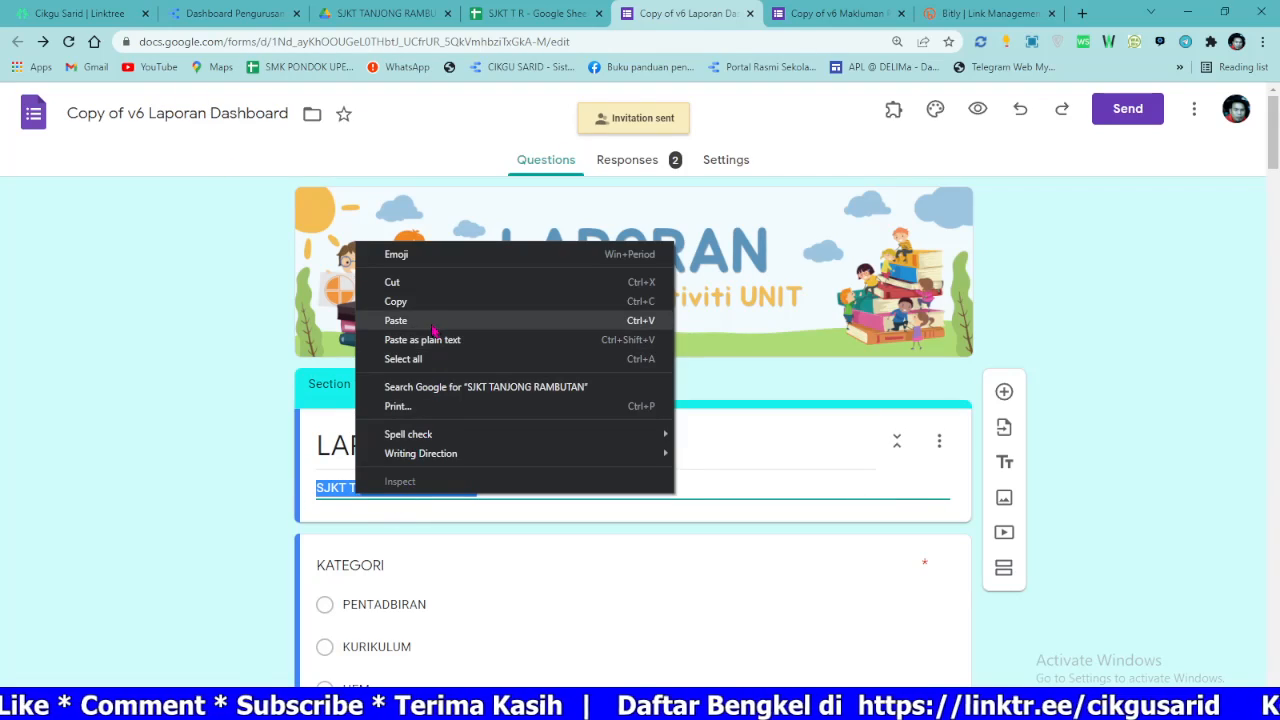
{"action": "left_click", "coordinate": [428, 300]}
{"action": "left_click", "coordinate": [207, 112]}
{"action": "triple_click", "coordinate": [207, 112]}
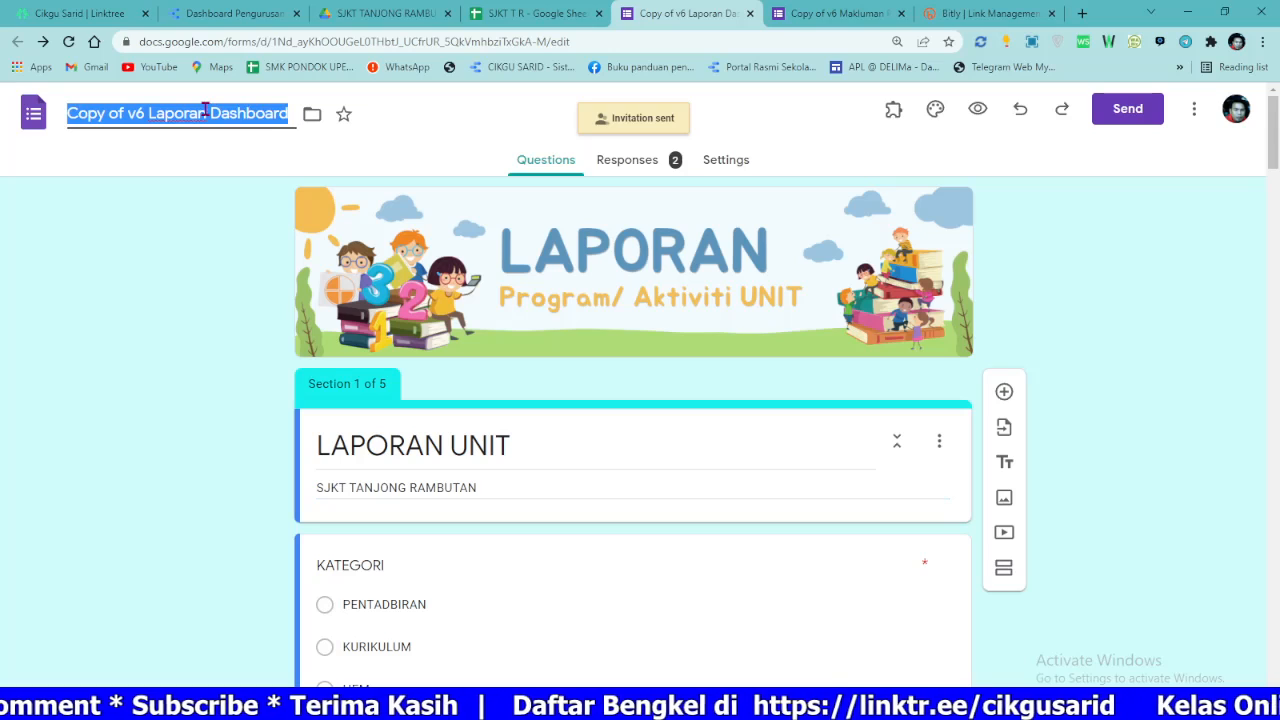
{"action": "right_click", "coordinate": [207, 112]}
{"action": "left_click", "coordinate": [250, 188]}
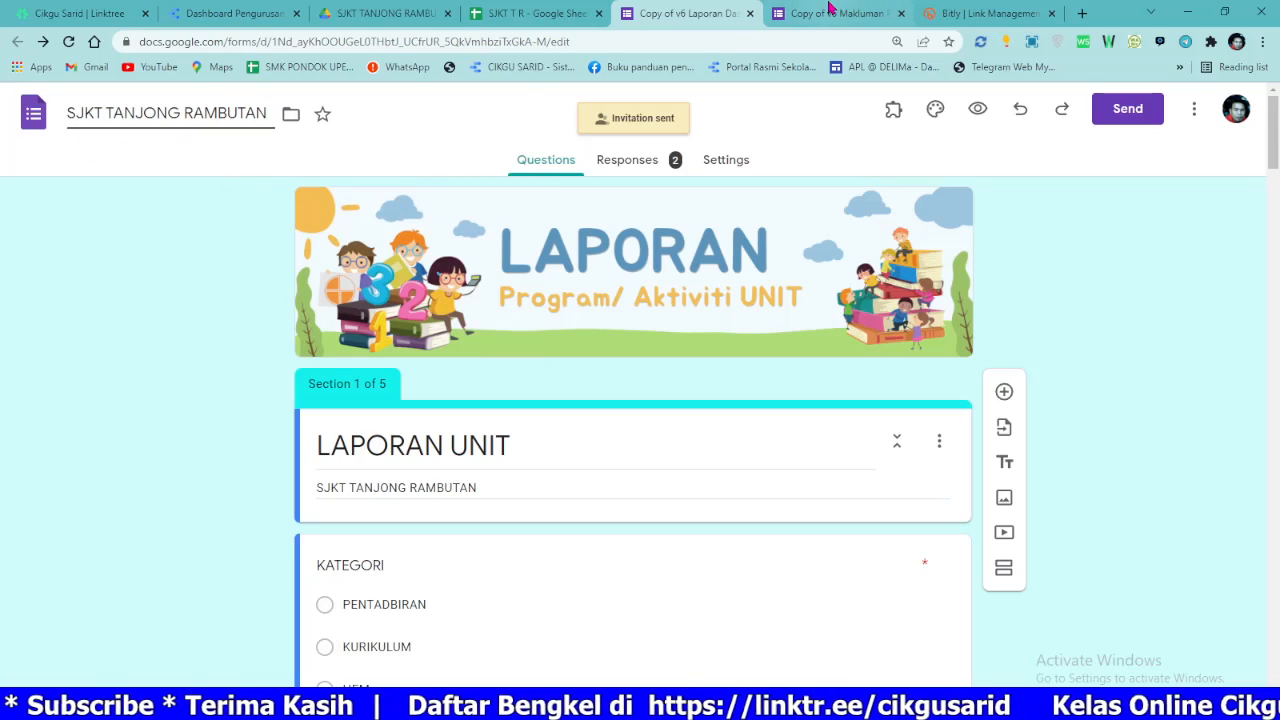
Step: Rename the Makluman Program form file as SJKT TANJONG RAMBUTAN and open a preview of the form
{"action": "left_click", "coordinate": [829, 13]}
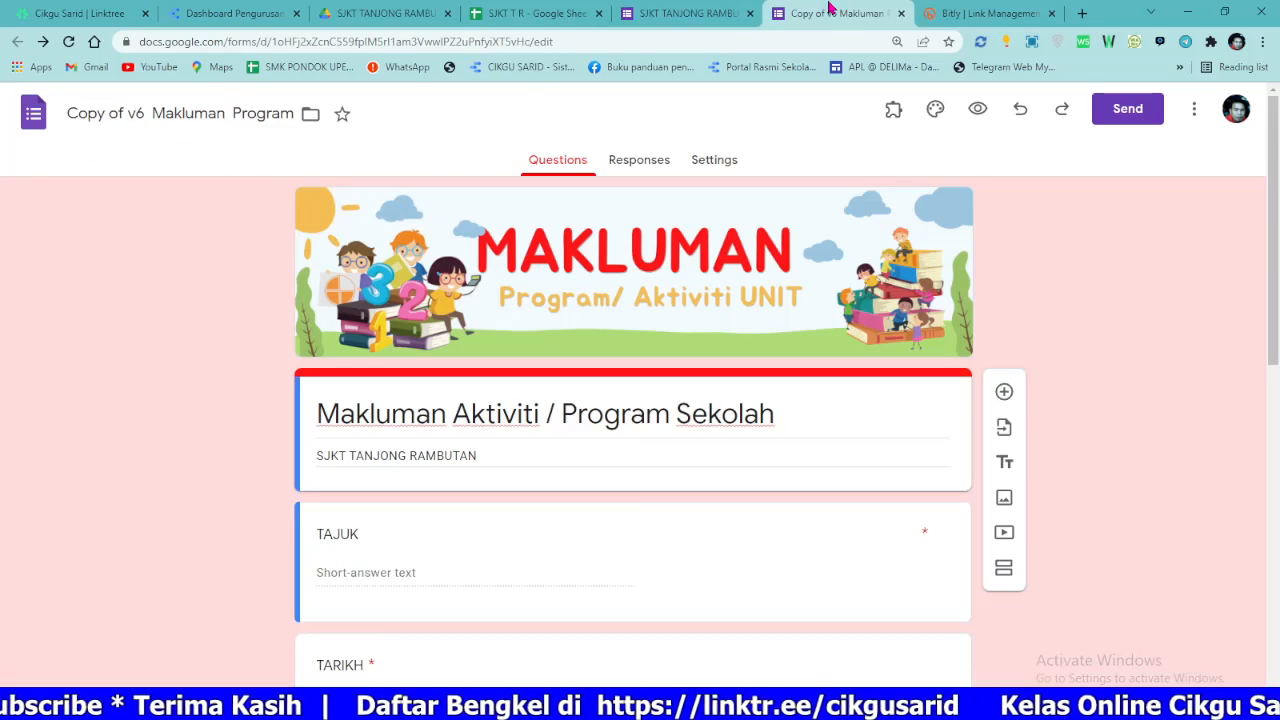
{"action": "left_click", "coordinate": [180, 112]}
{"action": "triple_click", "coordinate": [180, 112]}
{"action": "right_click", "coordinate": [180, 110]}
{"action": "left_click", "coordinate": [229, 182]}
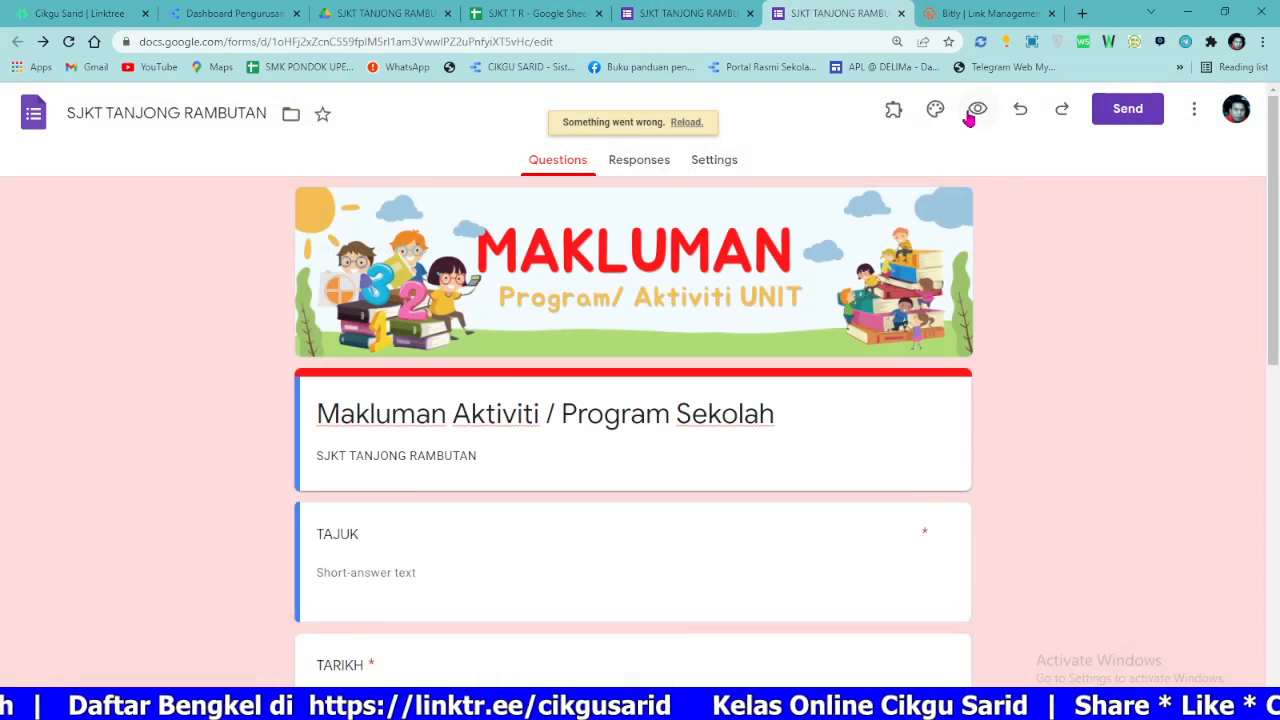
{"action": "left_click", "coordinate": [970, 115]}
Step: Review the published dashboard's main page, including the short link, the Makluman Terkini table and the Fakta Nombor charts
{"action": "left_click", "coordinate": [963, 20]}
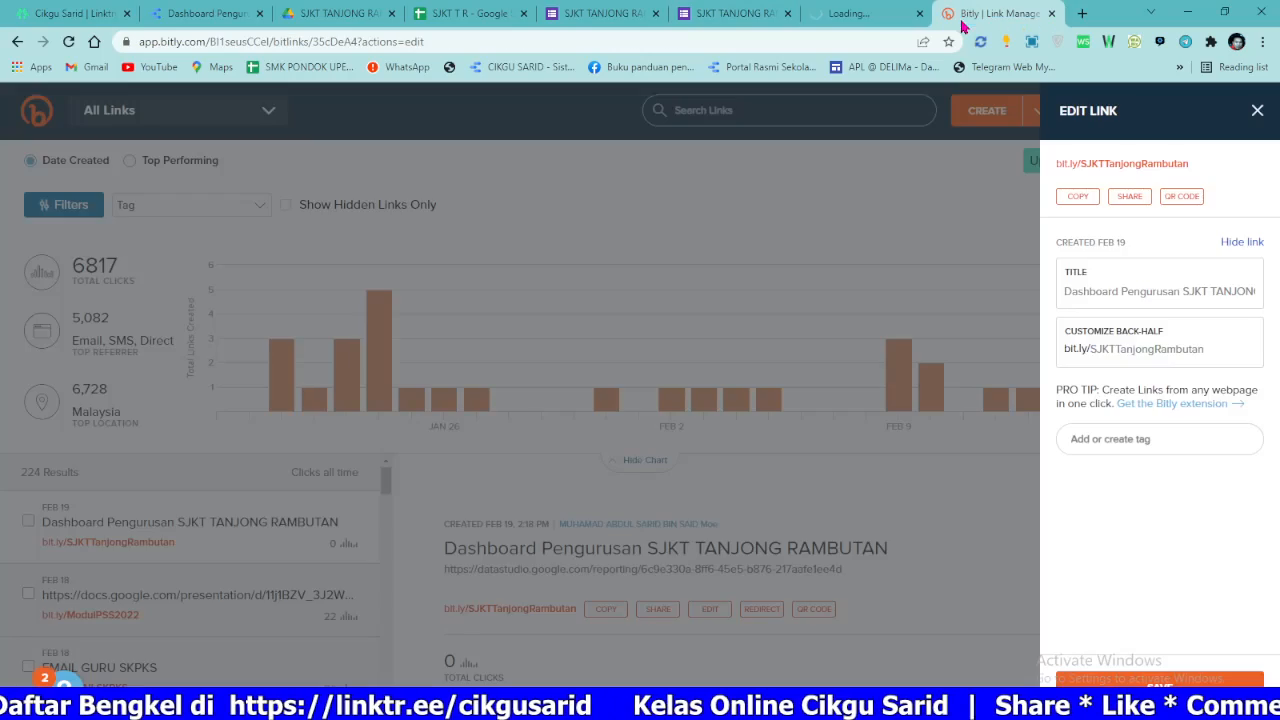
{"action": "left_click", "coordinate": [240, 13]}
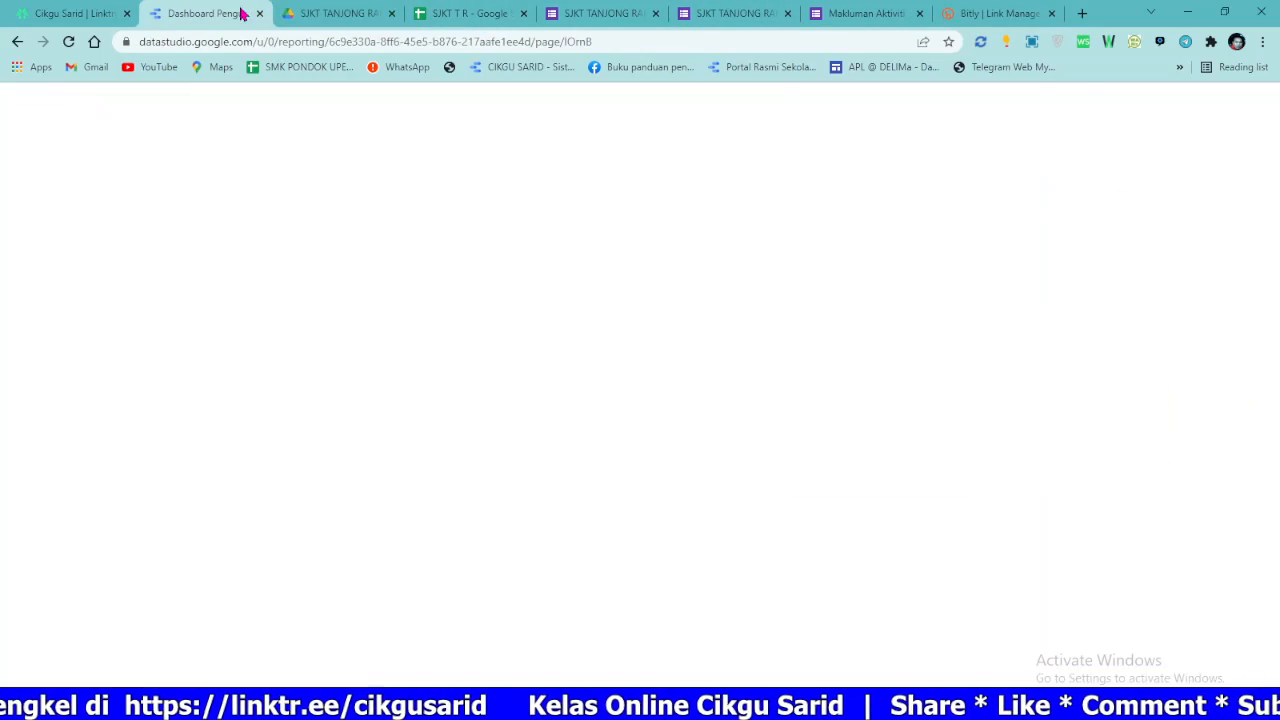
{"action": "scroll", "coordinate": [337, 145], "scroll_direction": "up", "scroll_amount": 15}
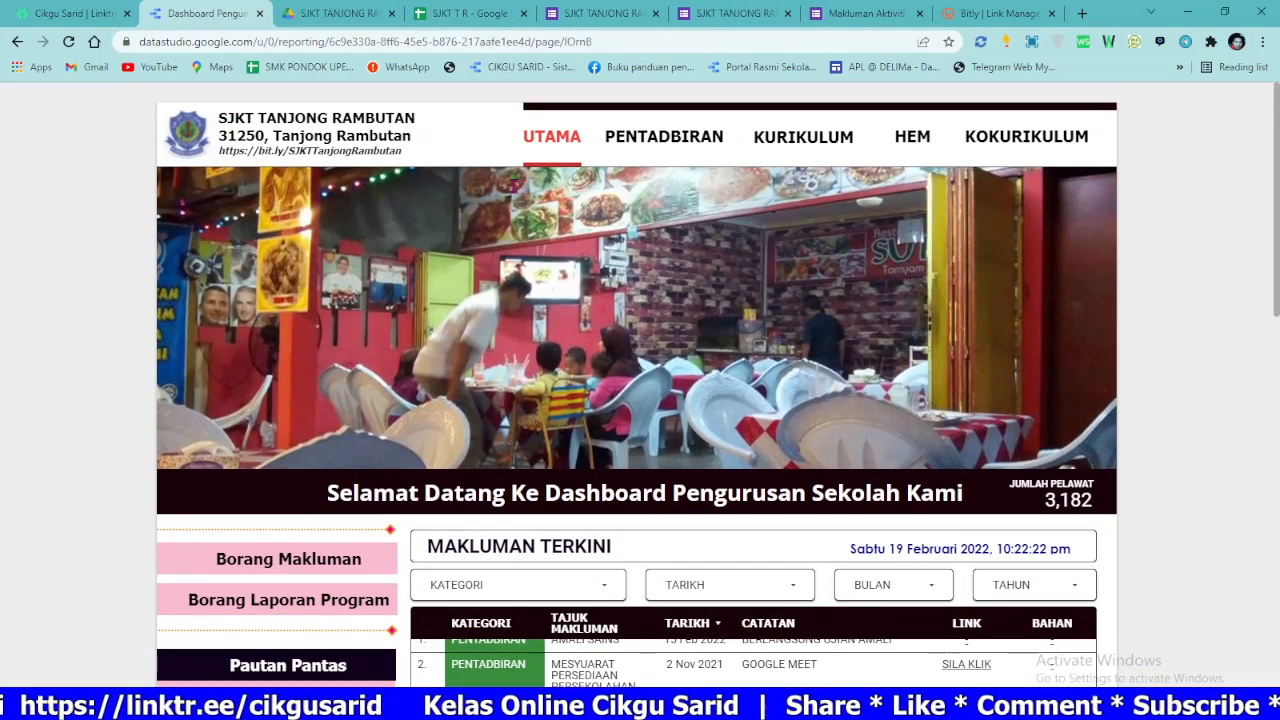
{"action": "left_click_drag", "start_coordinate": [405, 155], "coordinate": [222, 158]}
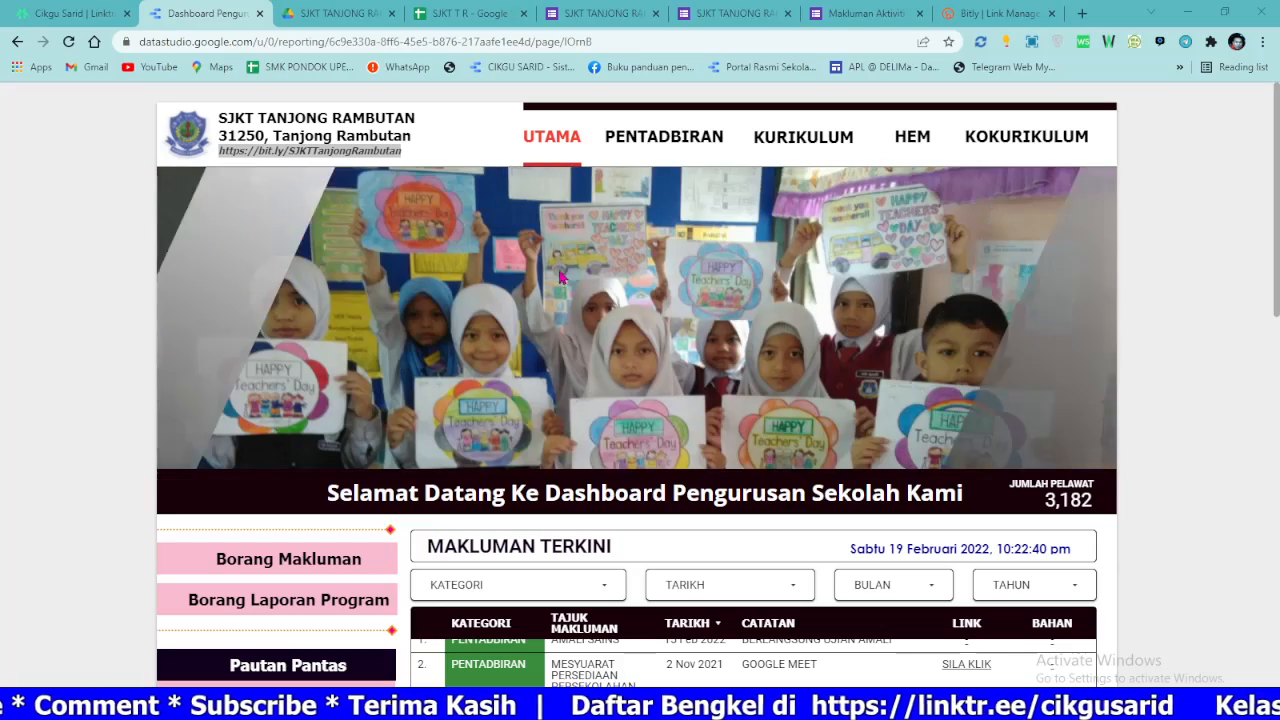
{"action": "scroll", "coordinate": [792, 232], "scroll_direction": "down", "scroll_amount": 12}
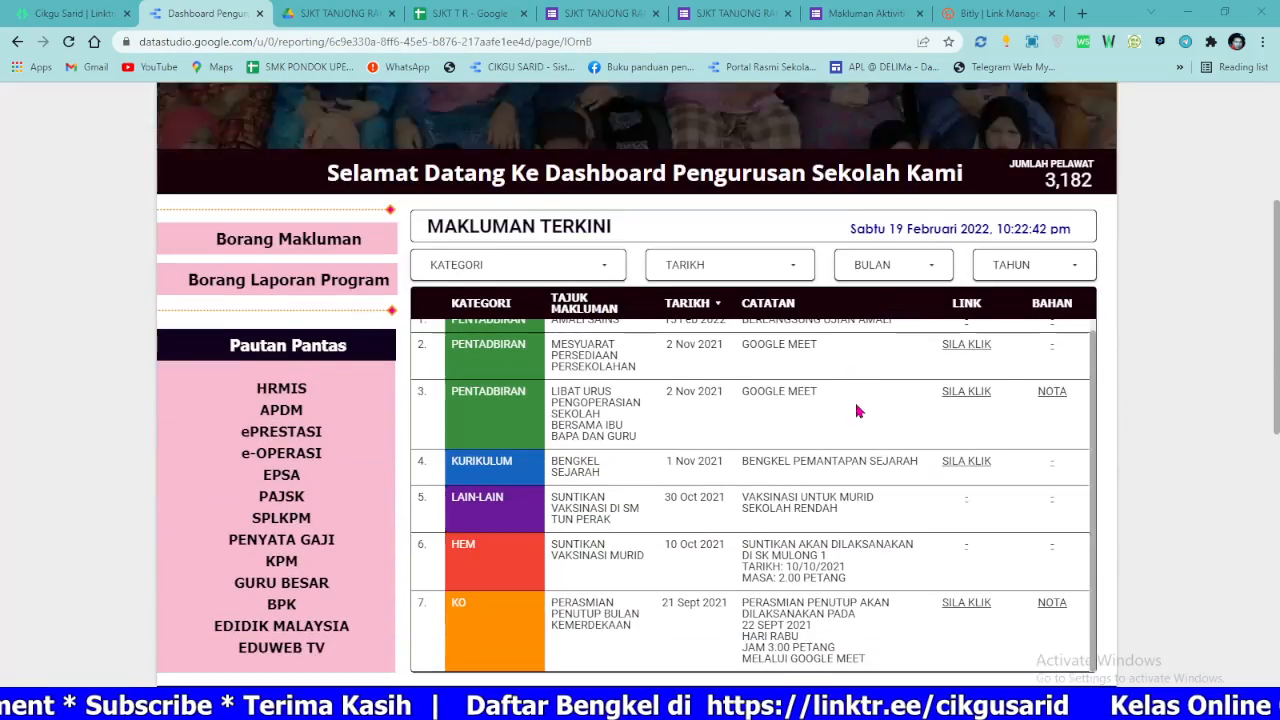
{"action": "scroll", "coordinate": [716, 367], "scroll_direction": "up", "scroll_amount": 4}
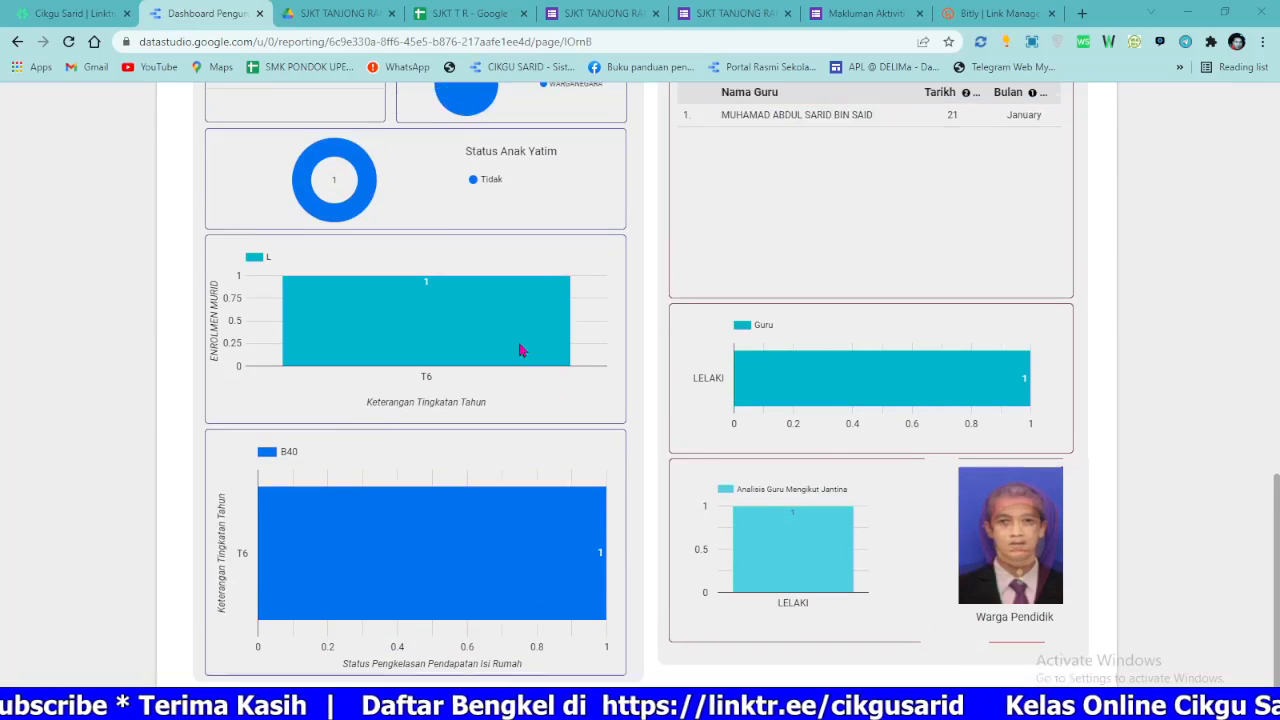
{"action": "scroll", "coordinate": [327, 500], "scroll_direction": "down", "scroll_amount": 2}
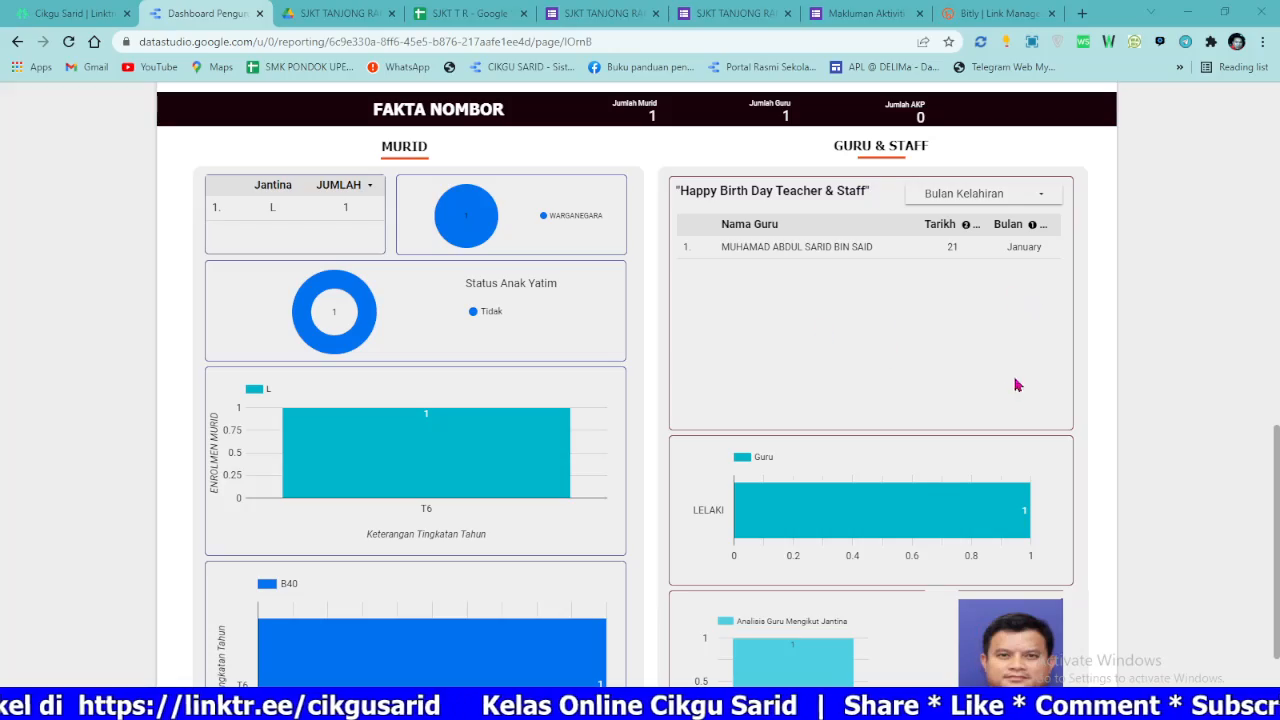
{"action": "scroll", "coordinate": [680, 388], "scroll_direction": "up", "scroll_amount": 6}
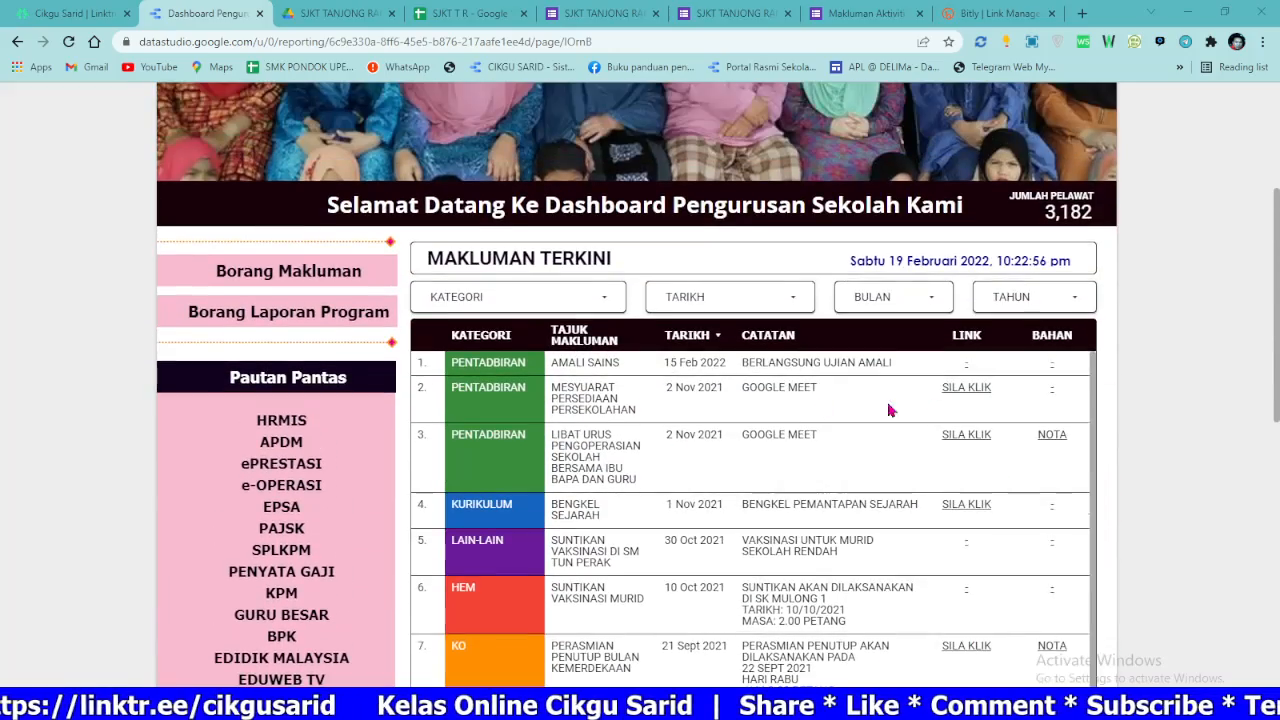
{"action": "scroll", "coordinate": [1080, 386], "scroll_direction": "up", "scroll_amount": 3}
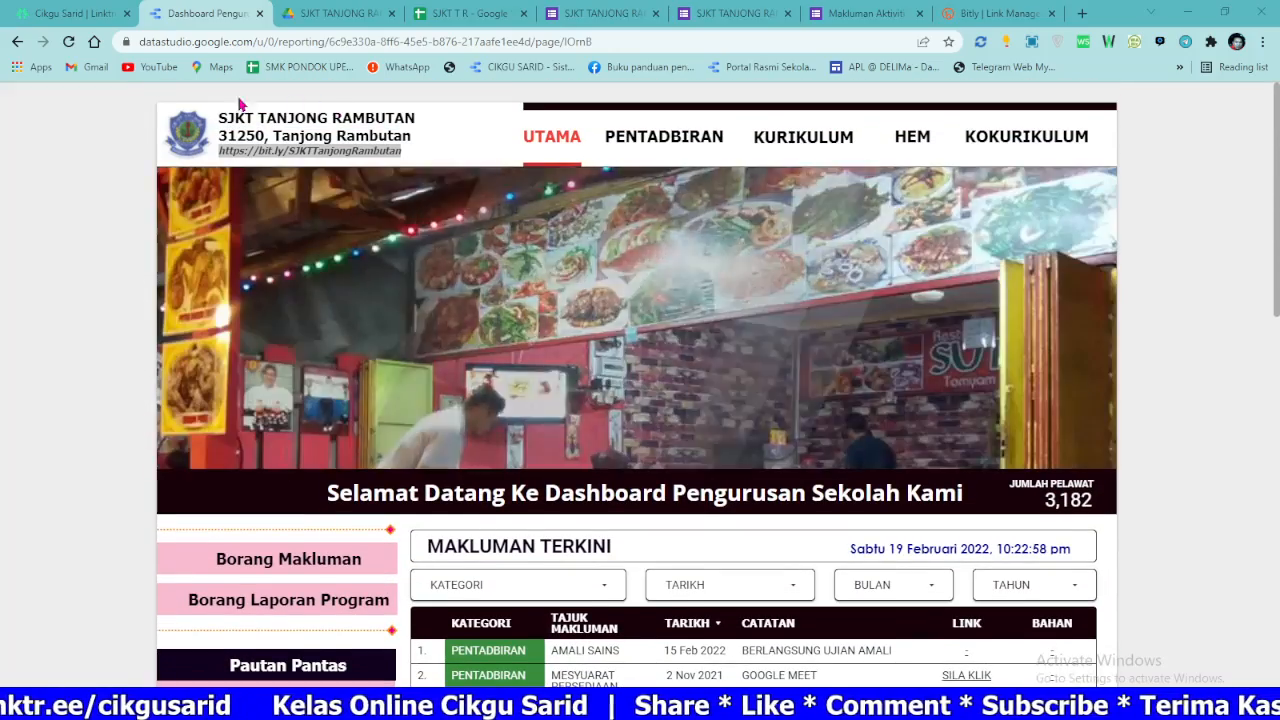